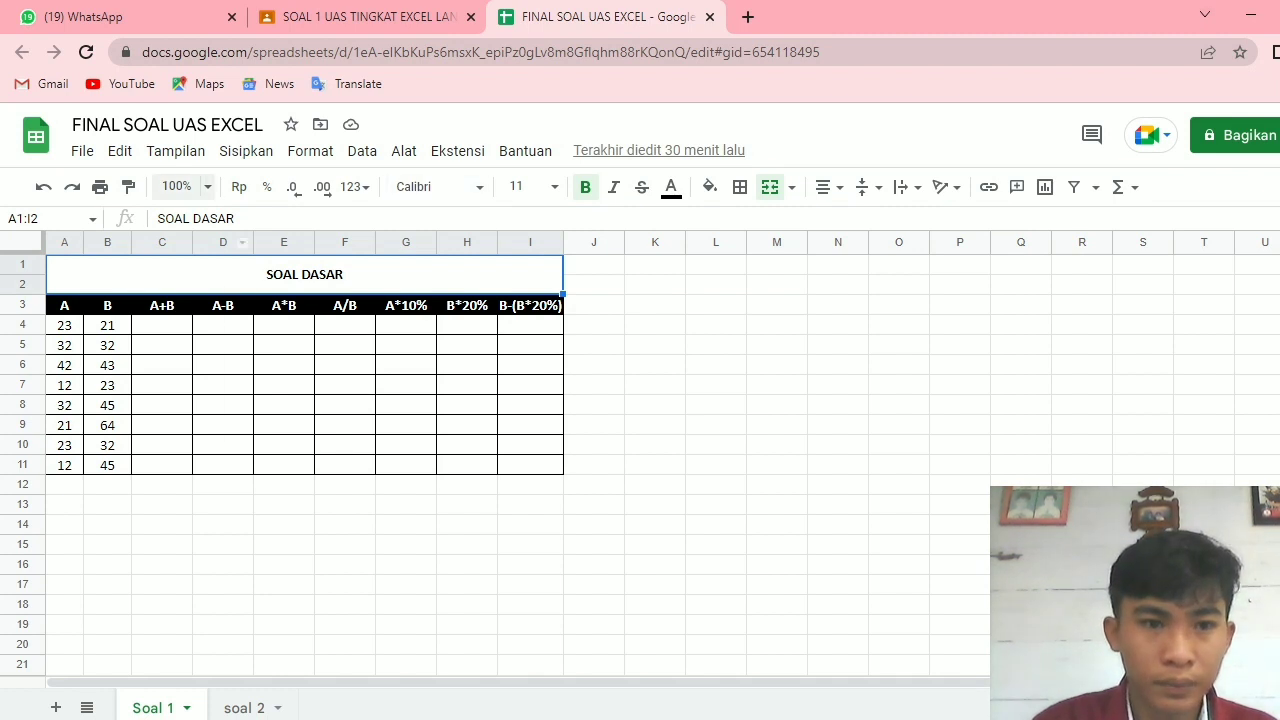
- Set the sheet's zoom level to 125%
left_click(180, 187)
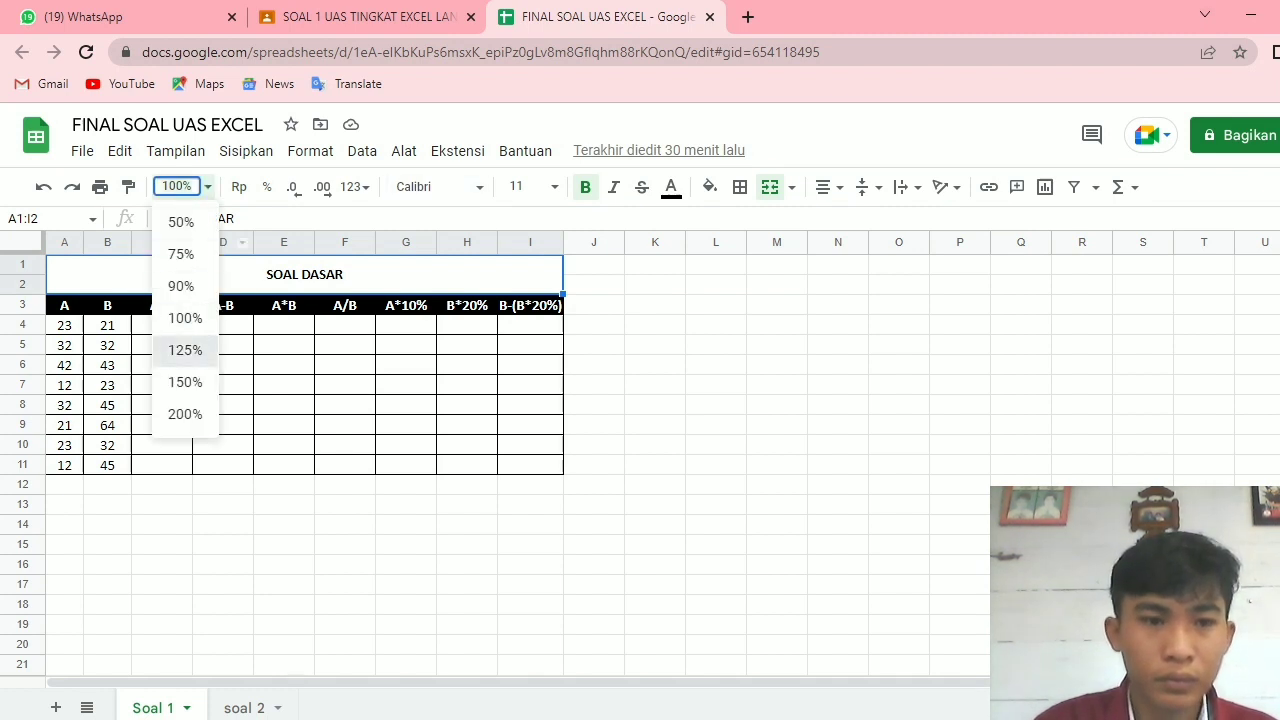
right_click(184, 354)
left_click(742, 448)
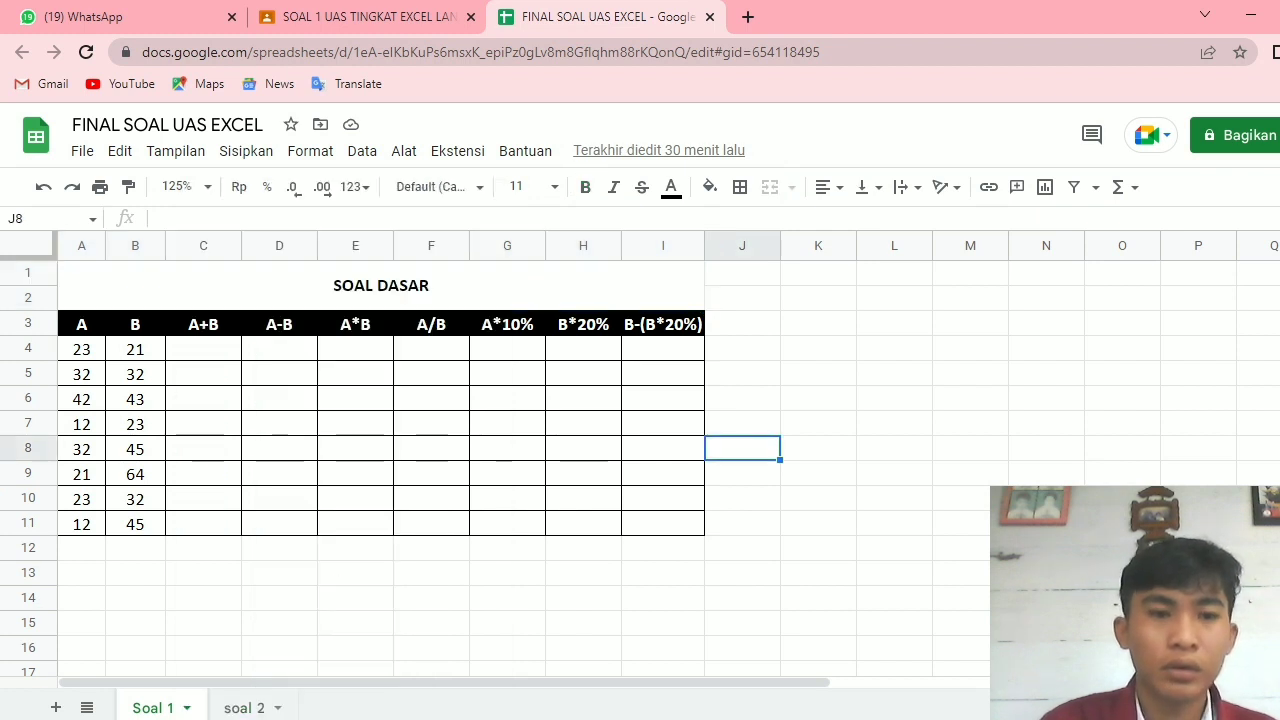
- Enter =A4+B4 in C4 under A+B and fill the formula down to C11
left_click(203, 349)
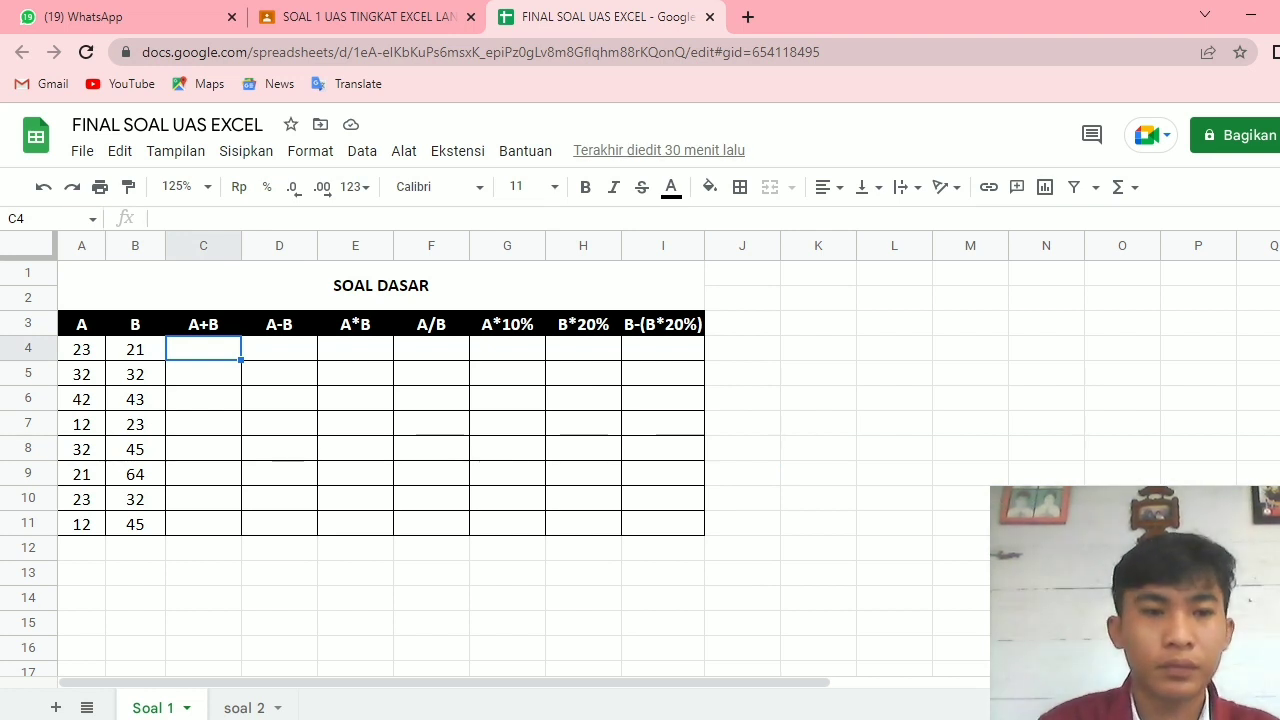
type("=")
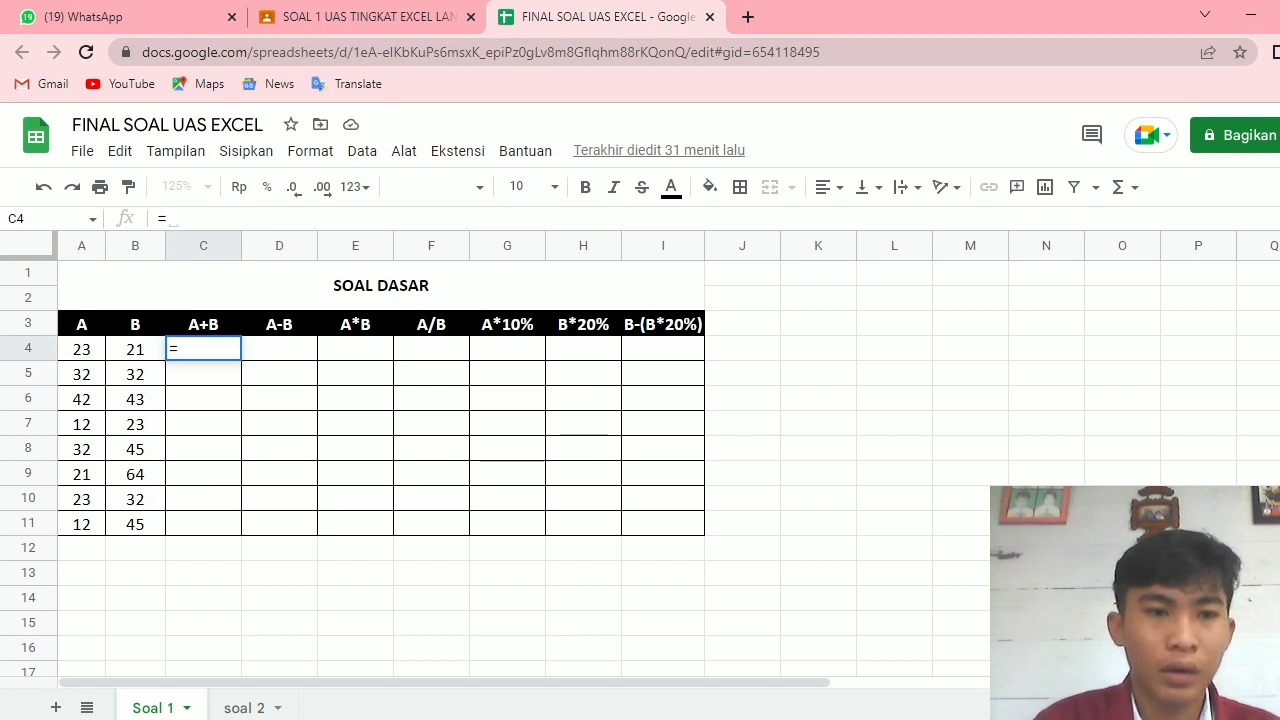
left_click(82, 349)
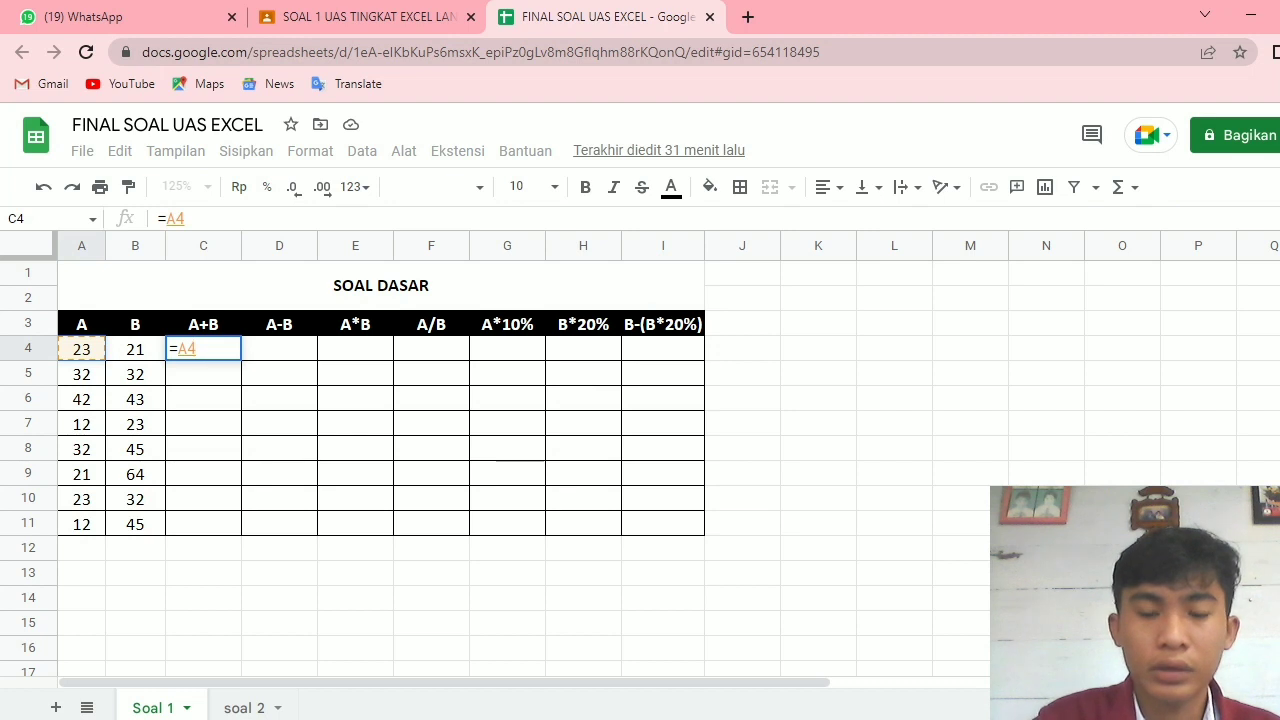
type("+")
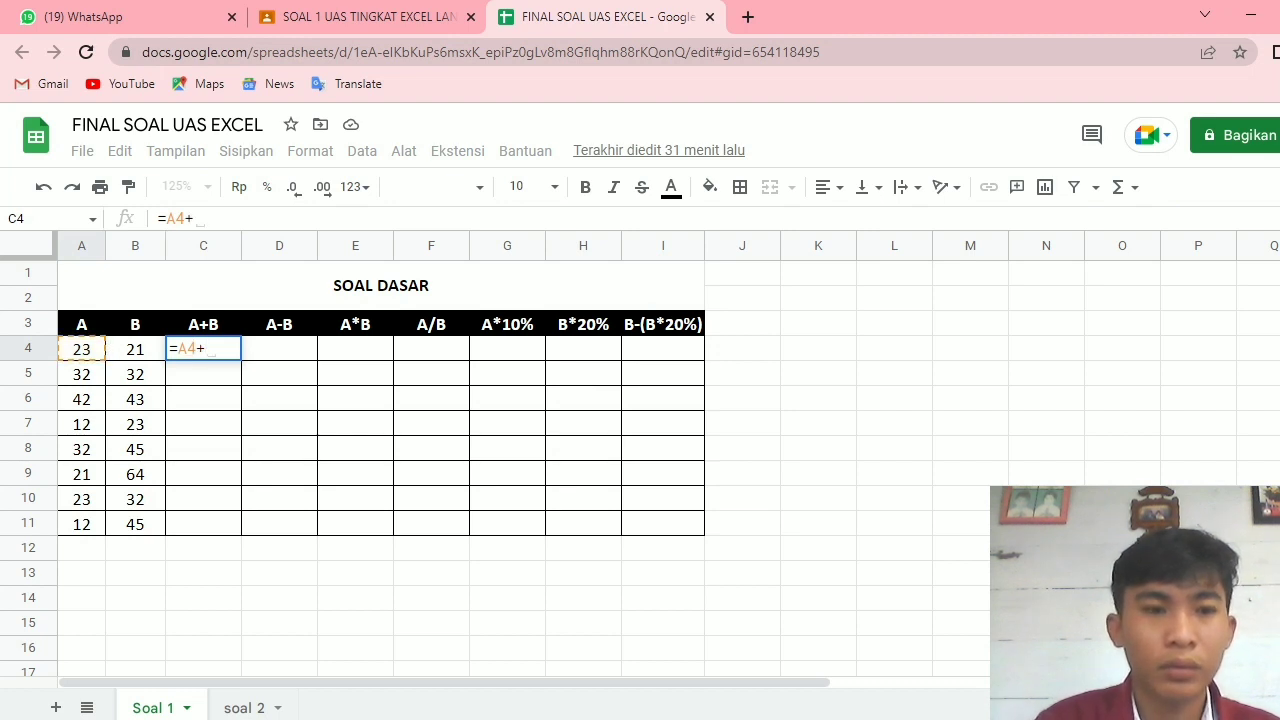
left_click(135, 349)
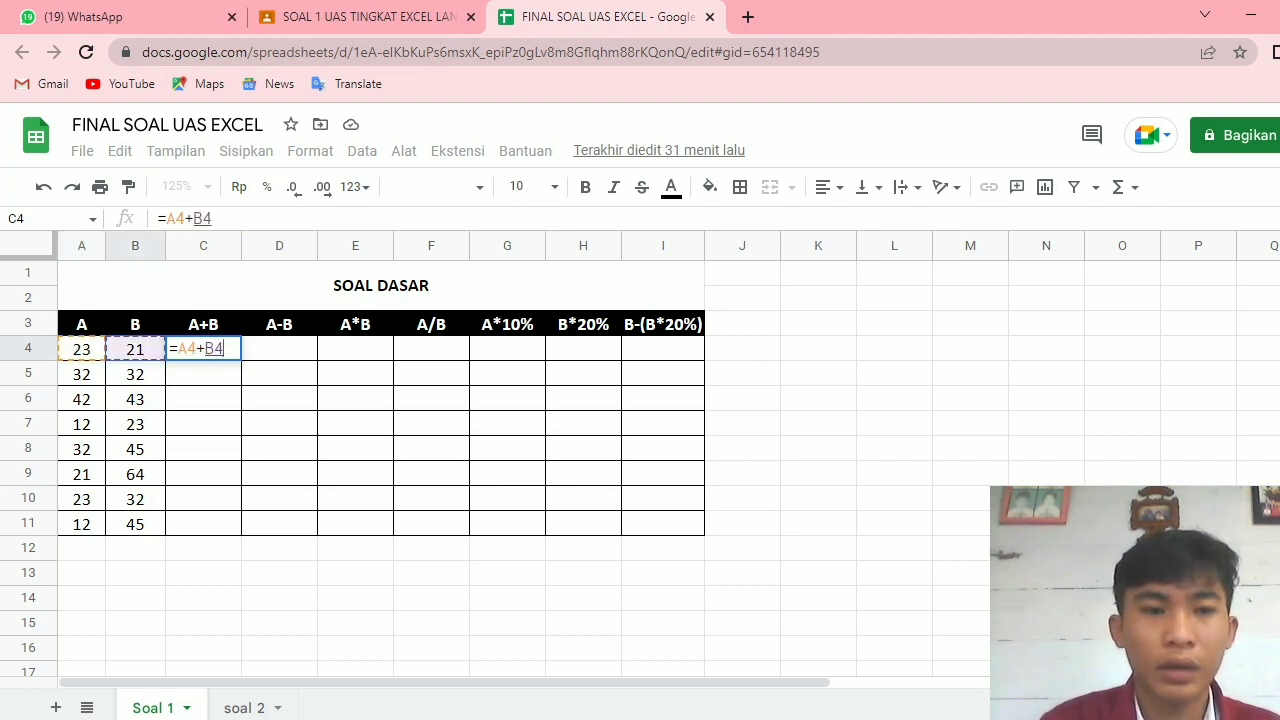
key("Return")
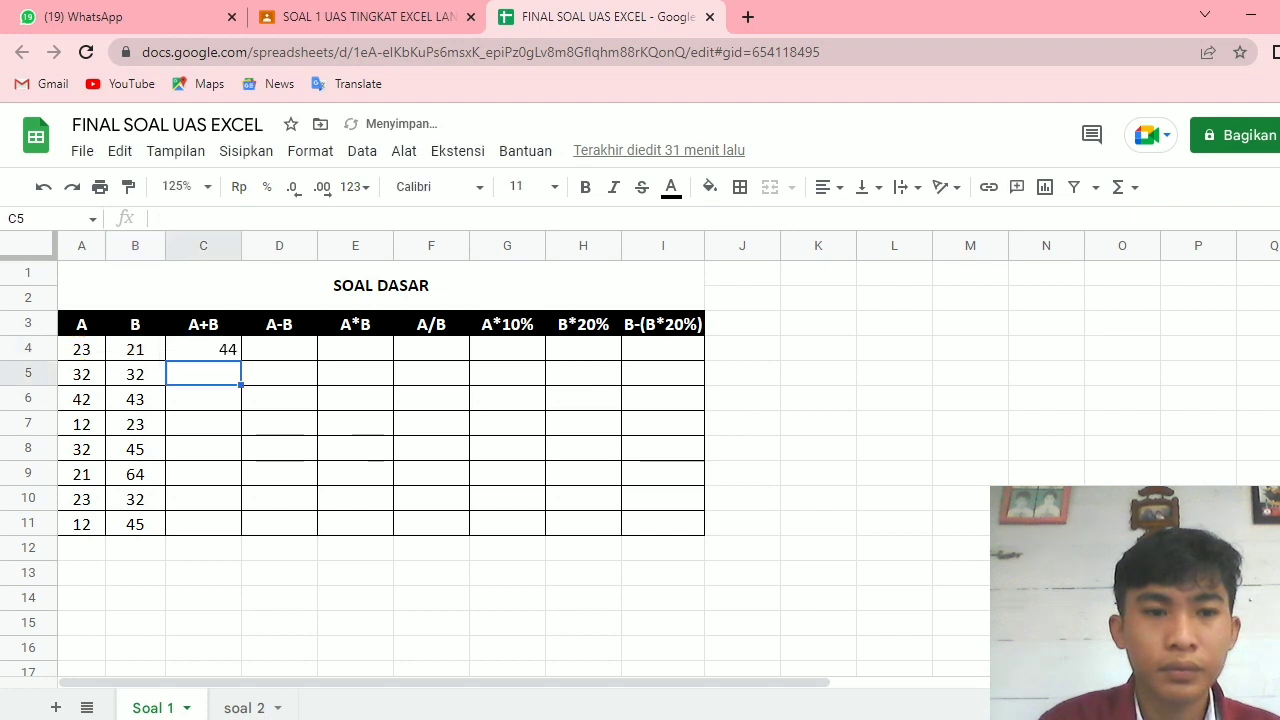
left_click(203, 349)
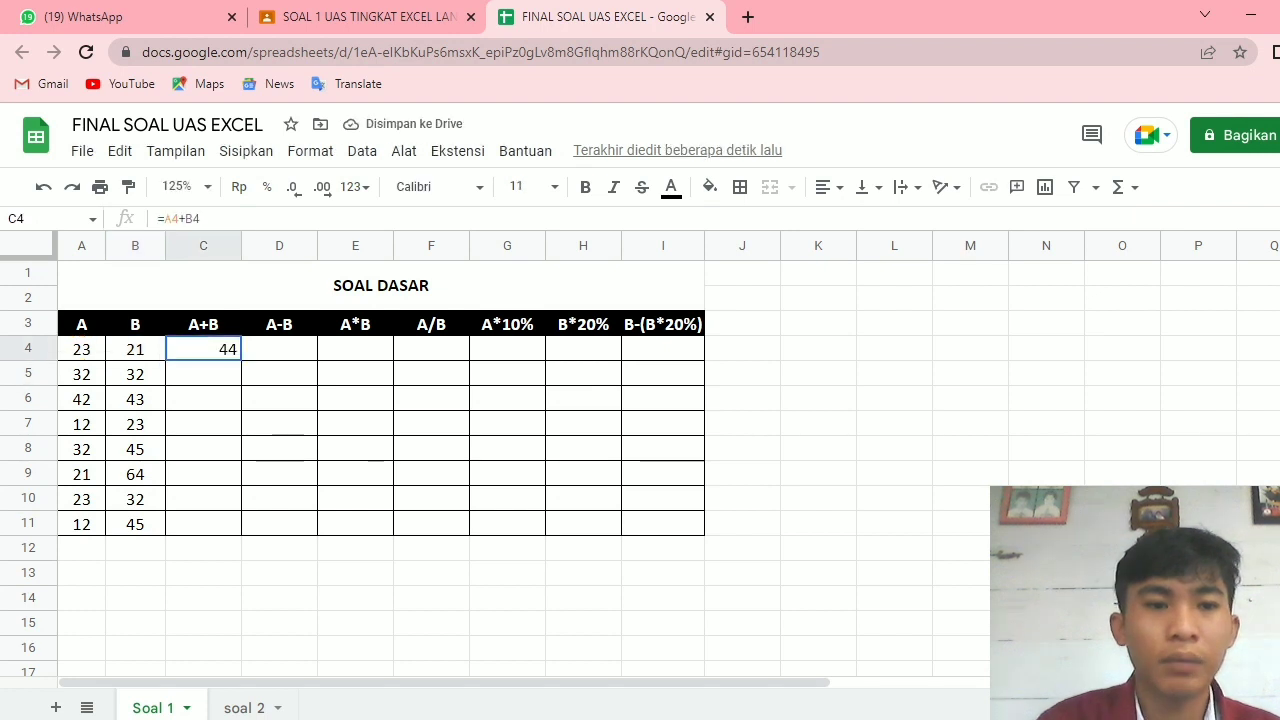
left_click_drag(241, 359, 220, 524)
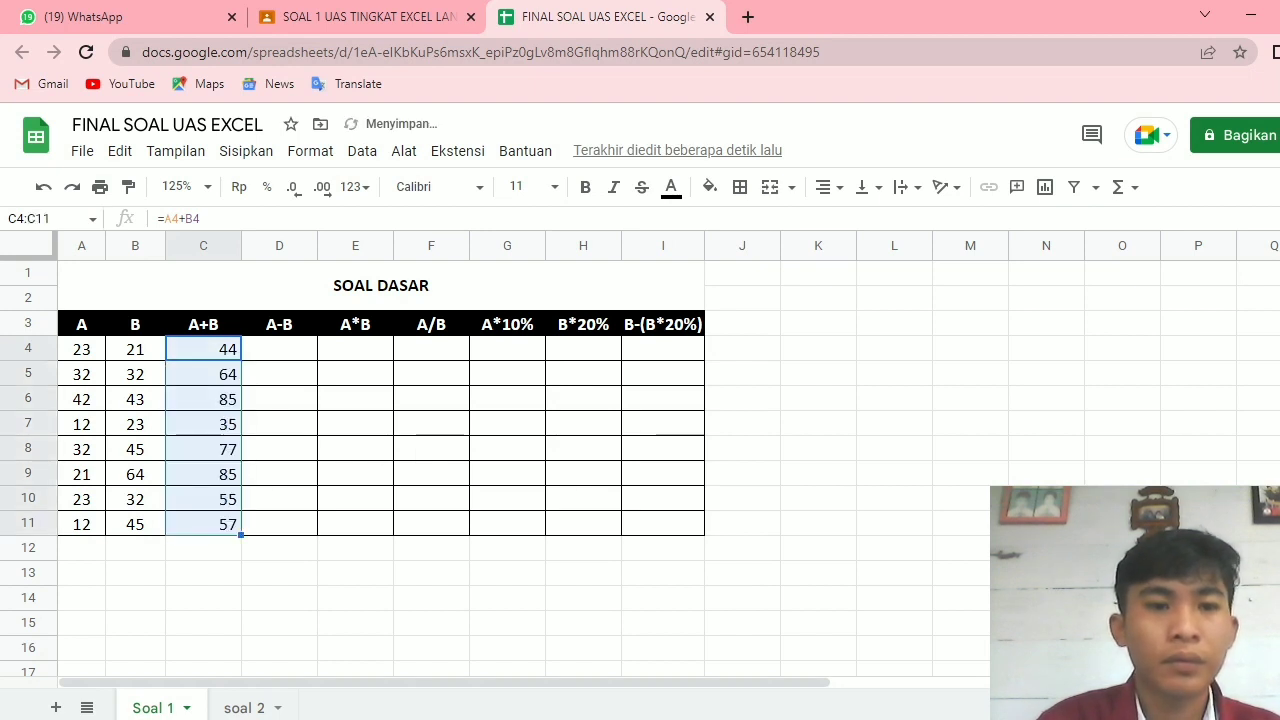
- Enter =A4-B4 in D4 under A-B and fill the formula down to D11
left_click(279, 349)
type("=")
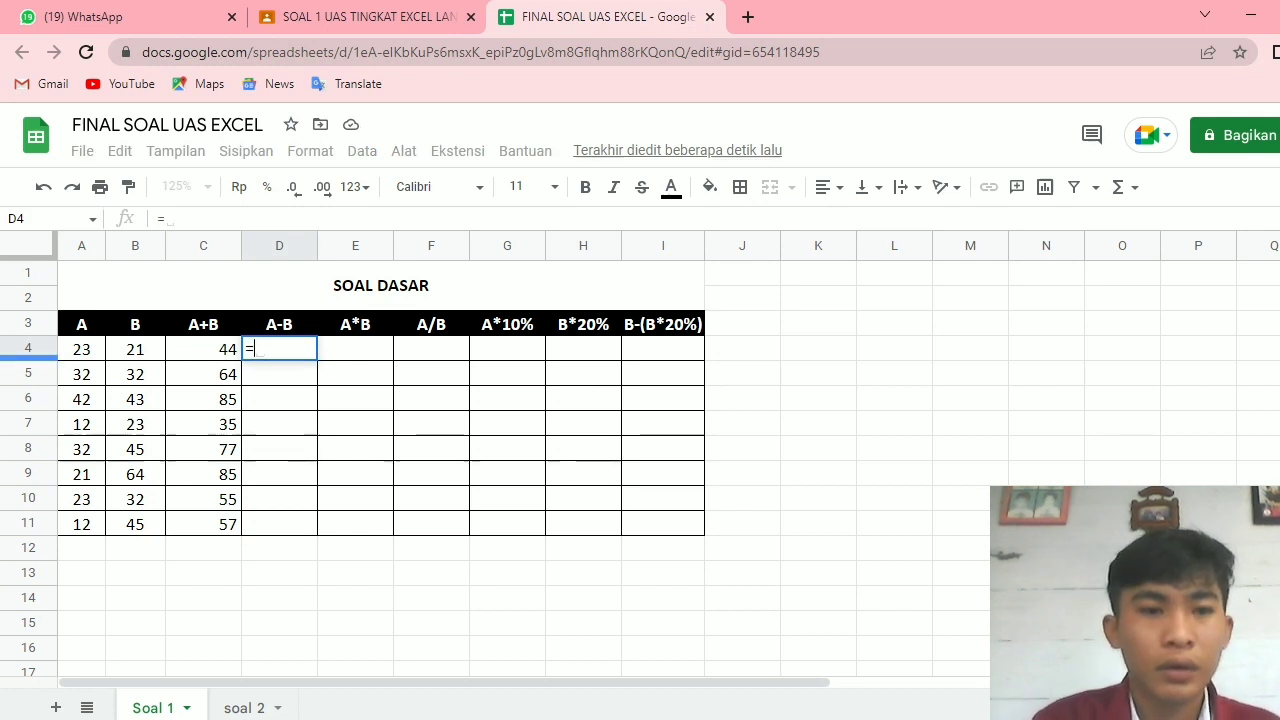
left_click(82, 349)
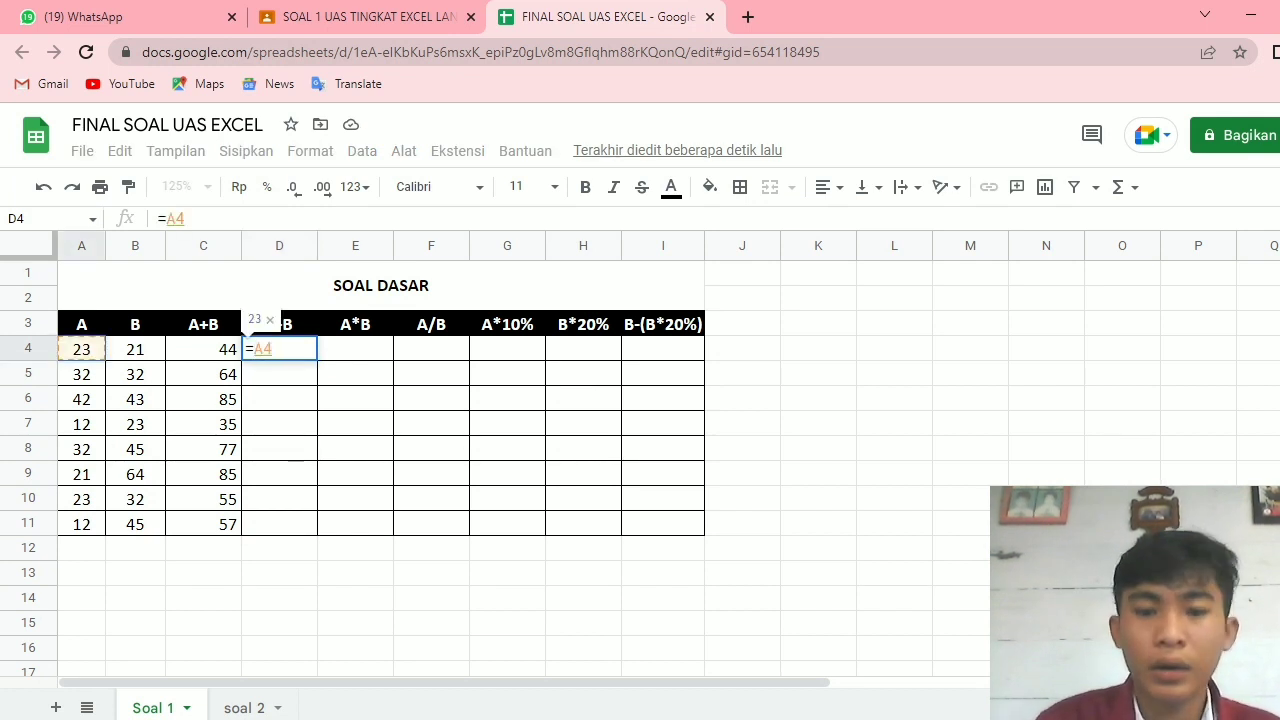
type("_")
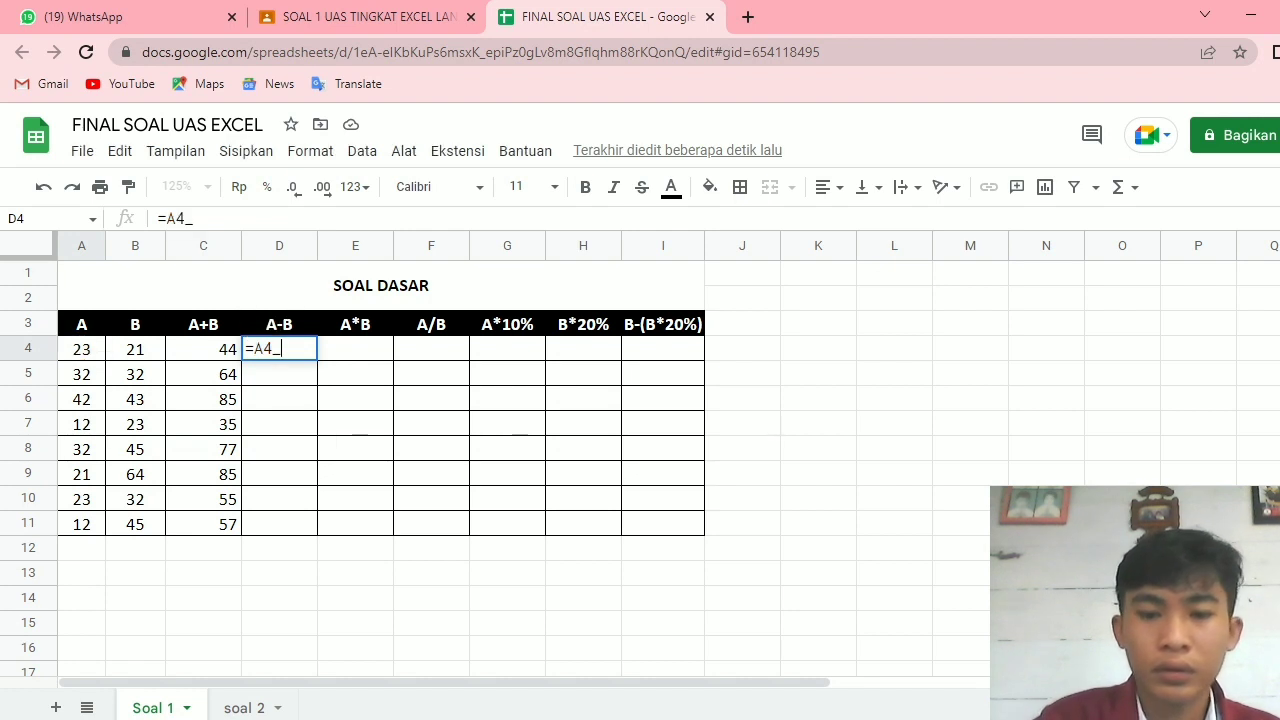
key("BackSpace")
type("-")
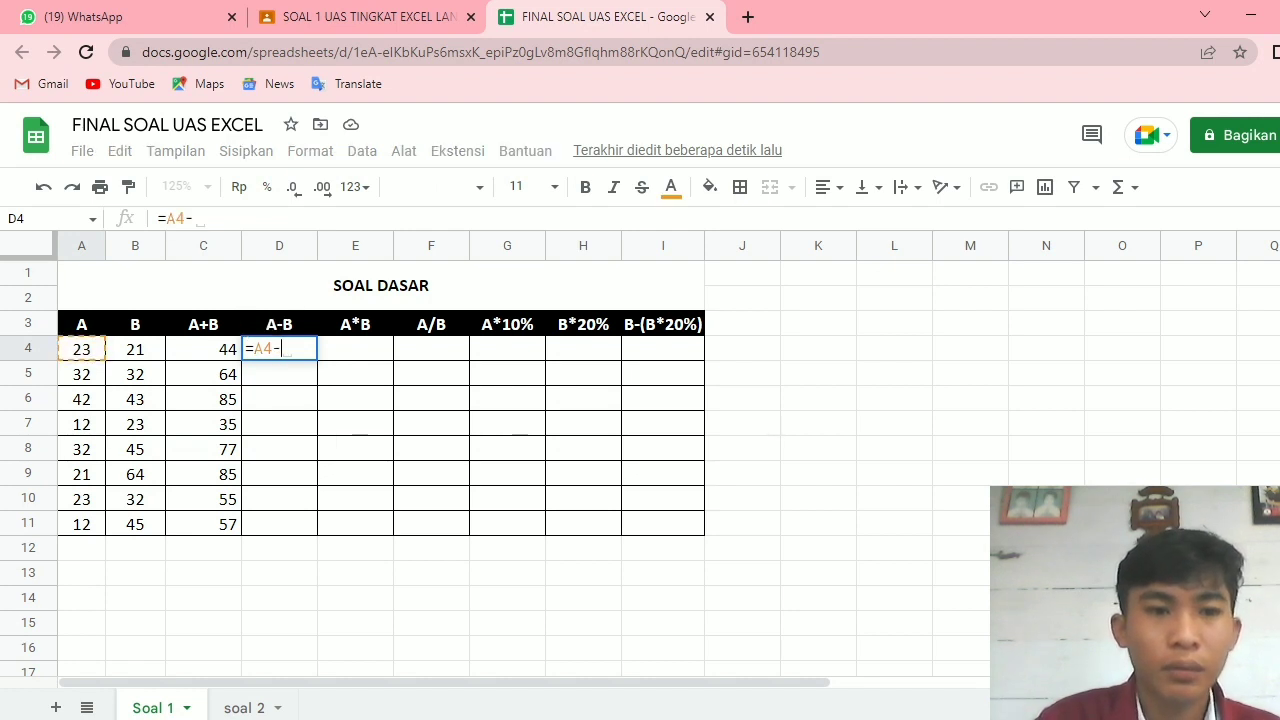
left_click(135, 349)
key("Return")
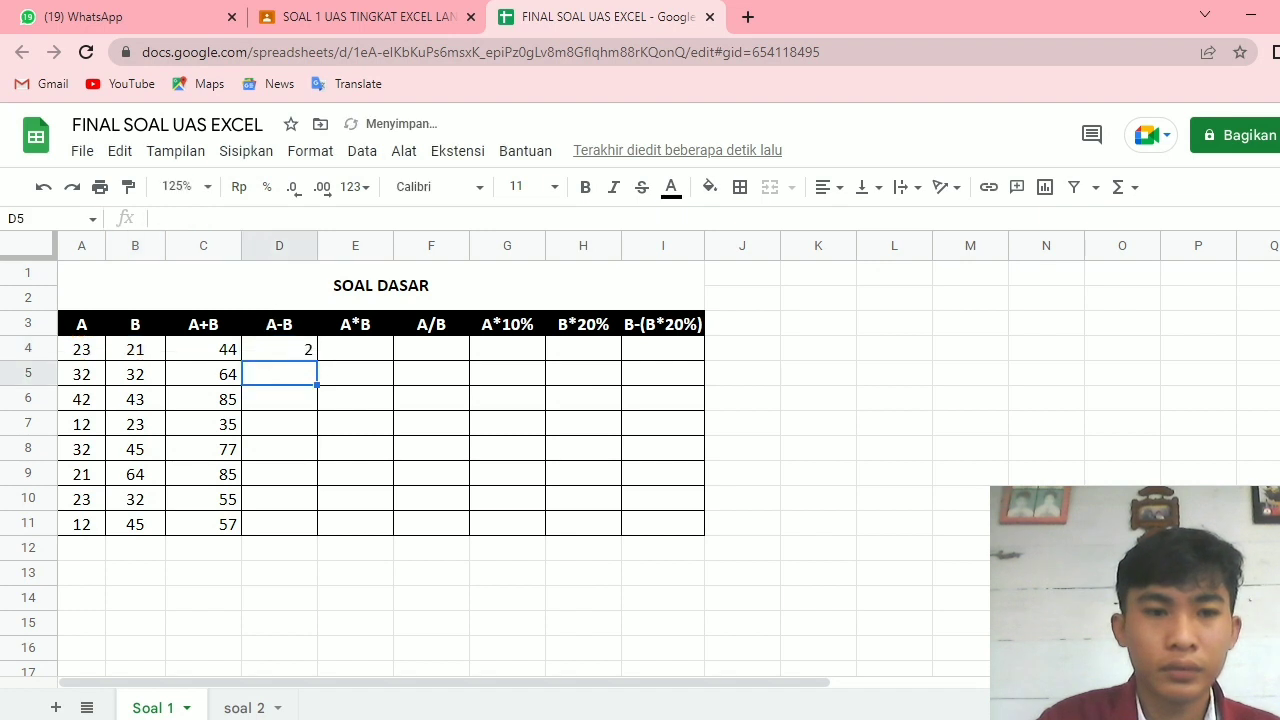
left_click(279, 349)
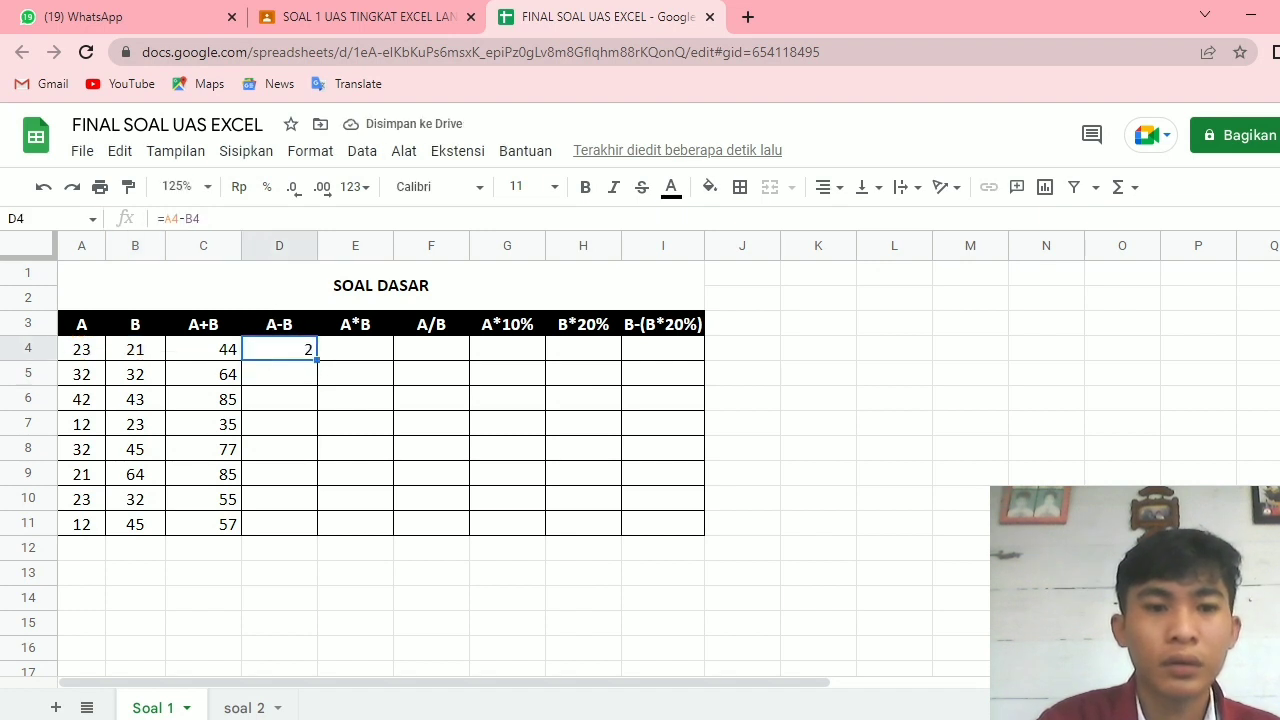
left_click_drag(317, 359, 300, 525)
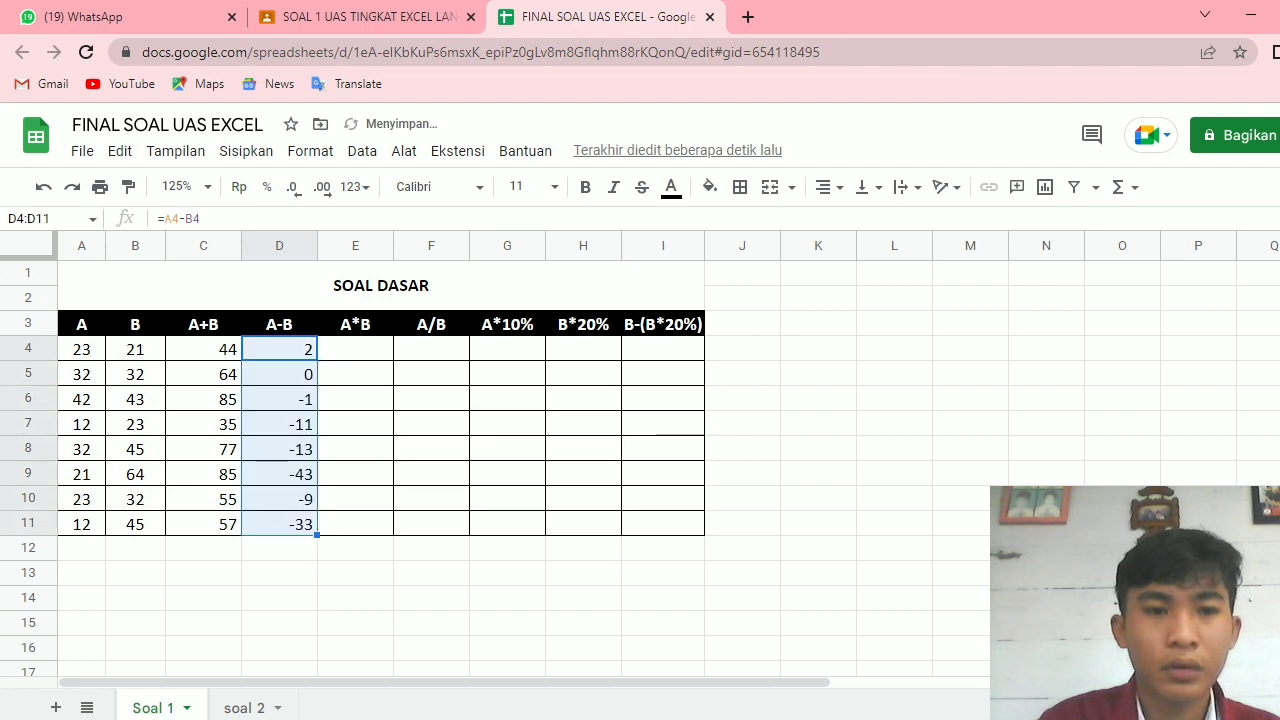
- Enter =A4*B4 in E4 under A*B and fill the formula down to E11
left_click(355, 348)
type("=")
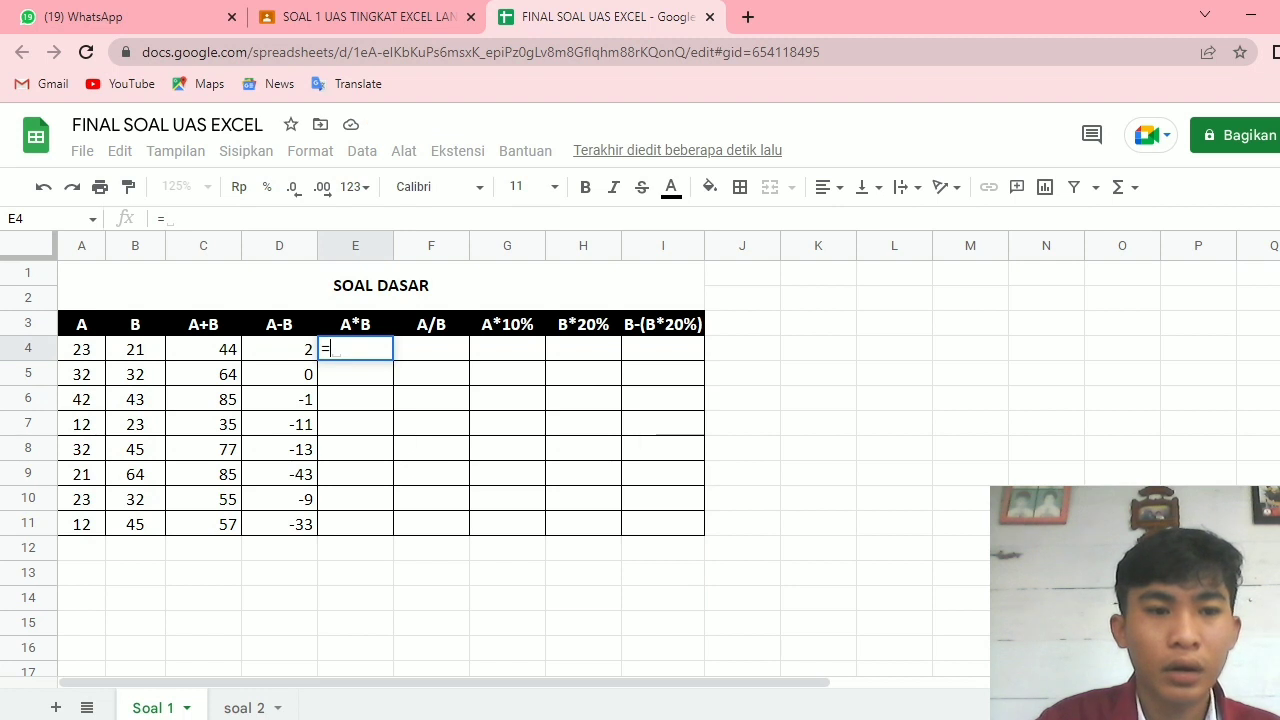
key("Left")
key("Left")
key("Left")
key("Left")
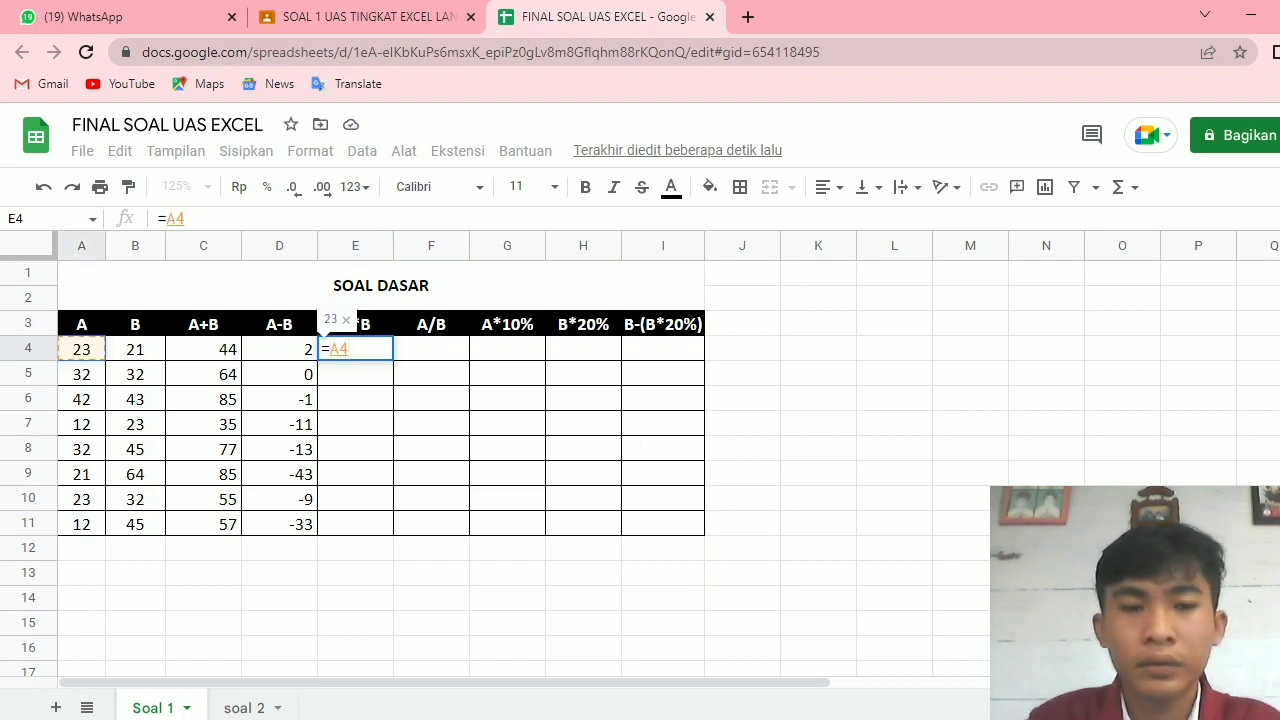
type("*")
key("Left")
key("Left")
key("Left")
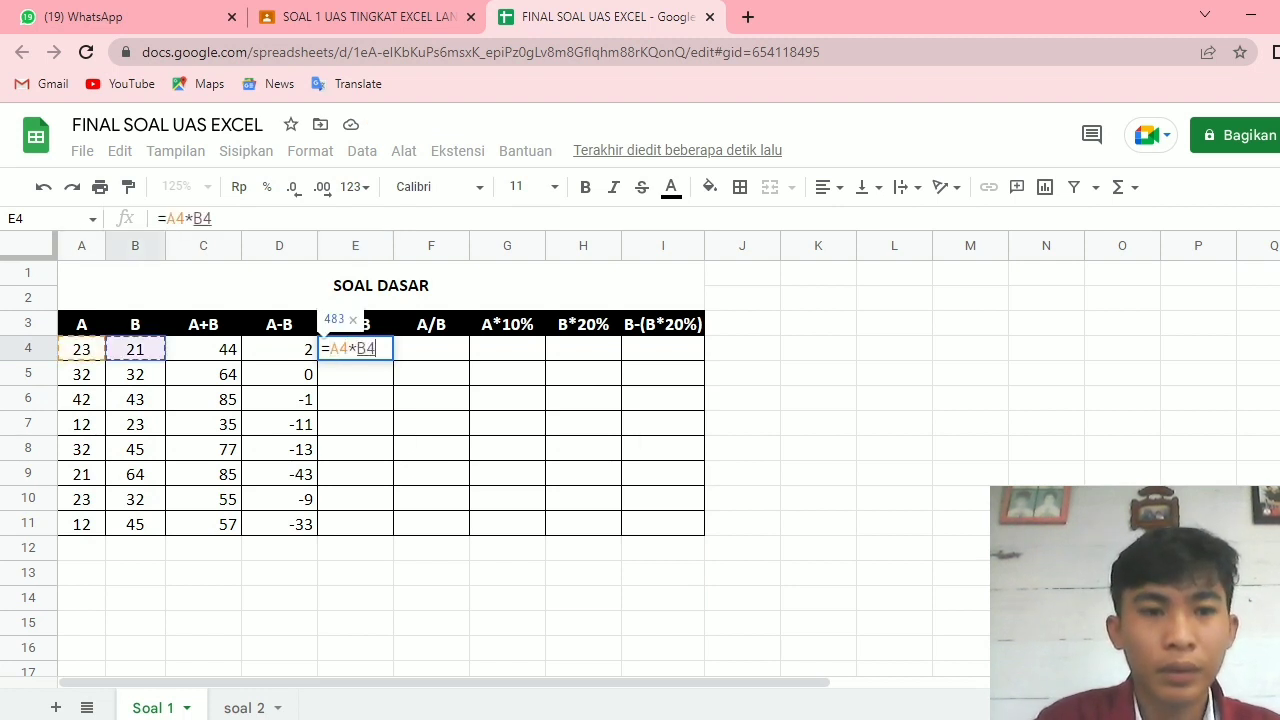
key("Return")
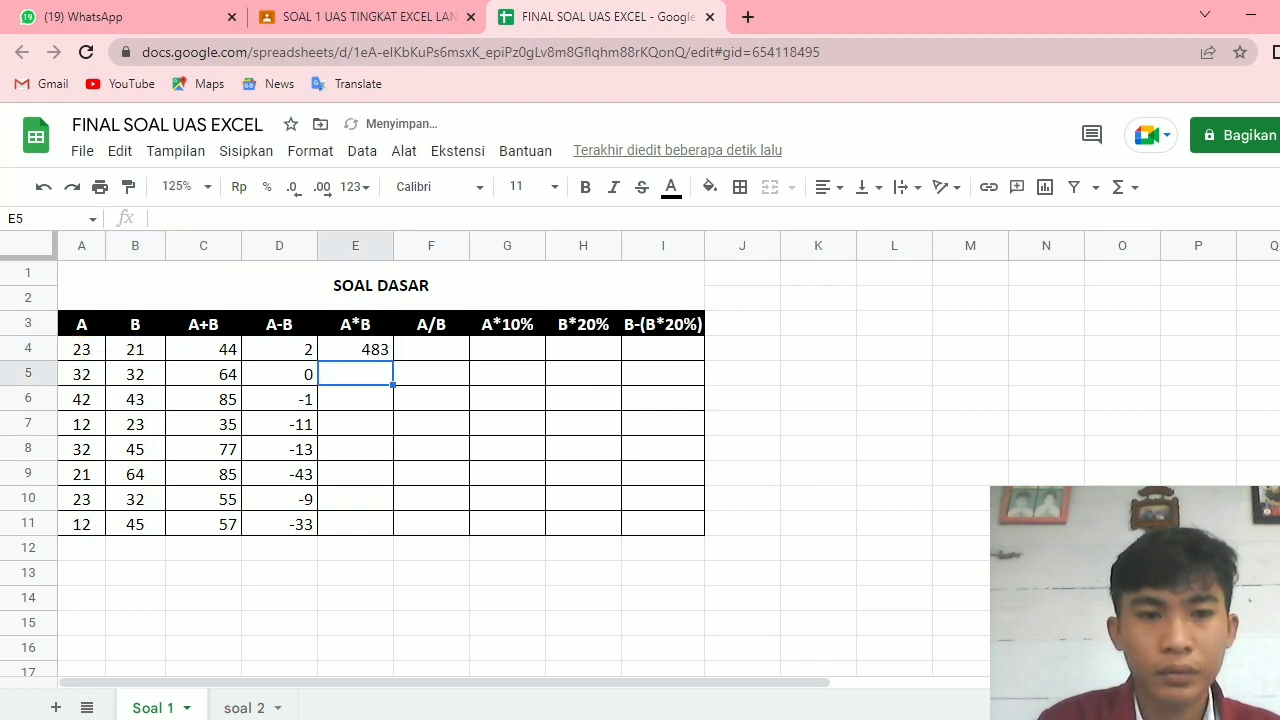
left_click(355, 349)
left_click_drag(393, 360, 385, 528)
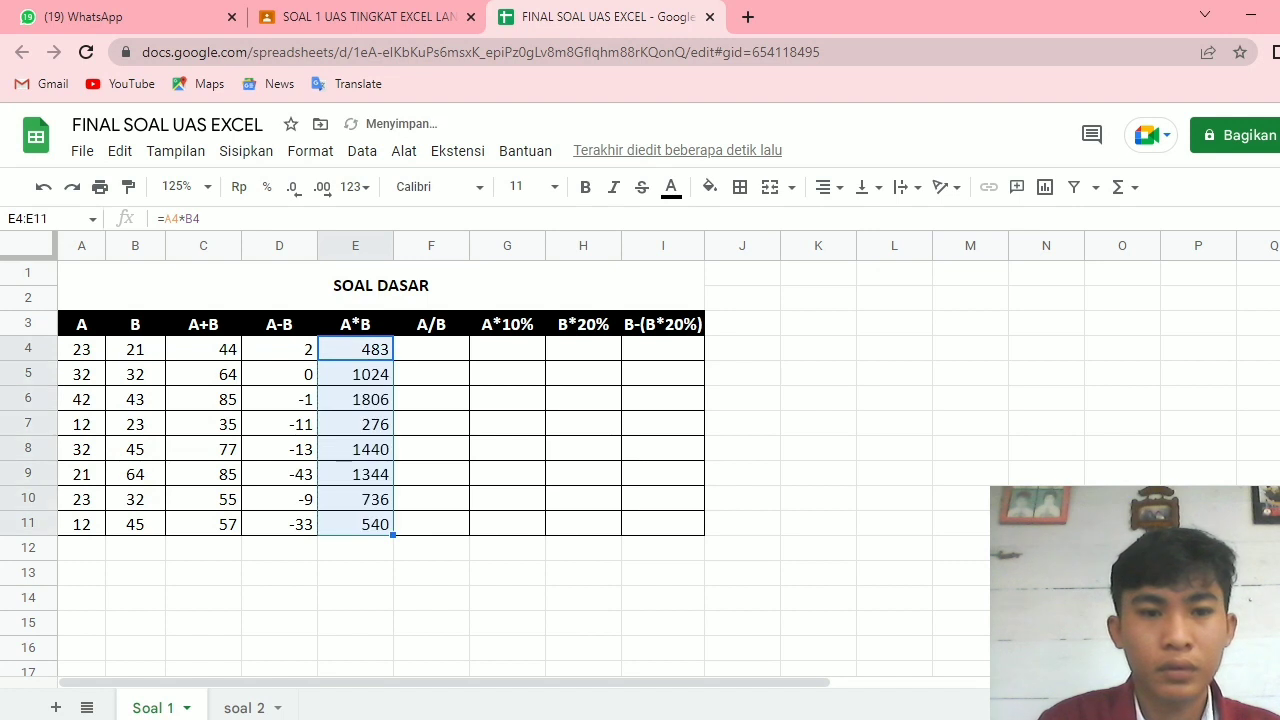
- Enter =A4/B4 in F4 under A/B and fill the formula down to F11
left_click(431, 349)
type("=")
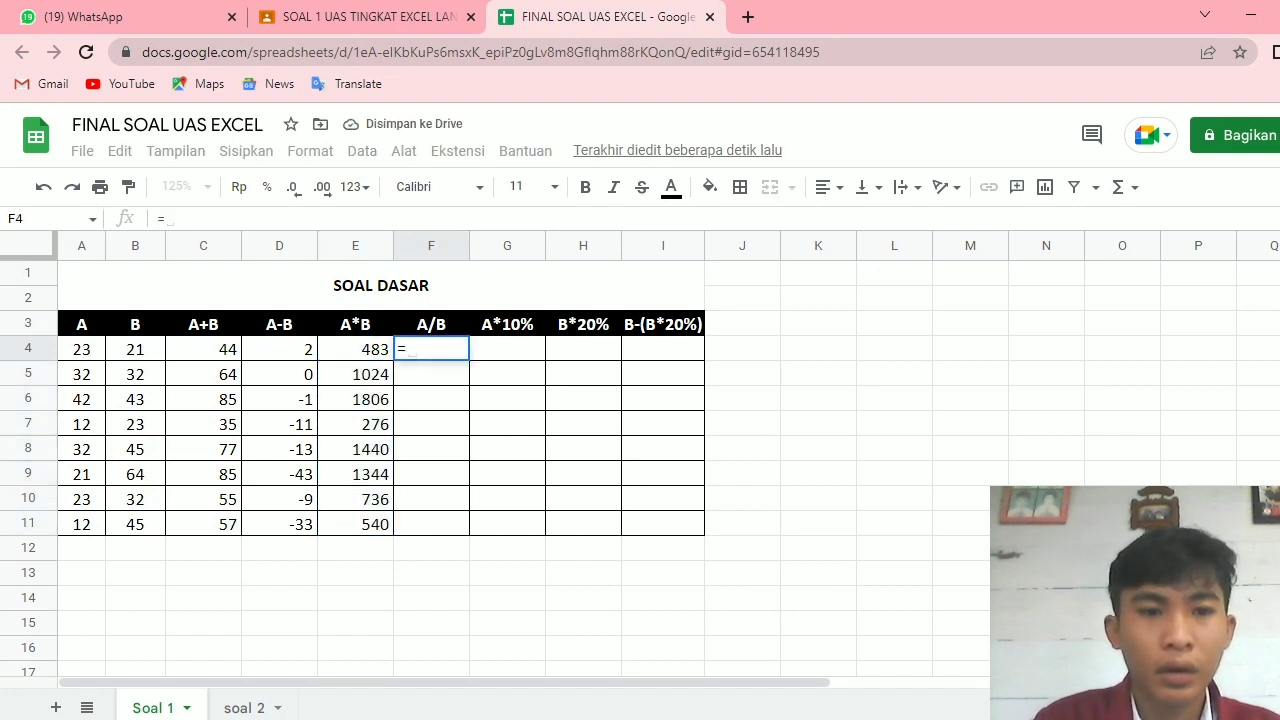
type("A4/")
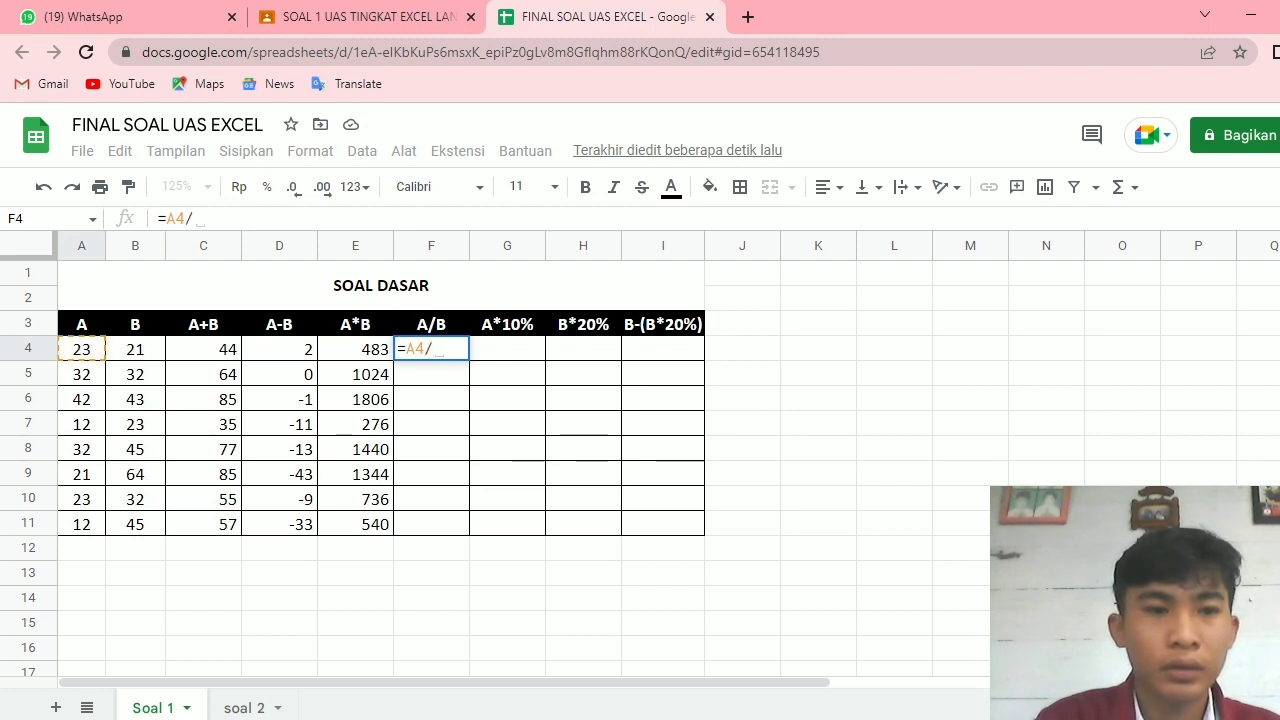
type("B4")
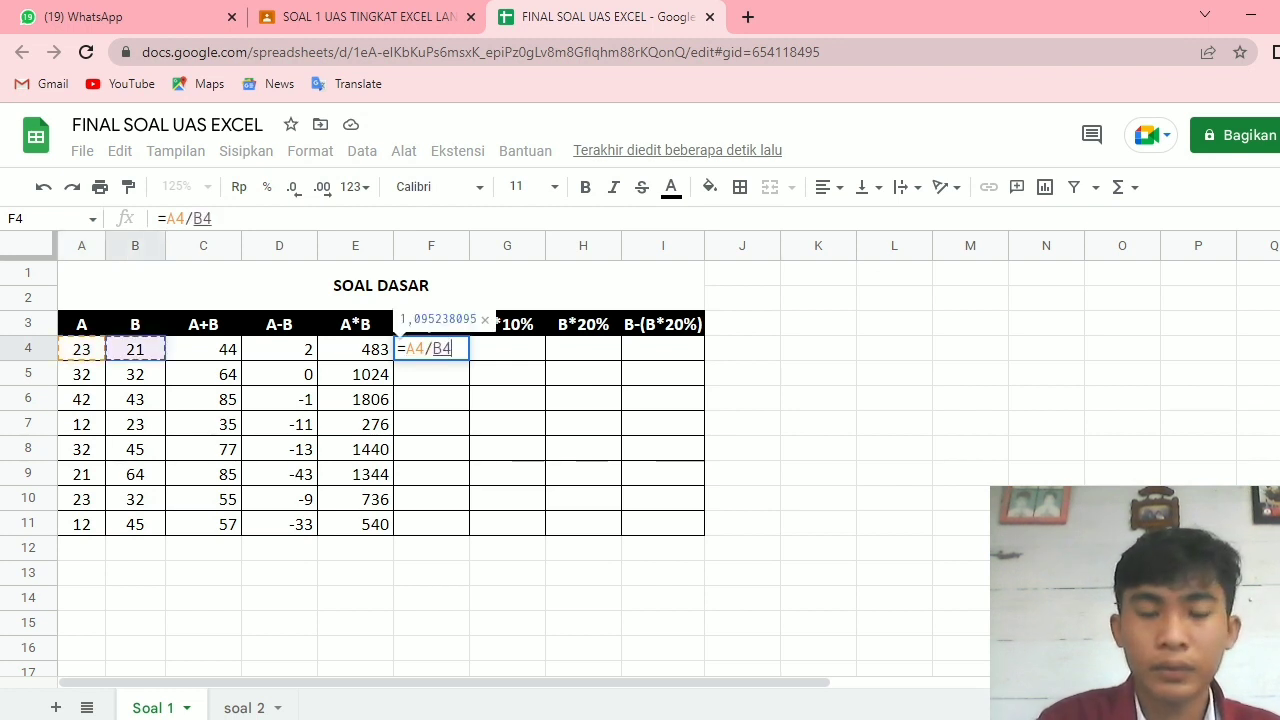
key("Return")
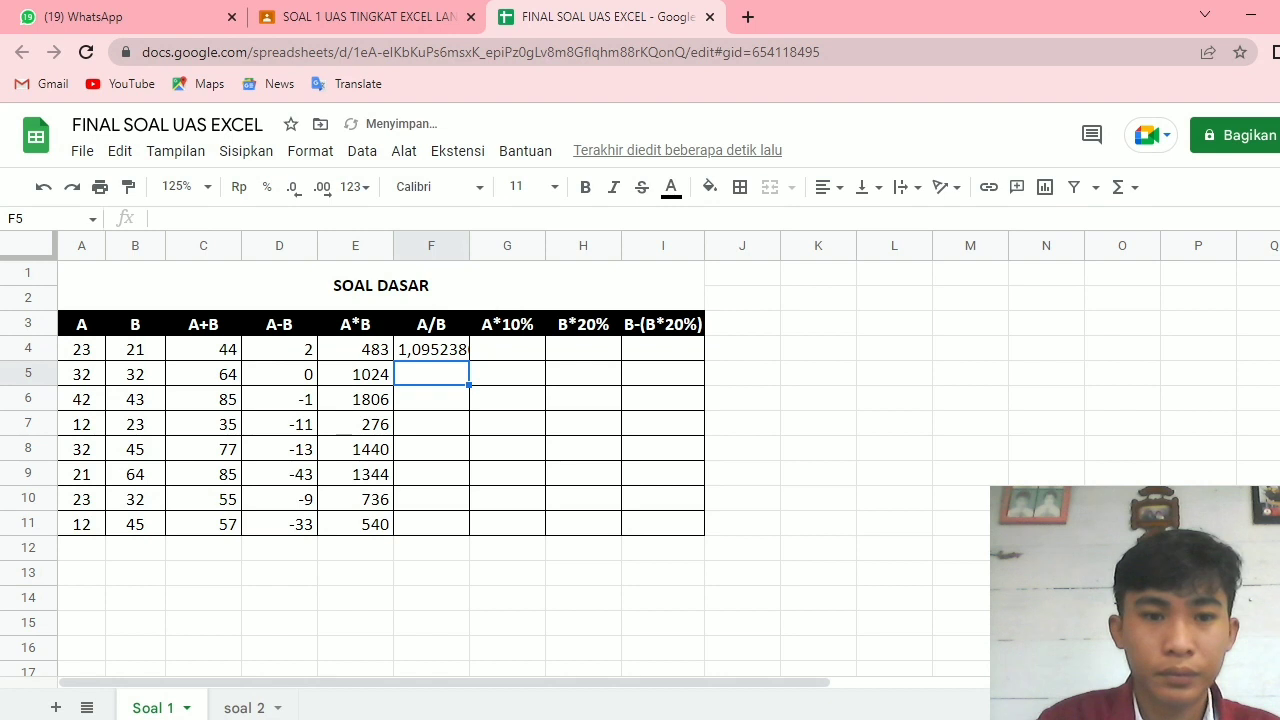
left_click(431, 349)
left_click_drag(469, 359, 466, 533)
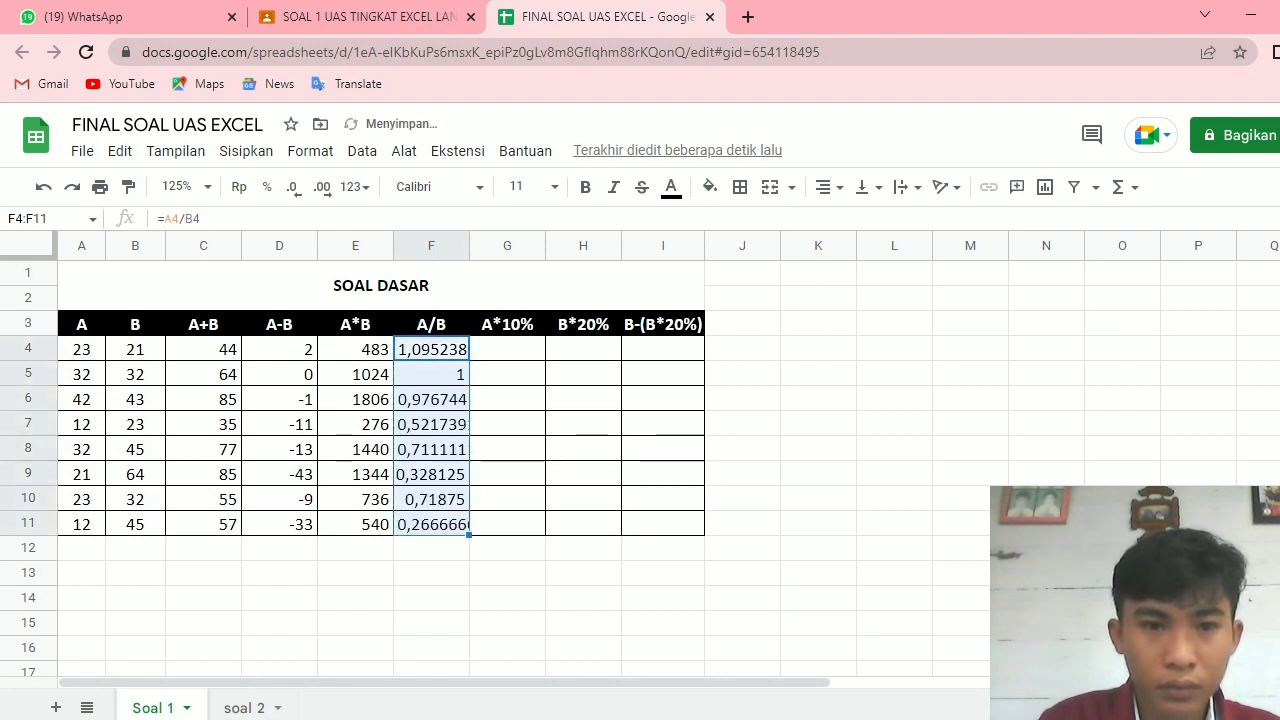
- Enter =A4*10% in G4 under A*10% and fill the formula down to G11
left_click(507, 349)
type("=")
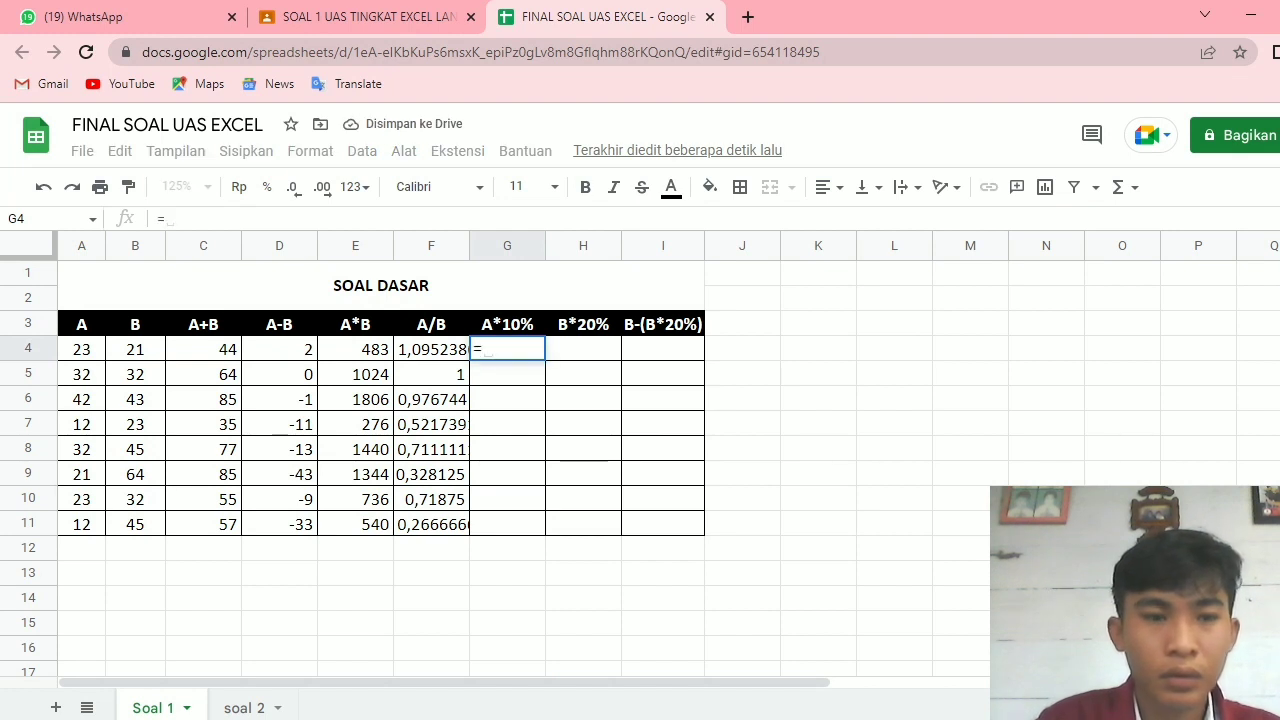
type("A4")
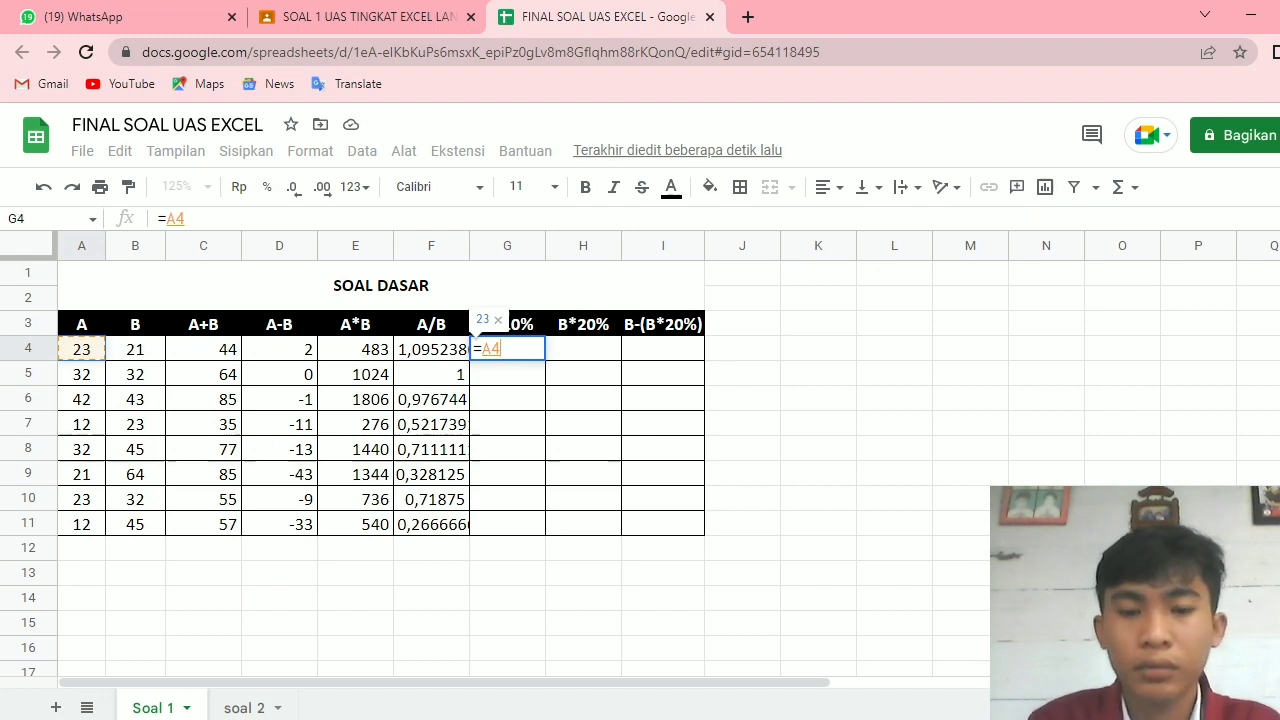
type("*")
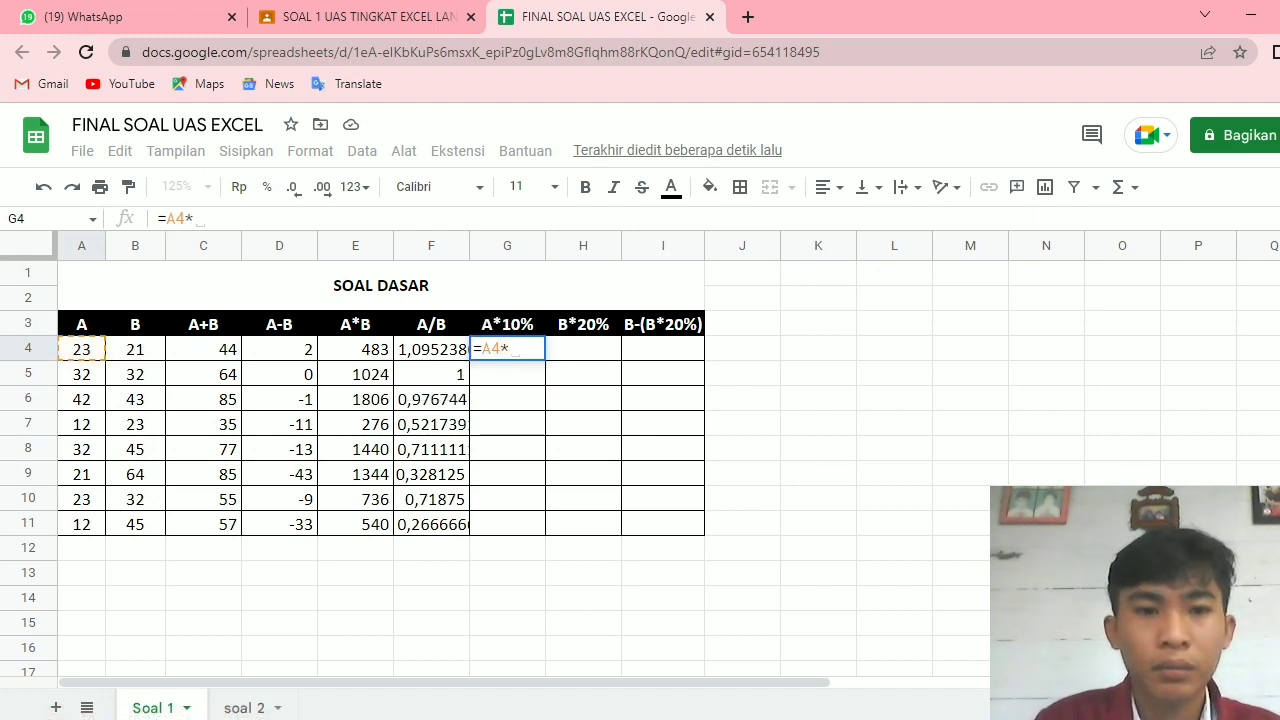
type("10")
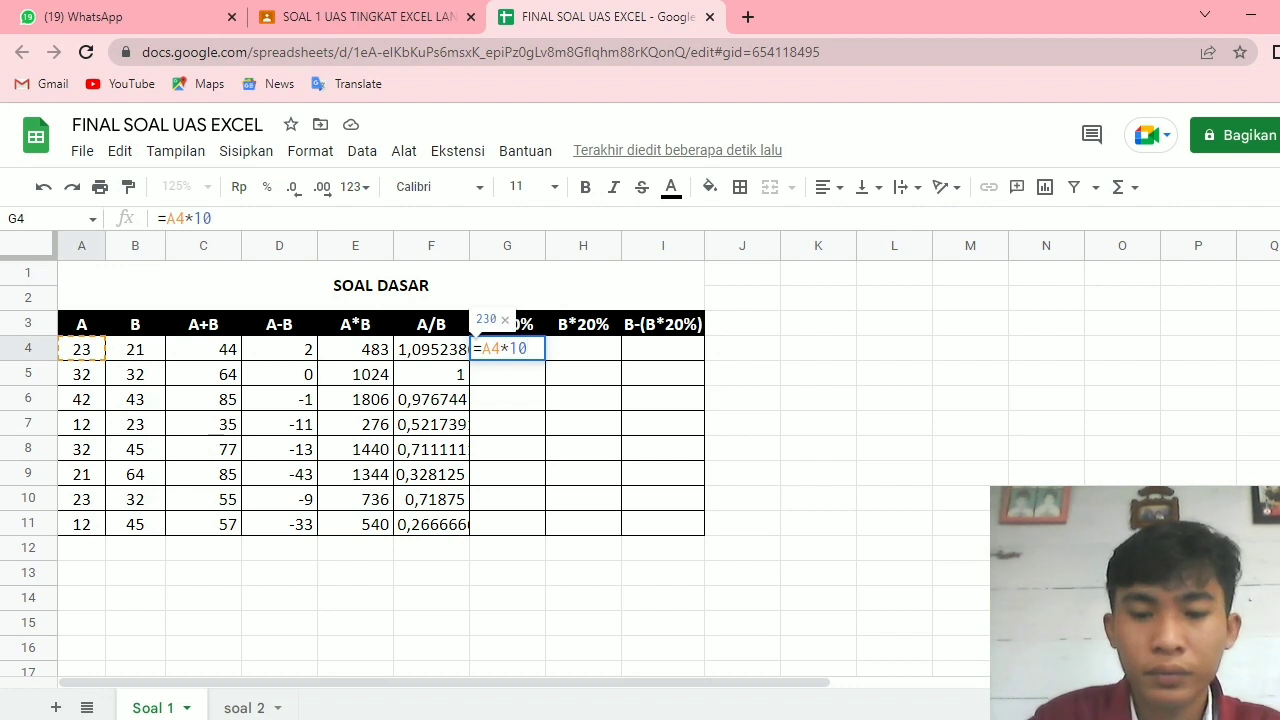
type("%")
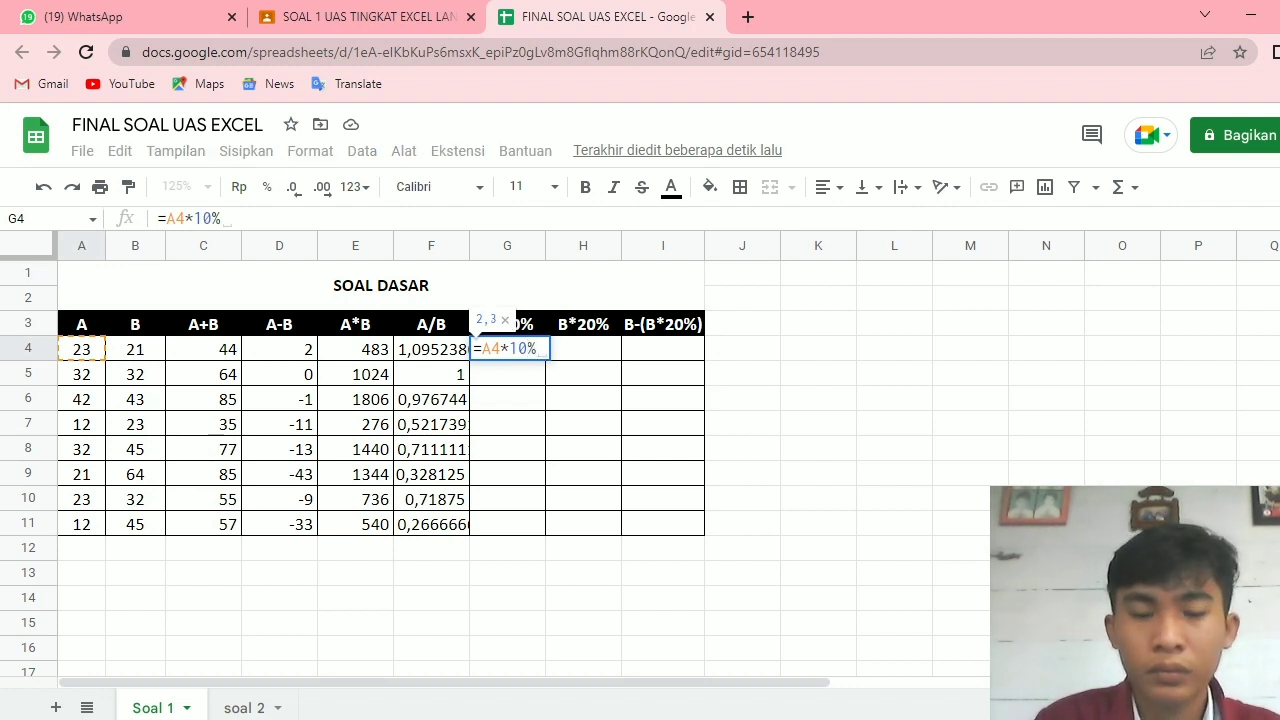
key("Return")
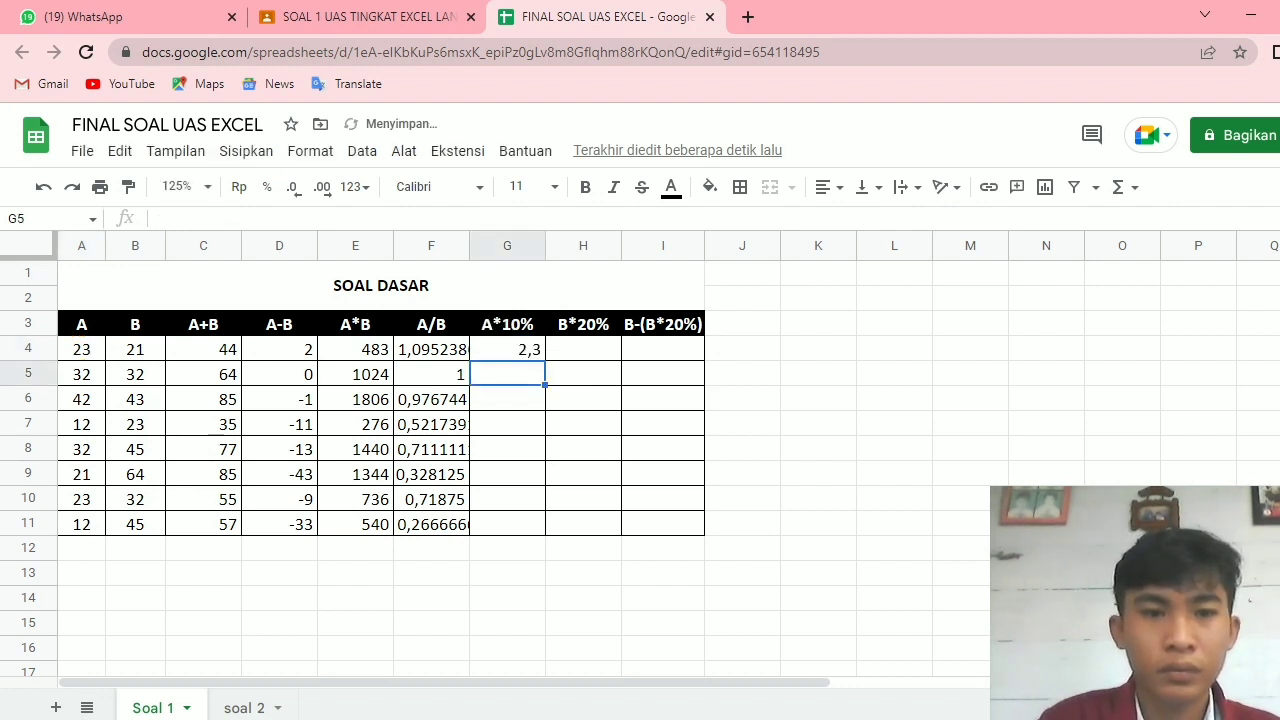
left_click(507, 349)
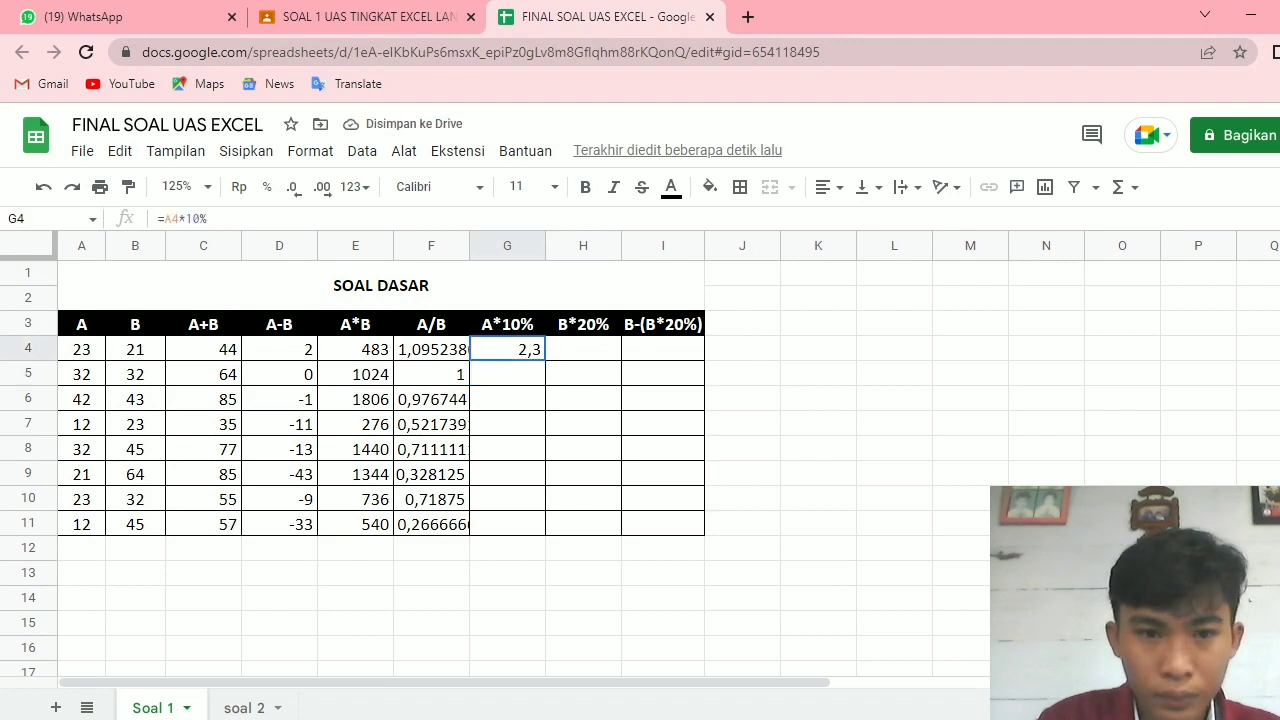
left_click_drag(545, 360, 540, 524)
left_click(583, 349)
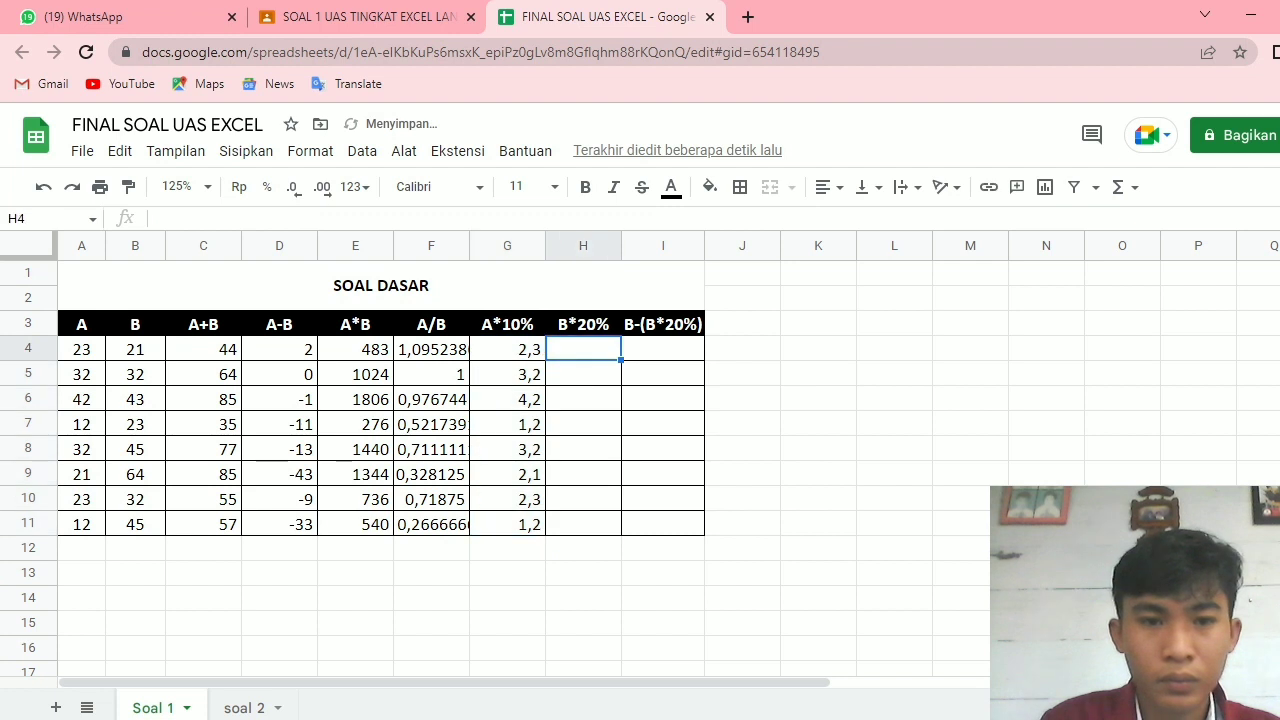
type("=")
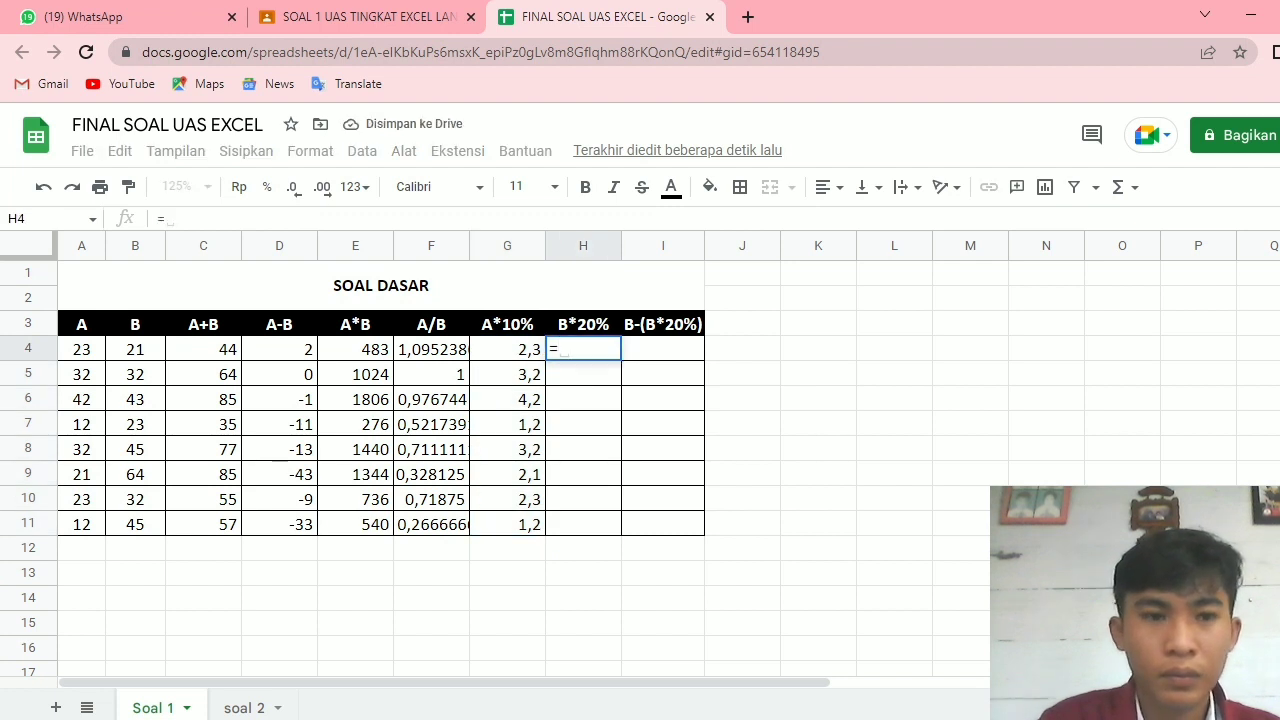
left_click(135, 349)
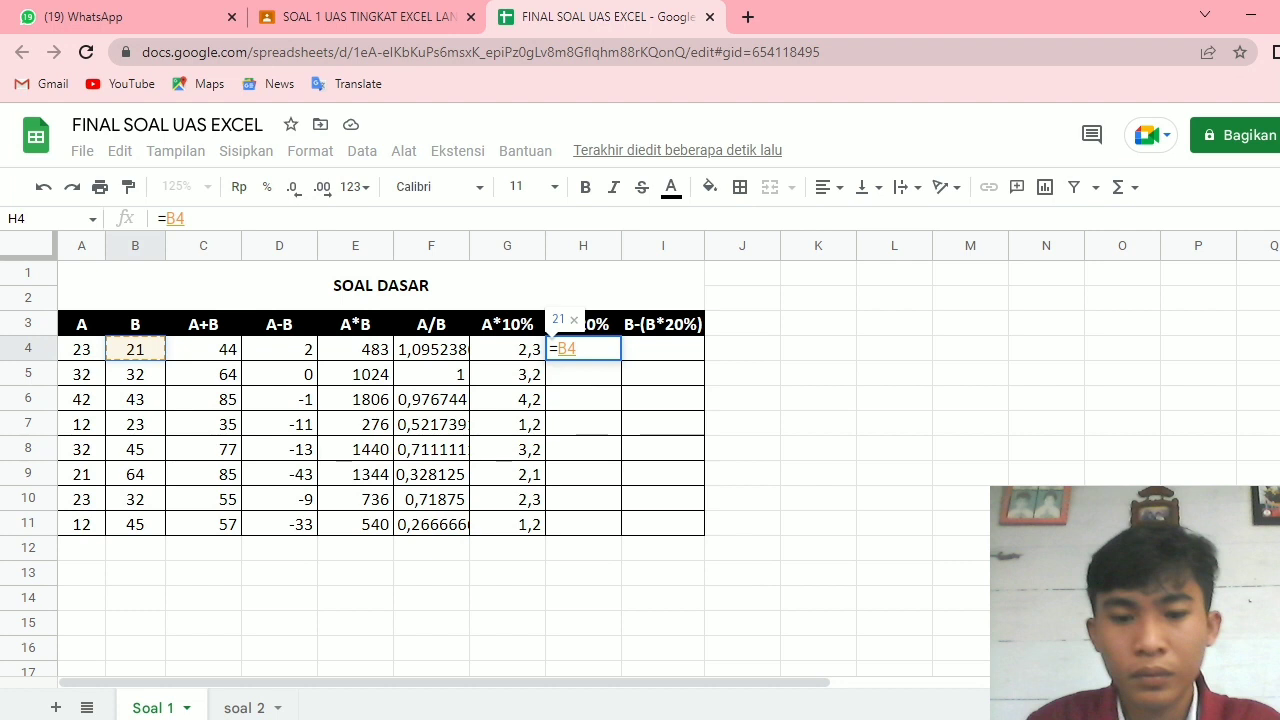
type("*20")
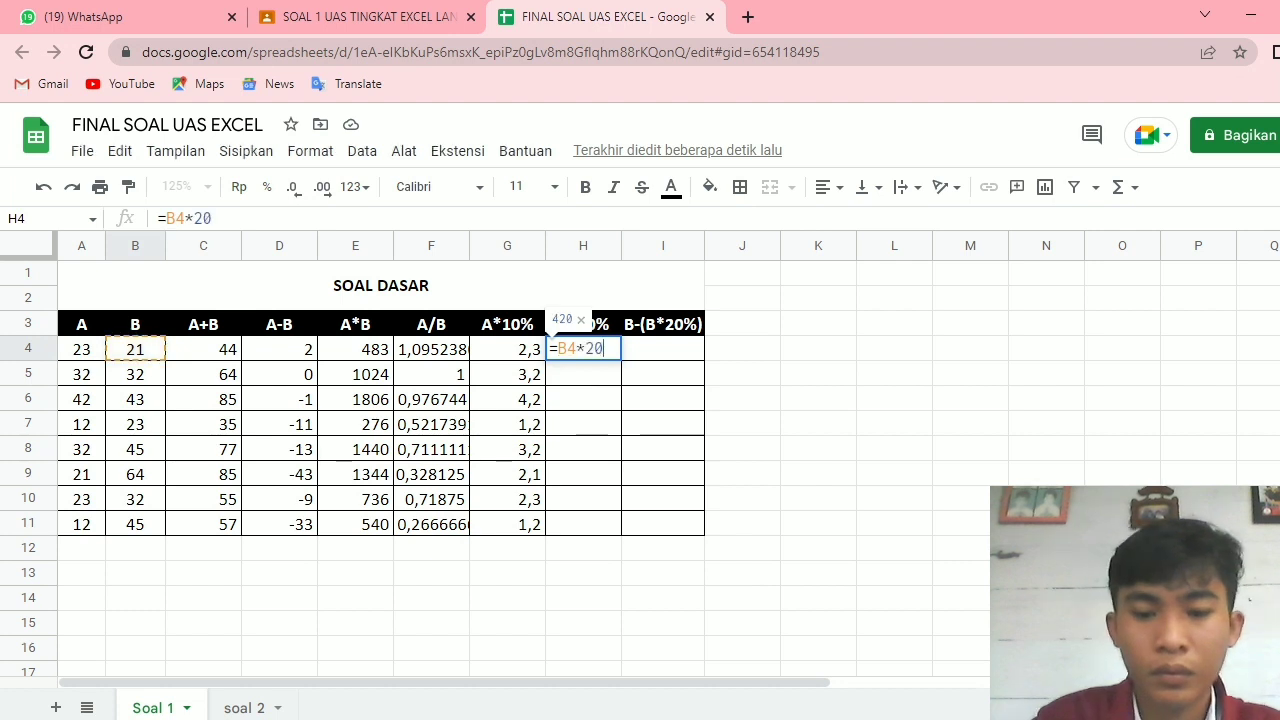
key("Return")
type("%")
key("BackSpace")
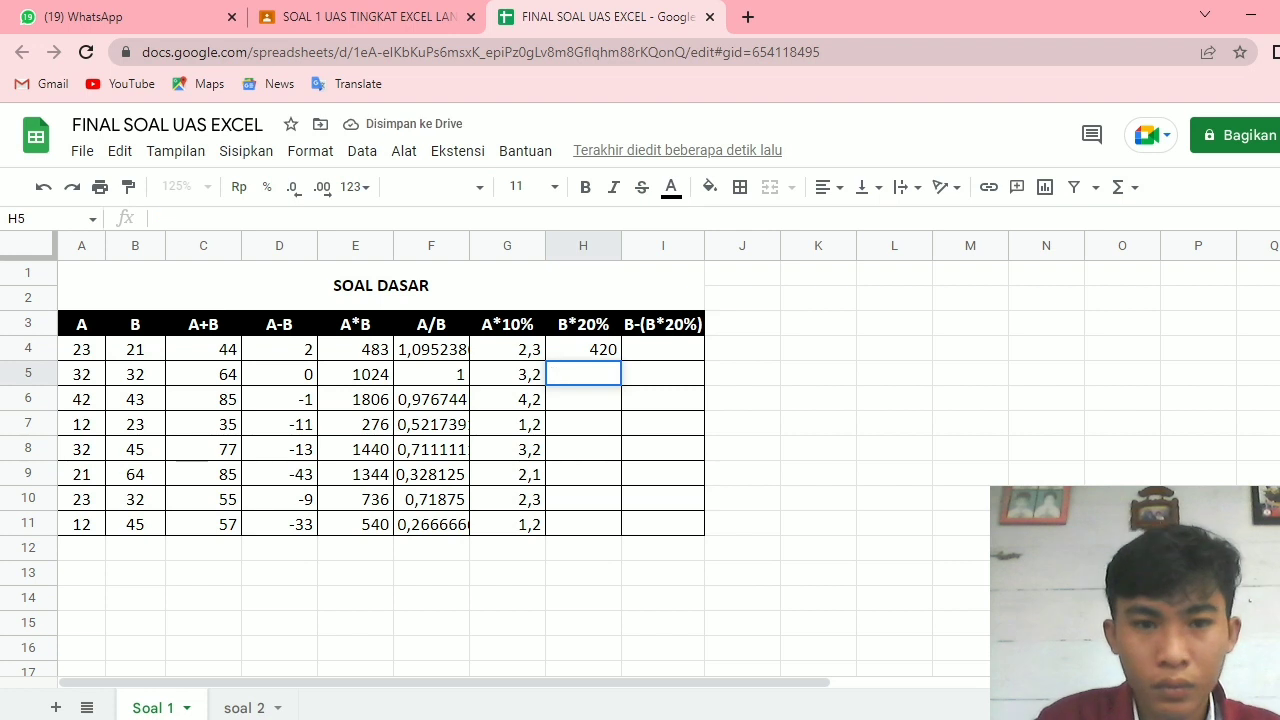
left_click(583, 349)
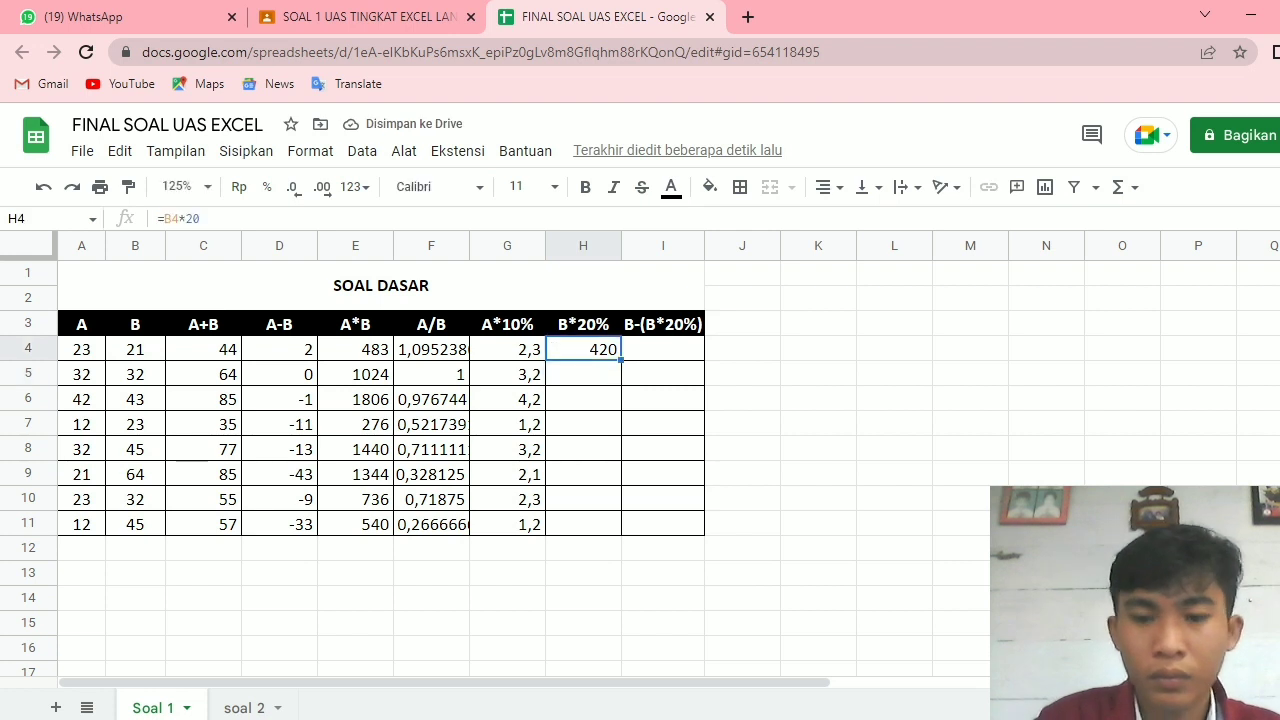
key("Delete")
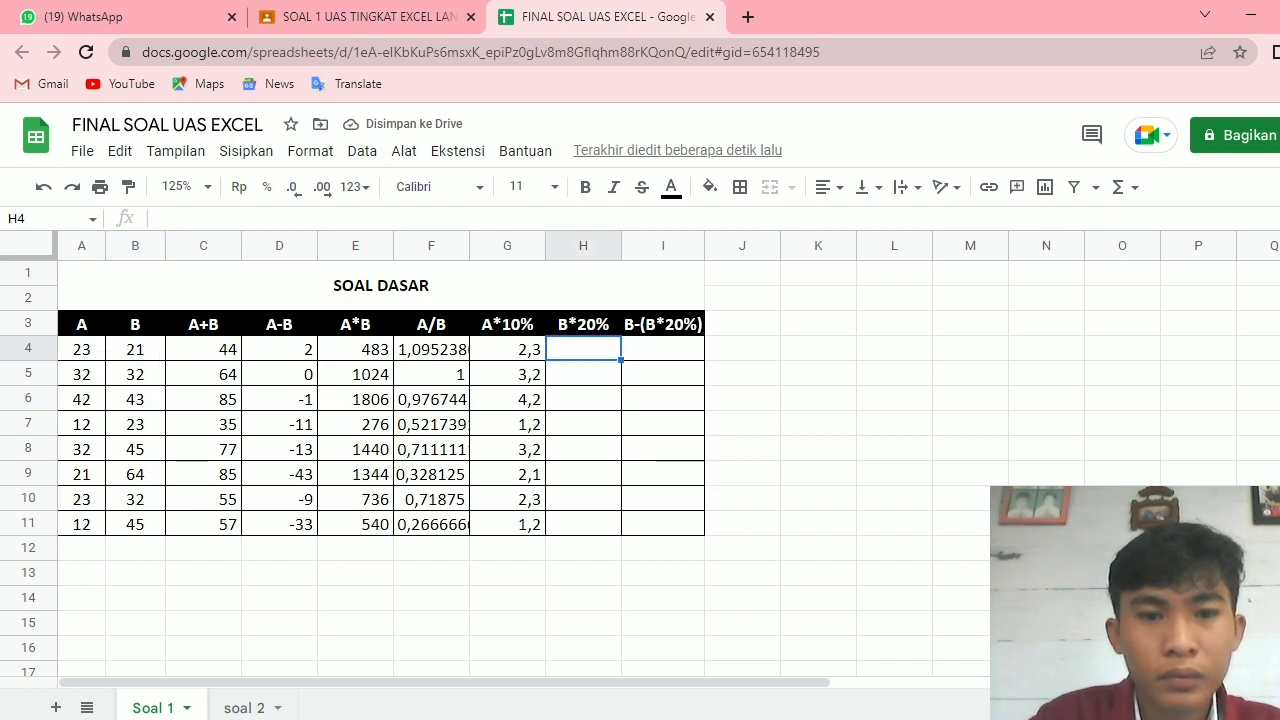
- Enter =B4*20% in H4 under B*20% and fill the formula down to H11
type("=B4")
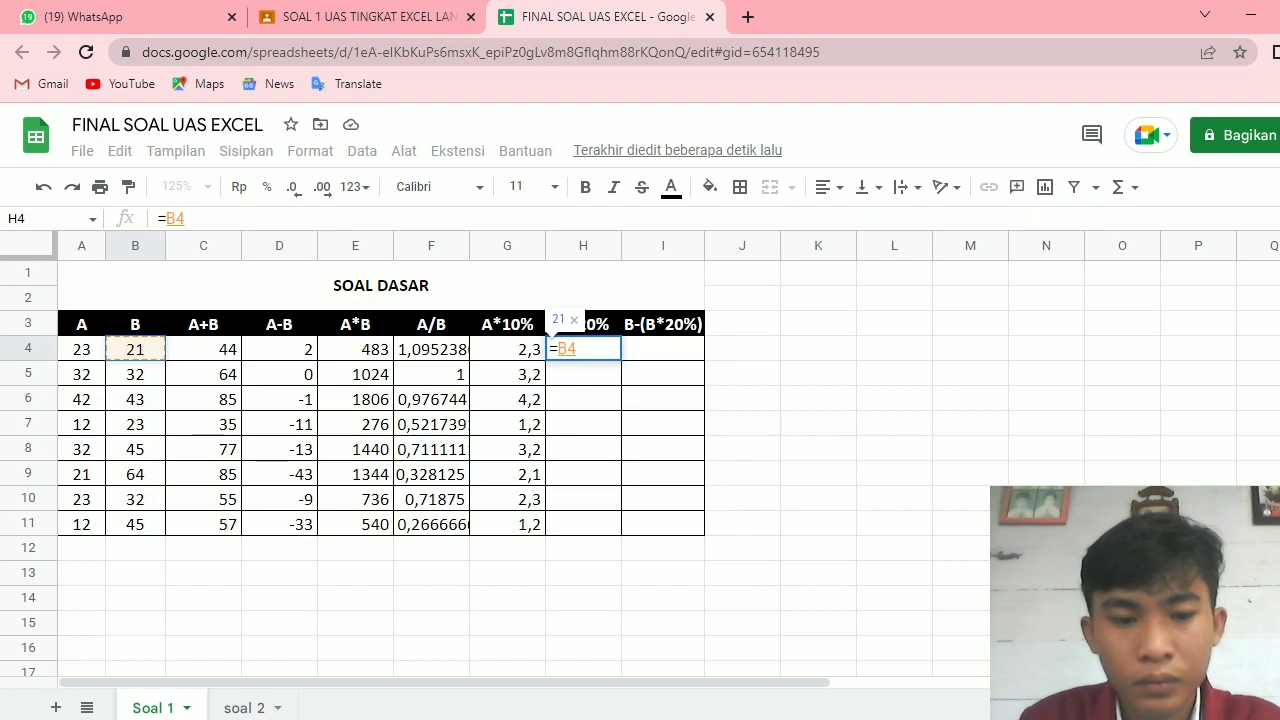
type("*")
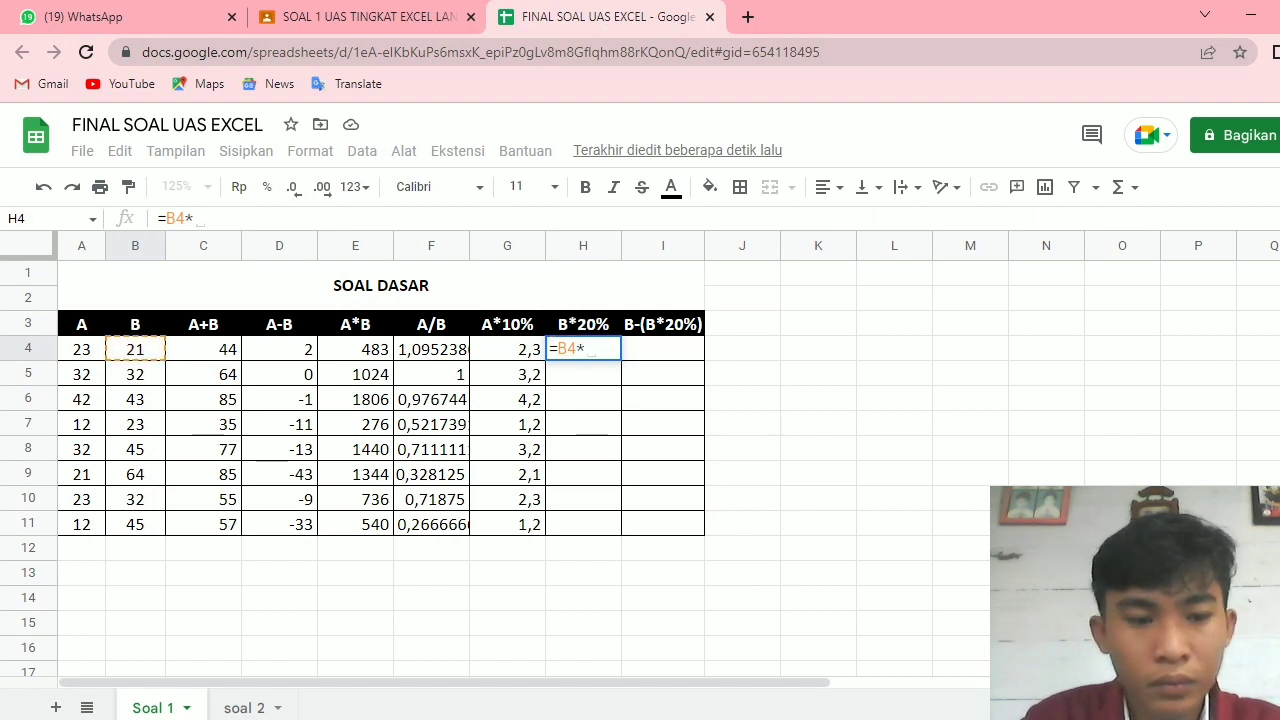
type("20%")
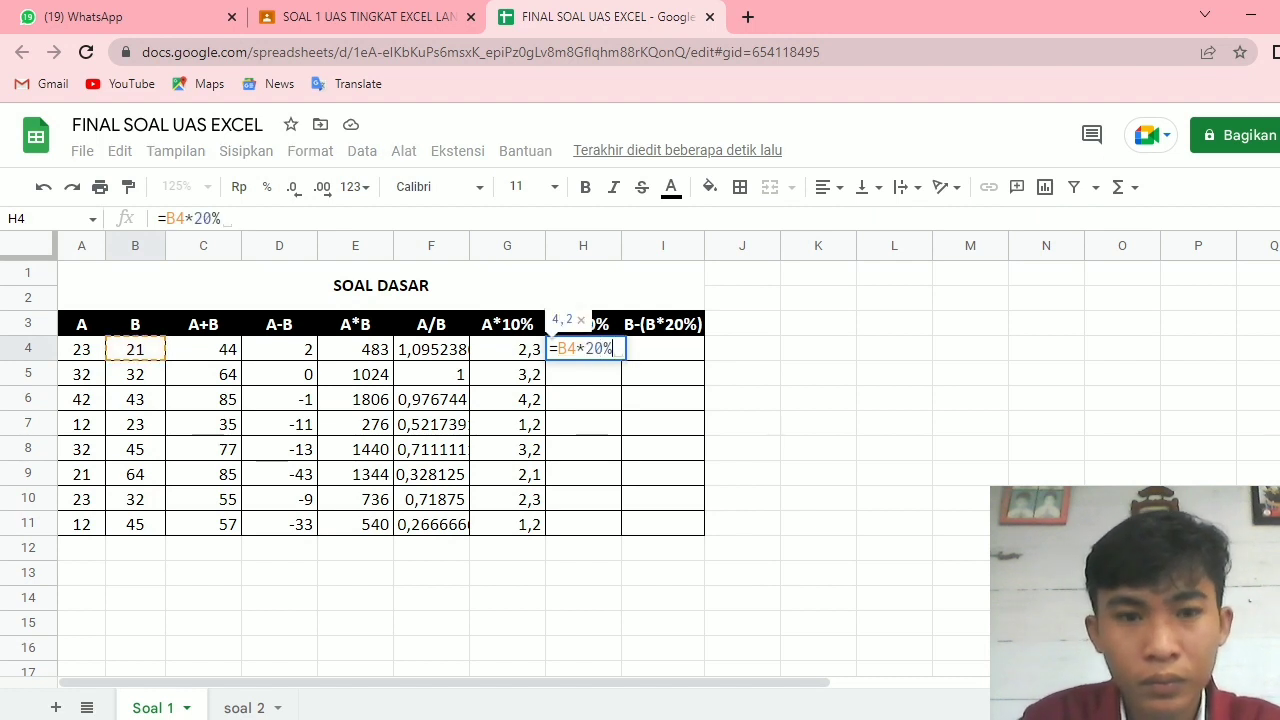
key("Return")
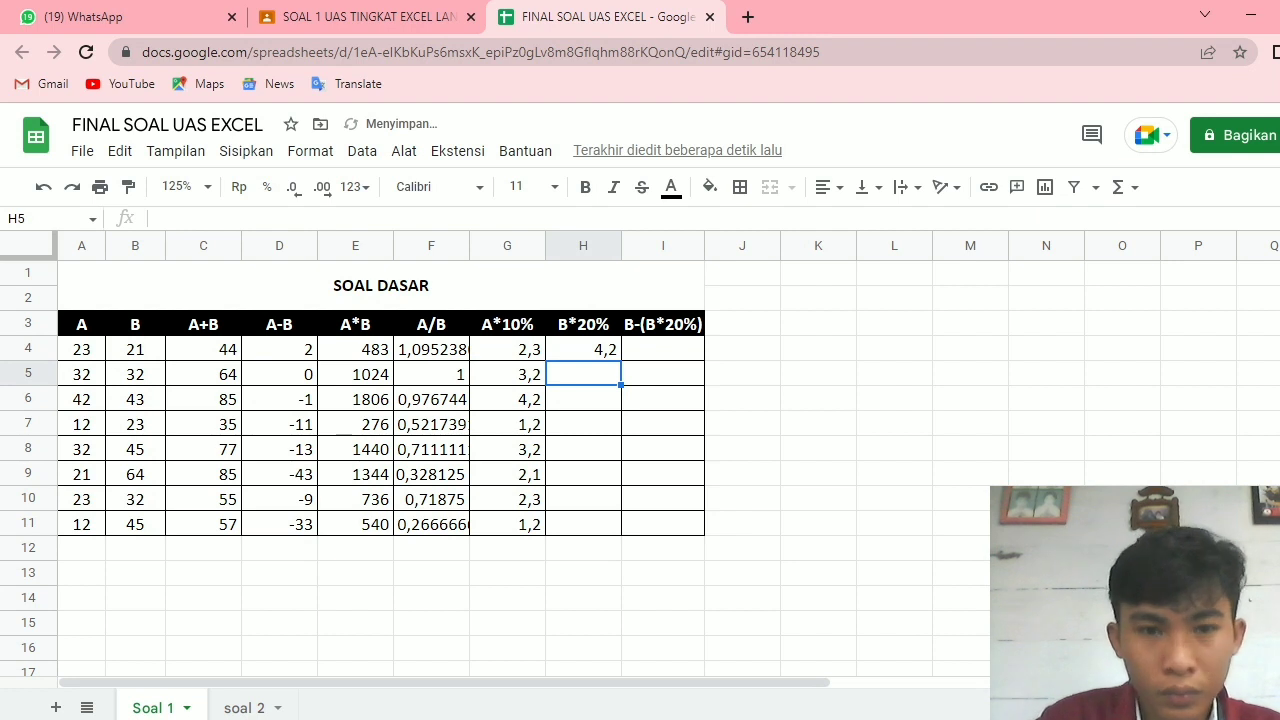
left_click(583, 349)
left_click_drag(621, 360, 613, 523)
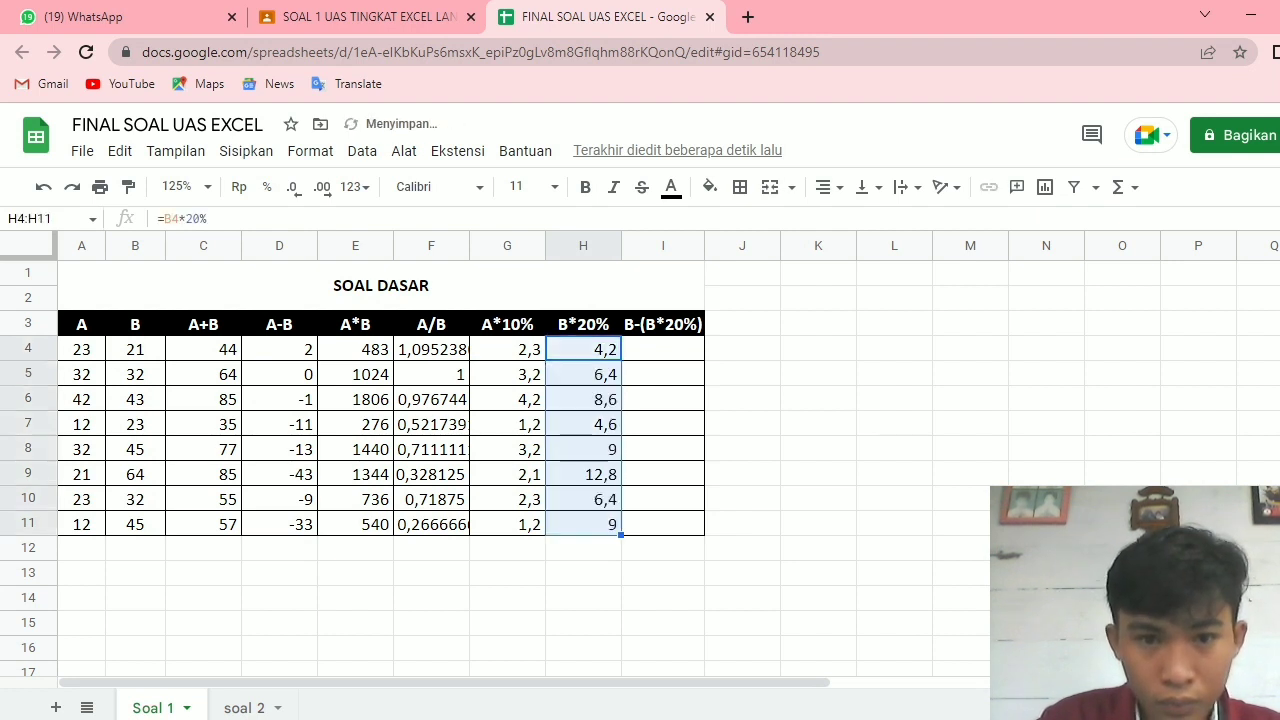
- Enter =B4-(B4*20%) in I4 under B-(B*20%) and fill the formula down to I11
left_click(663, 349)
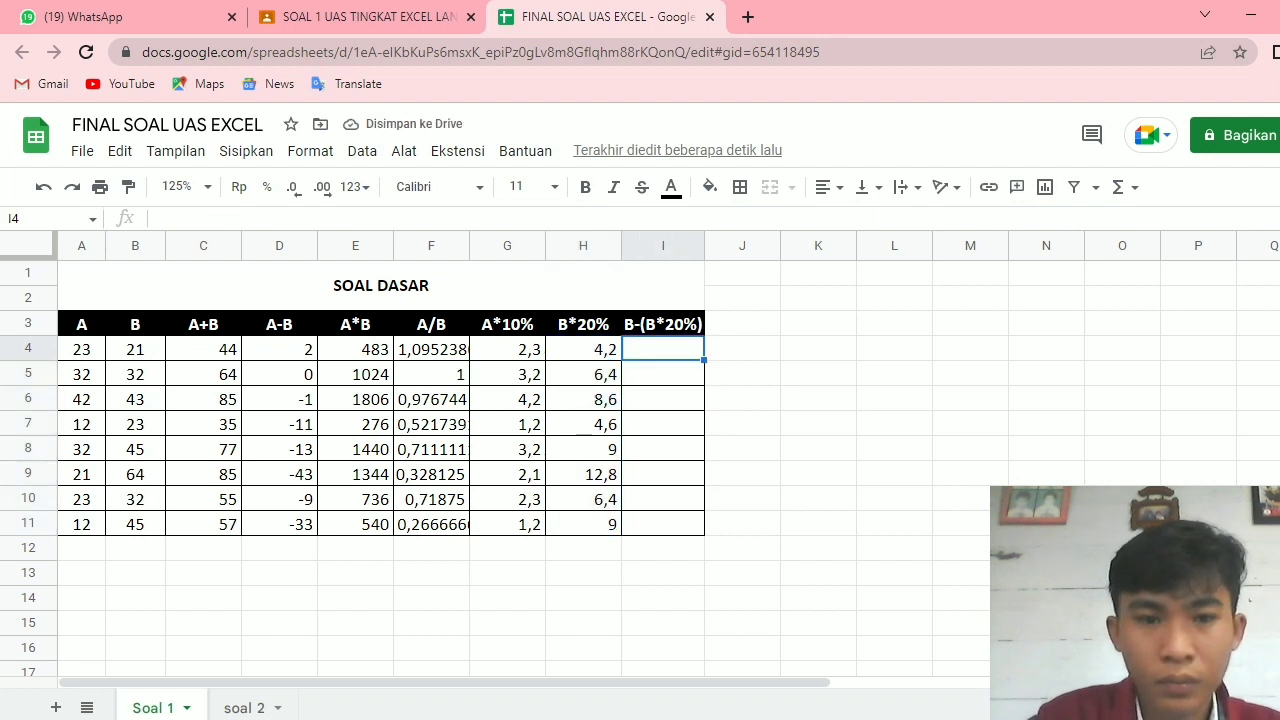
type("=")
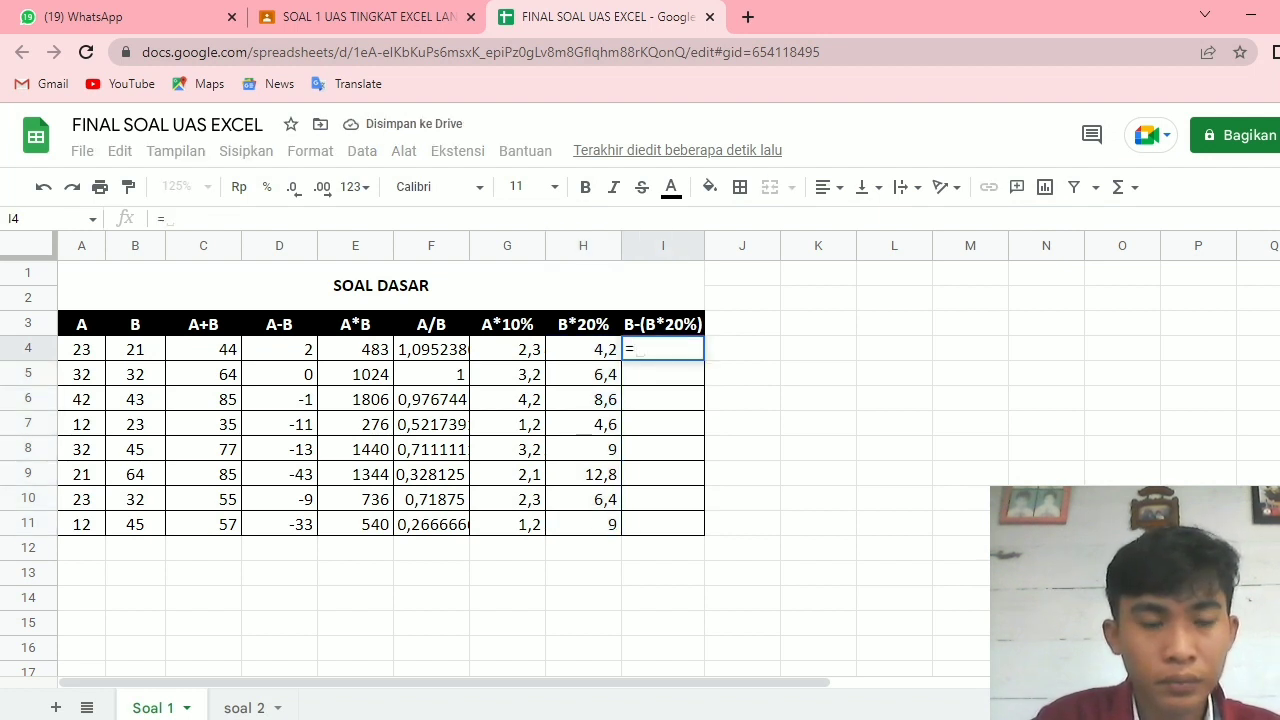
type("B4")
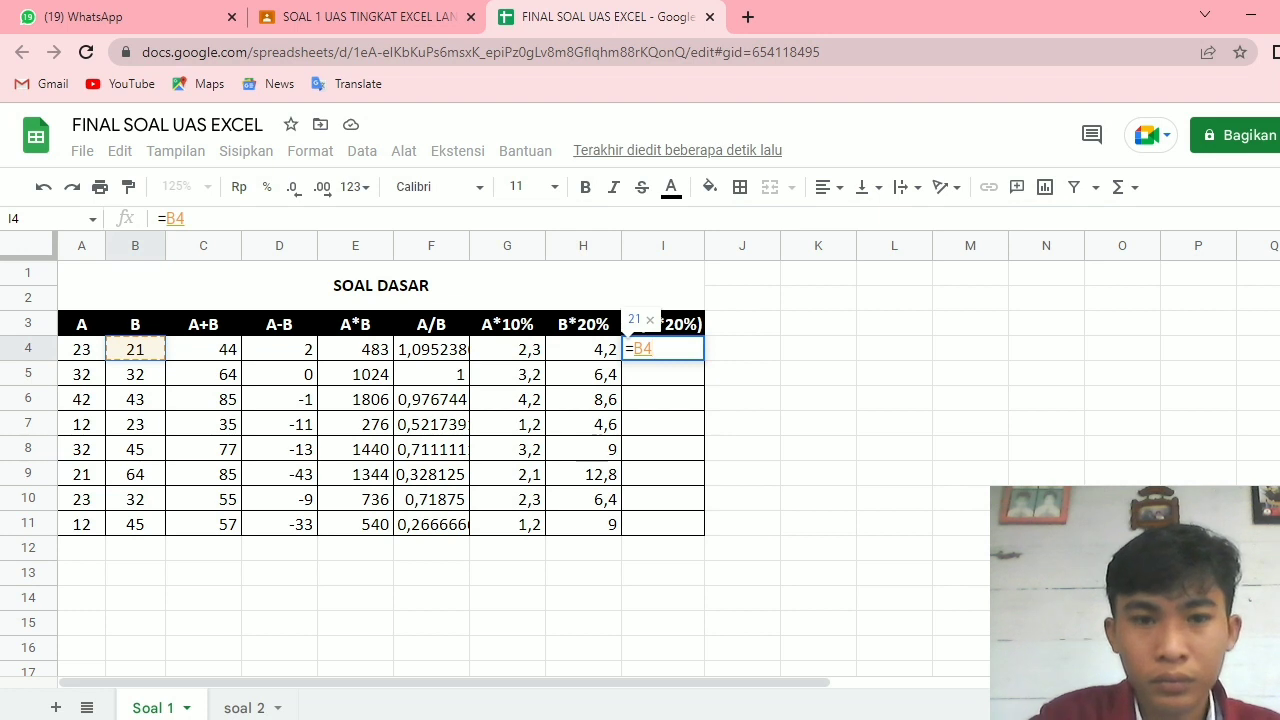
type("-(")
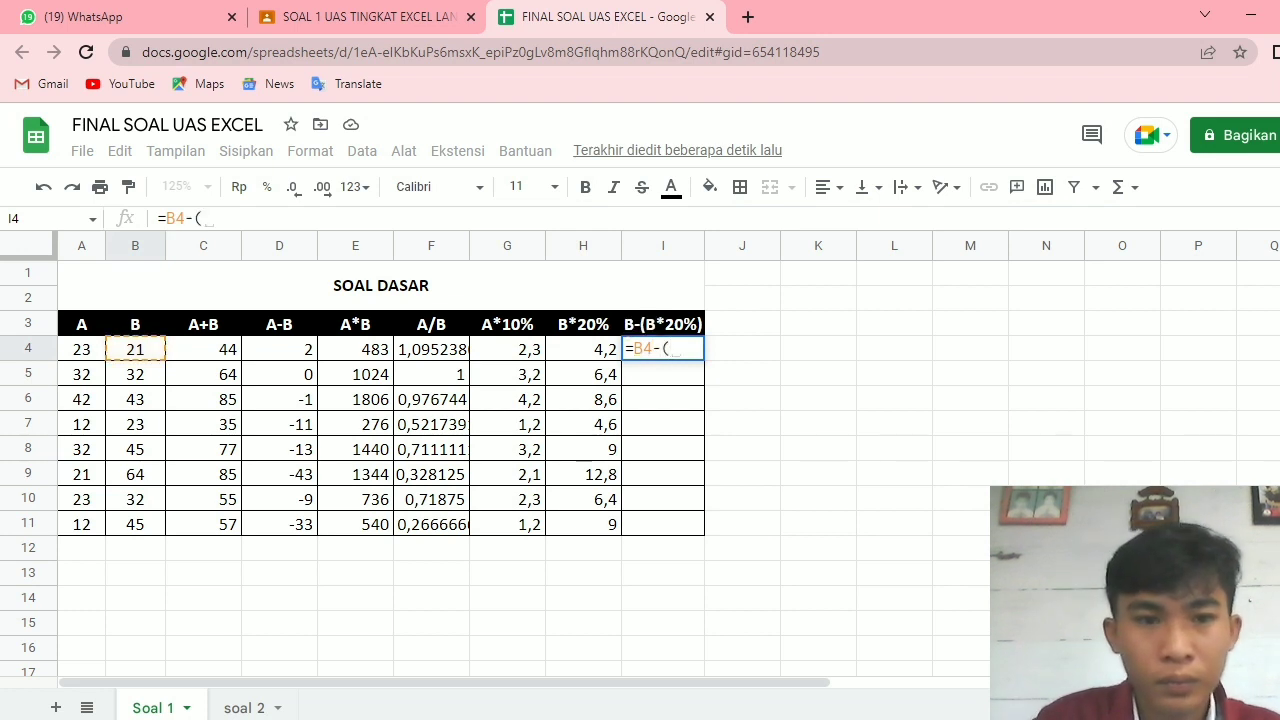
type("B4")
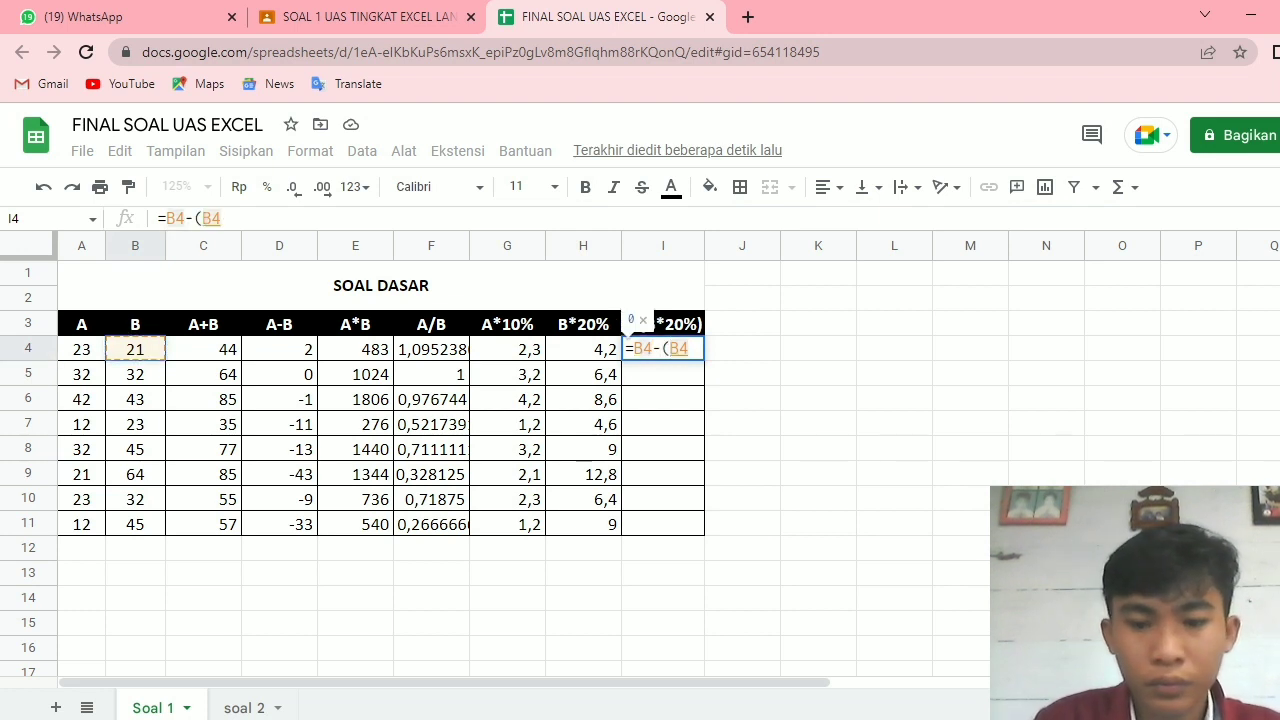
type("*")
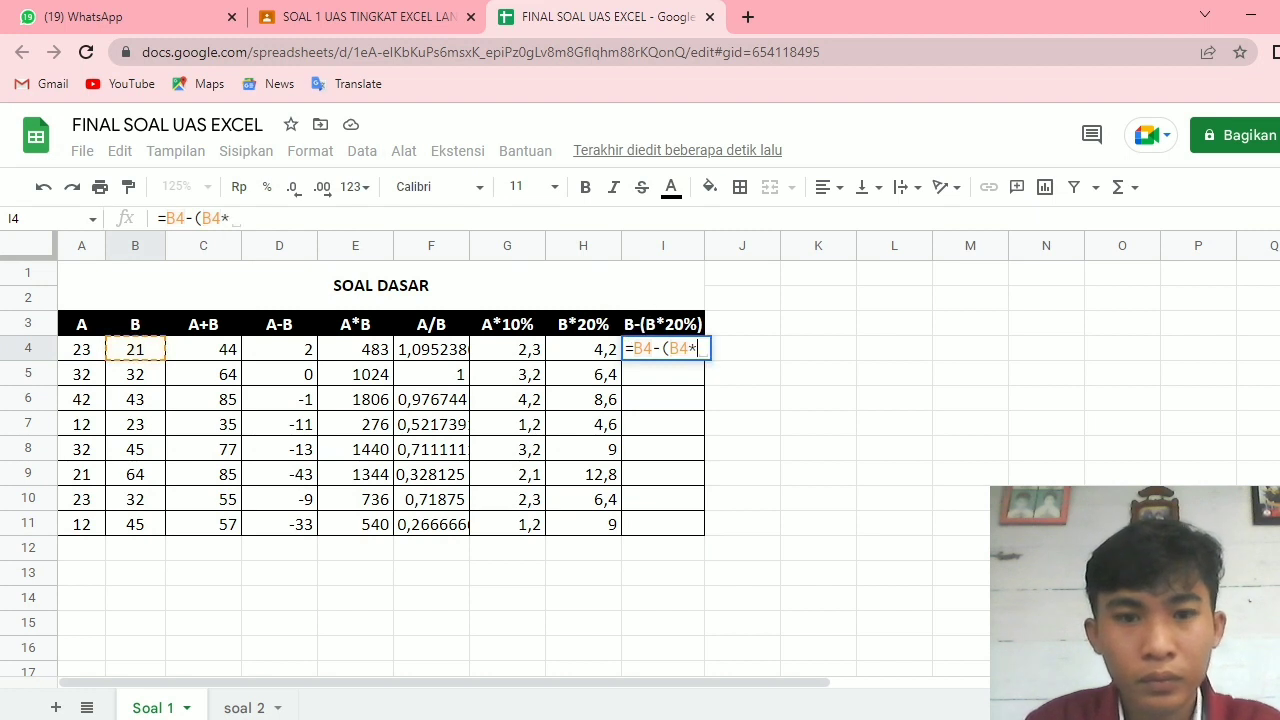
type("20")
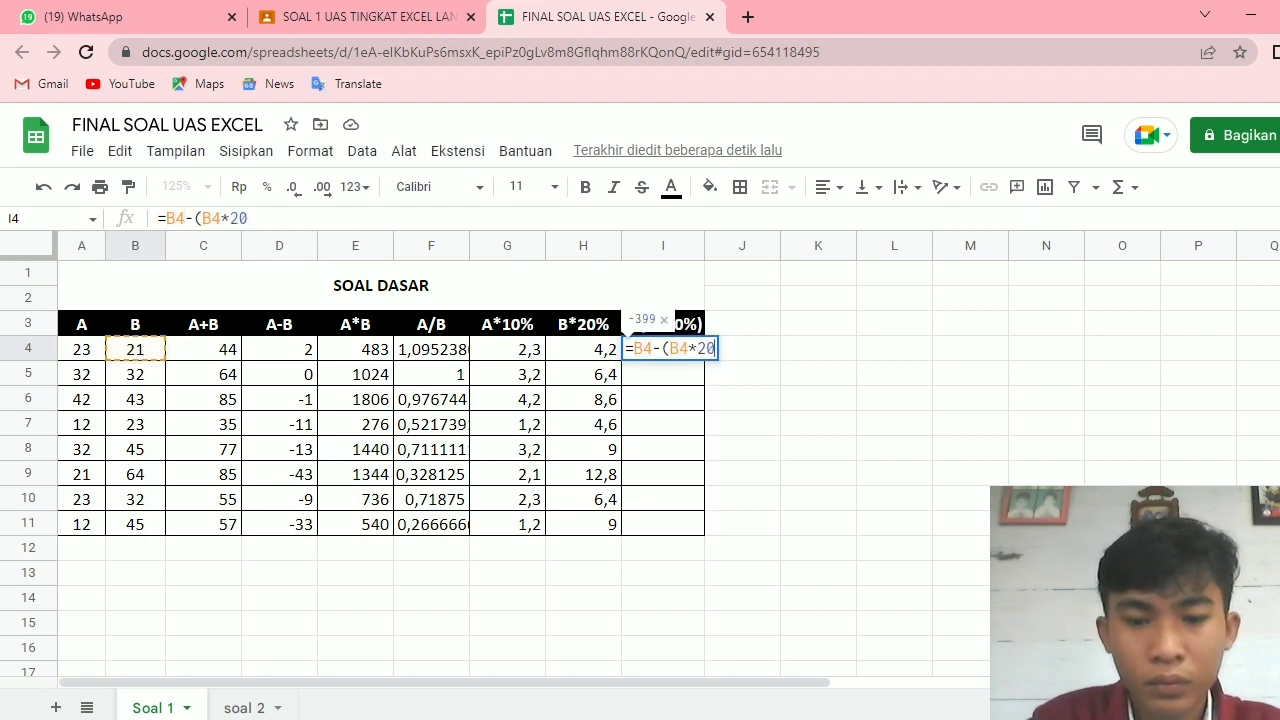
type("%")
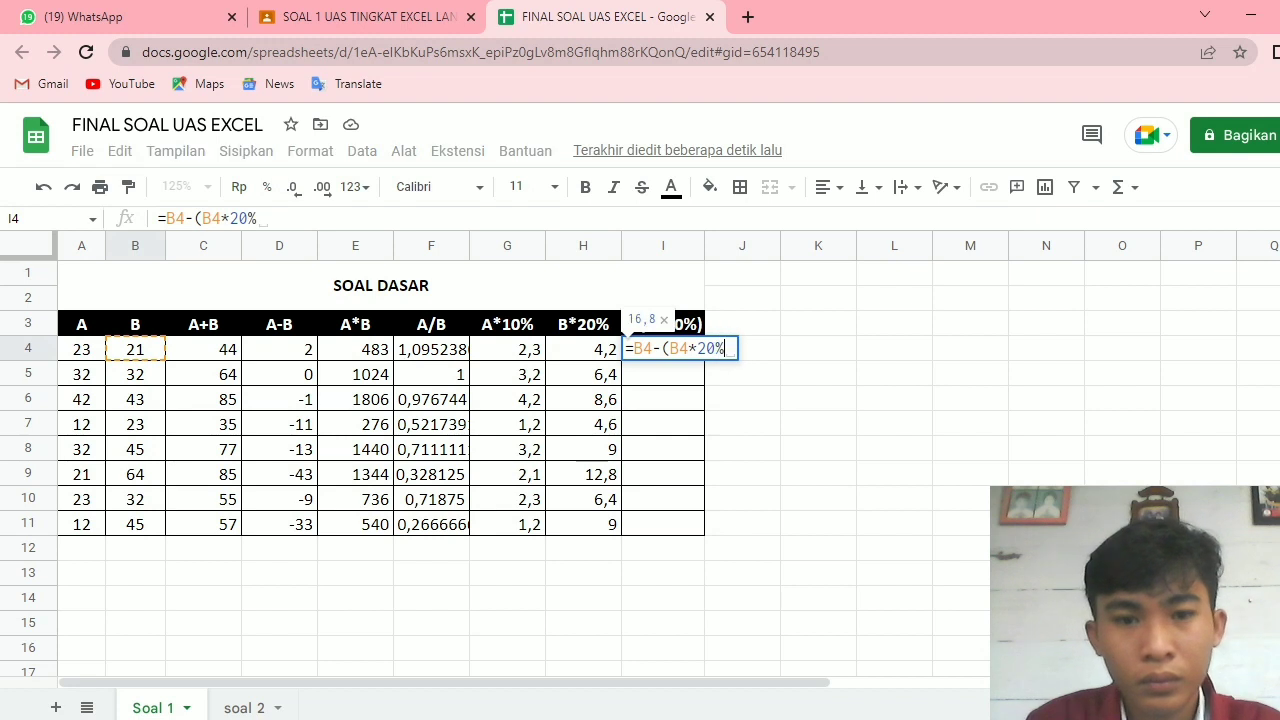
type(")")
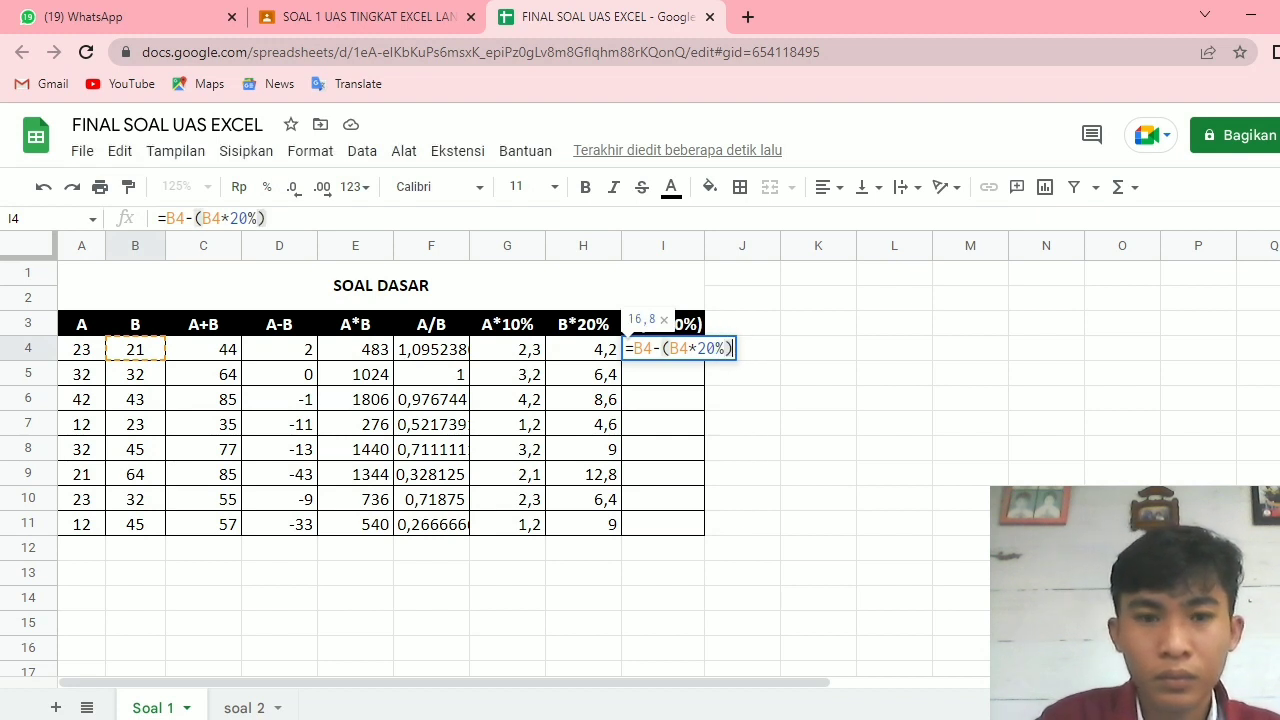
key("Return")
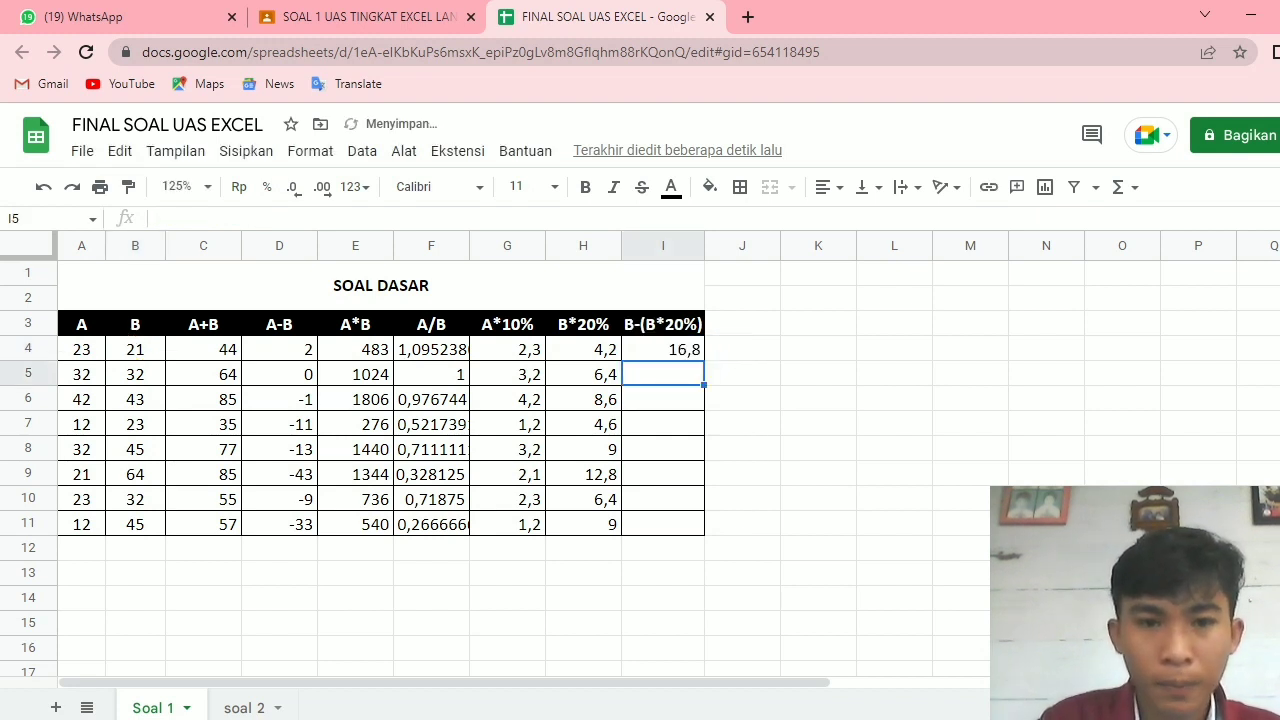
left_click(663, 349)
left_click_drag(704, 360, 703, 524)
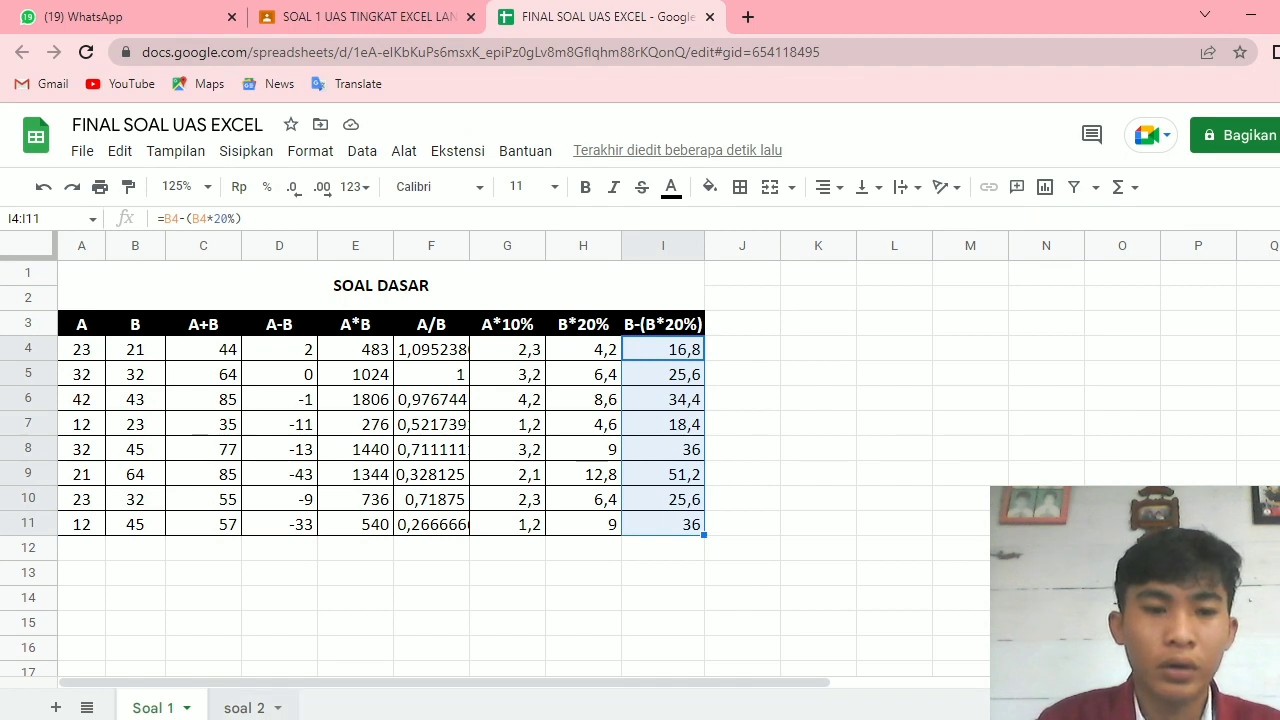
- Switch to the soal 2 sheet, set its zoom to 100% and look over the lookup tables below the main table
left_click(245, 708)
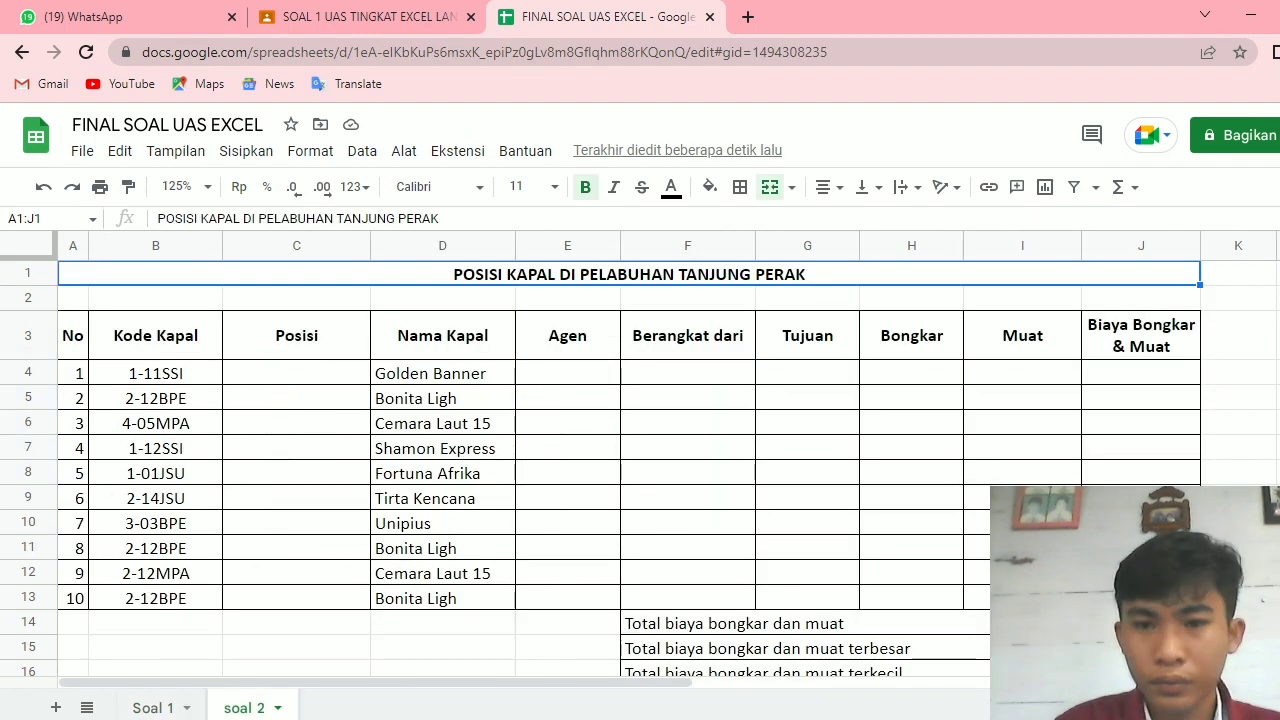
left_click(180, 187)
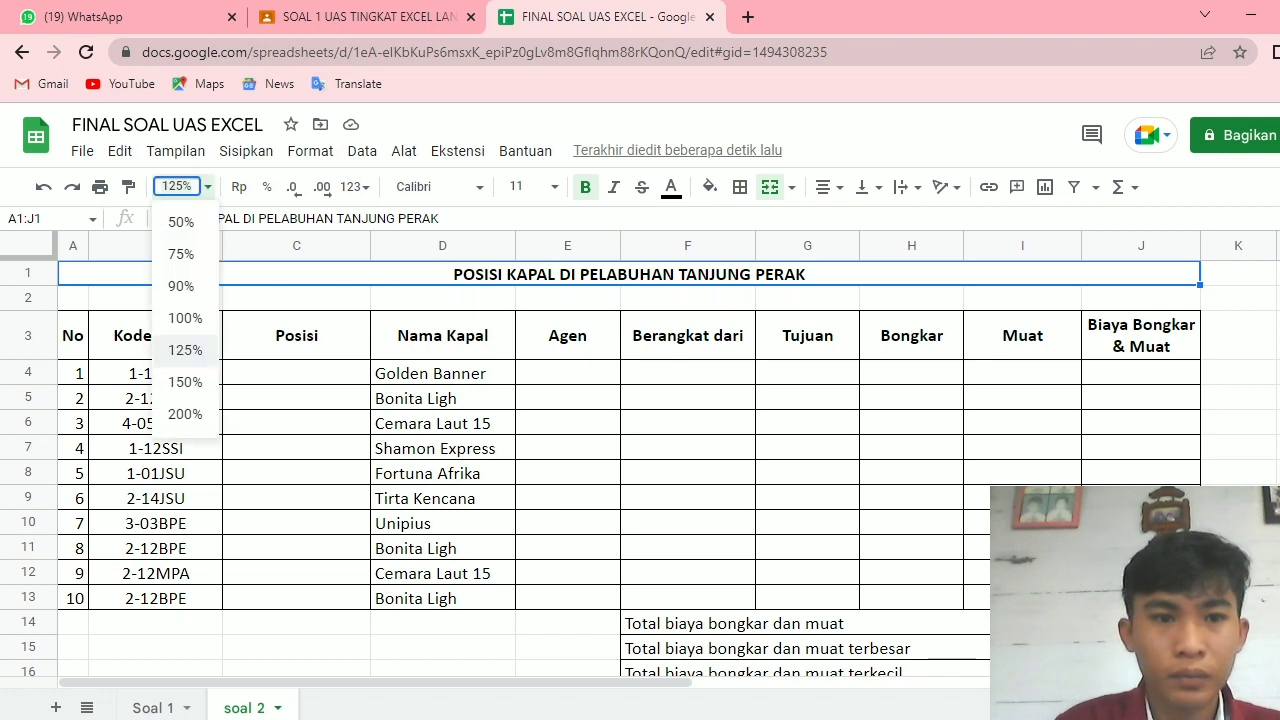
left_click(185, 318)
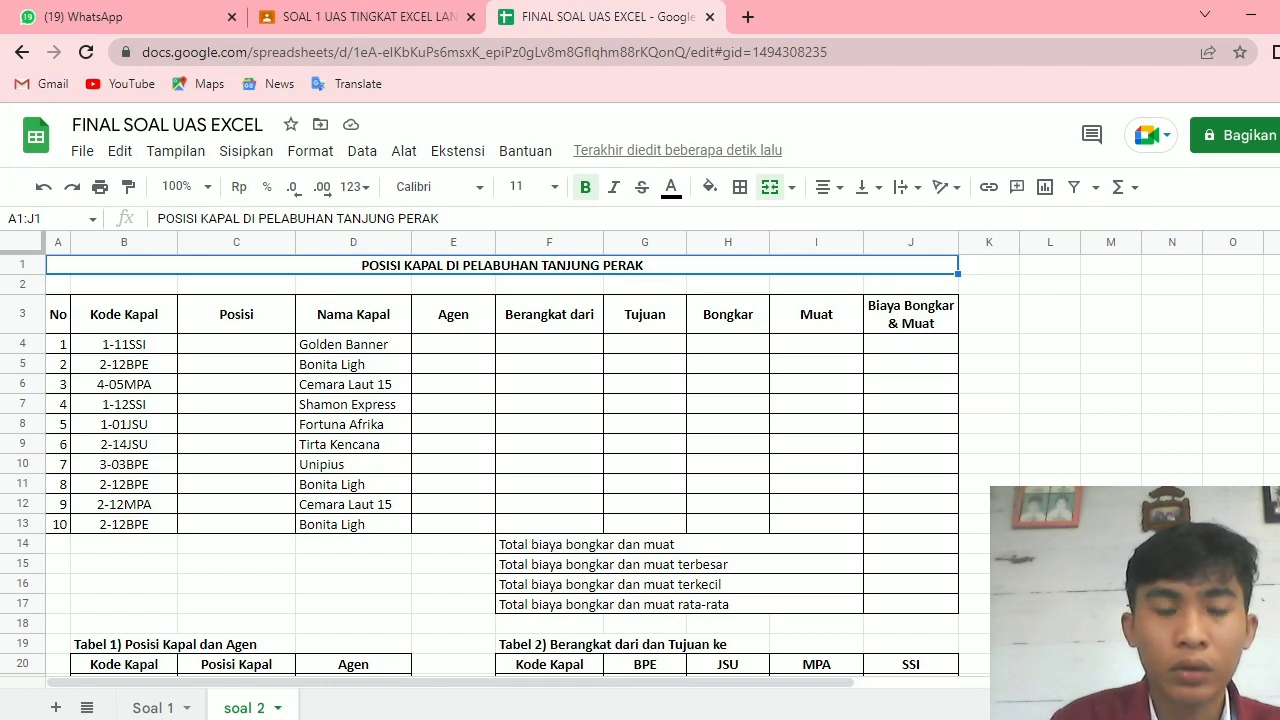
scroll(500, 460, "down", 5)
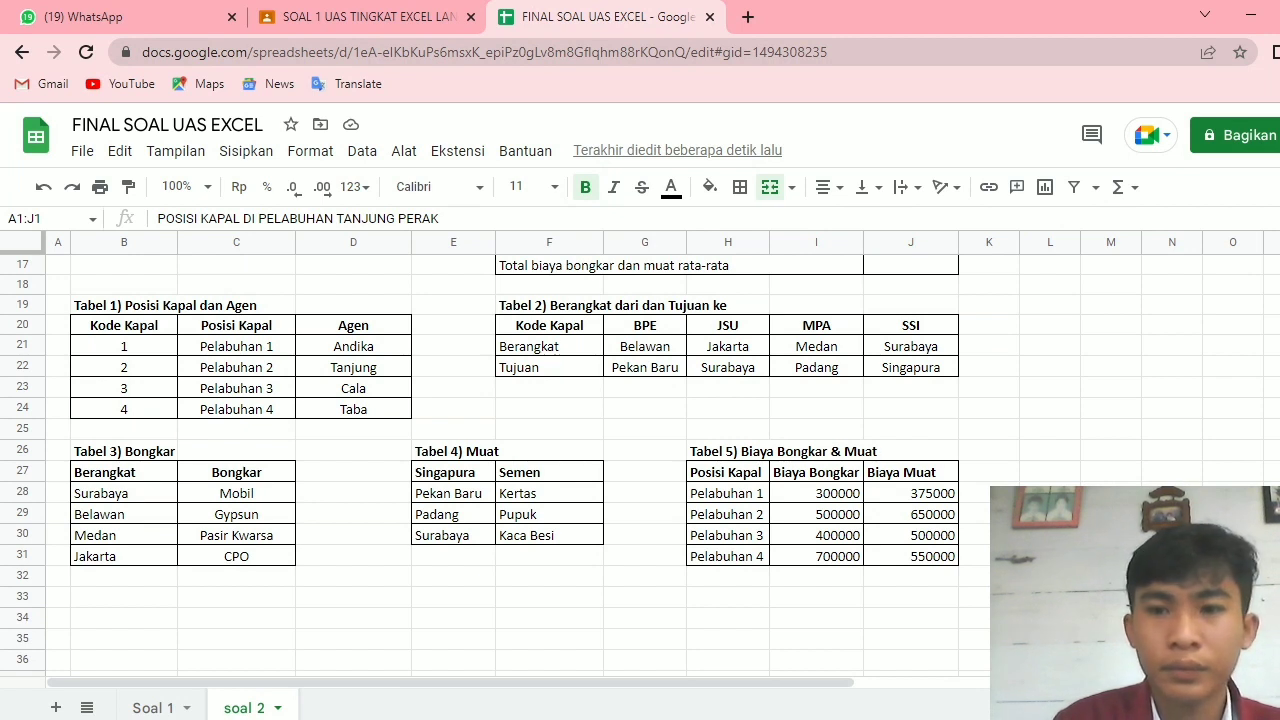
scroll(500, 450, "up", 5)
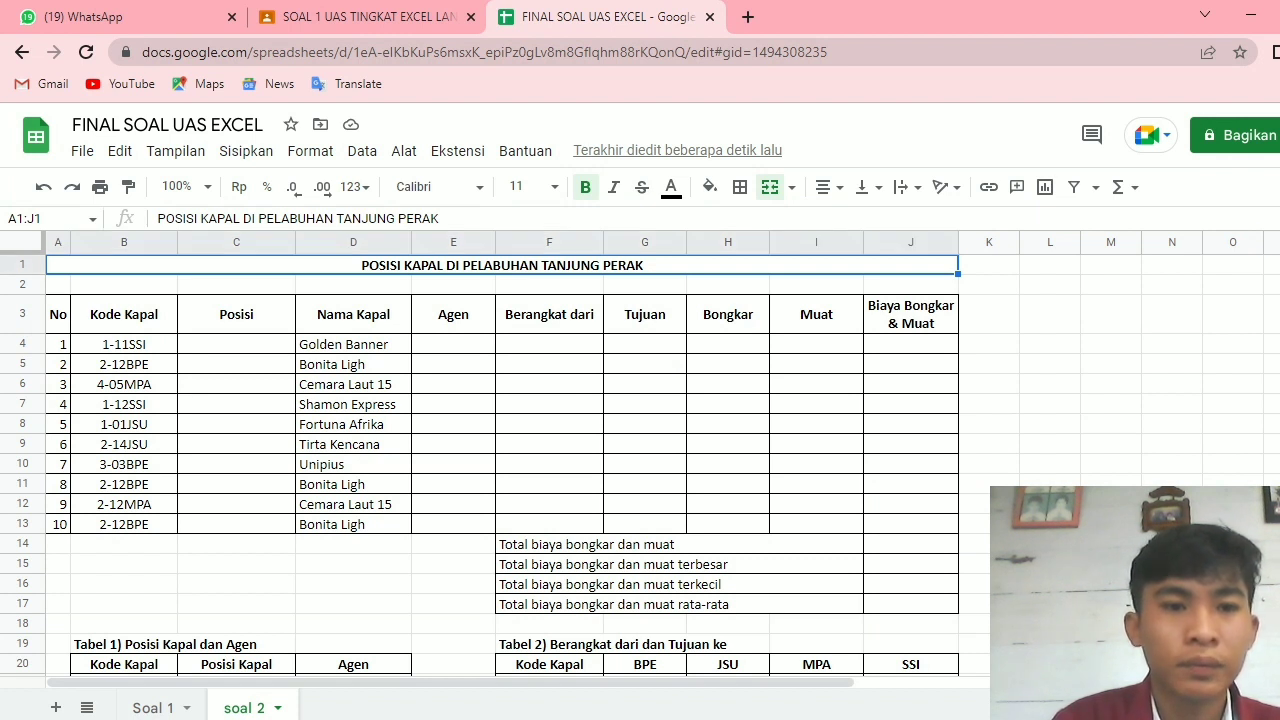
- Start a formula in C4, the first cell under Posisi
left_click(236, 344)
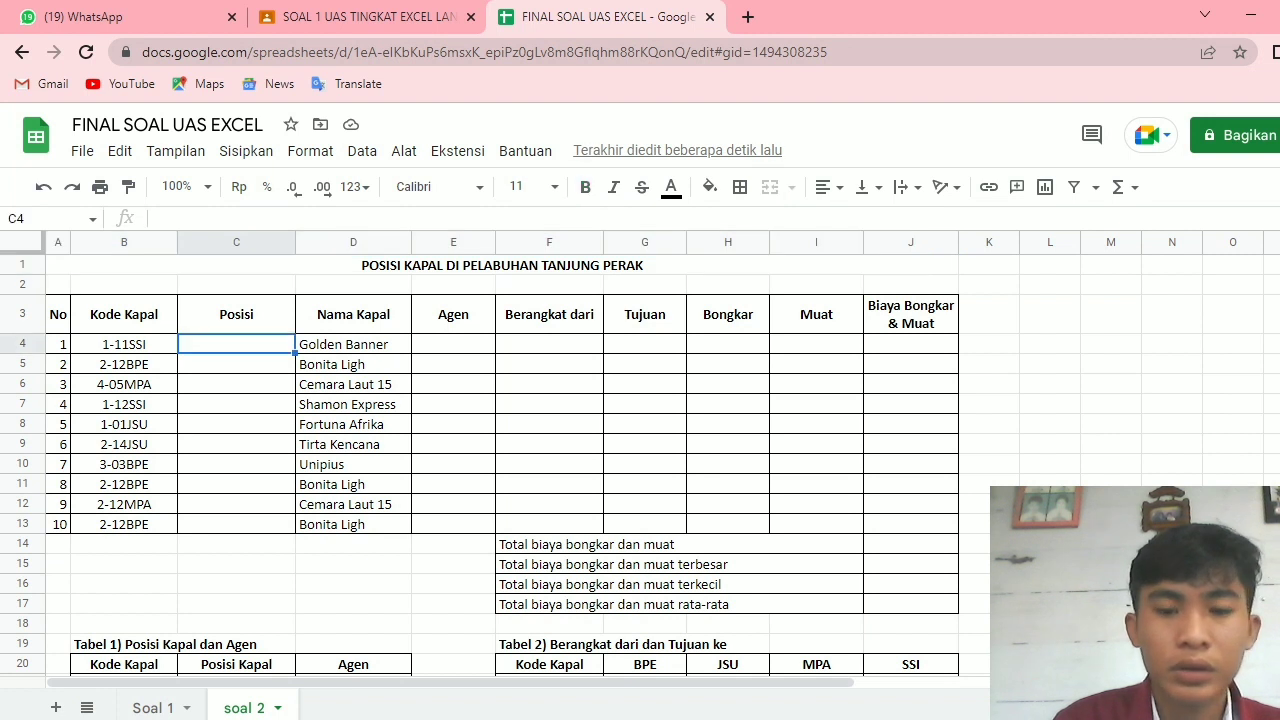
type("=")
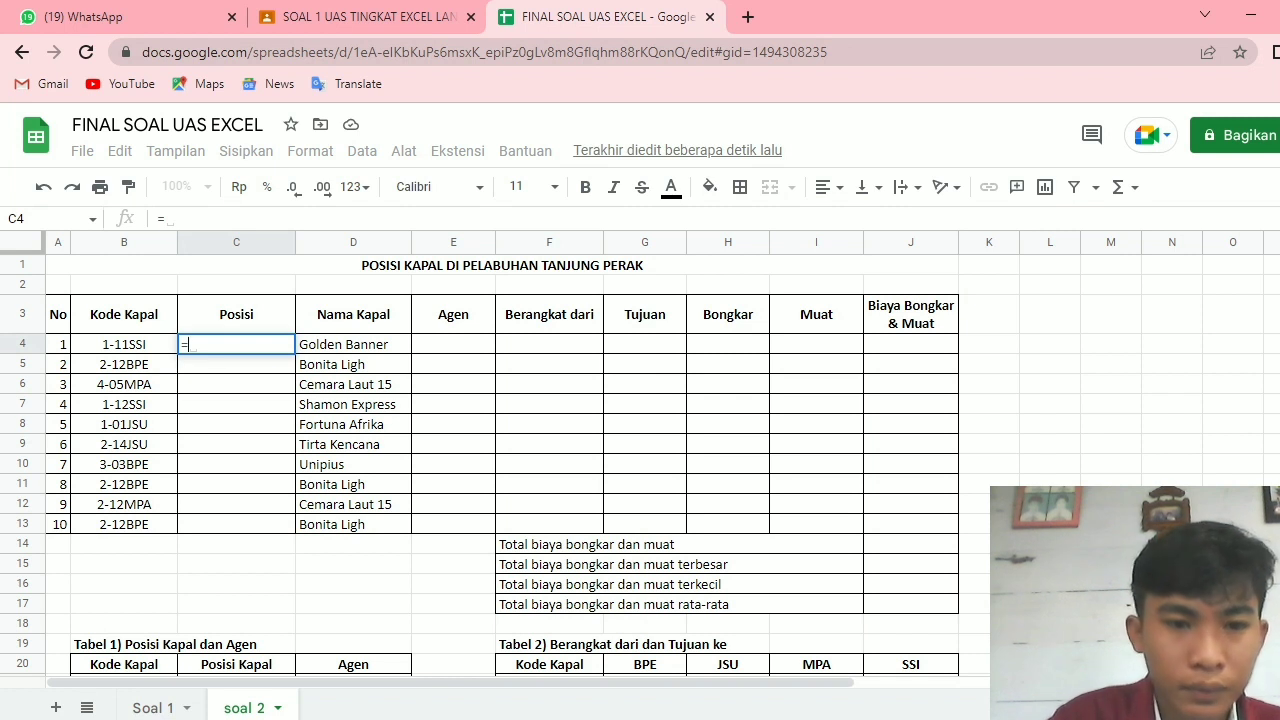
key("Down")
key("Down")
key("Down")
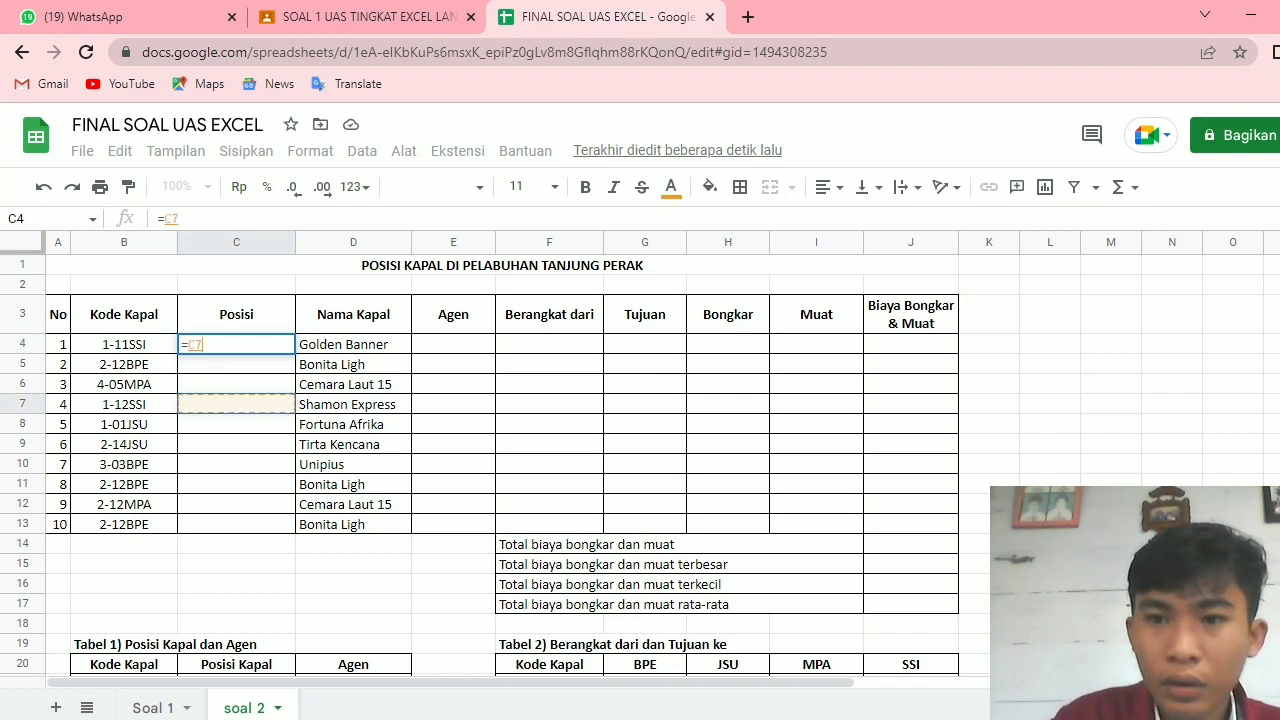
scroll(500, 460, "down", 7)
scroll(500, 460, "up", 7)
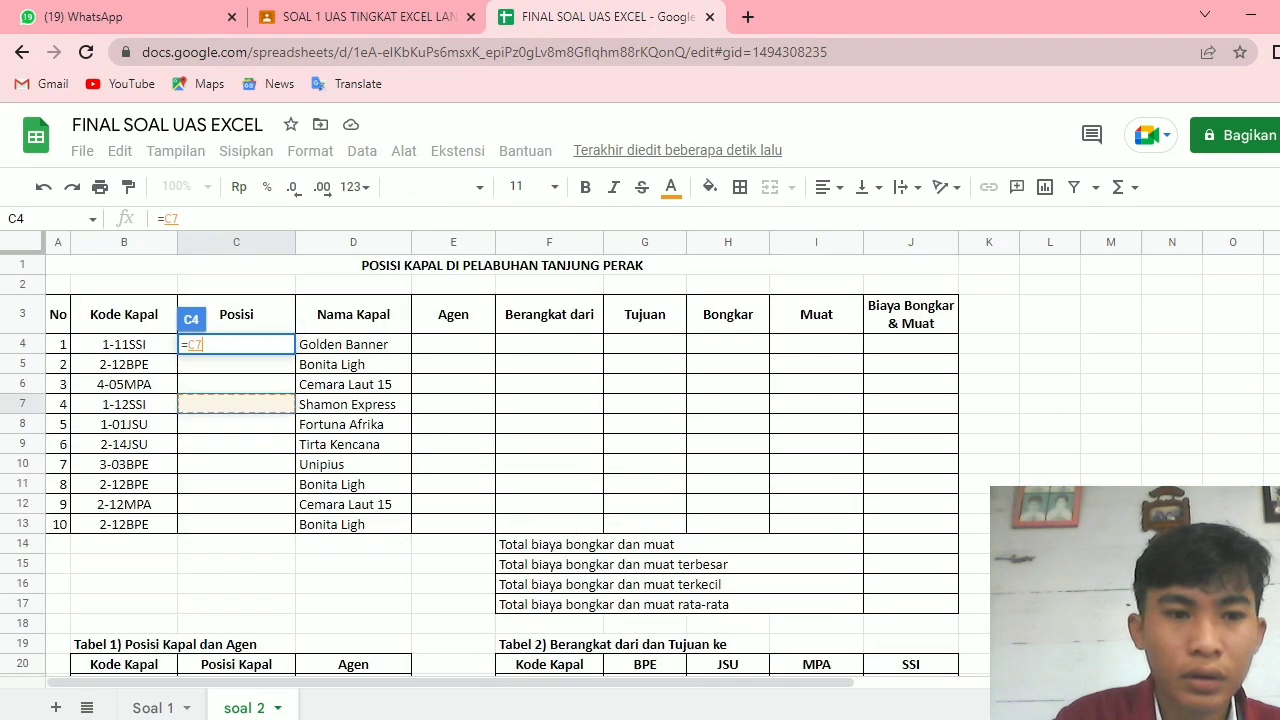
scroll(500, 460, "down", 2)
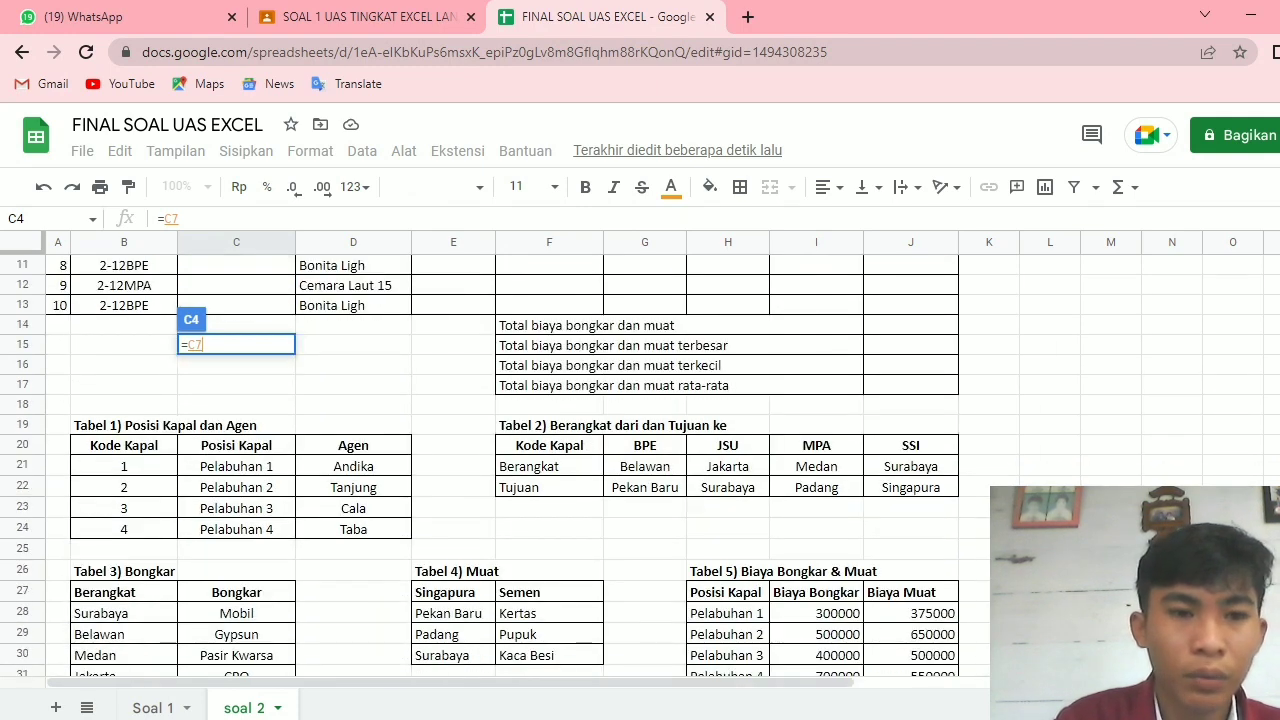
left_click(124, 445)
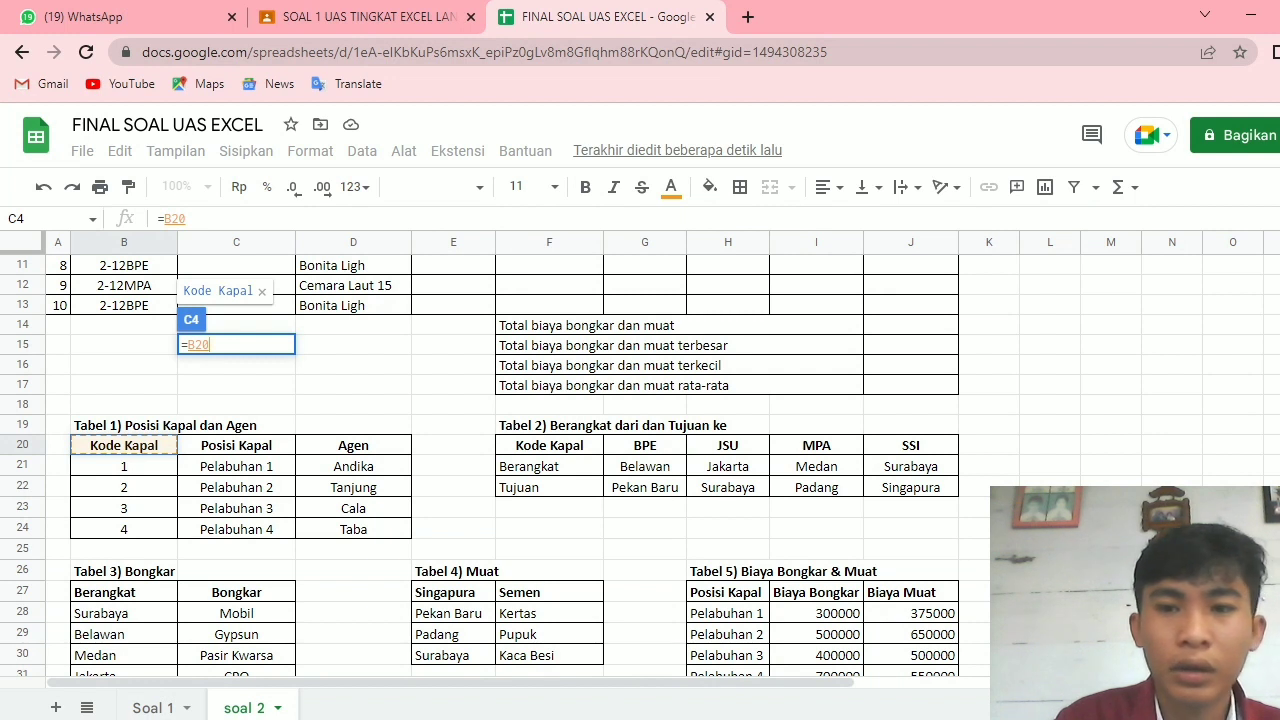
scroll(500, 460, "up", 2)
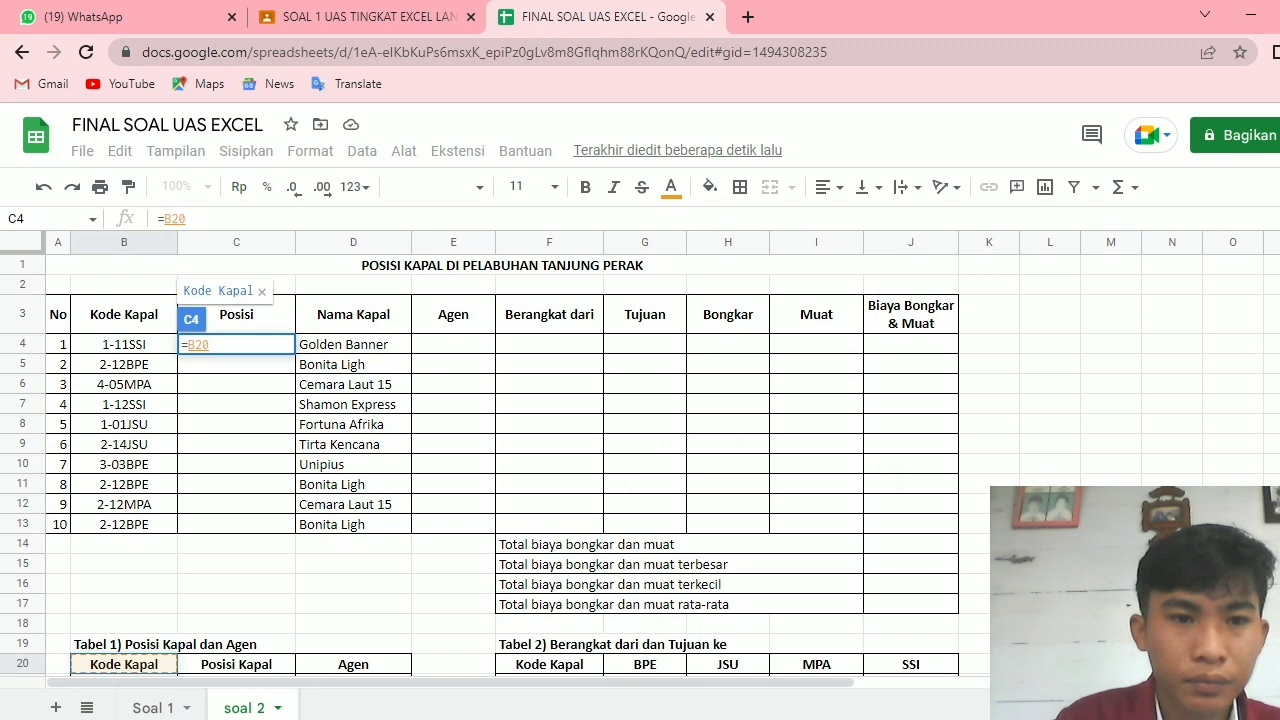
left_click(262, 291)
key("BackSpace")
type("B")
key("BackSpace")
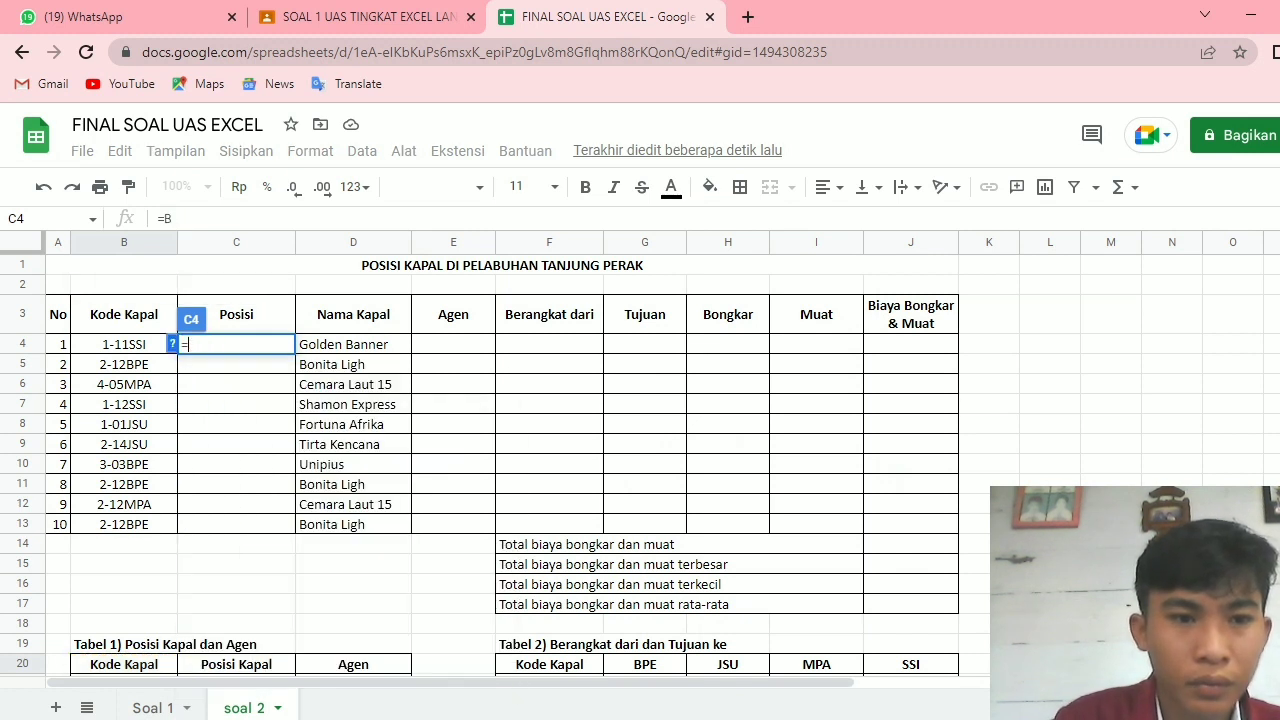
- Begin a VLOOKUP in C4 with VALUE(LEFT(B4;1)) as the lookup value
type("vlo")
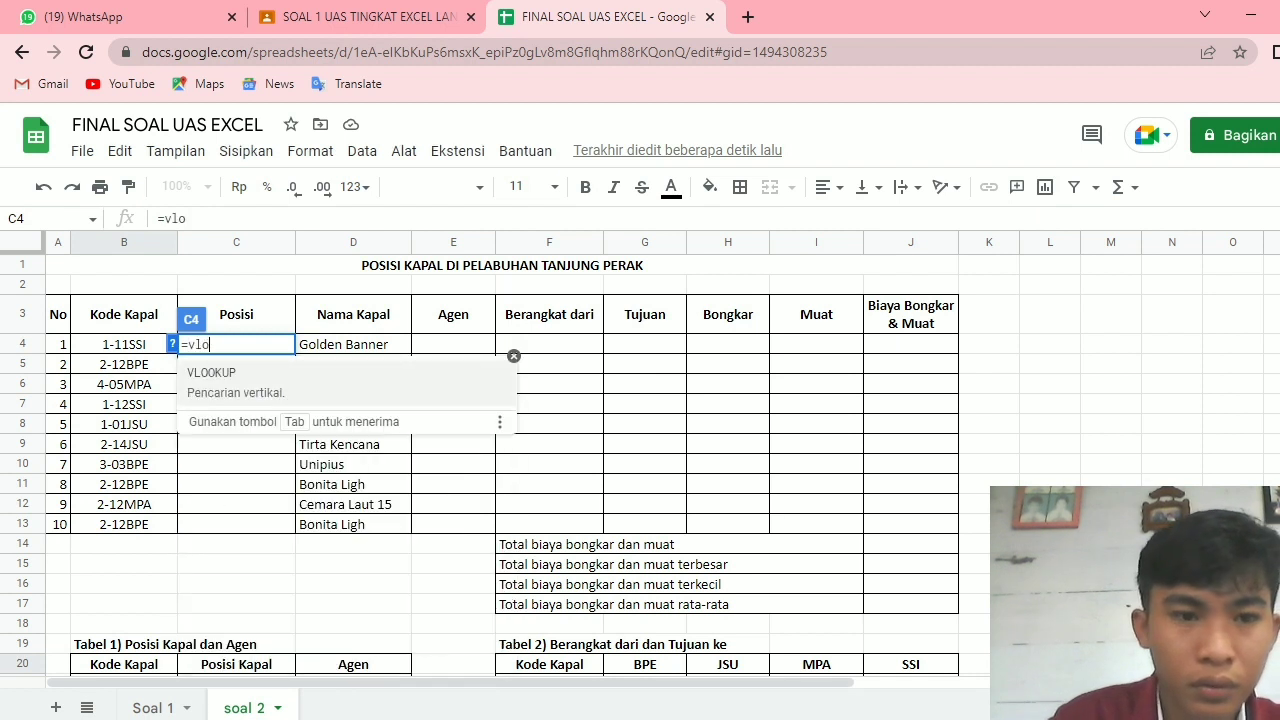
key("Tab")
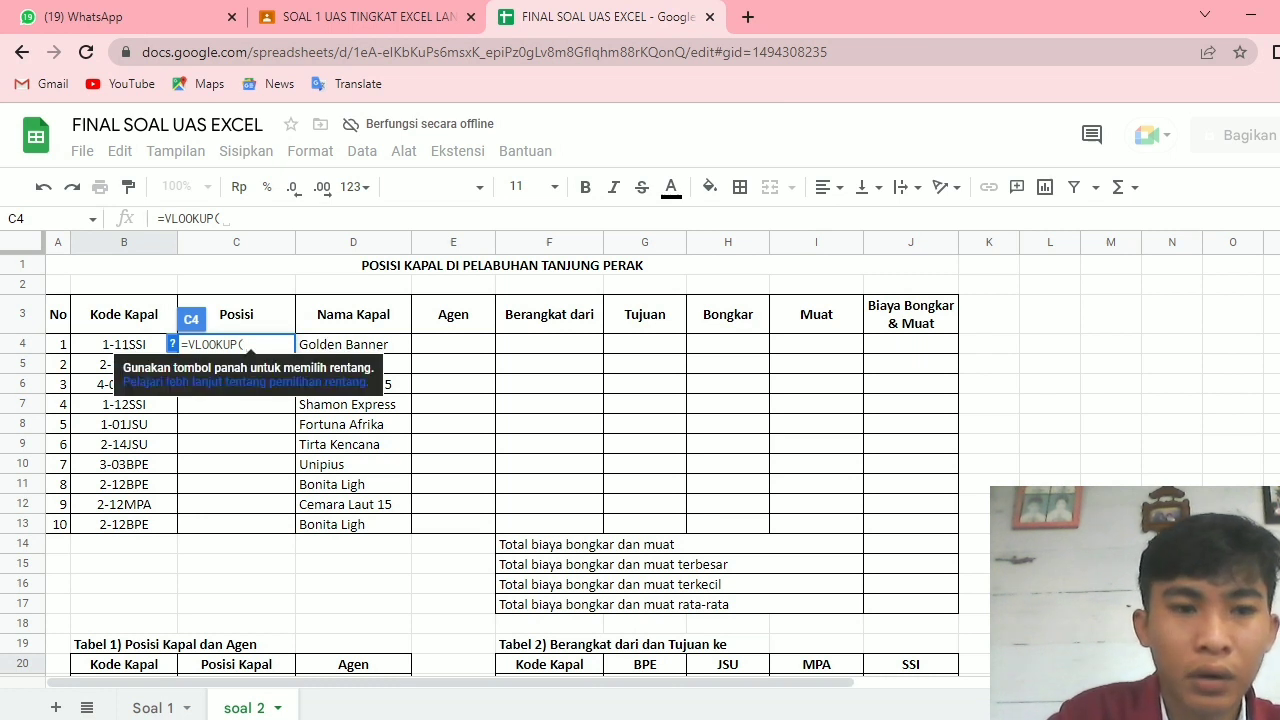
type("value")
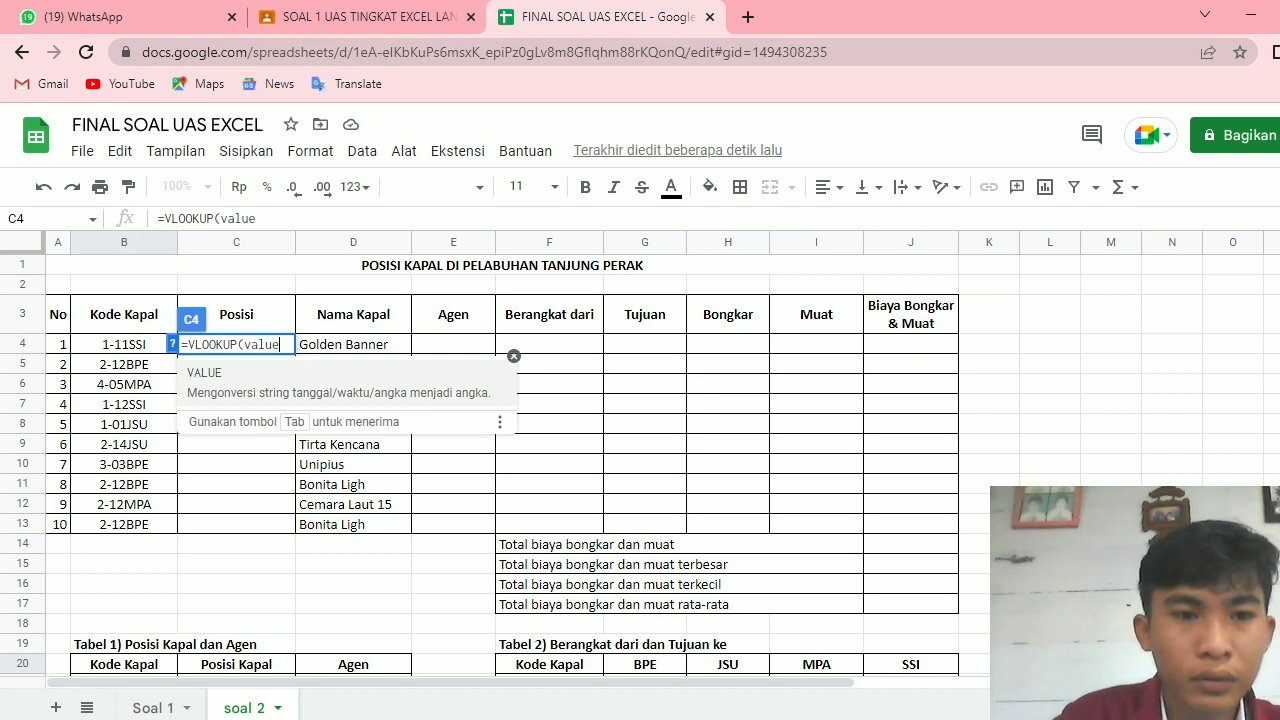
key("Tab")
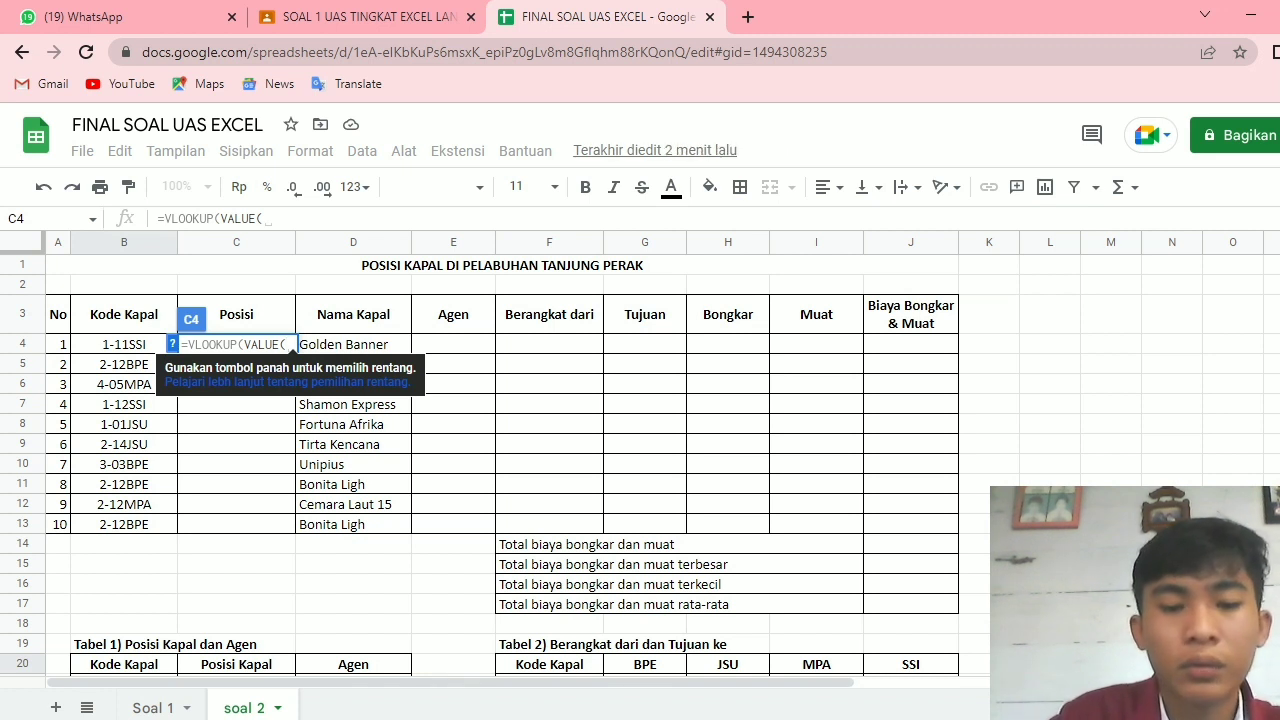
type("left")
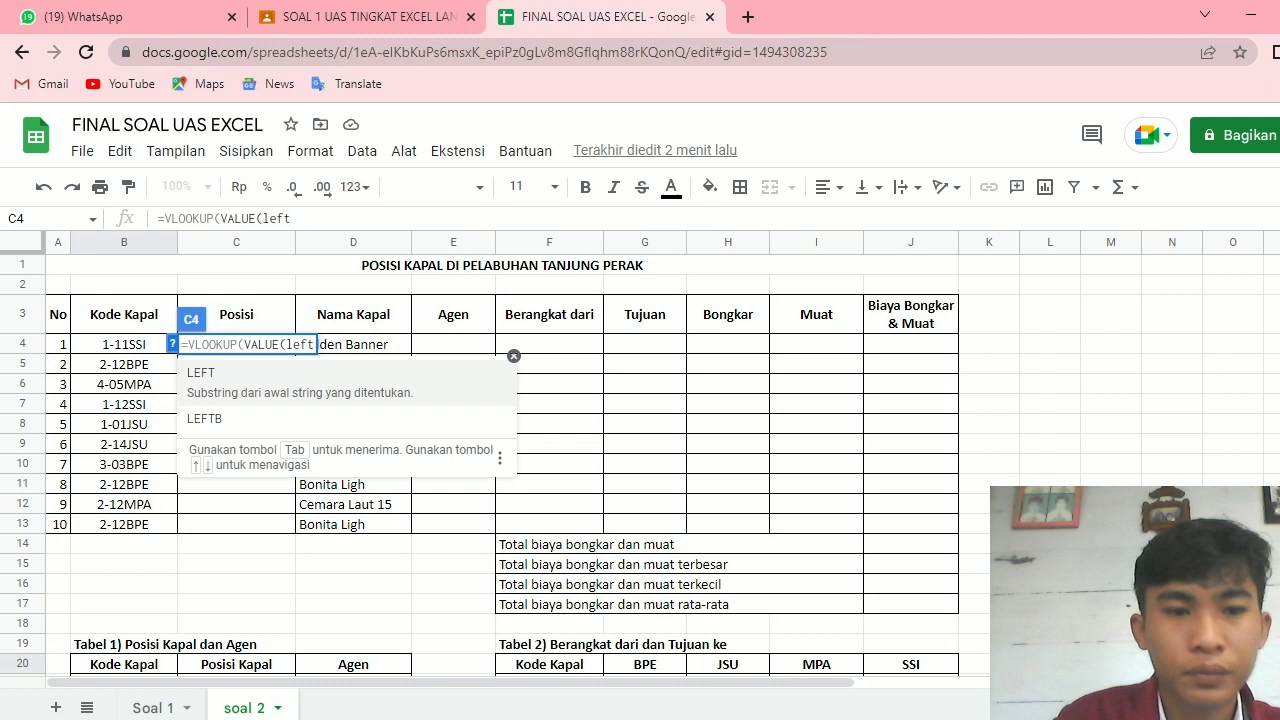
type("(")
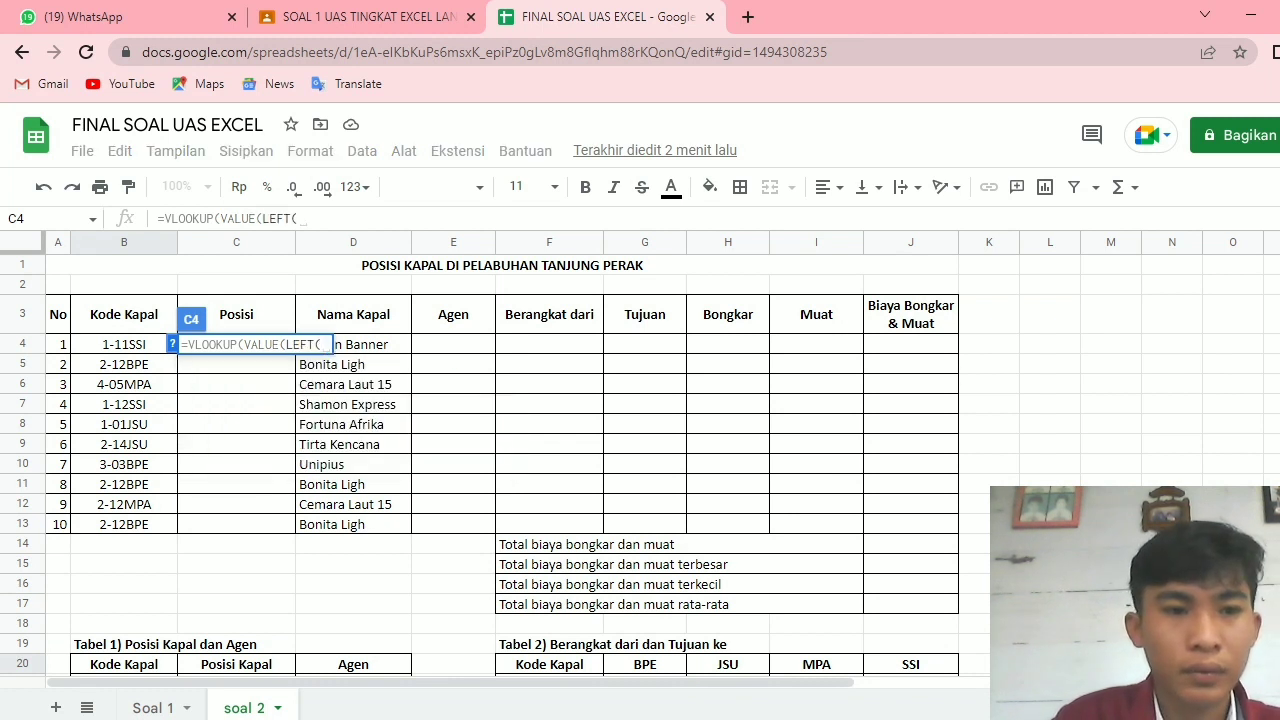
left_click(124, 344)
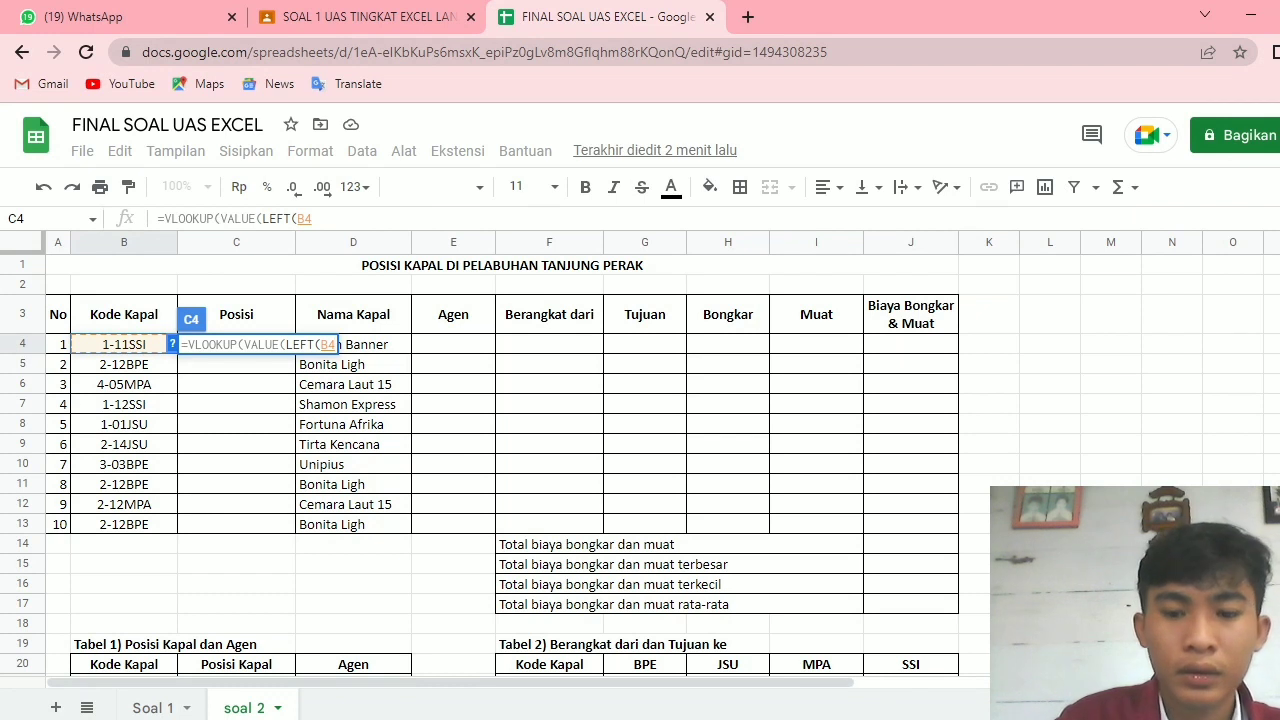
type("; ")
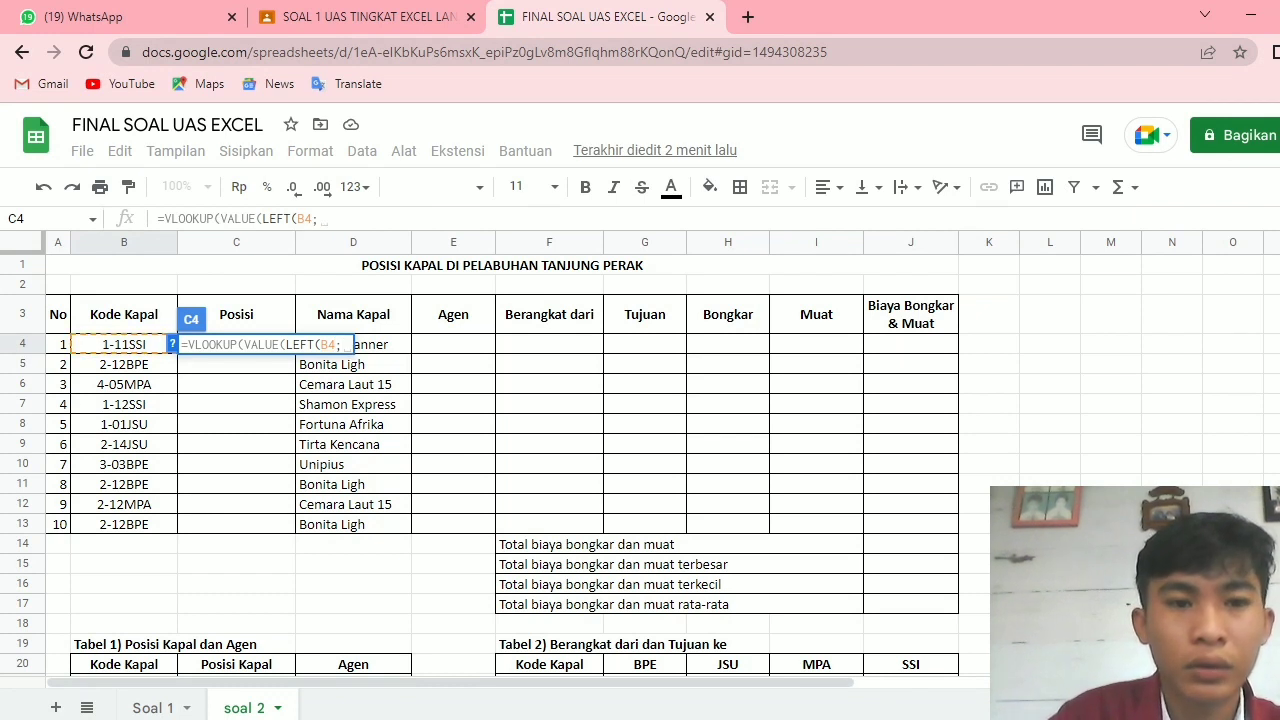
type("1))")
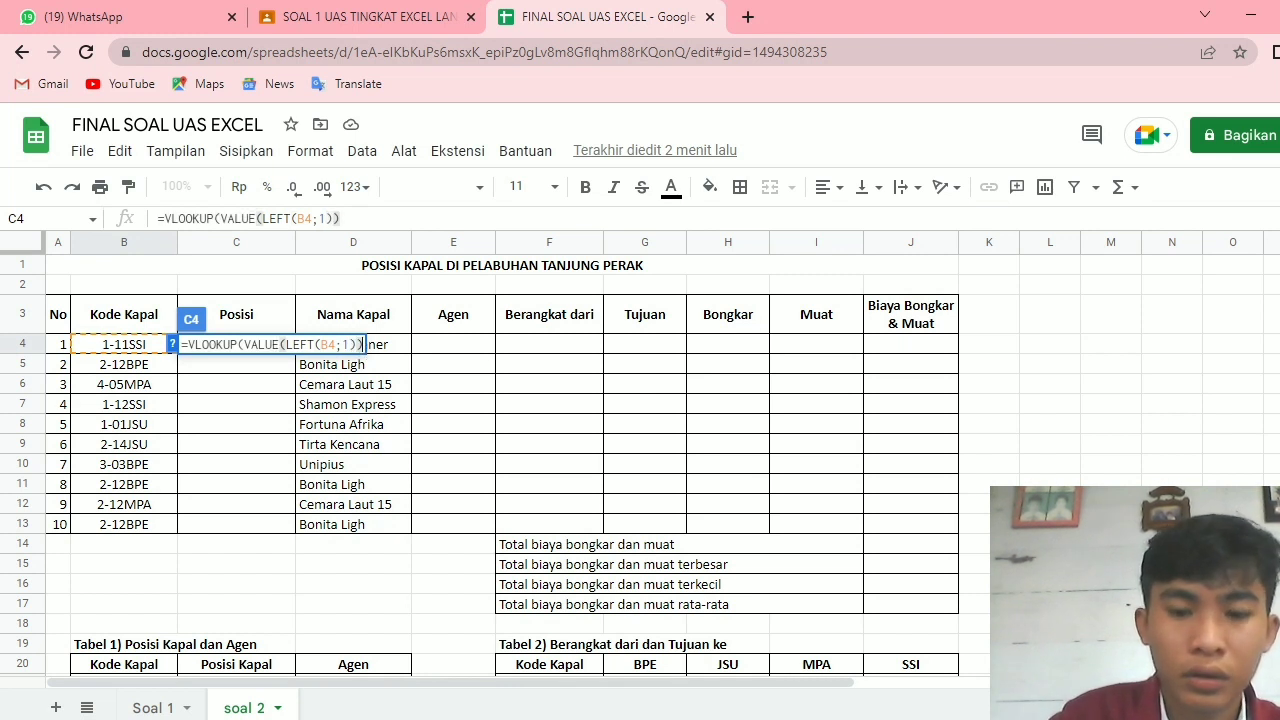
- Add the Tabel 1 data as the VLOOKUP range in C4, locked as $B$21:$D$24
type(";")
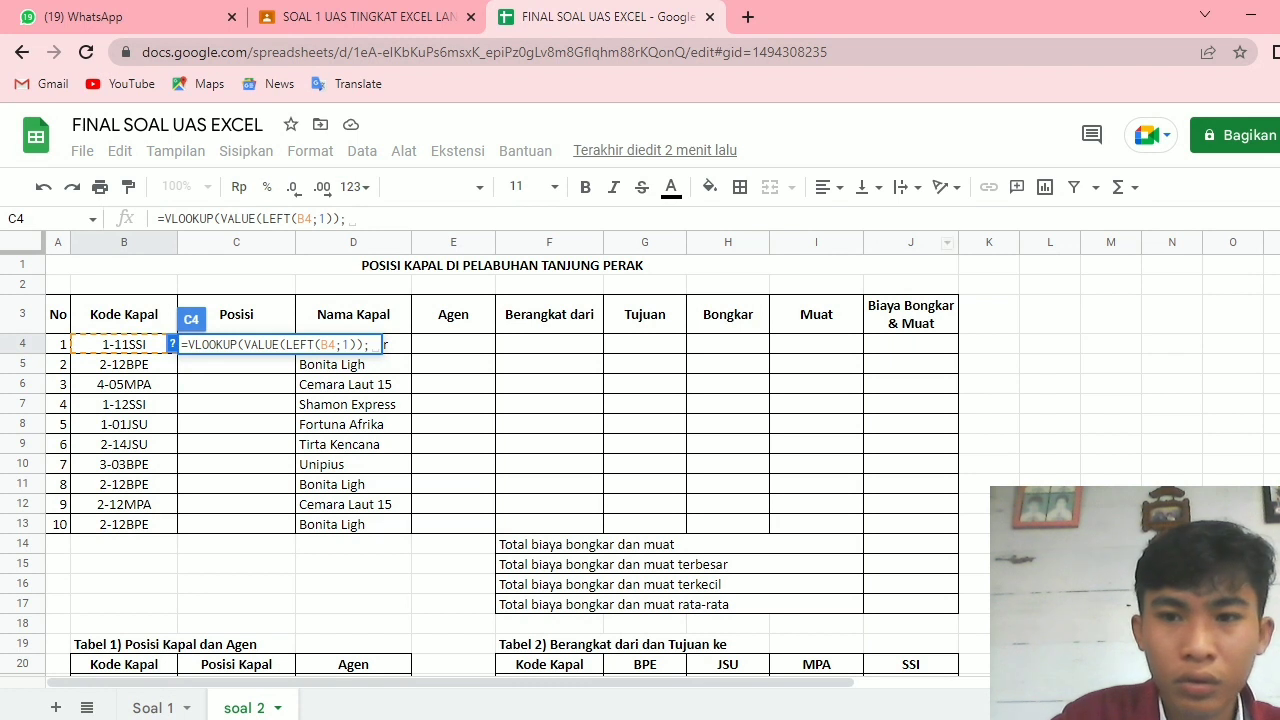
scroll(500, 460, "down", 5)
scroll(500, 460, "up", 3)
scroll(500, 460, "down", 2)
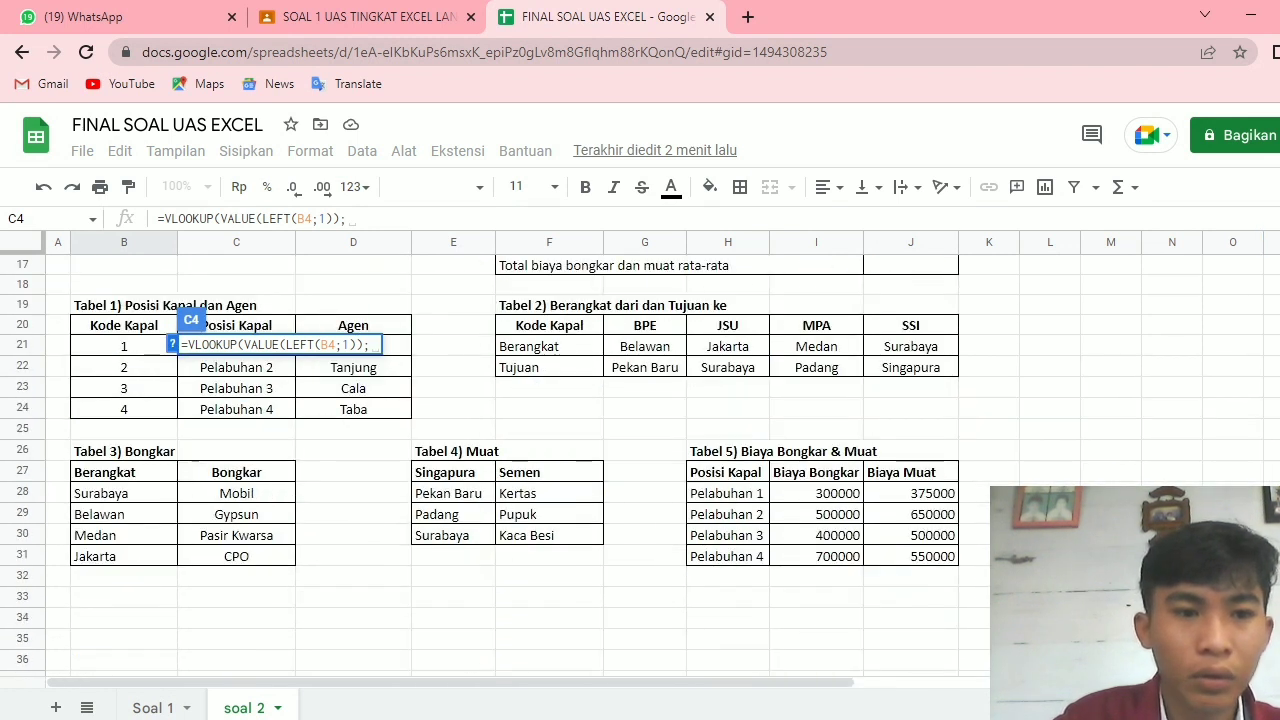
left_click(124, 346)
left_click_drag(124, 346, 353, 409)
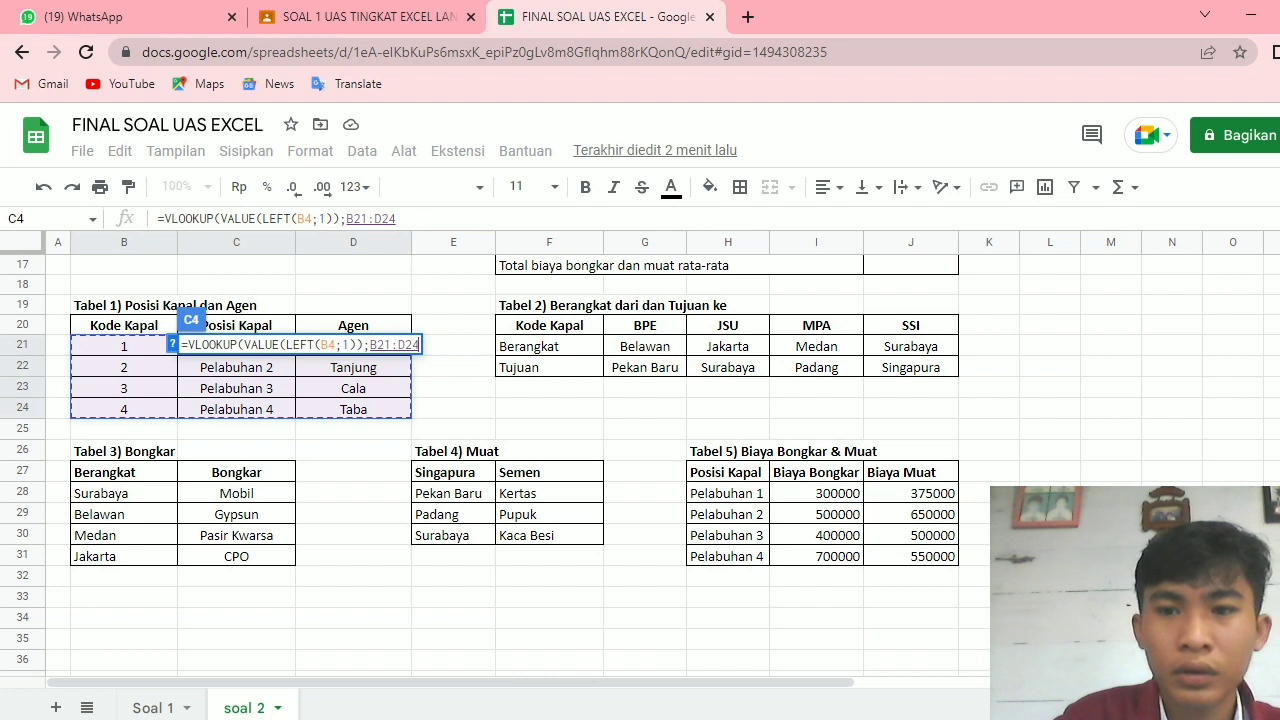
scroll(500, 460, "up", 5)
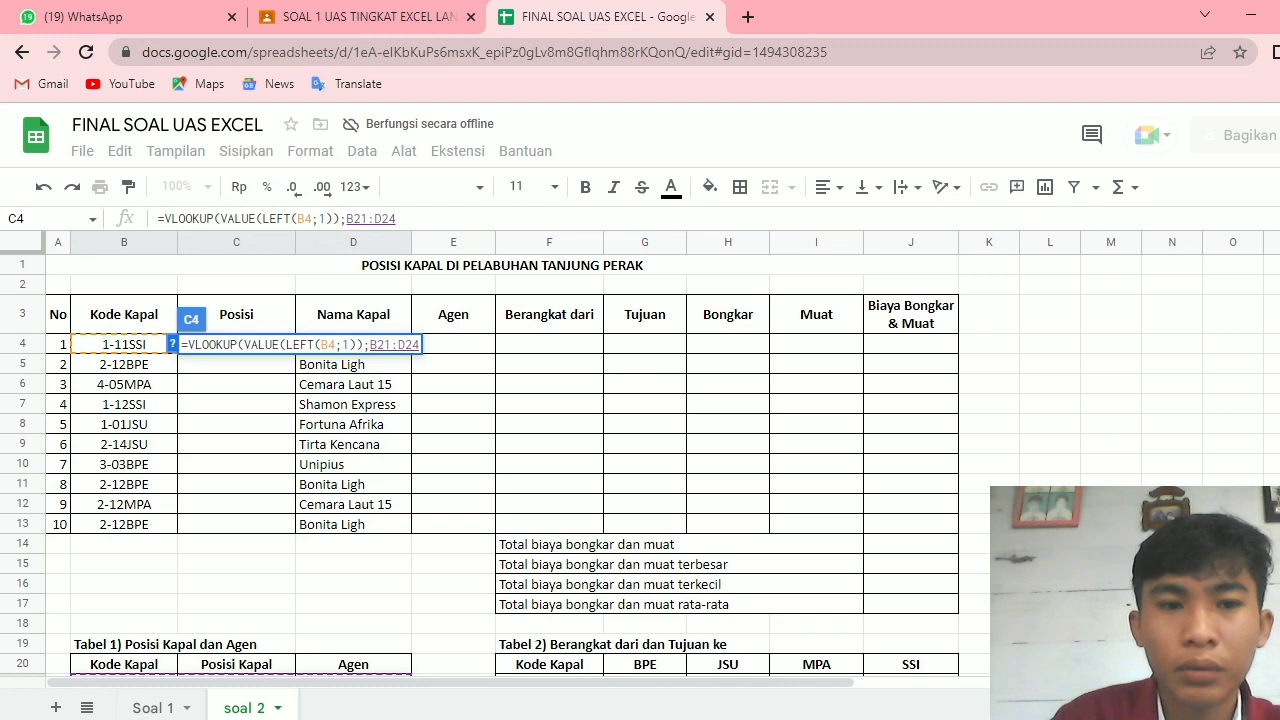
key("F4")
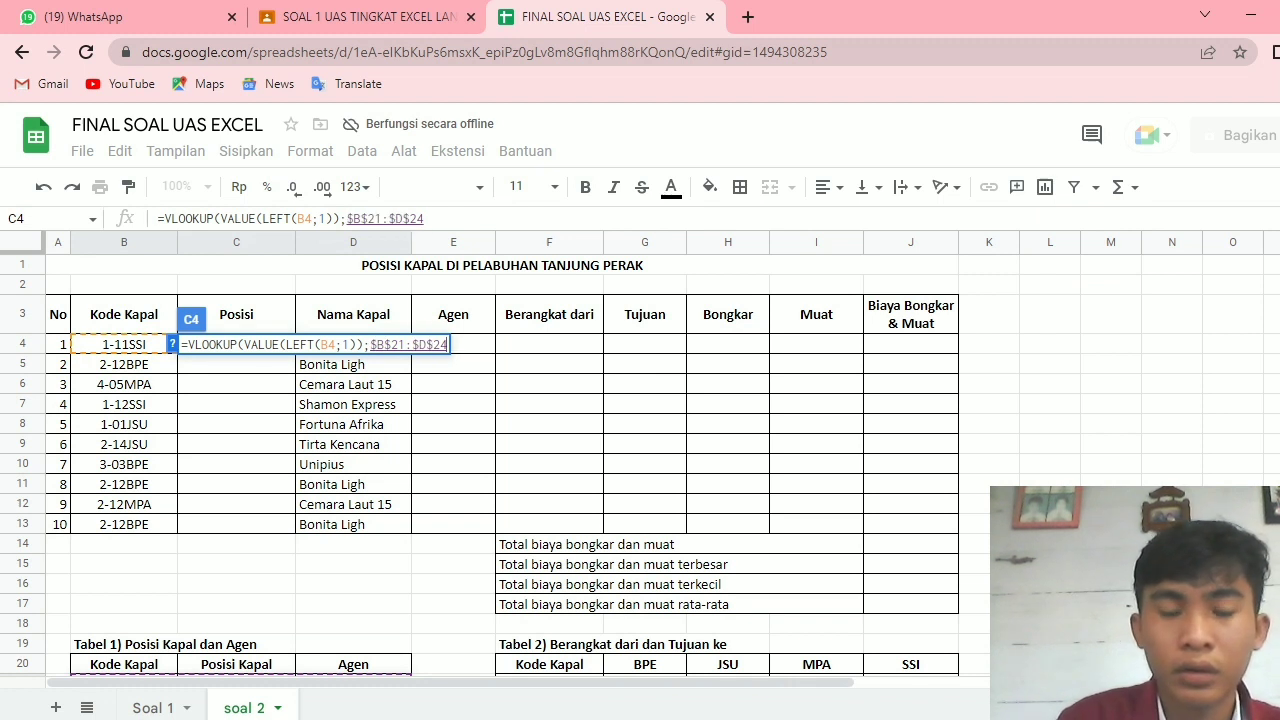
type(";")
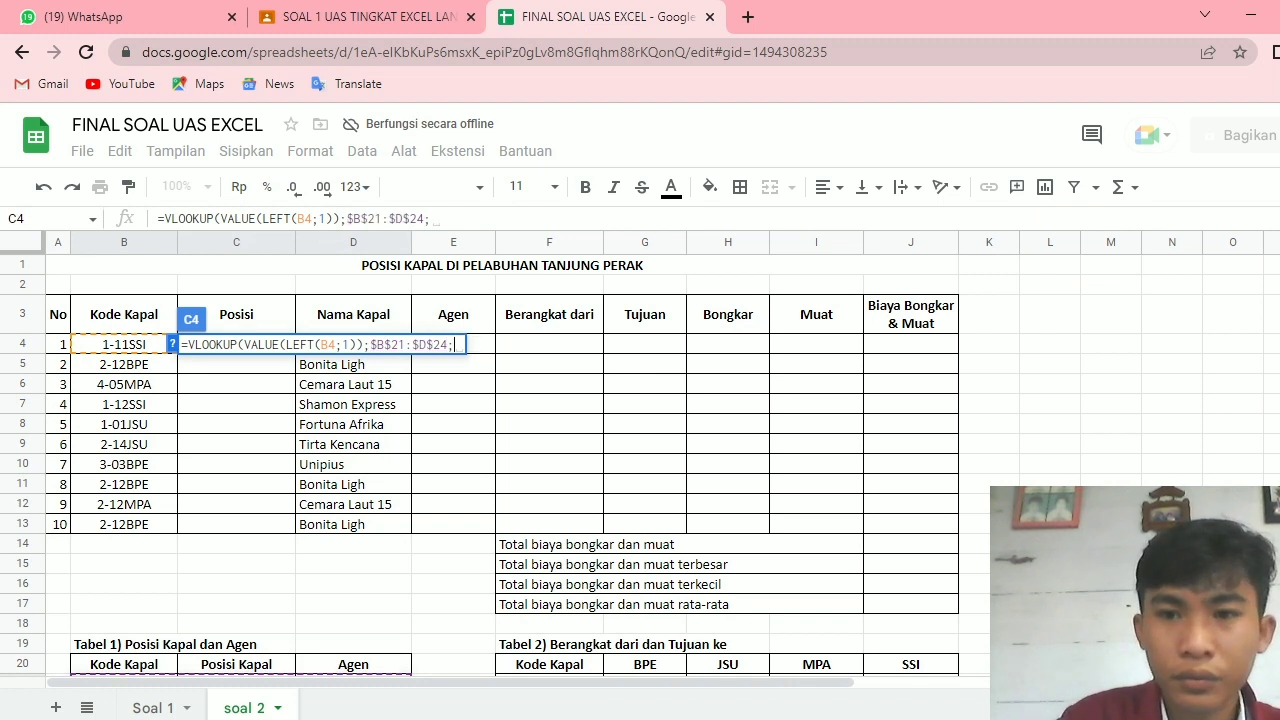
- Complete the C4 VLOOKUP with column index 2 and exact match 0, and fill the formula down to C13
scroll(640, 460, "down", 5)
scroll(640, 460, "up", 2)
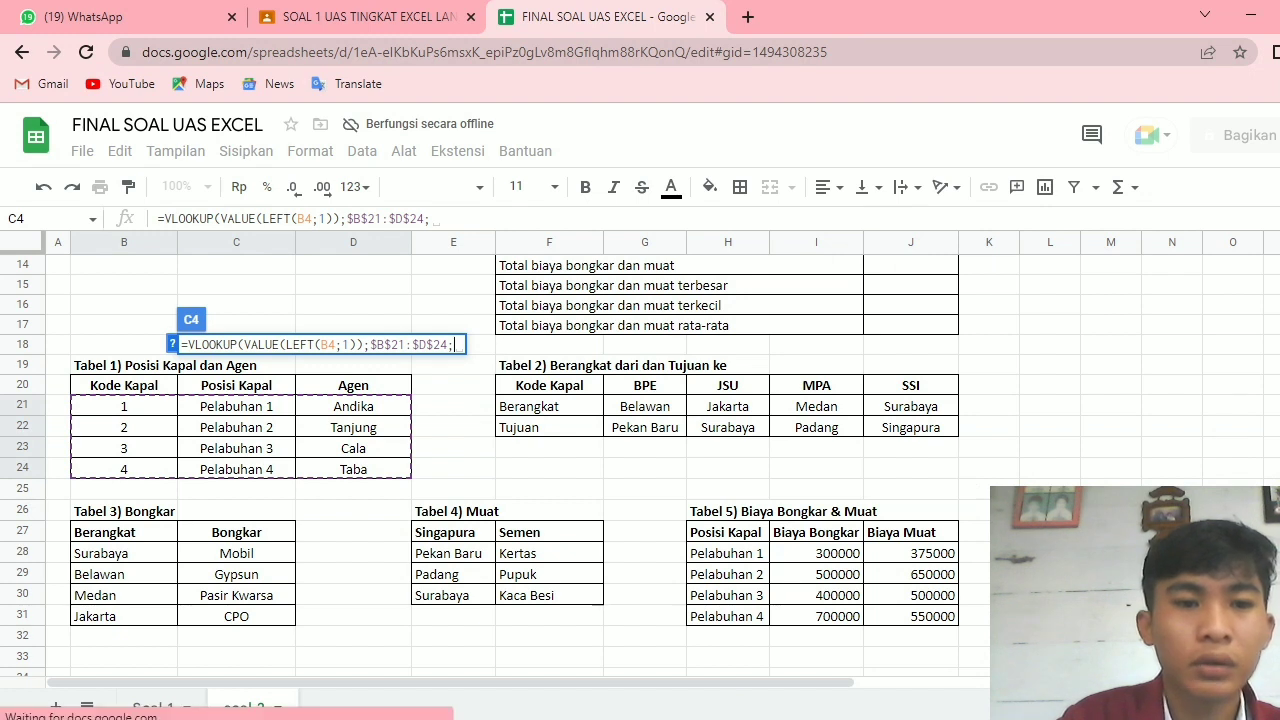
scroll(500, 460, "up", 5)
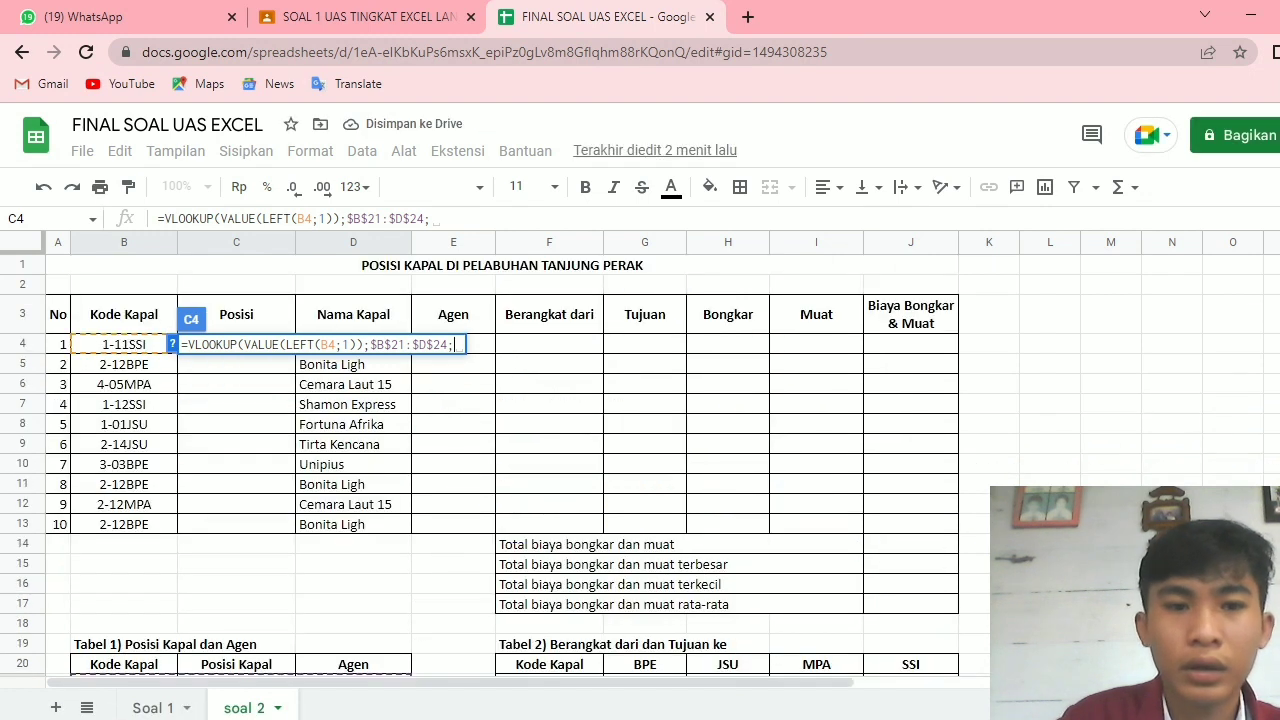
type("2")
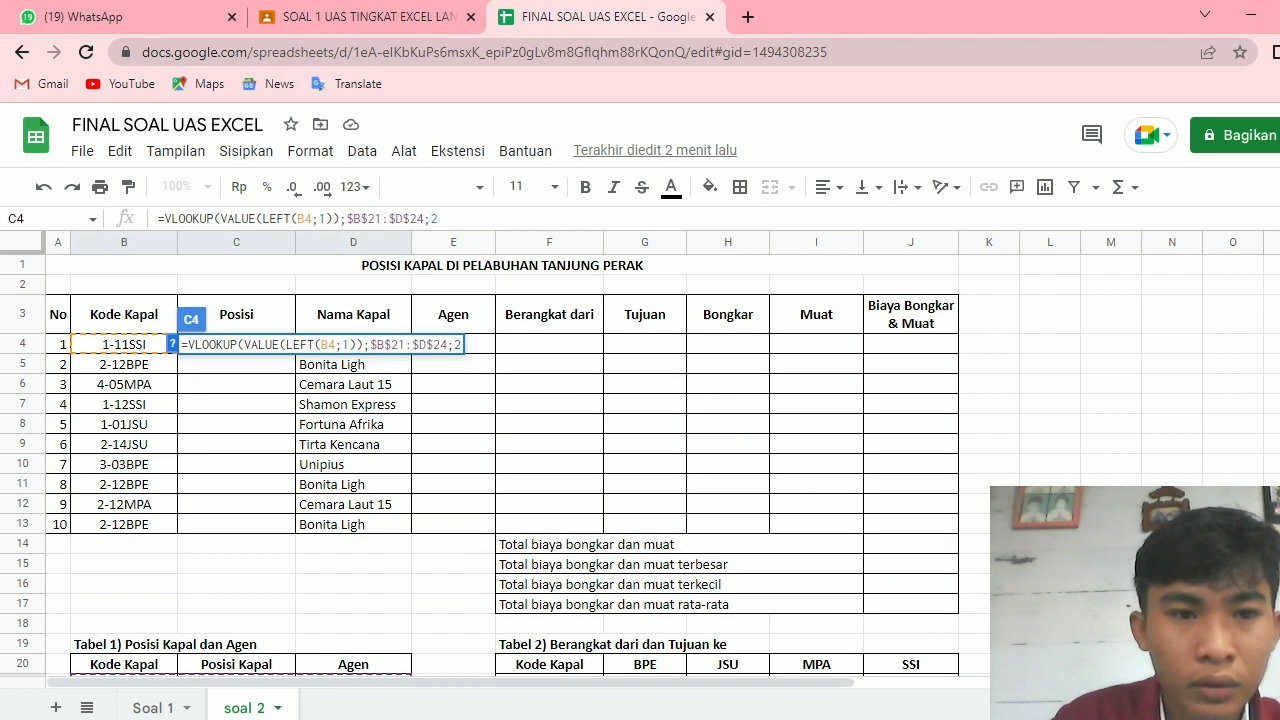
type(";0)")
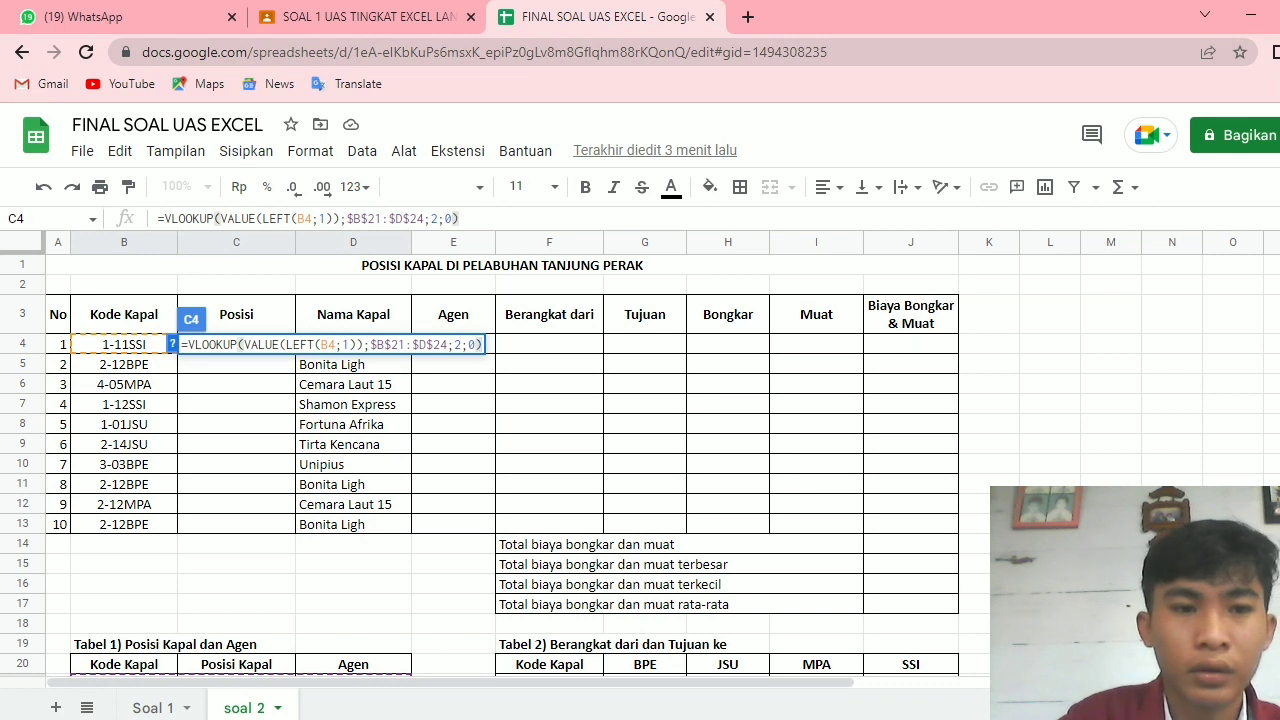
key("Return")
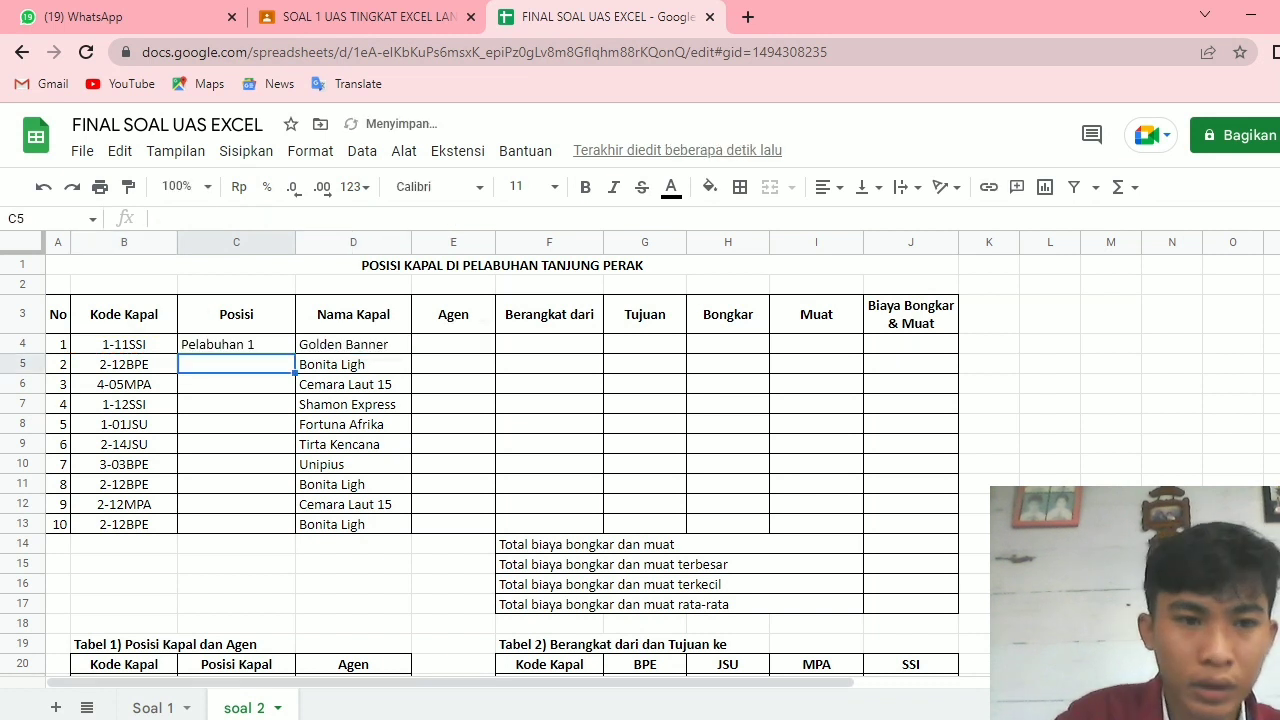
left_click(236, 344)
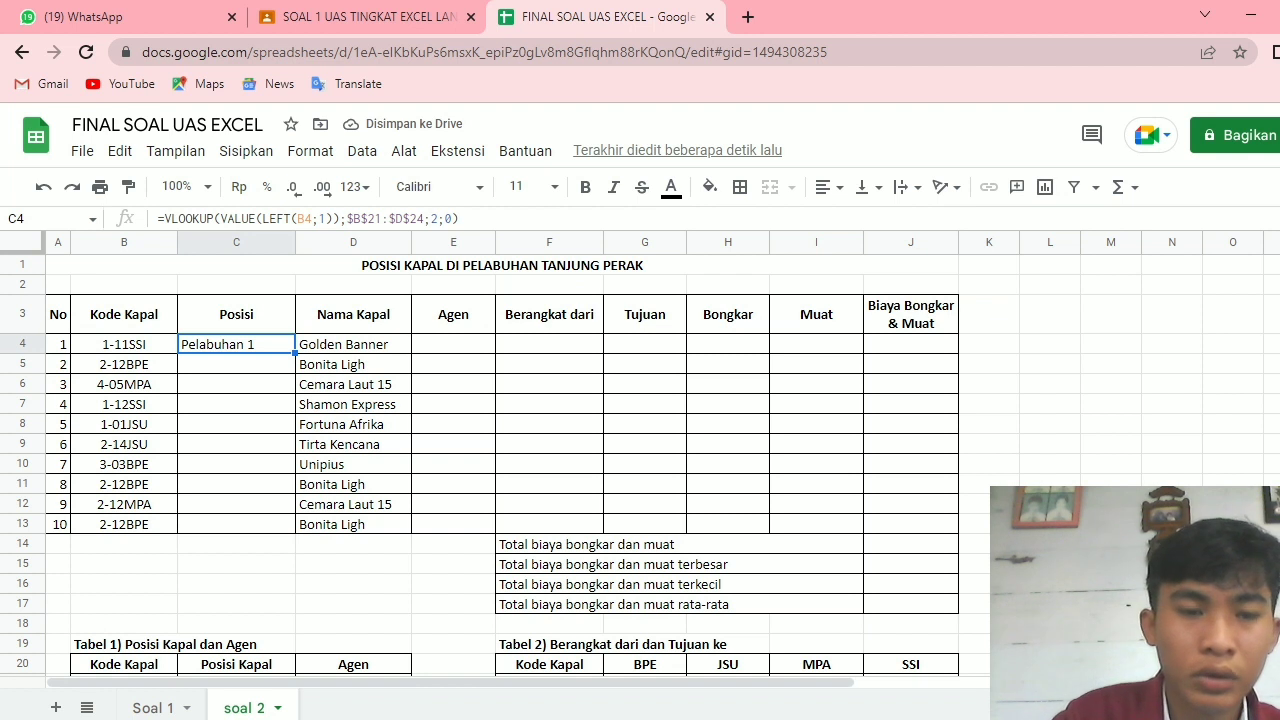
left_click_drag(295, 353, 292, 524)
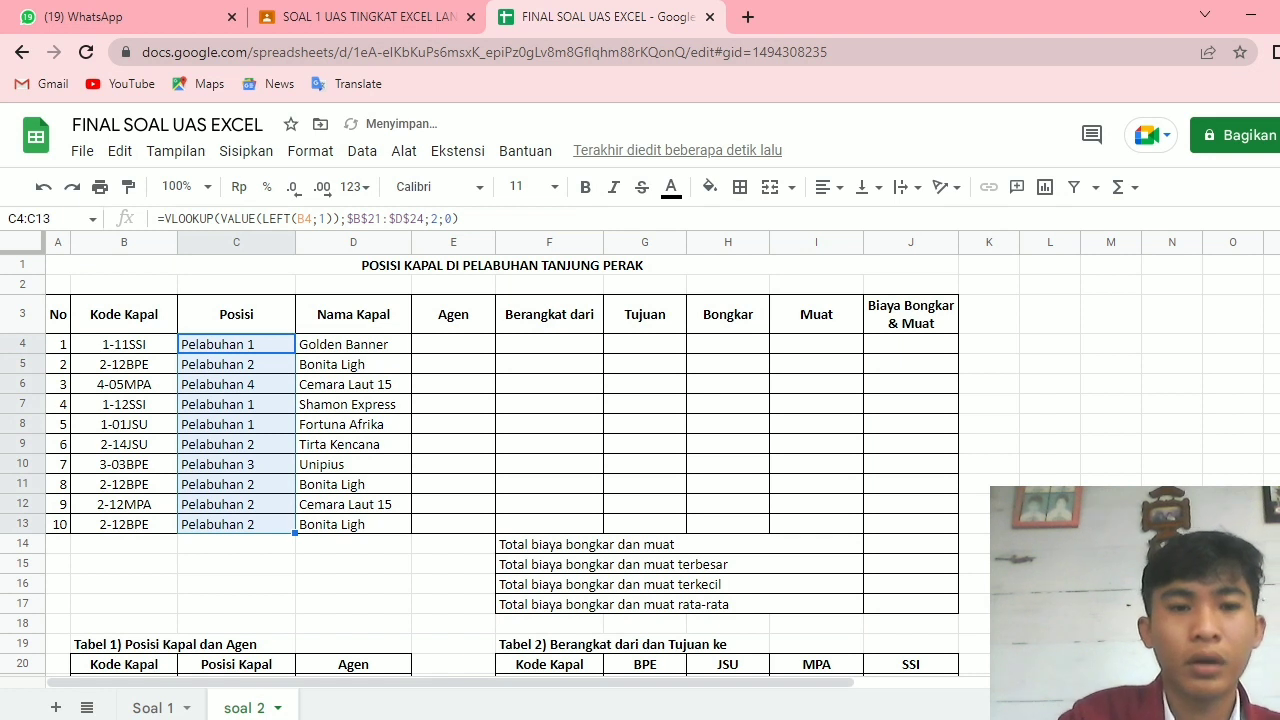
- Begin a VLOOKUP in E4, the first cell under Agen, with VALUE(LEFT(B4;1)) as the lookup value
left_click(453, 344)
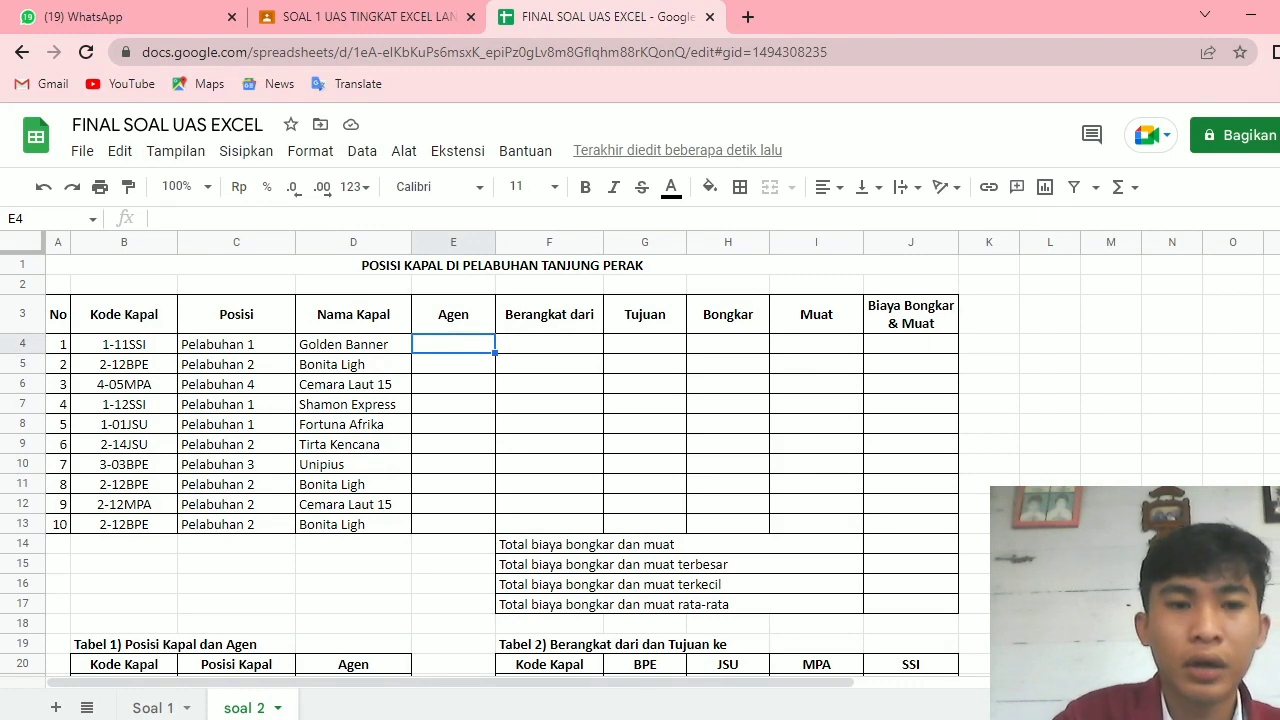
type("=vlo")
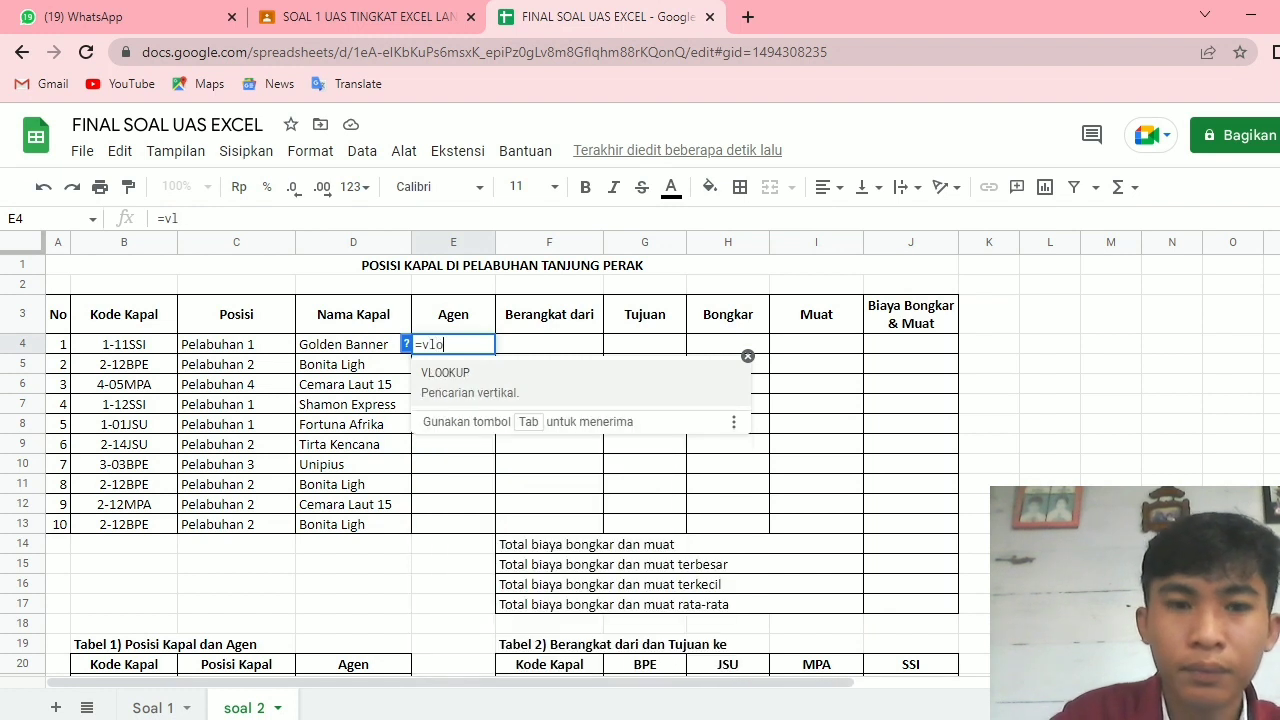
key("Tab")
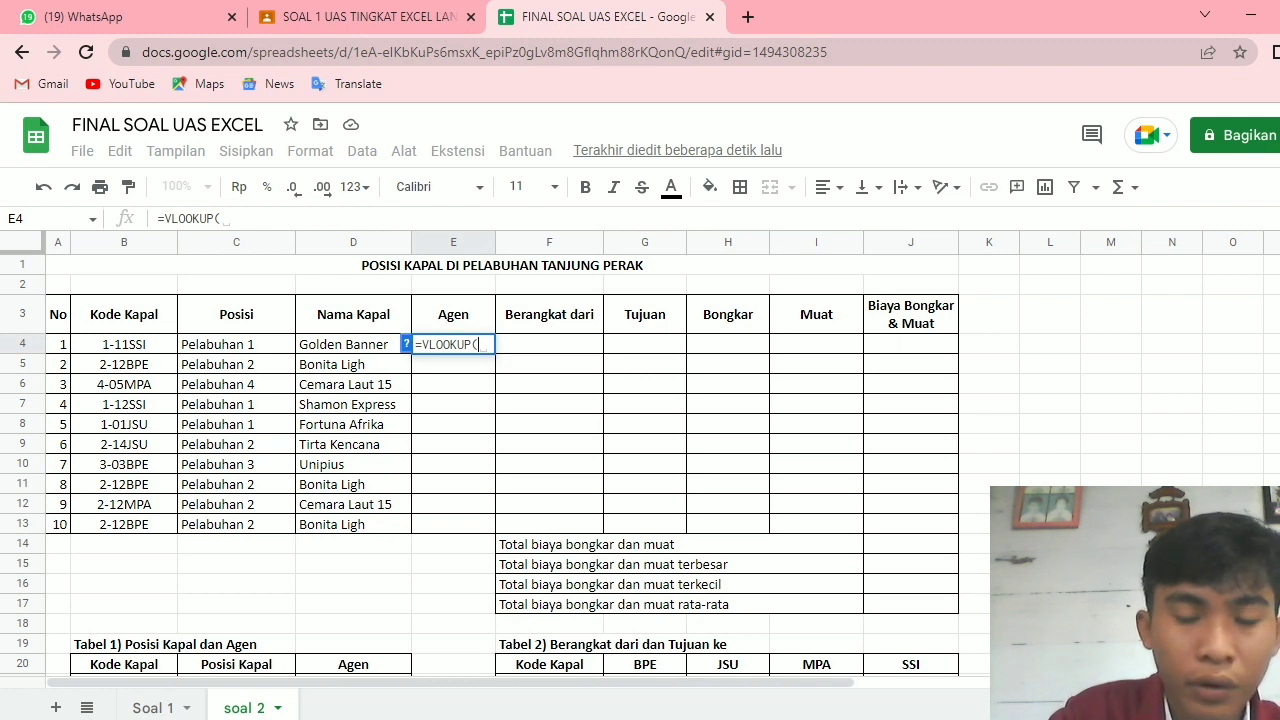
type("v")
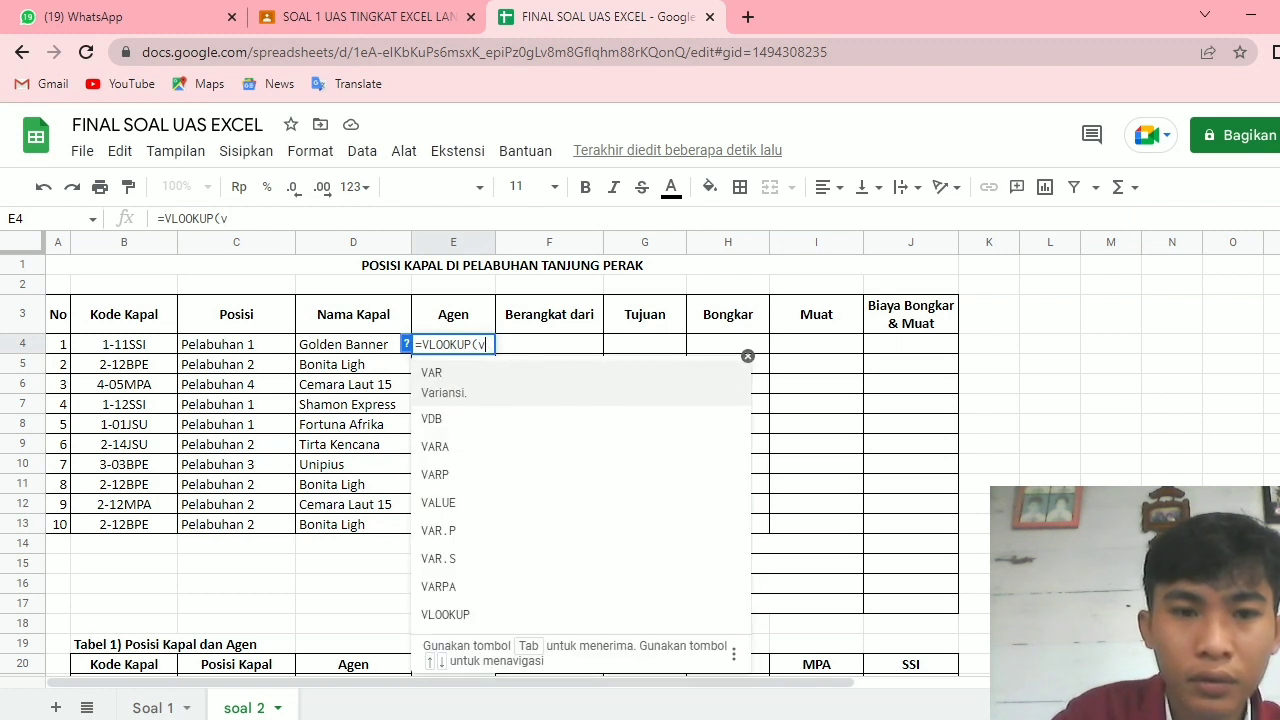
type("alu")
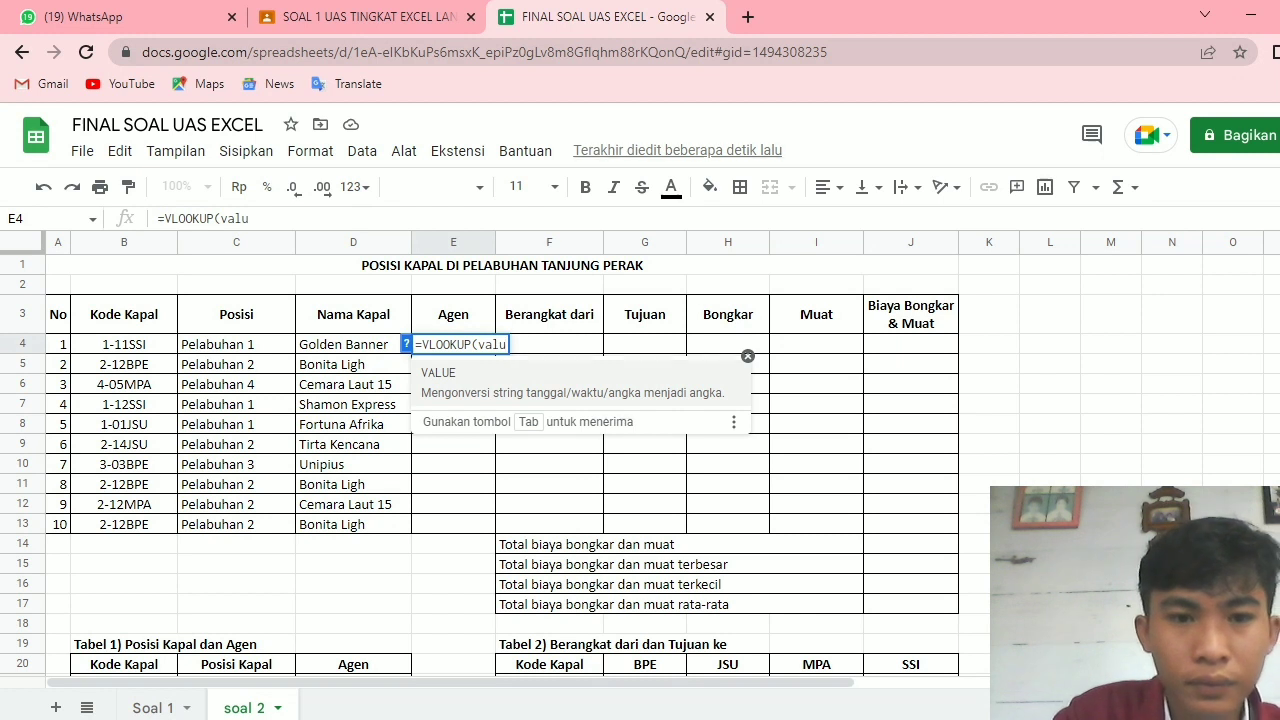
key("Tab")
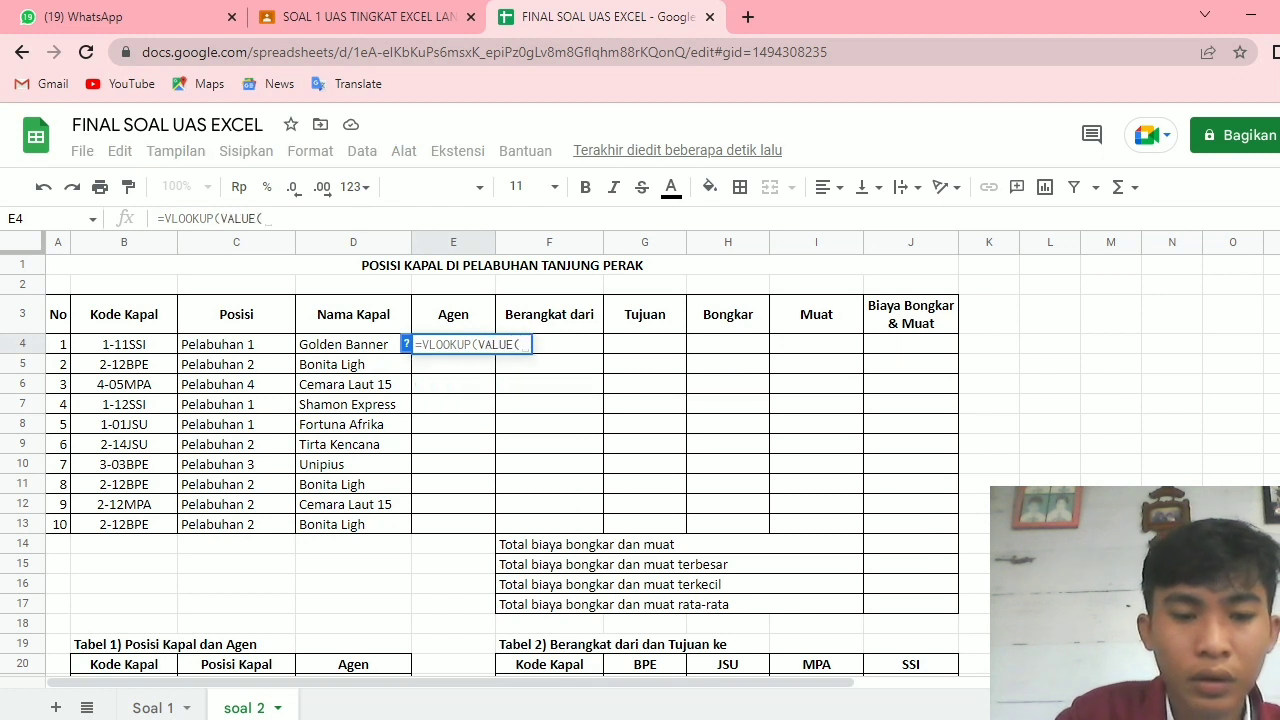
type("lef")
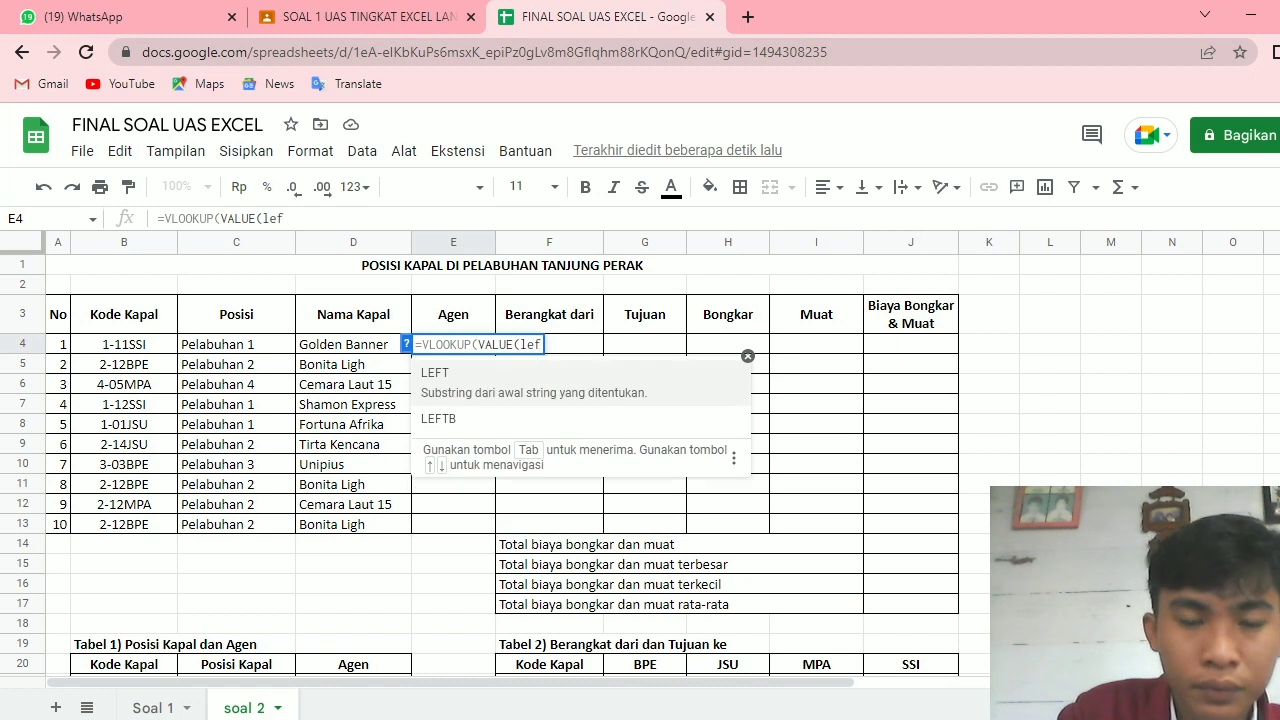
key("Tab")
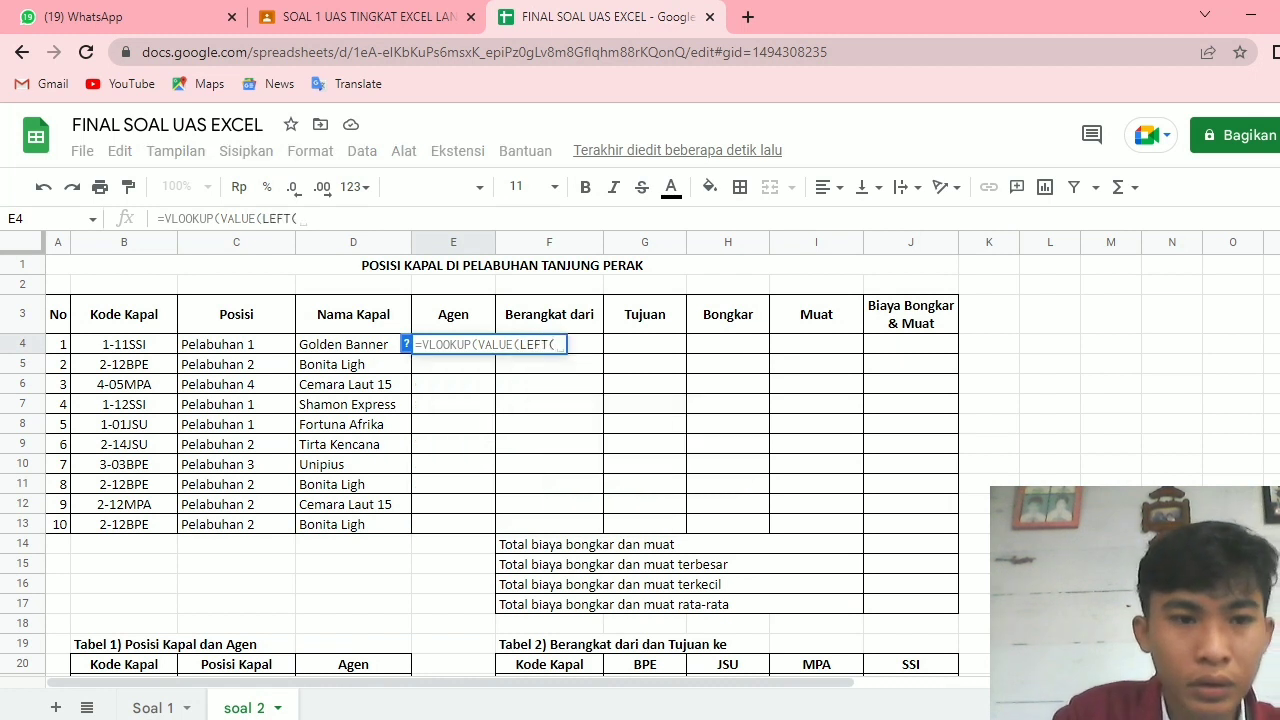
left_click(124, 344)
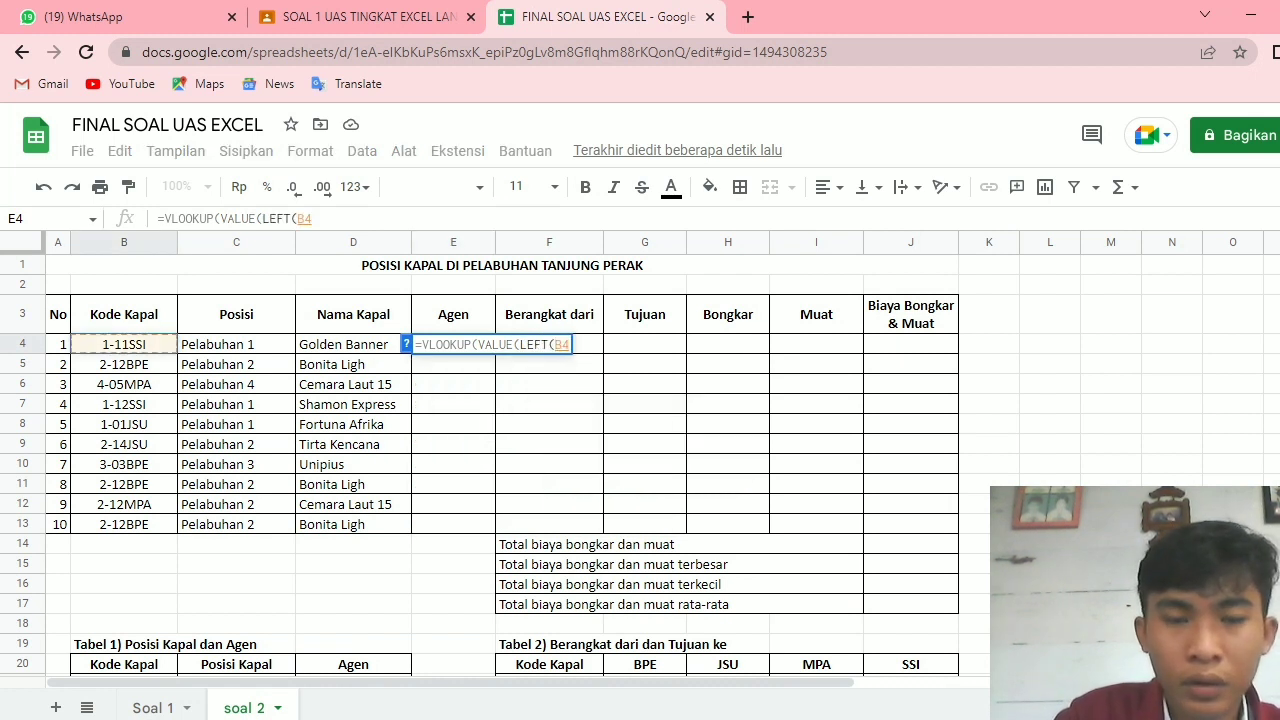
type(";1));")
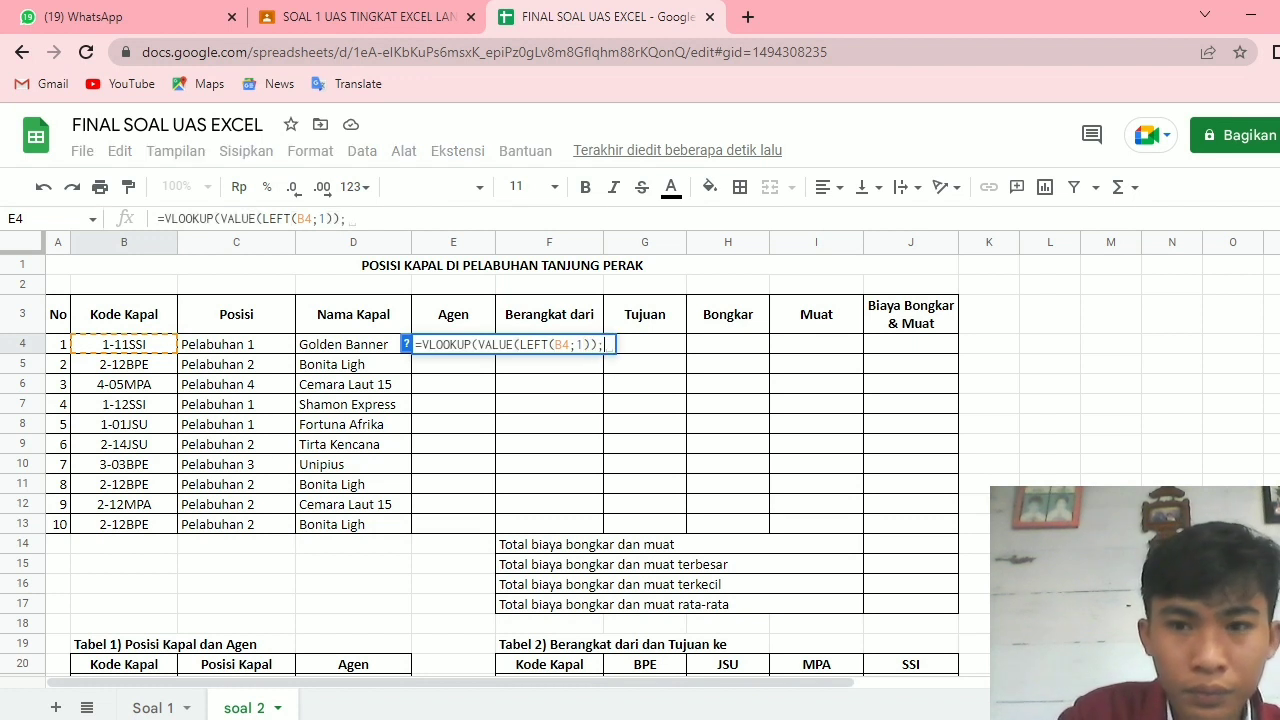
- Add the Tabel 1 data as the VLOOKUP range in E4, locked as $B$21:$D$24
scroll(500, 450, "down", 8)
scroll(500, 450, "up", 5)
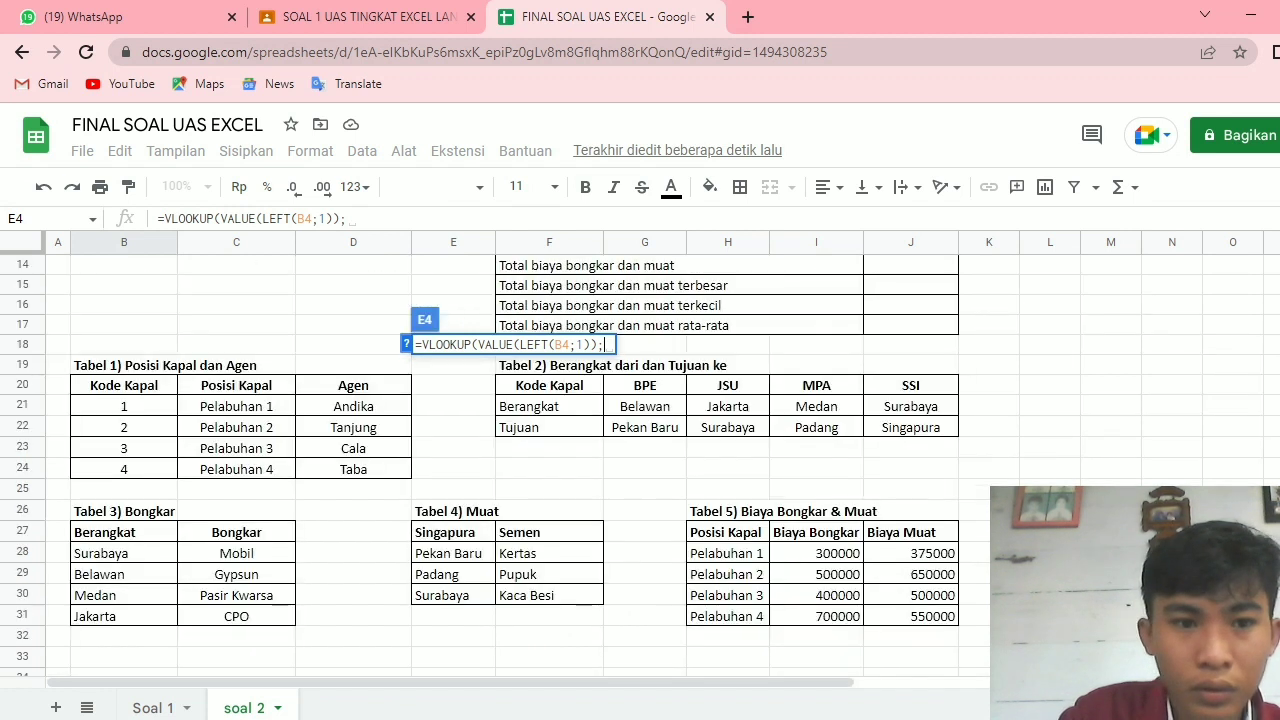
left_click_drag(124, 406, 353, 469)
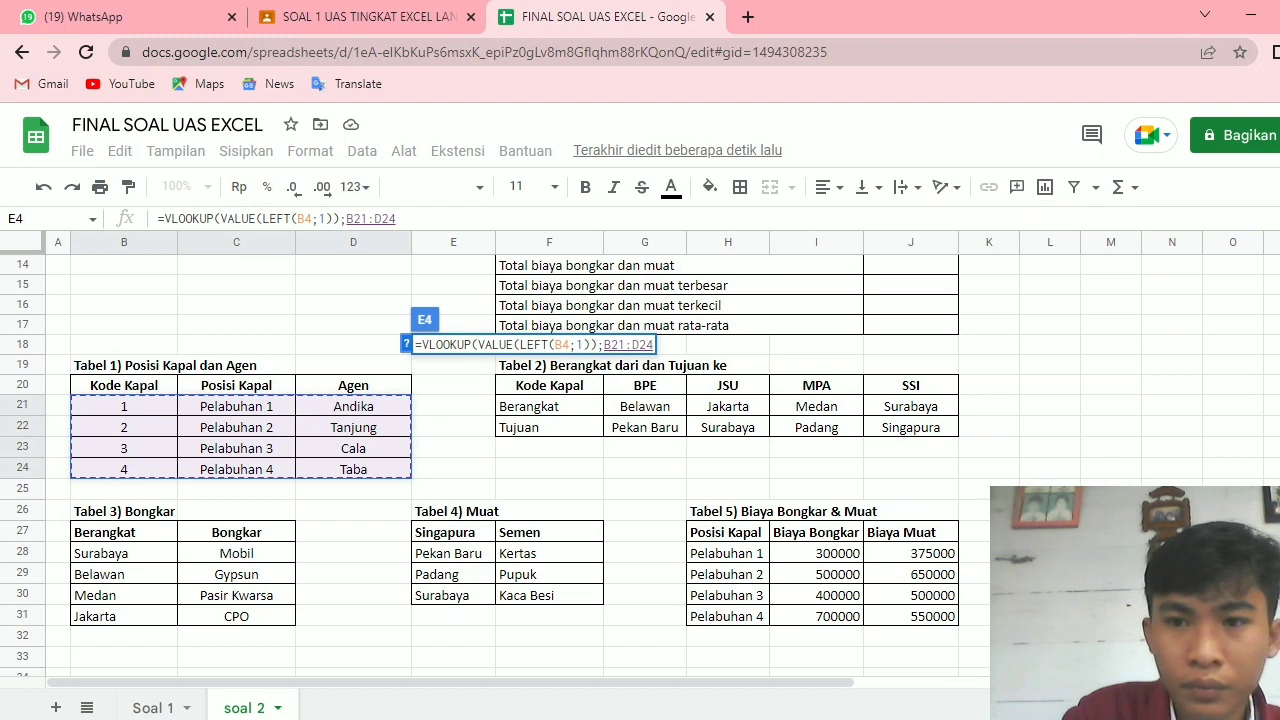
scroll(500, 450, "up", 5)
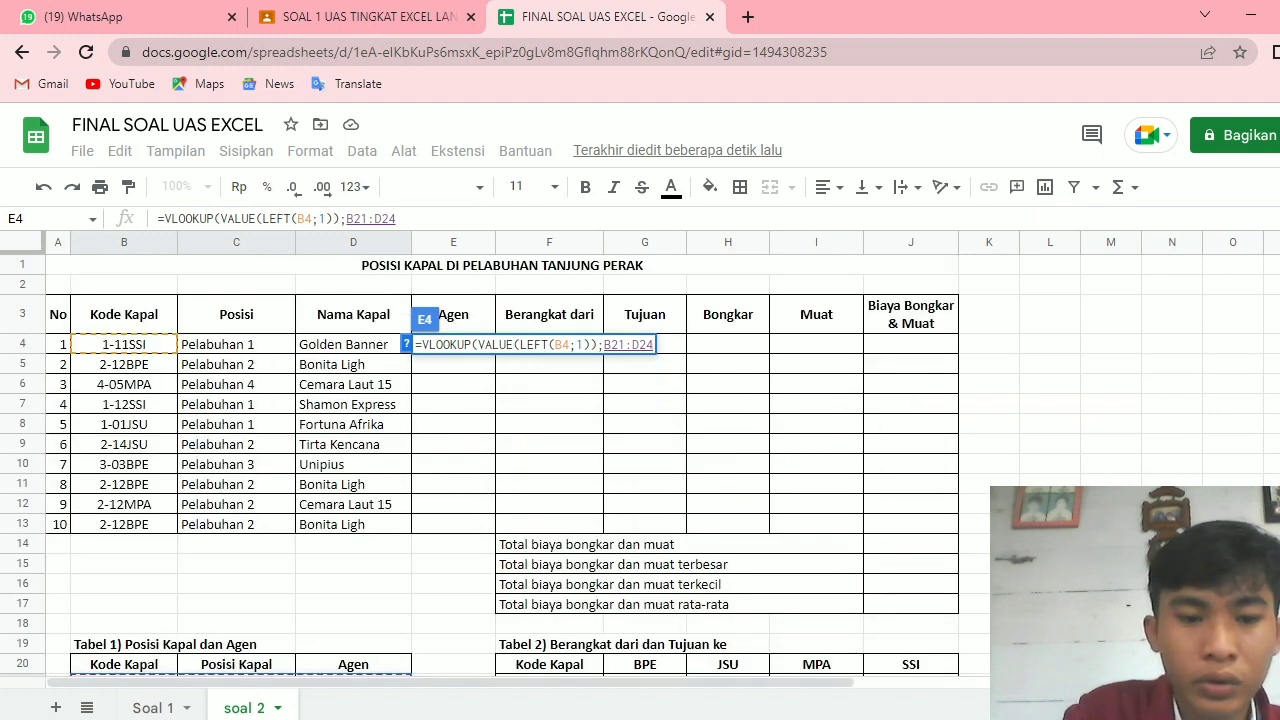
key("F4")
type(";")
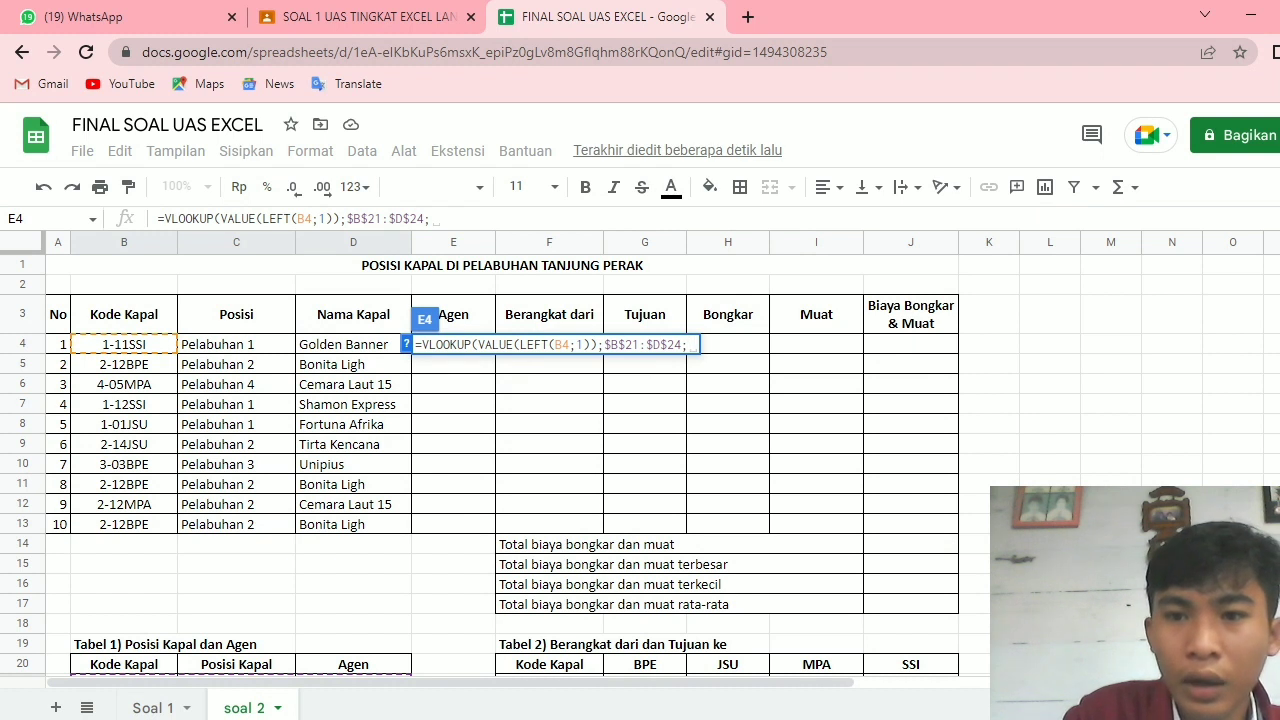
- Complete the E4 VLOOKUP with column index 3 and exact match 0, and fill the formula down to E13
scroll(500, 450, "down", 4)
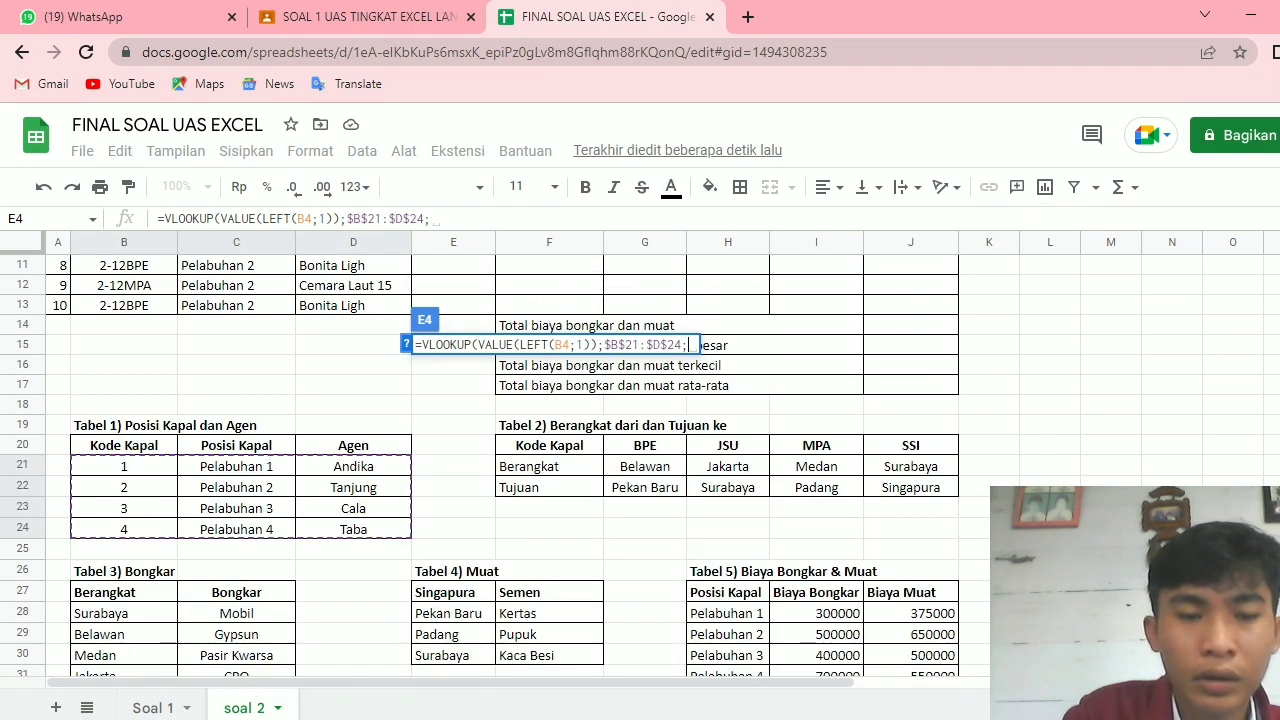
scroll(500, 450, "up", 4)
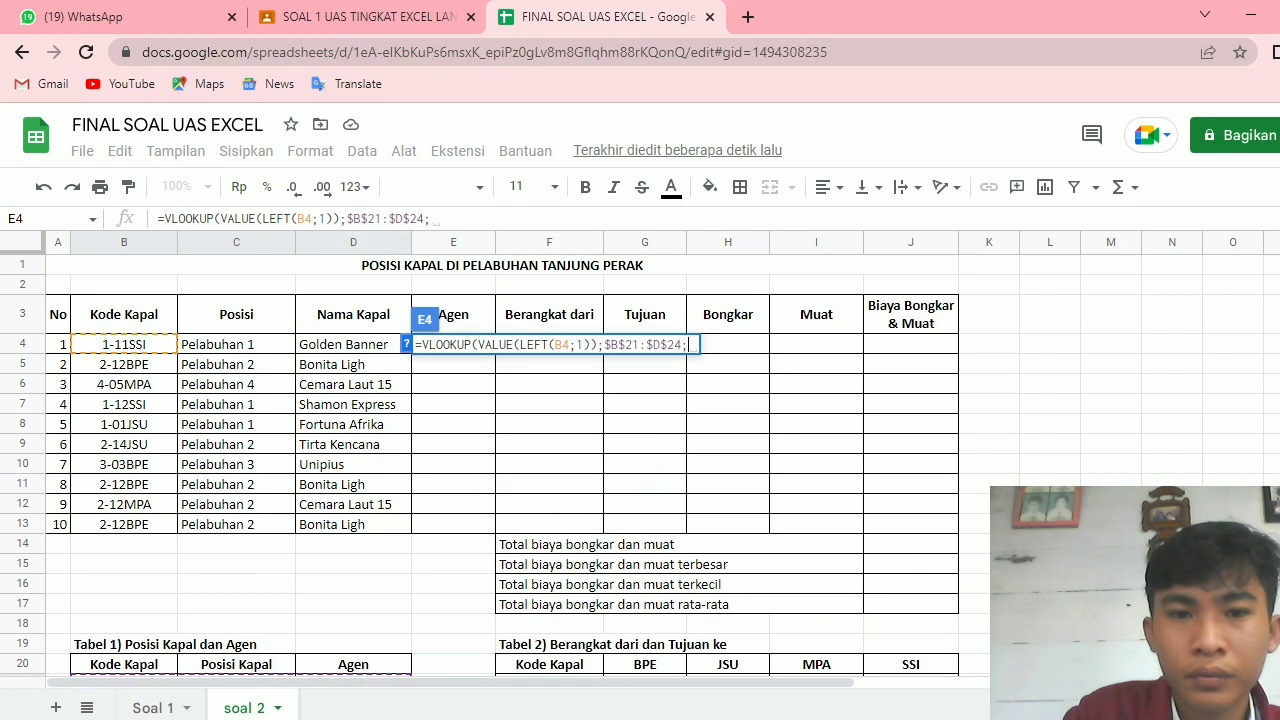
type("3;0)")
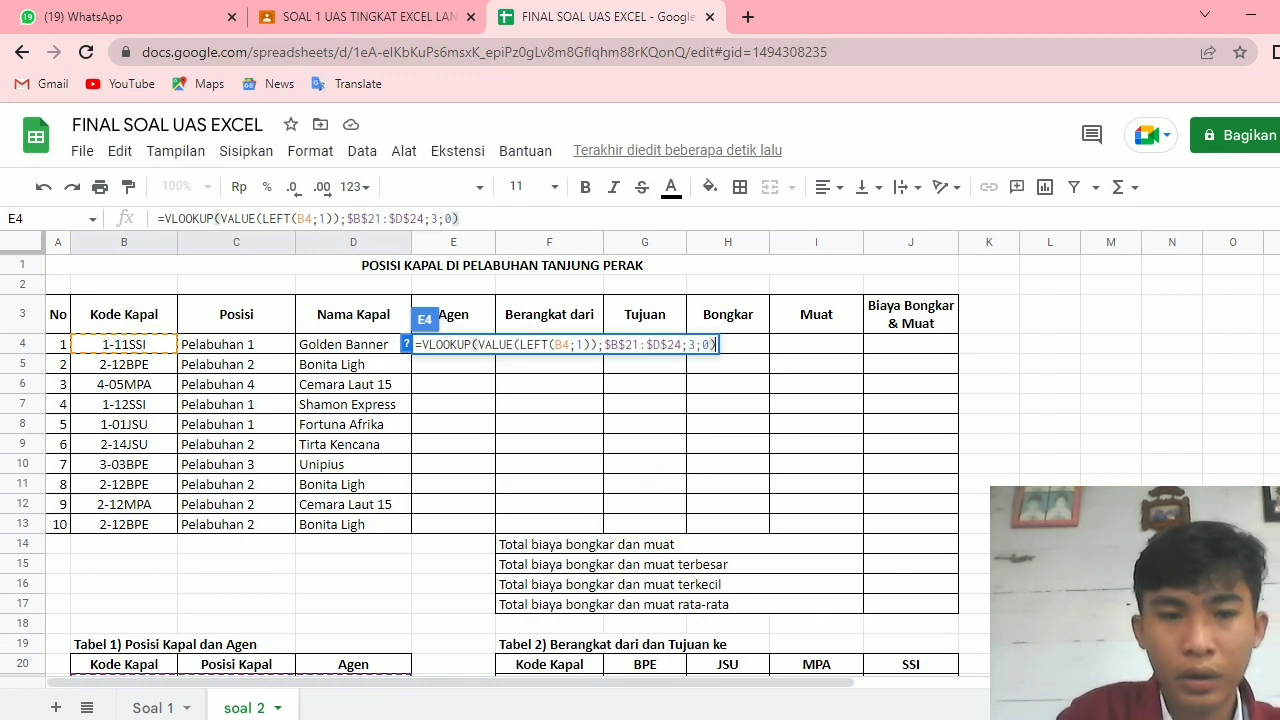
key("Return")
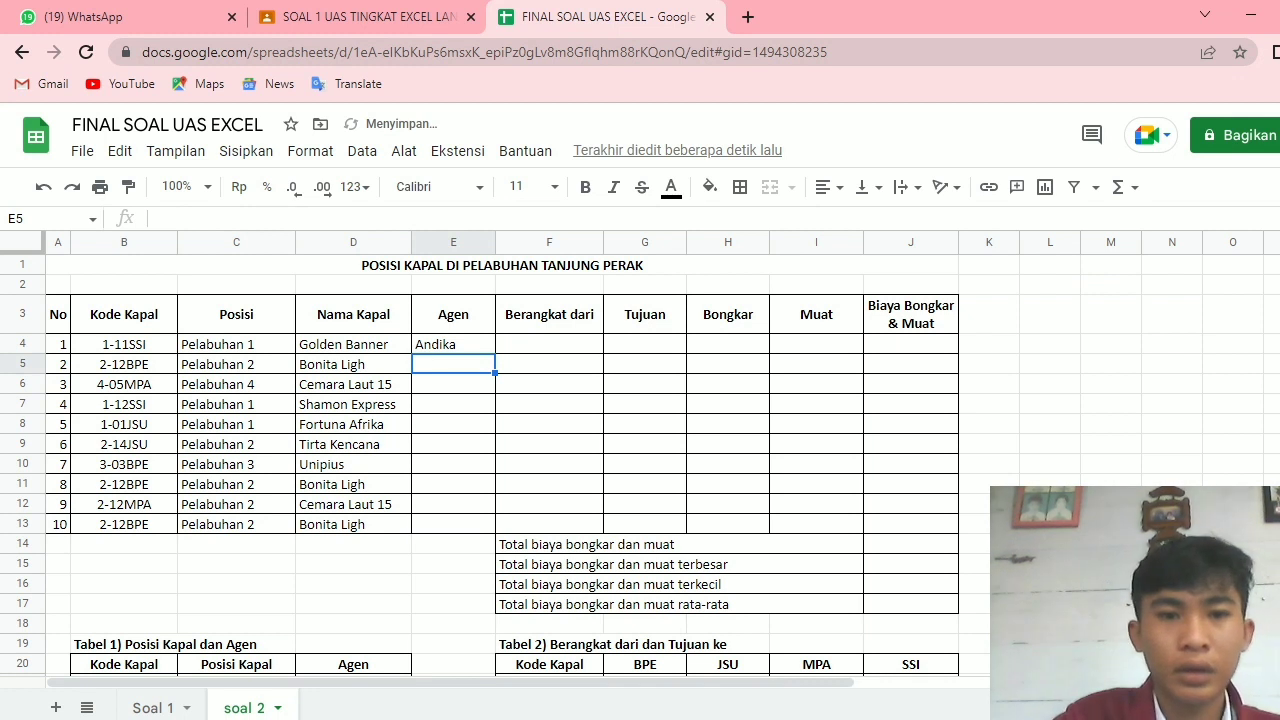
left_click(453, 344)
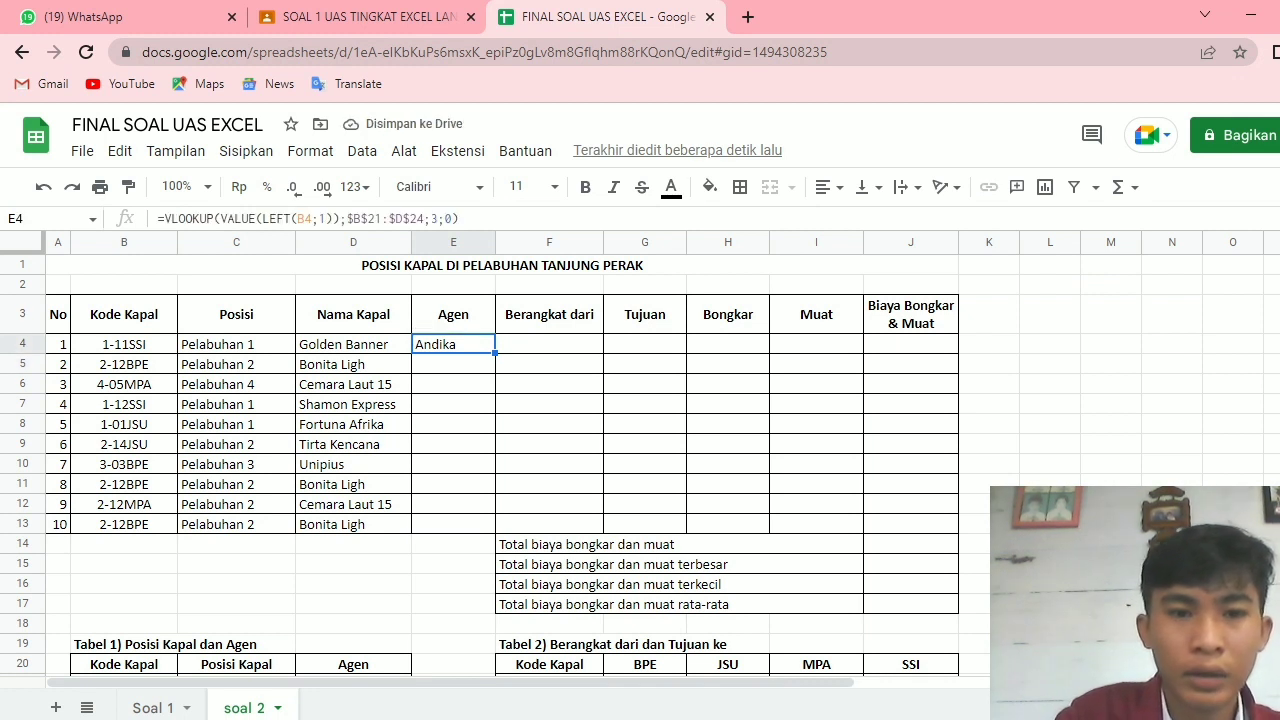
left_click_drag(495, 353, 490, 530)
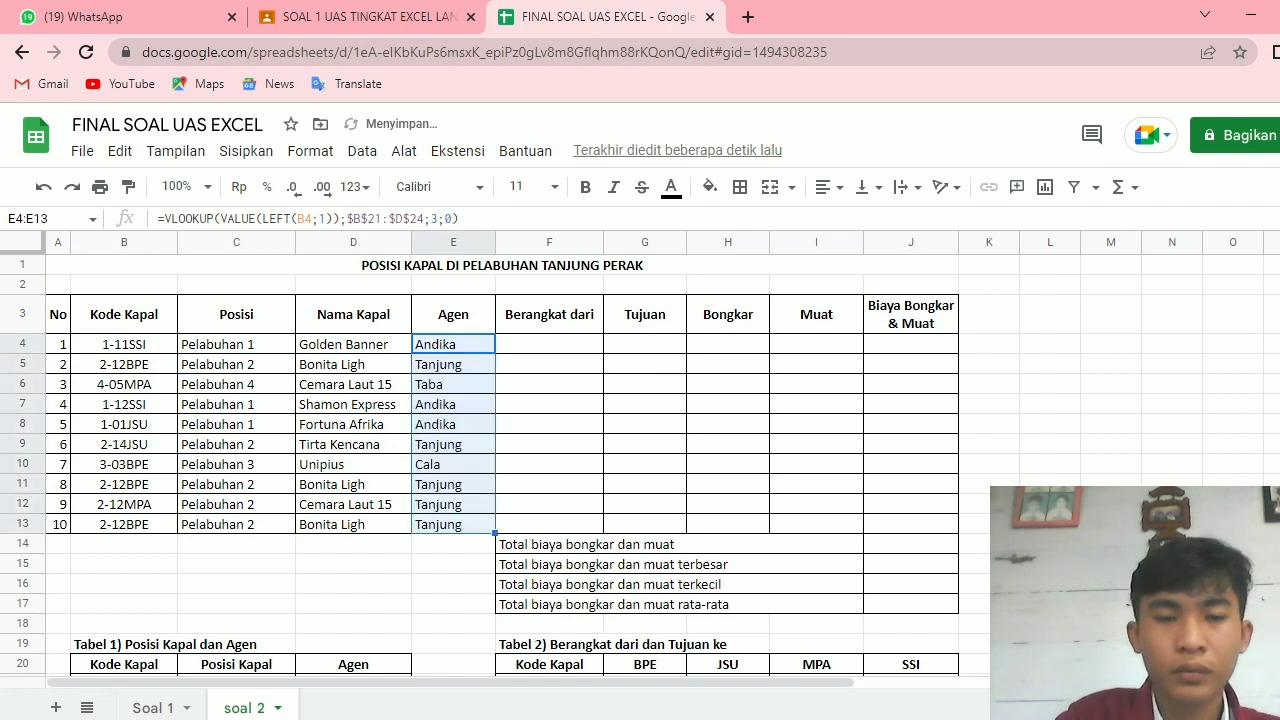
left_click(453, 584)
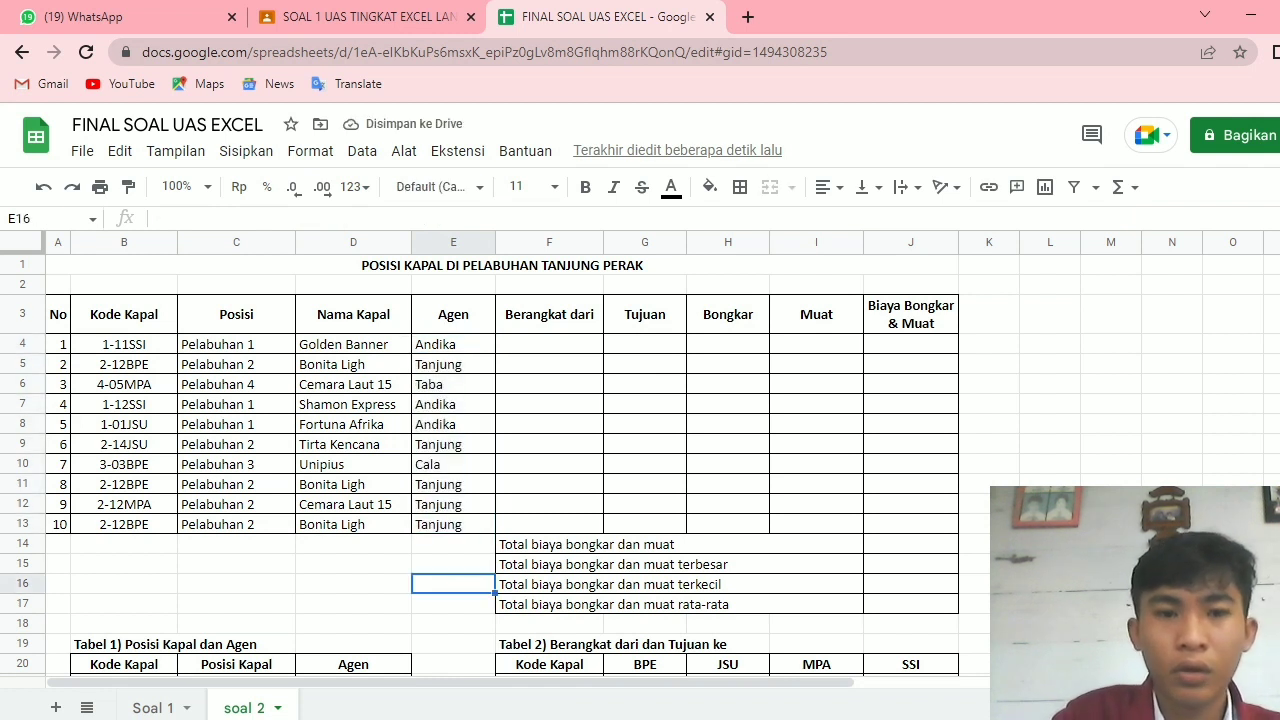
- Check the layout of Tabel 2 and start an HLOOKUP formula in F4, the first cell under Berangkat dari
left_click(549, 344)
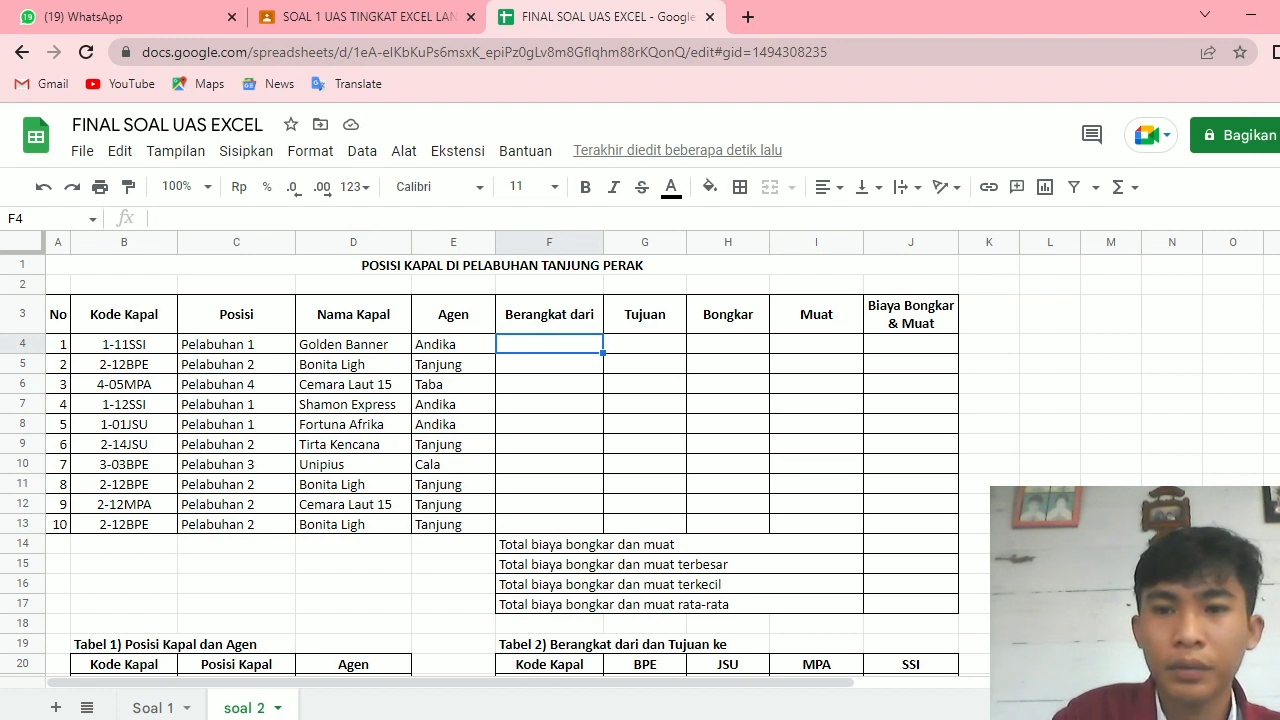
scroll(640, 460, "down", 2)
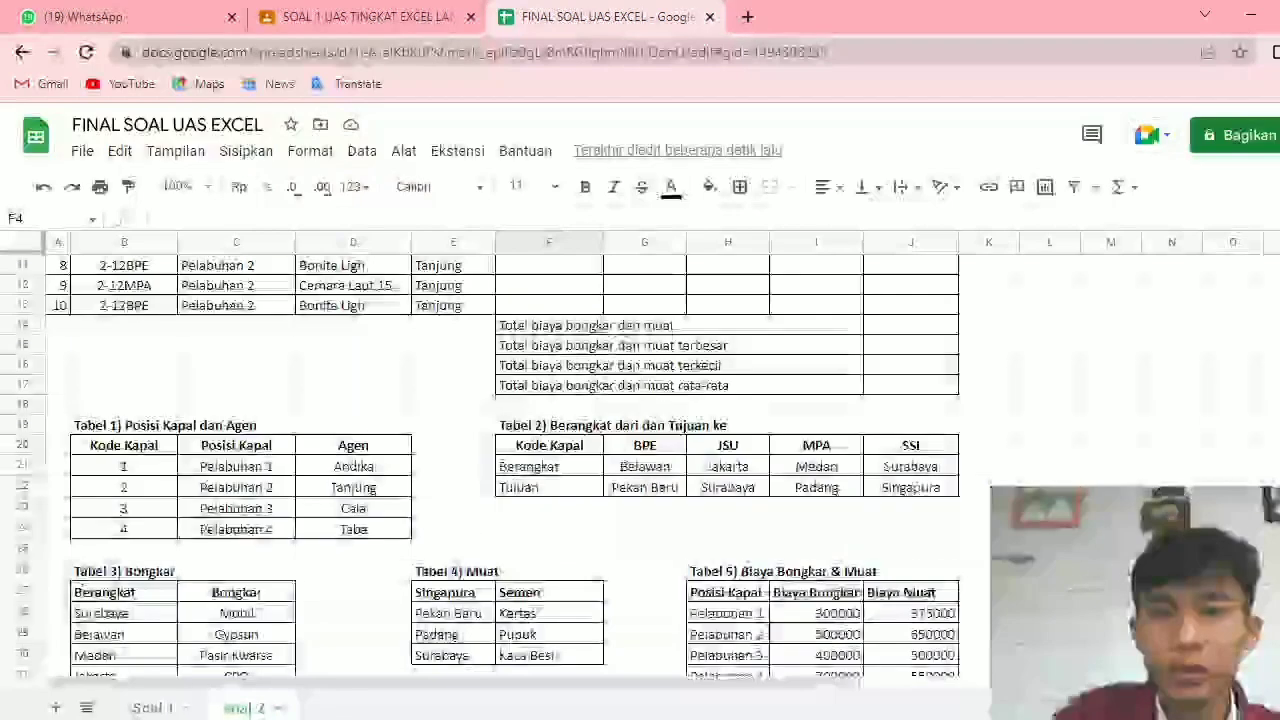
scroll(640, 460, "up", 1)
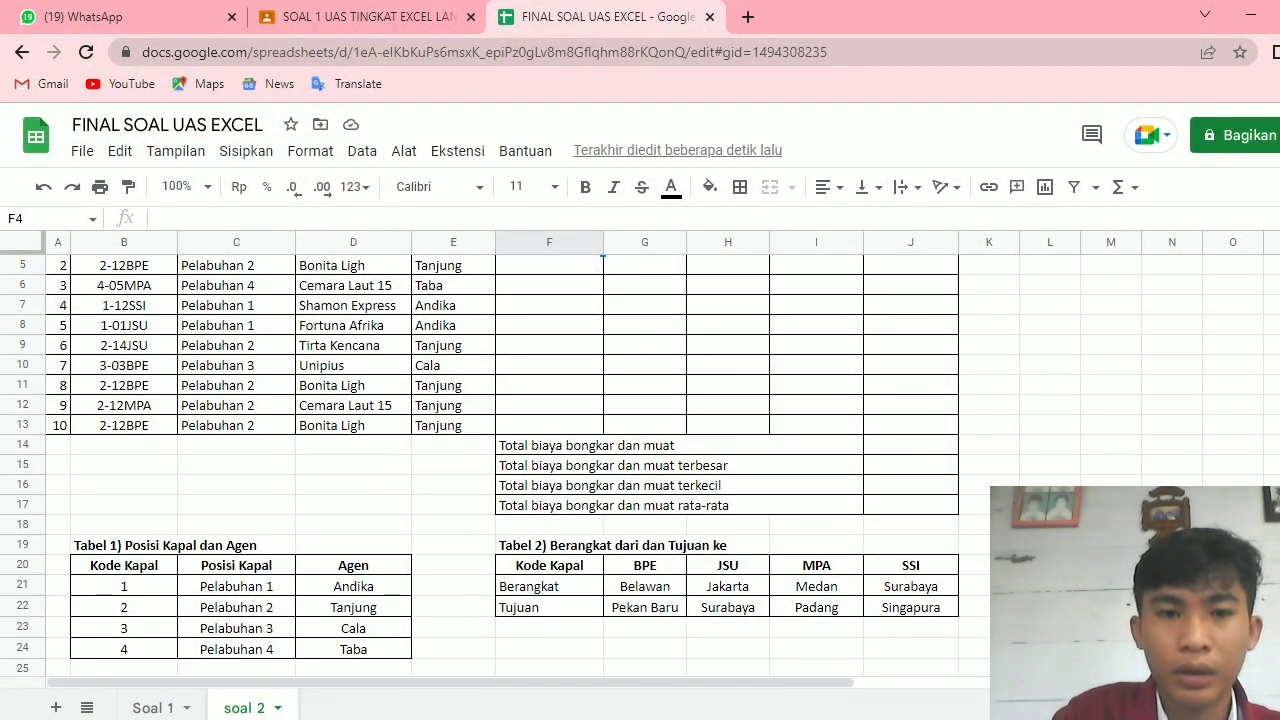
scroll(640, 460, "up", 1)
scroll(640, 460, "down", 1)
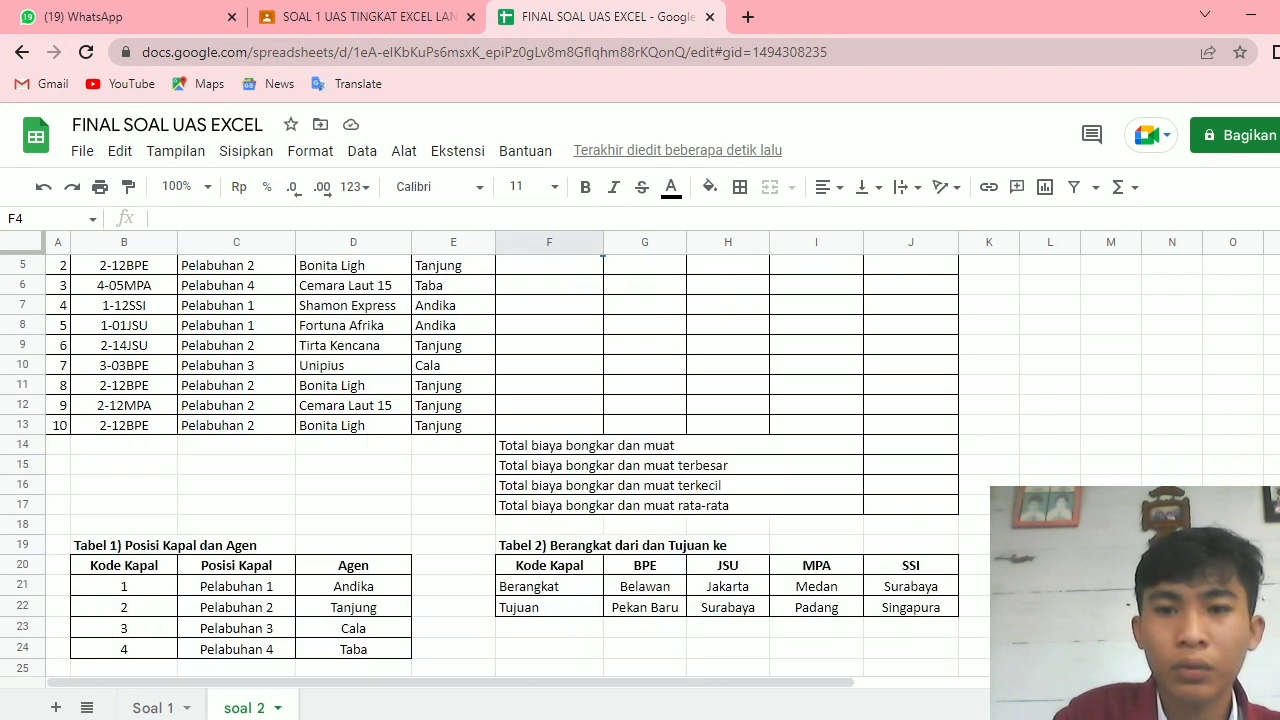
scroll(640, 460, "up", 1)
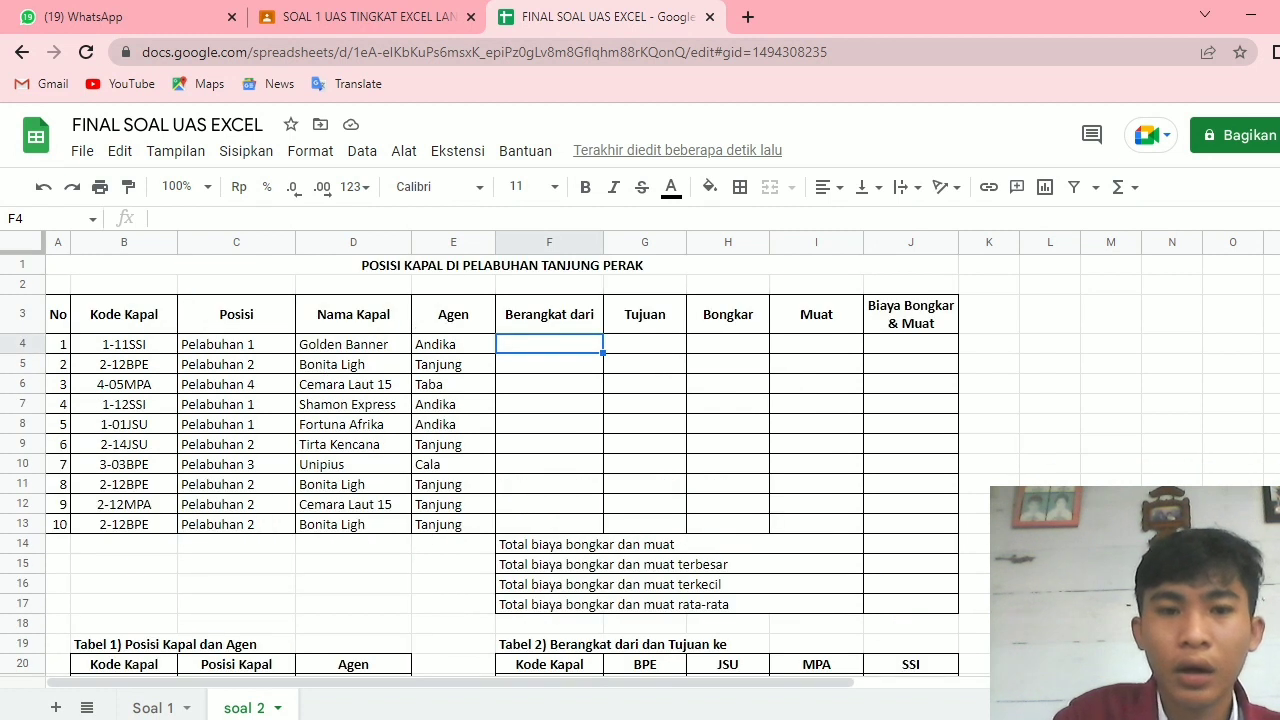
type("=hlo")
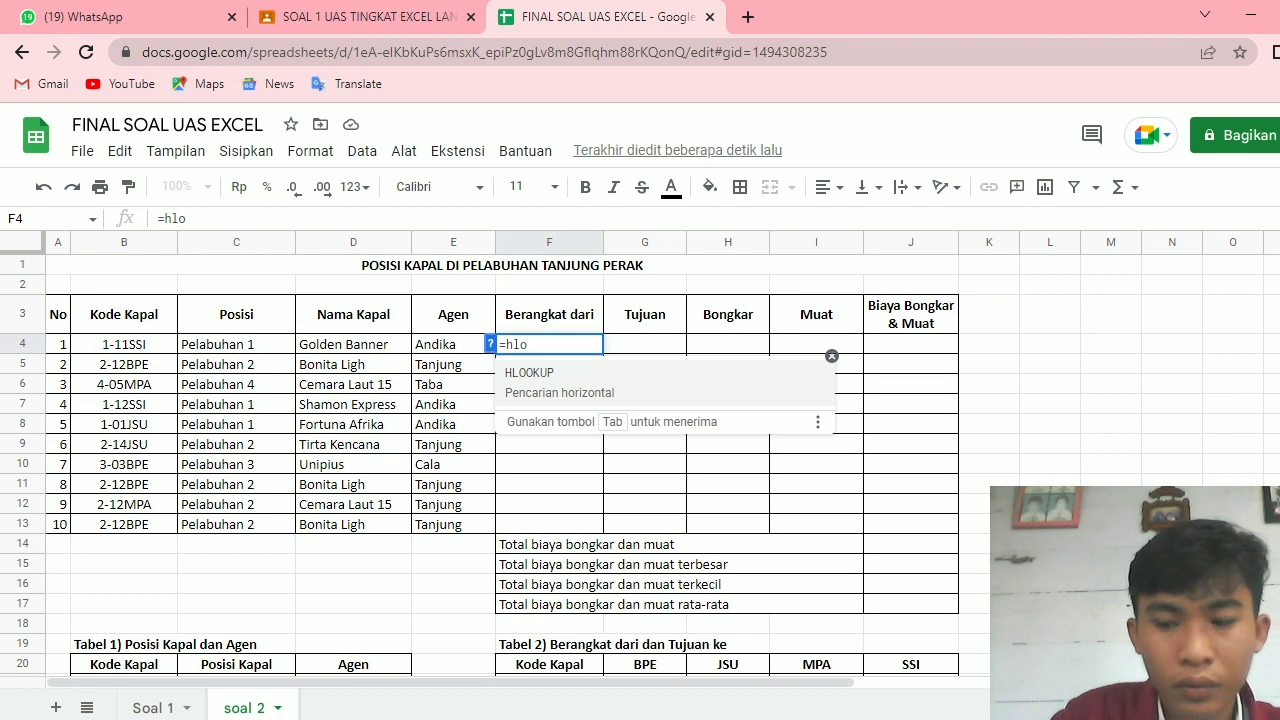
key("Tab")
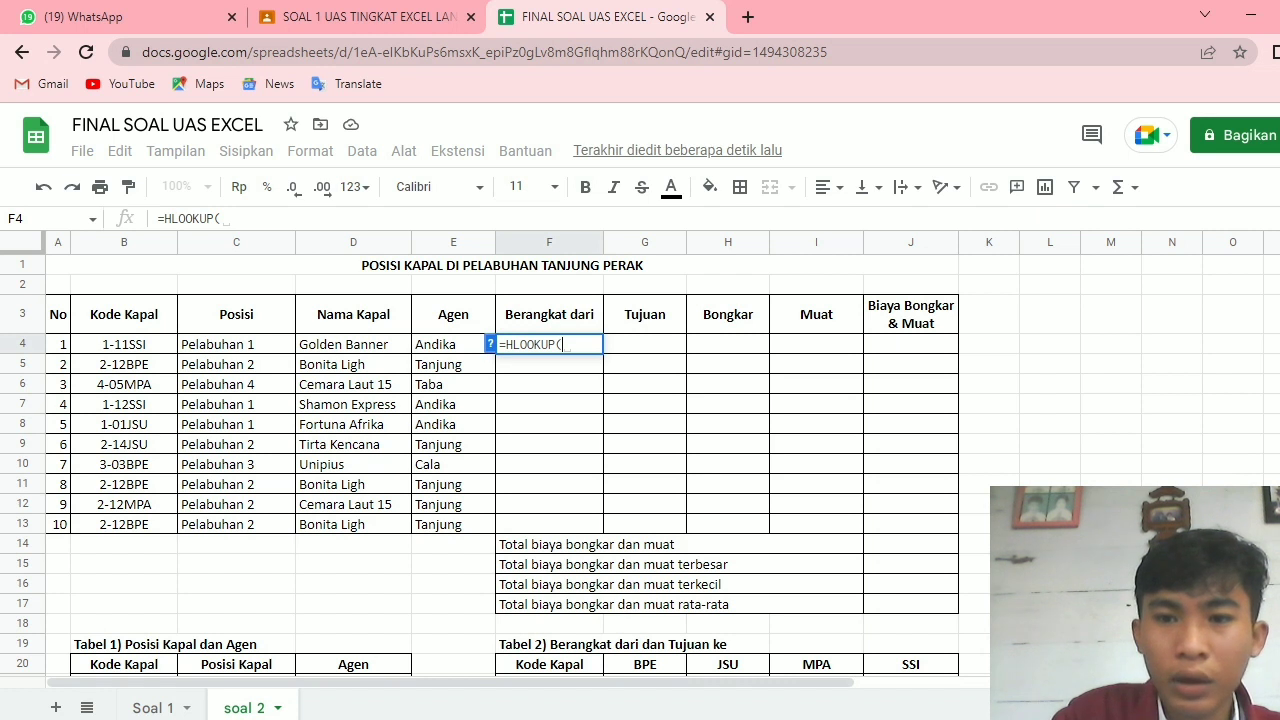
- Use RIGHT(B4;3) as the lookup value of the HLOOKUP in F4, matching the codes heading Tabel 2
scroll(640, 466, "down", 2)
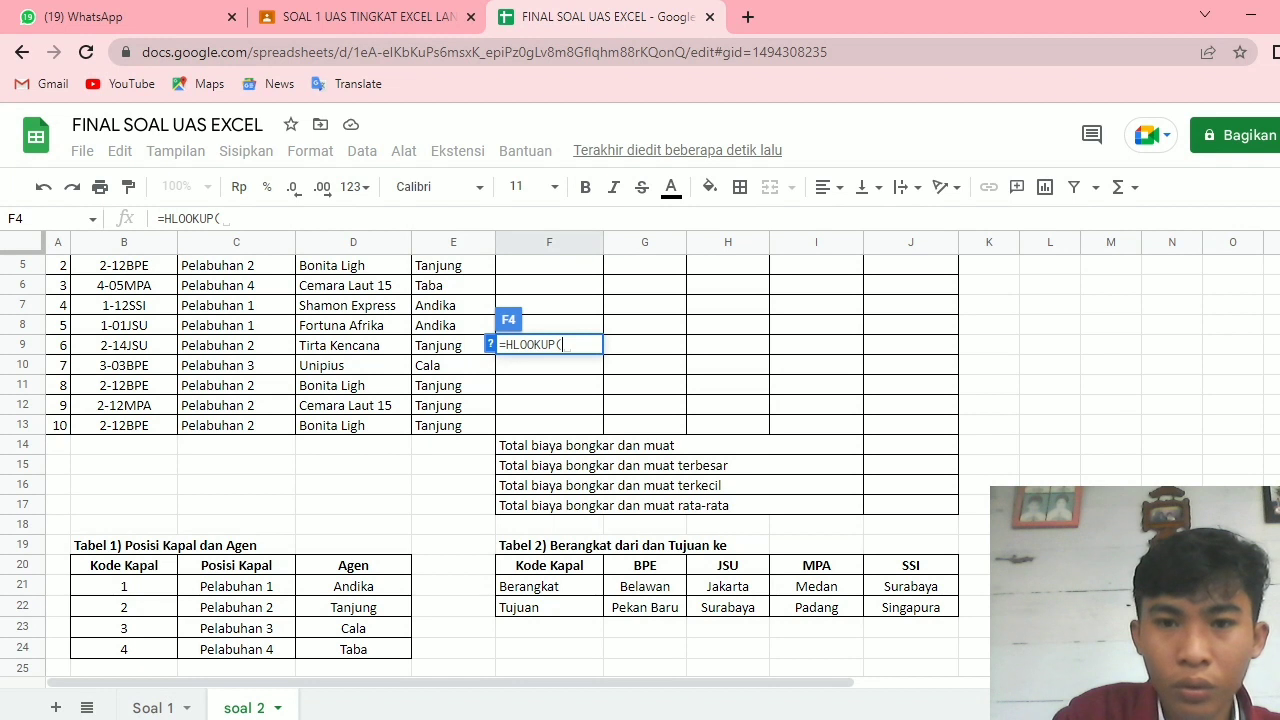
scroll(495, 460, "up", 2)
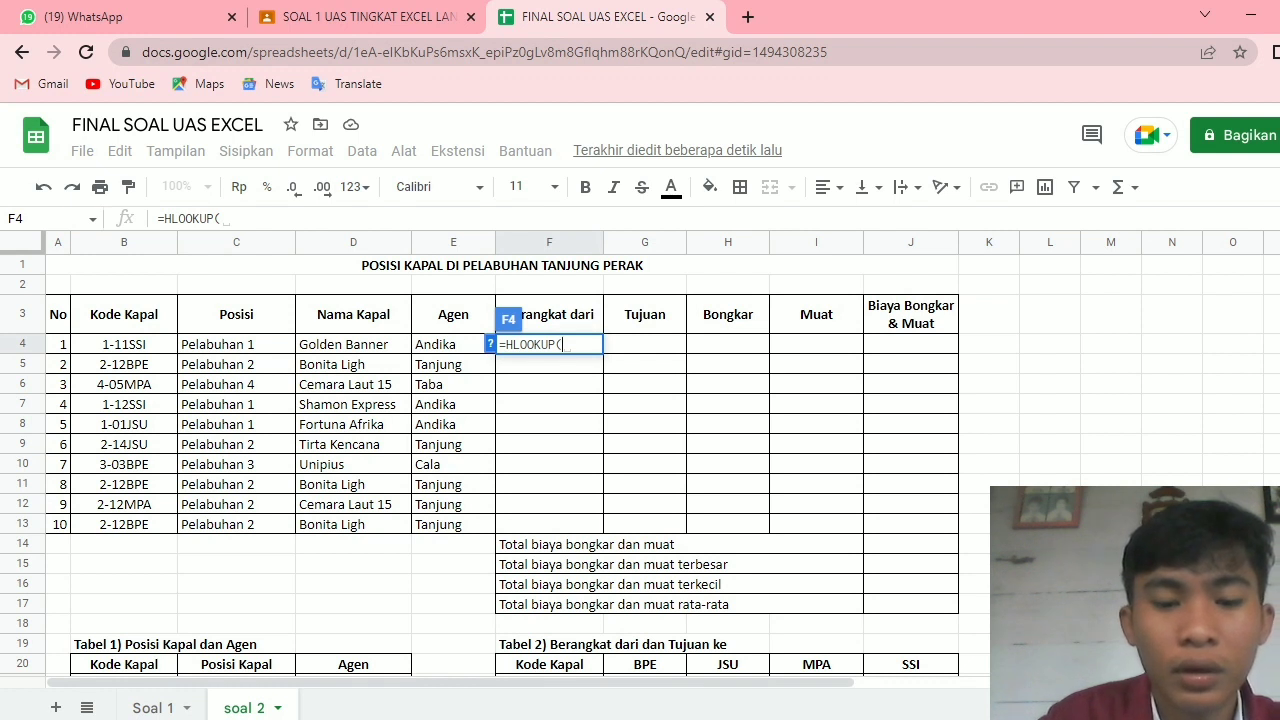
type("ri")
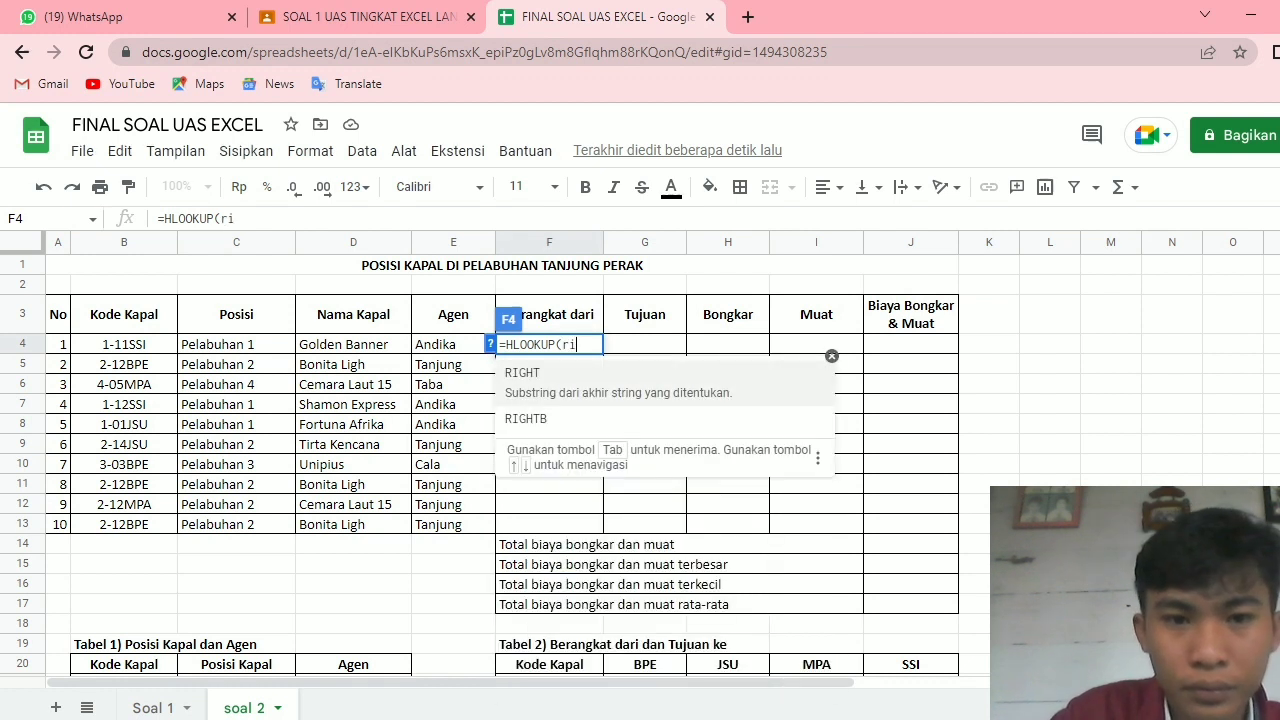
key("Tab")
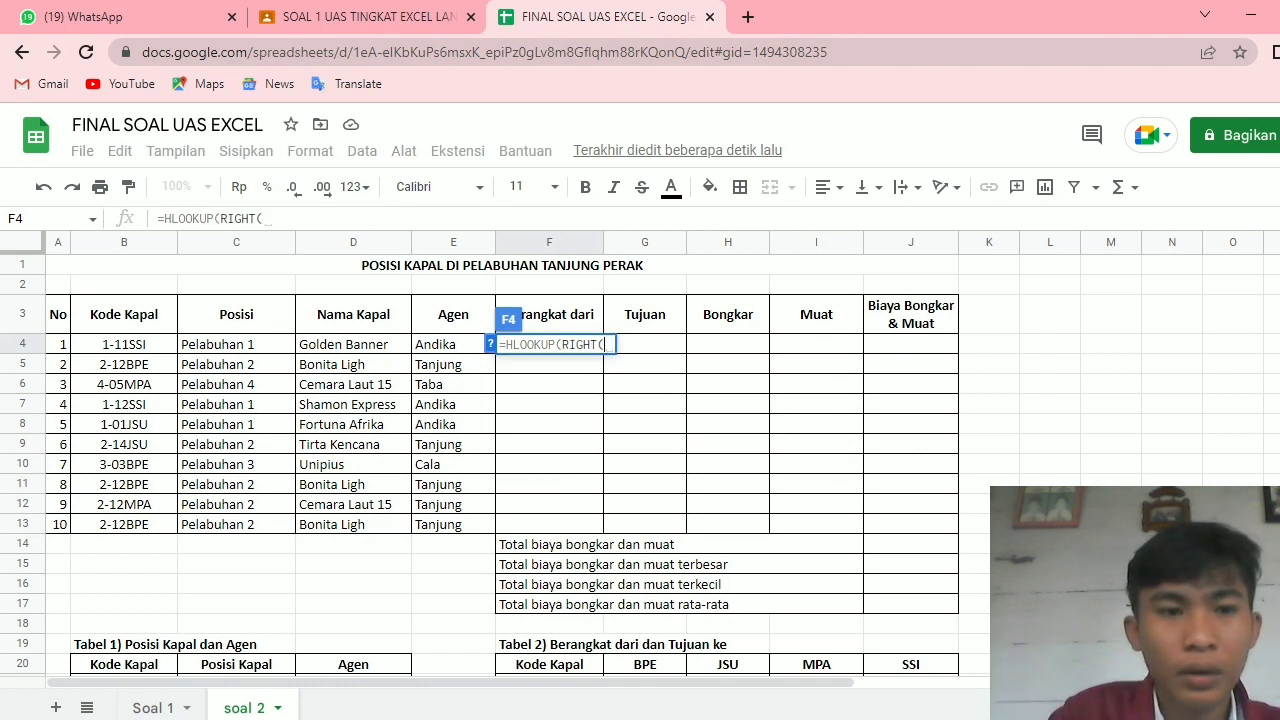
left_click(124, 344)
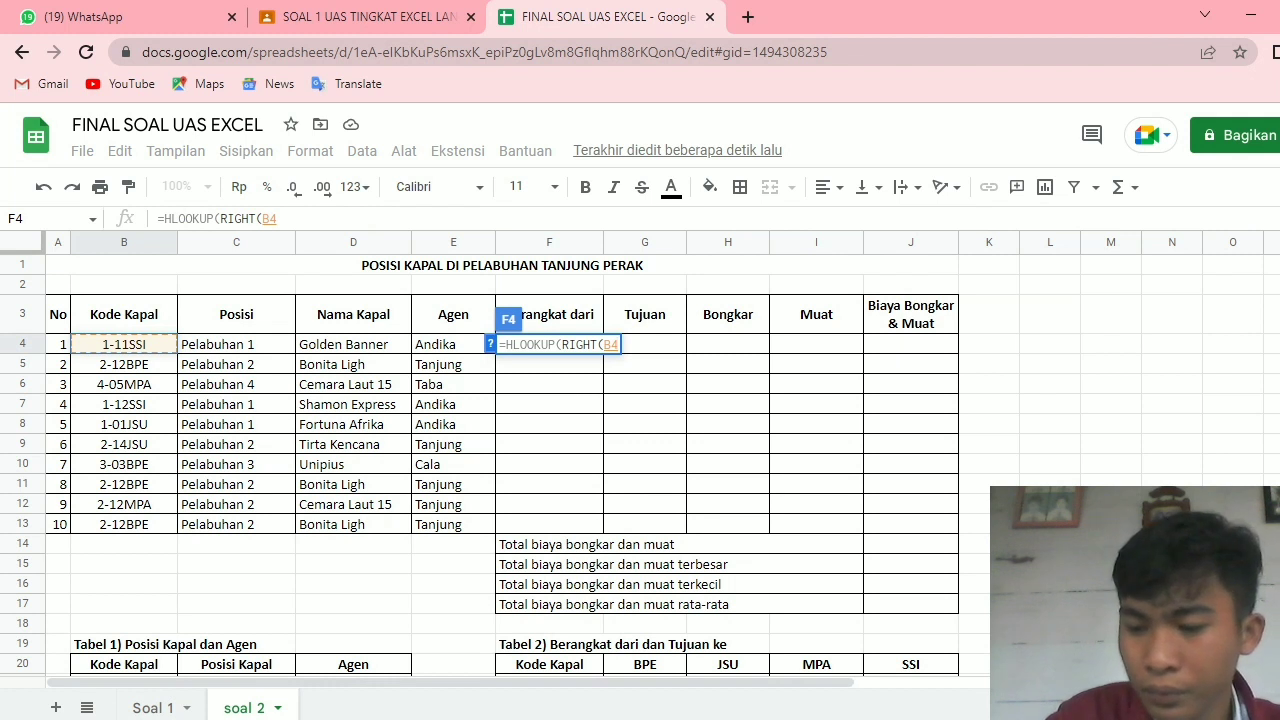
type(";")
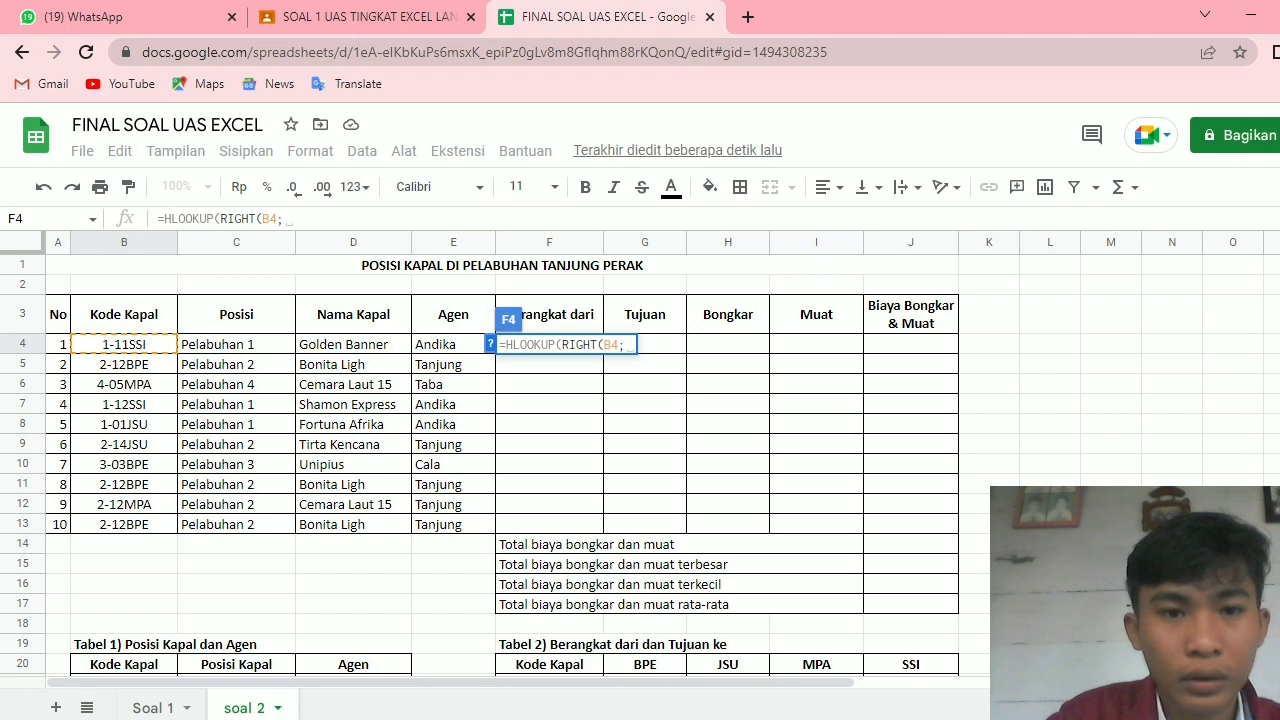
type("3")
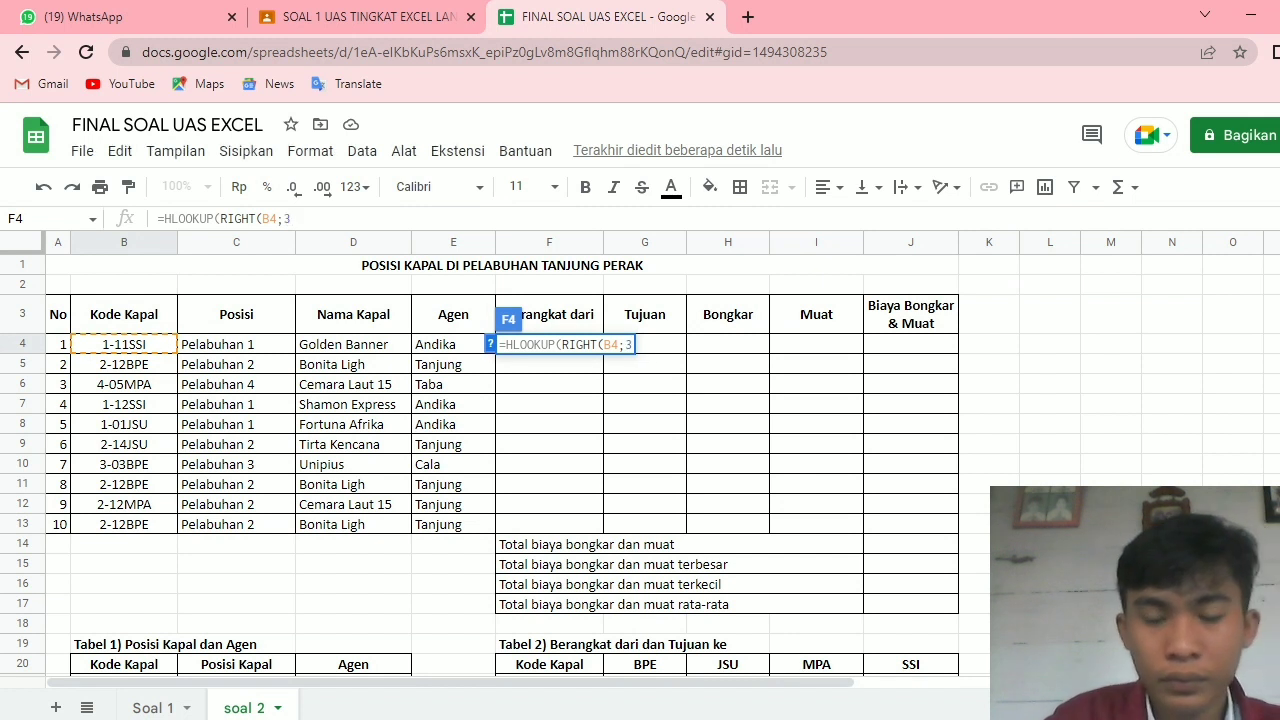
type(")")
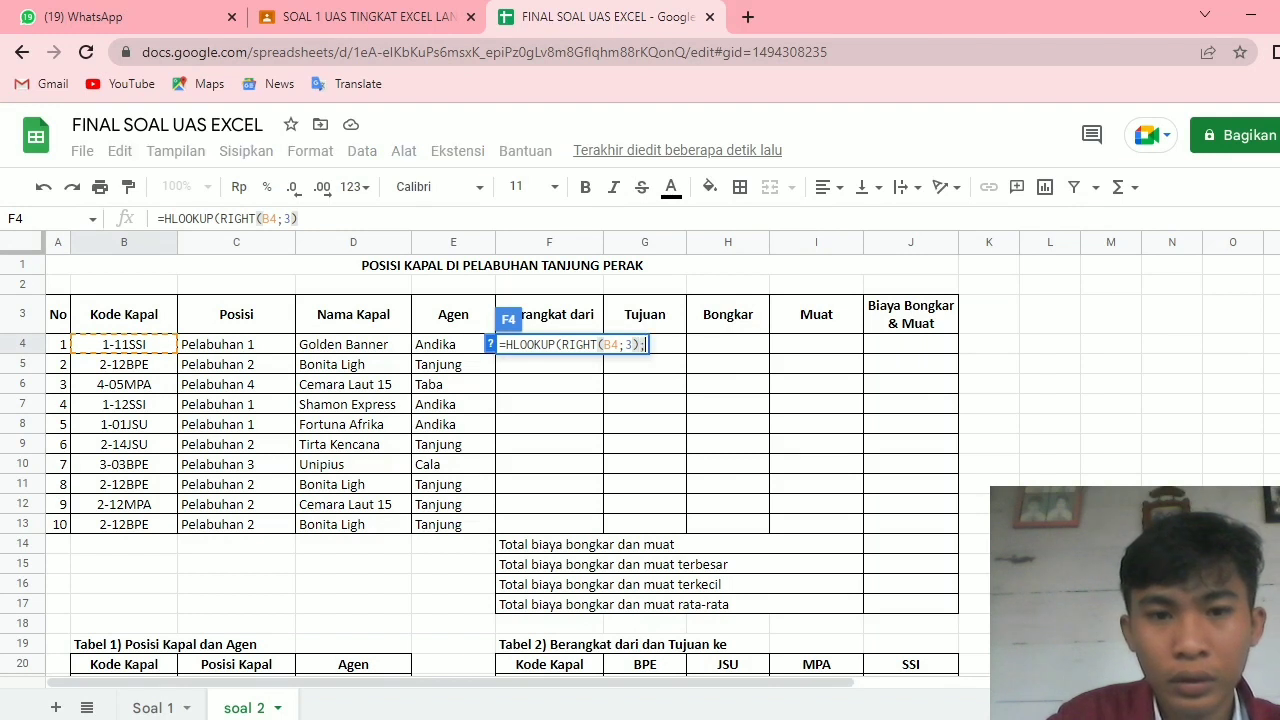
type(";")
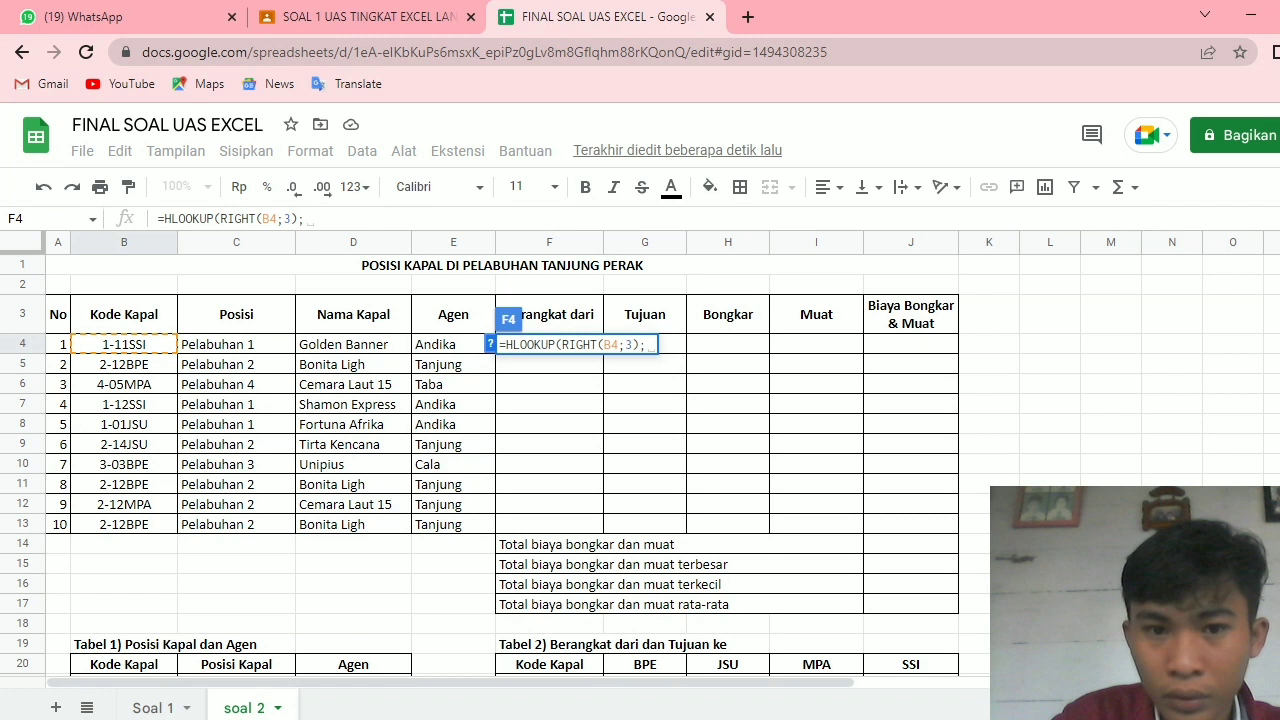
- Complete the F4 HLOOKUP with Tabel 2 range F20:J22, row index 2 and exact match 0
scroll(640, 450, "down", 3)
left_click_drag(549, 505, 910, 547)
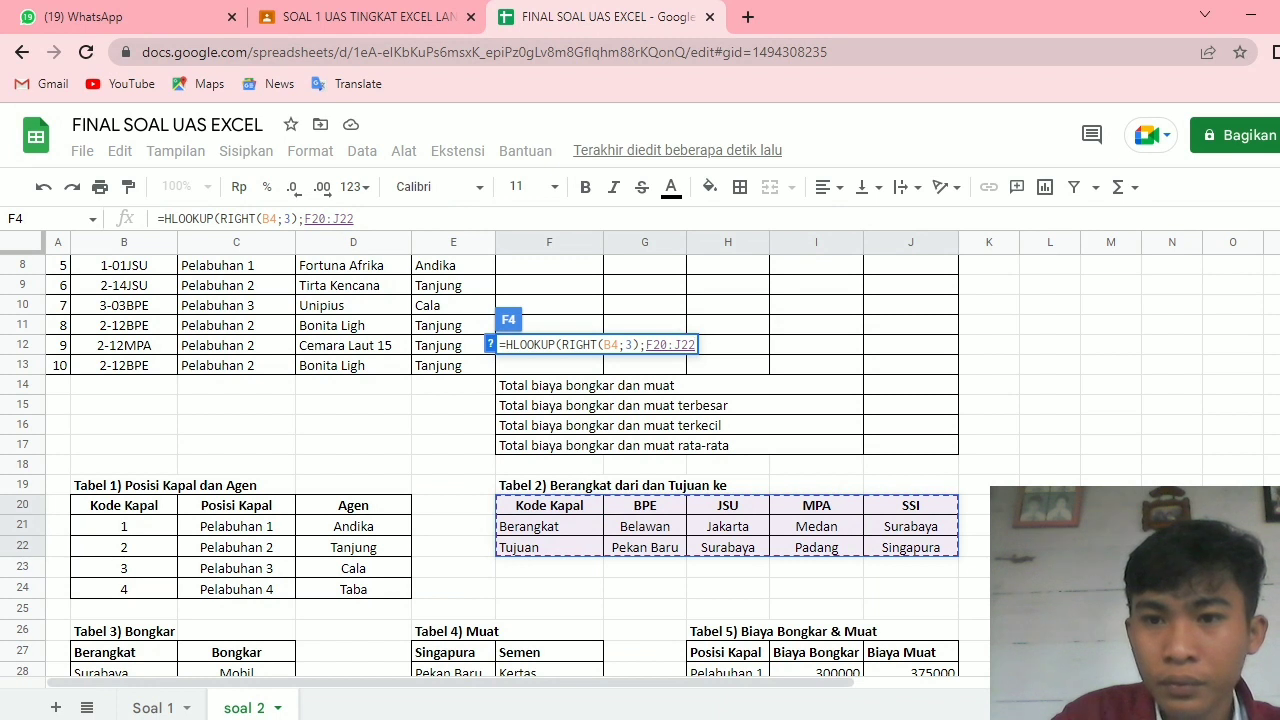
scroll(640, 450, "up", 3)
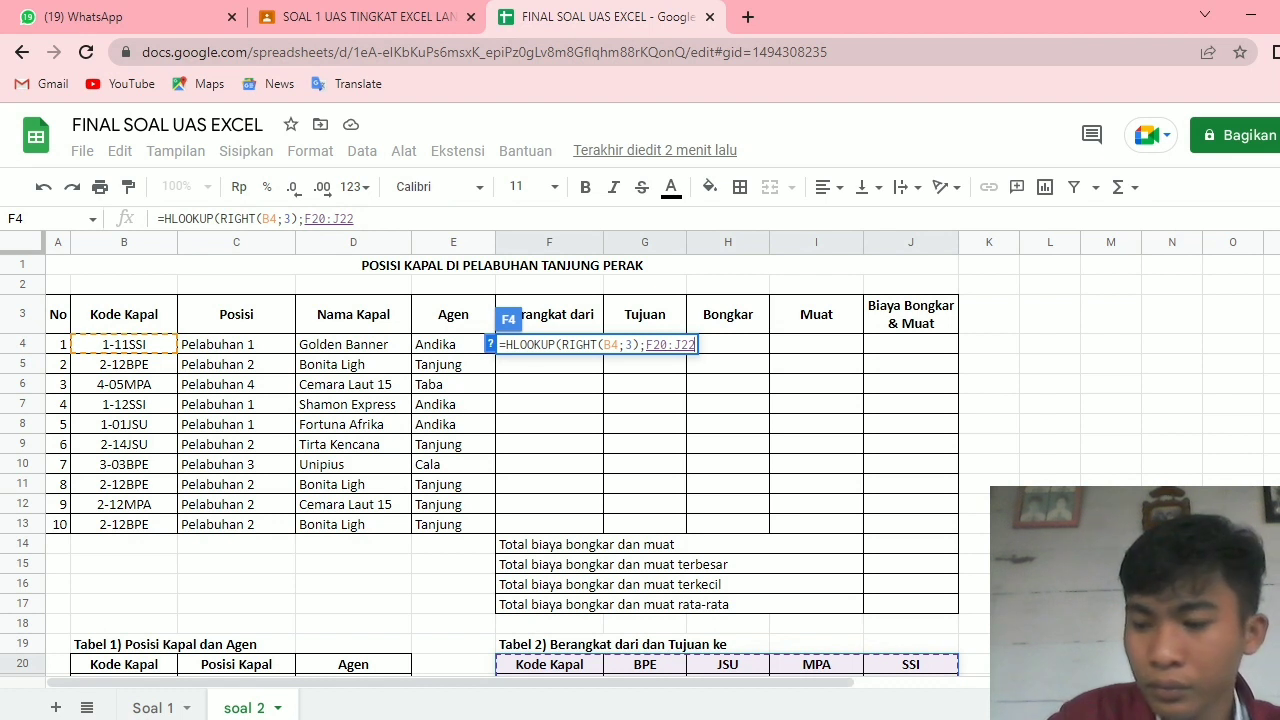
type(";")
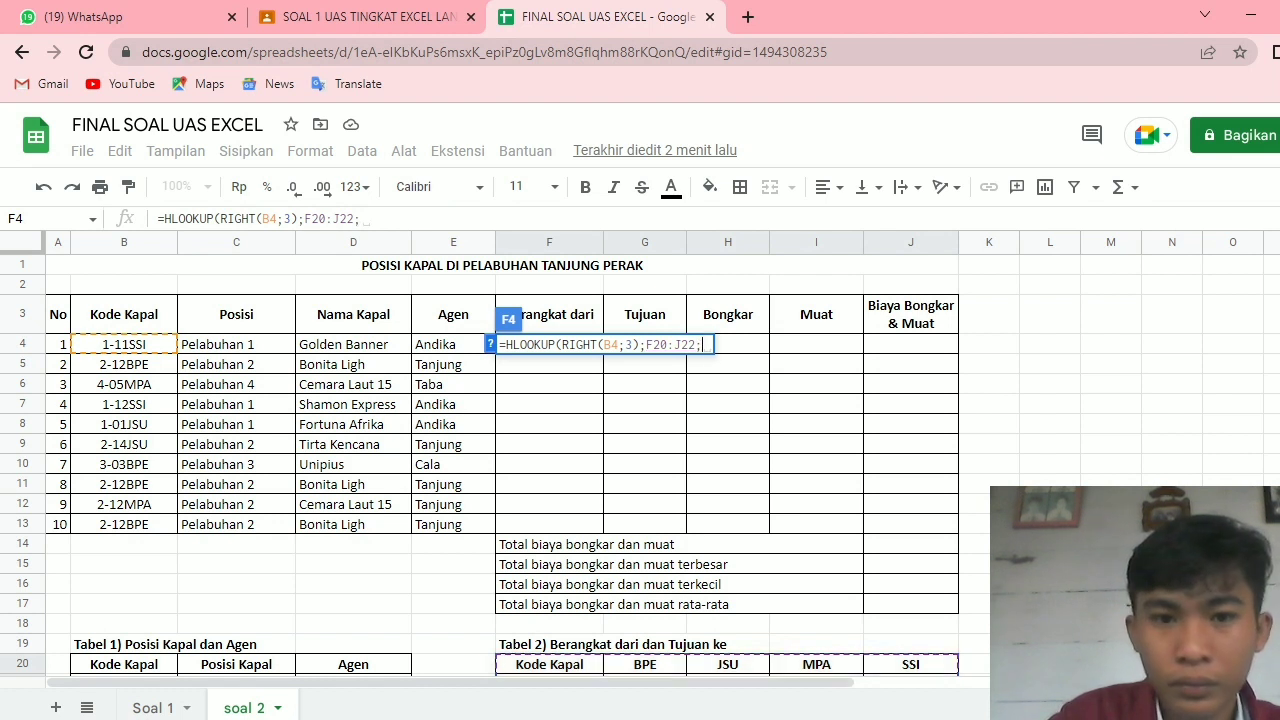
type("2")
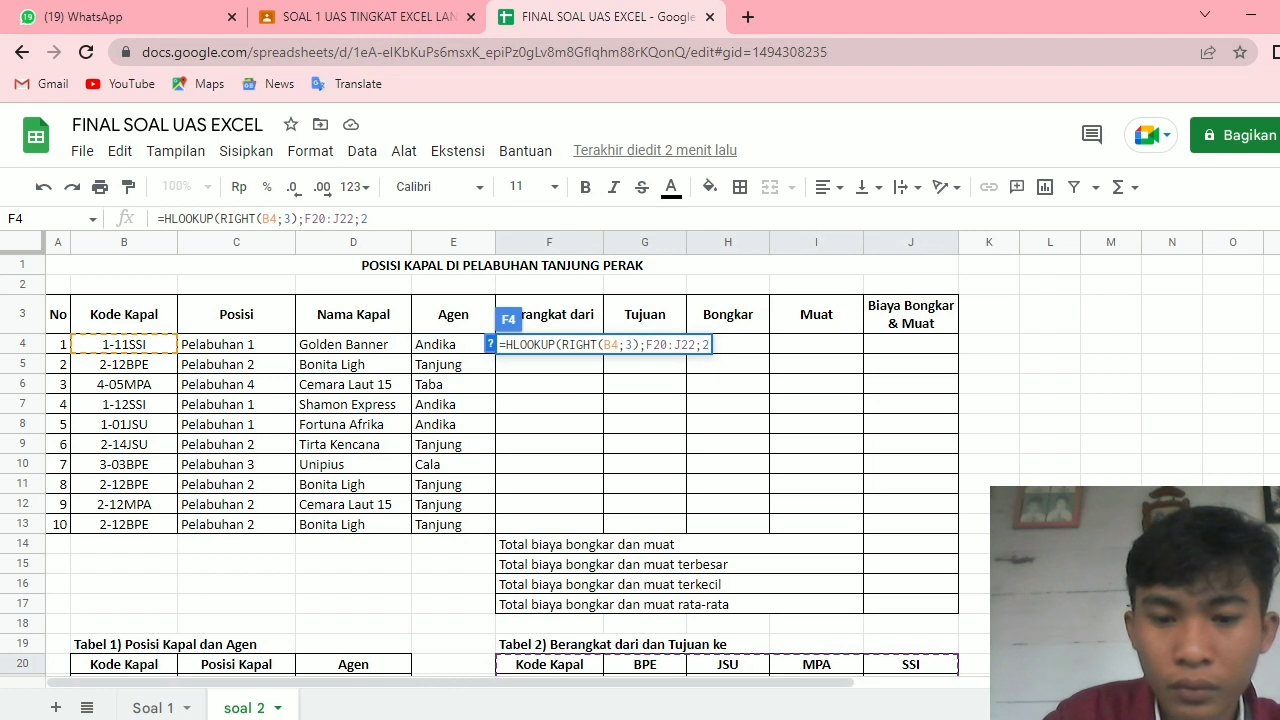
type(";0)")
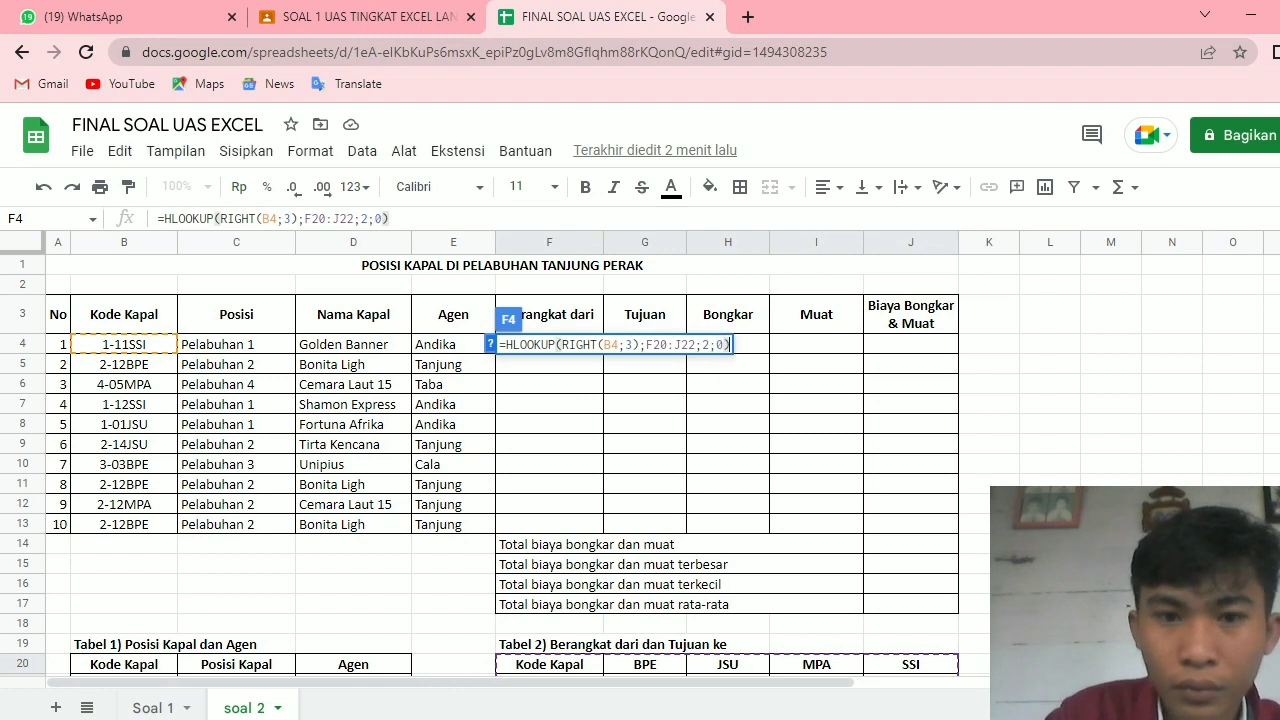
key("Return")
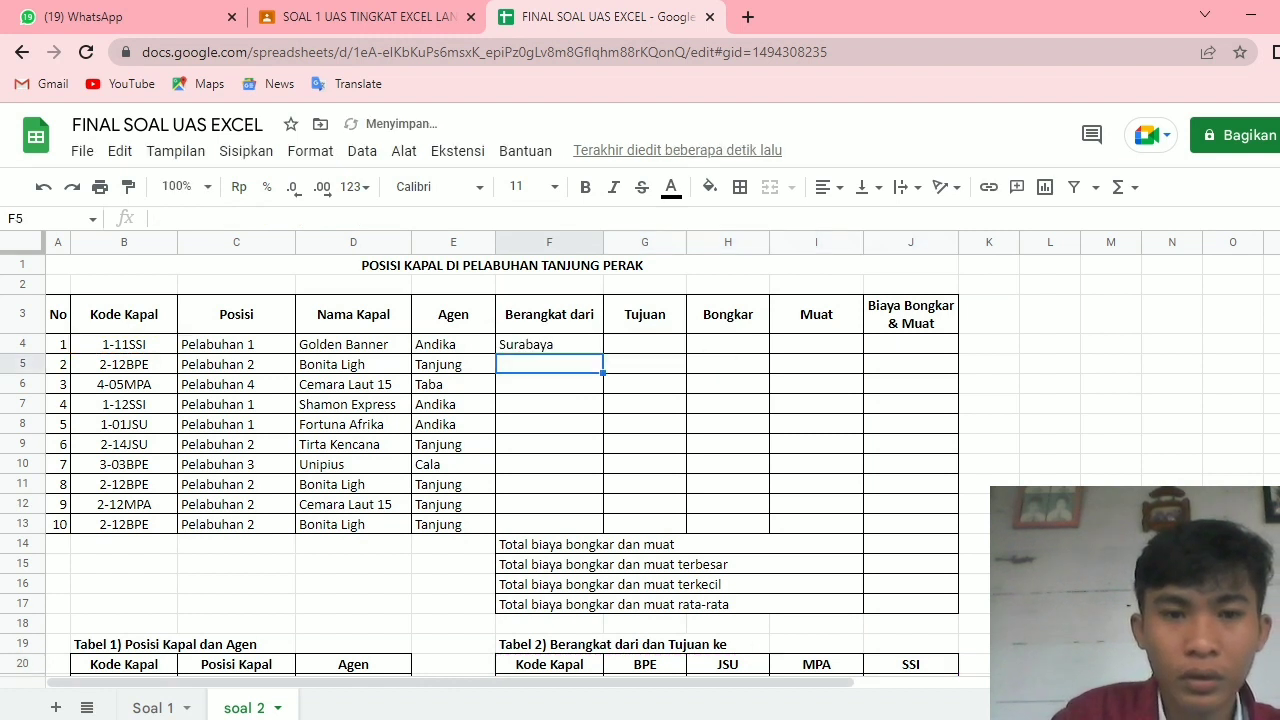
- Try filling the F4 formula down to F13 with its unlocked range, and clear the copies in F5:F13
left_click(549, 344)
left_click_drag(603, 354, 600, 532)
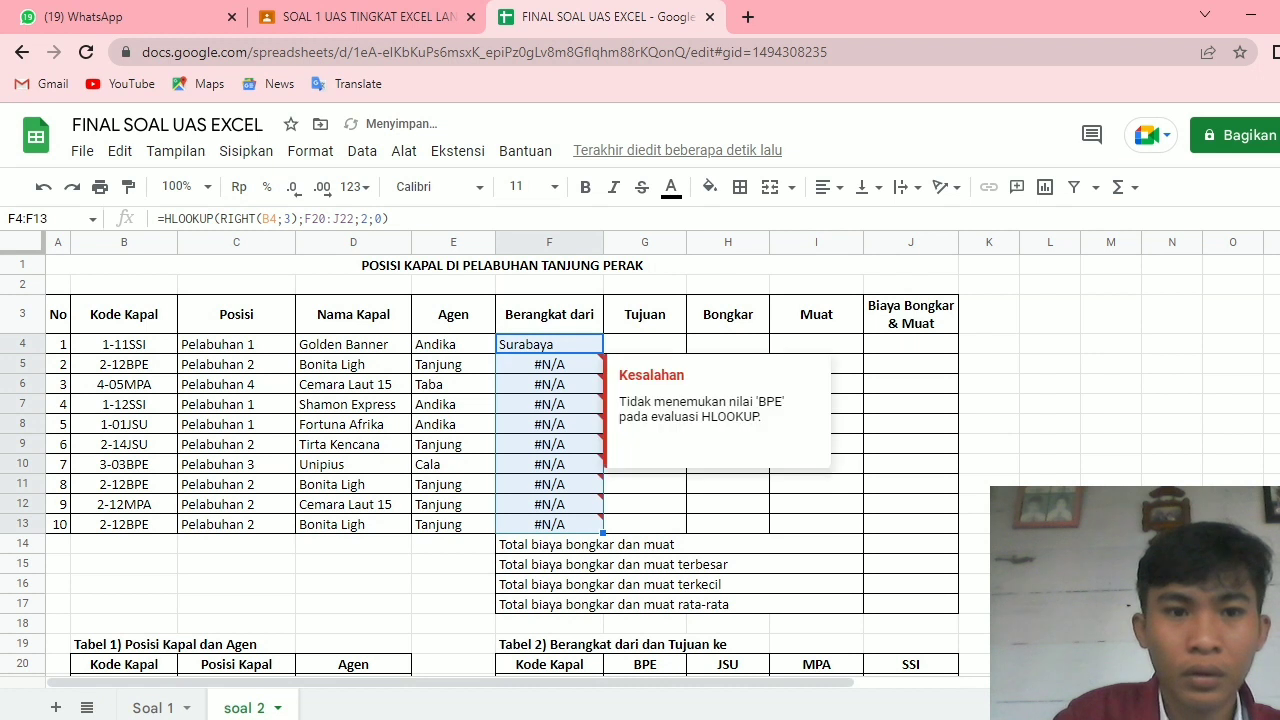
mouse_move(550, 404)
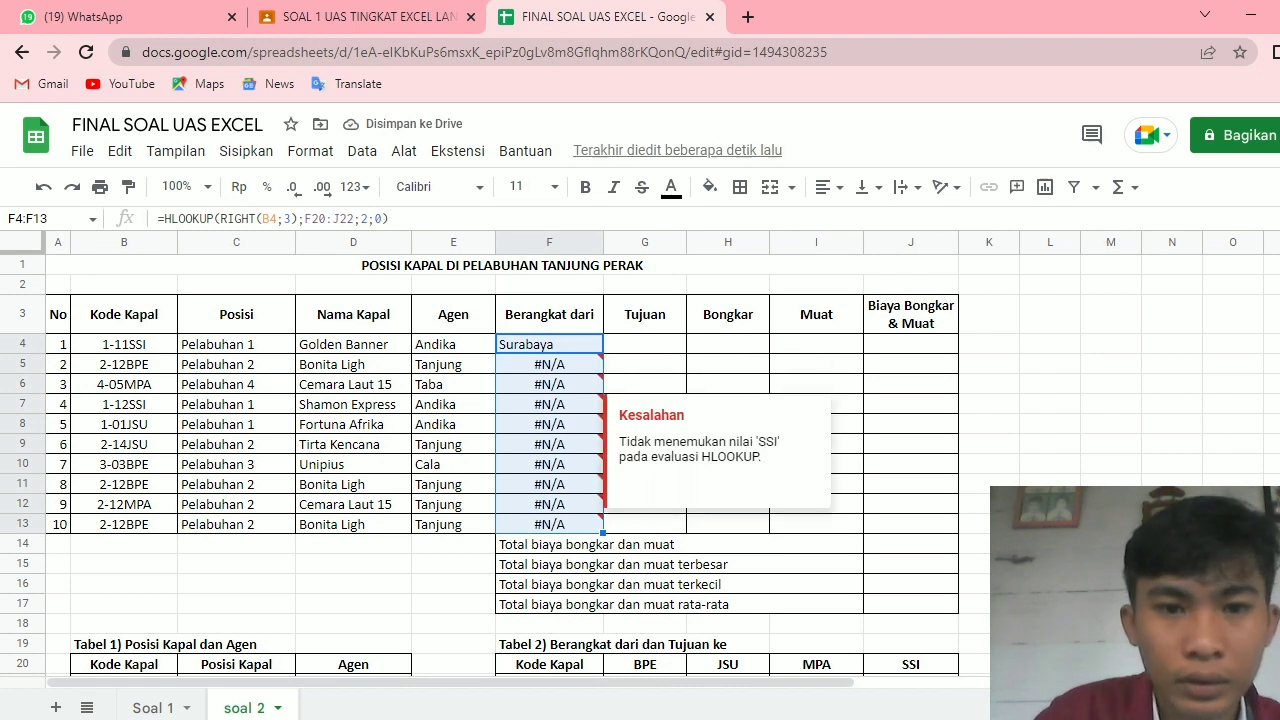
left_click(549, 344)
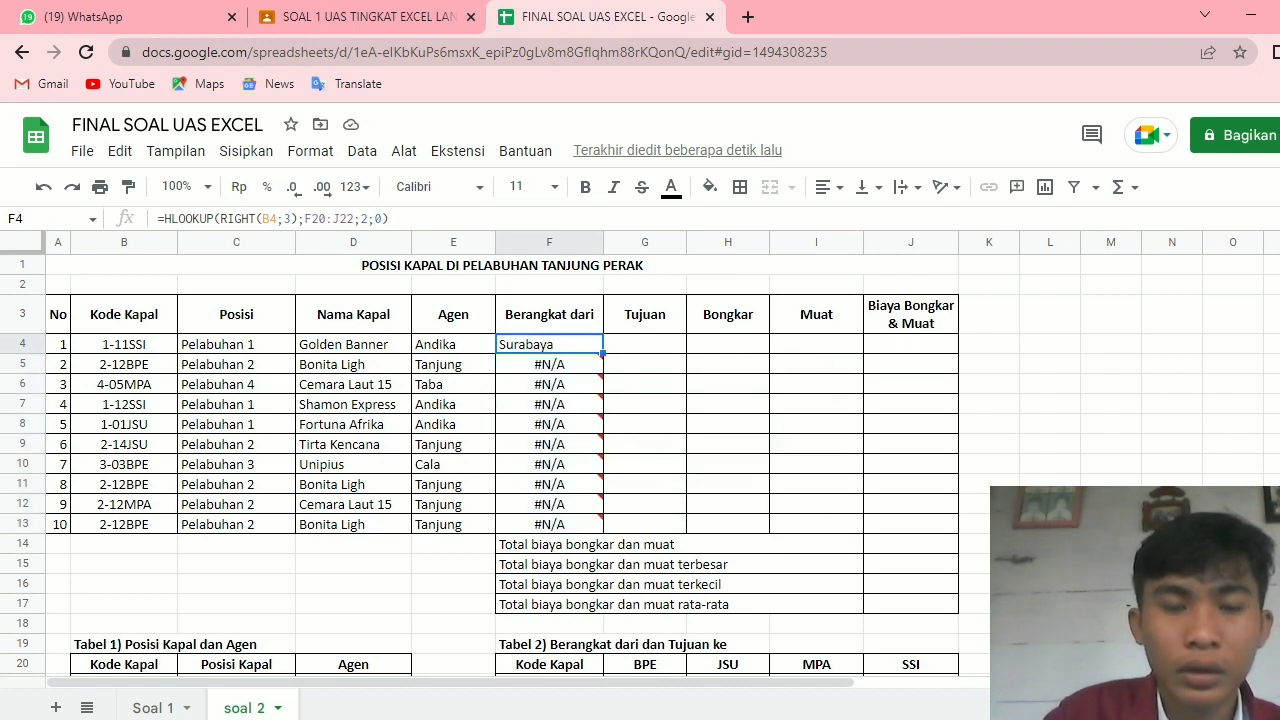
left_click_drag(549, 364, 549, 524)
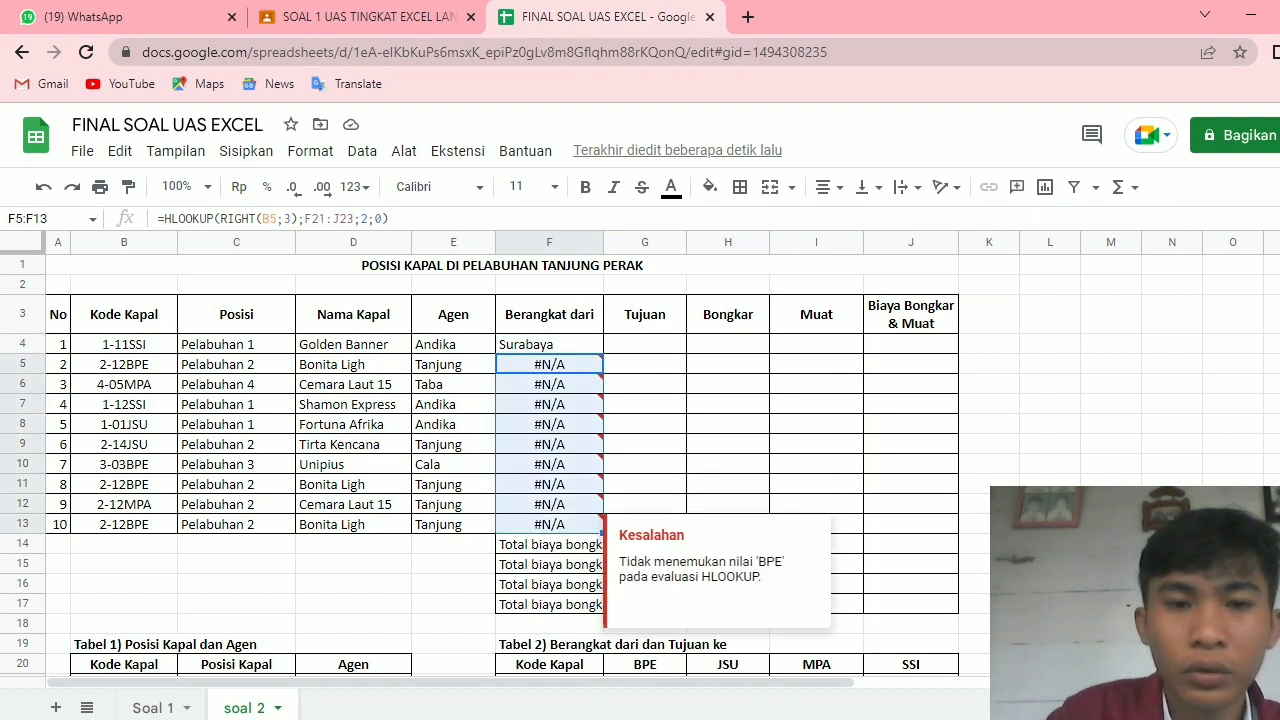
key("Delete")
- Lock the HLOOKUP range in F4 as $F$20:$J$22 and fill the formula down to F13
left_click(549, 344)
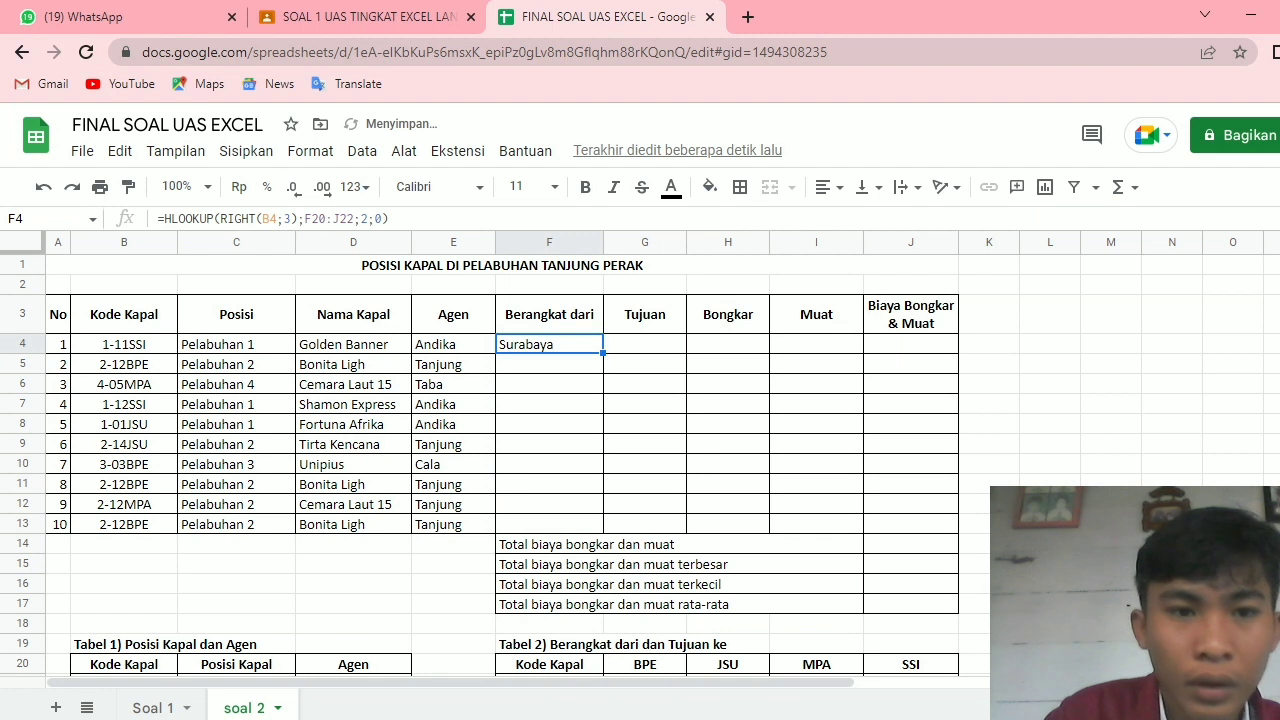
left_click(337, 218)
left_click_drag(305, 218, 354, 218)
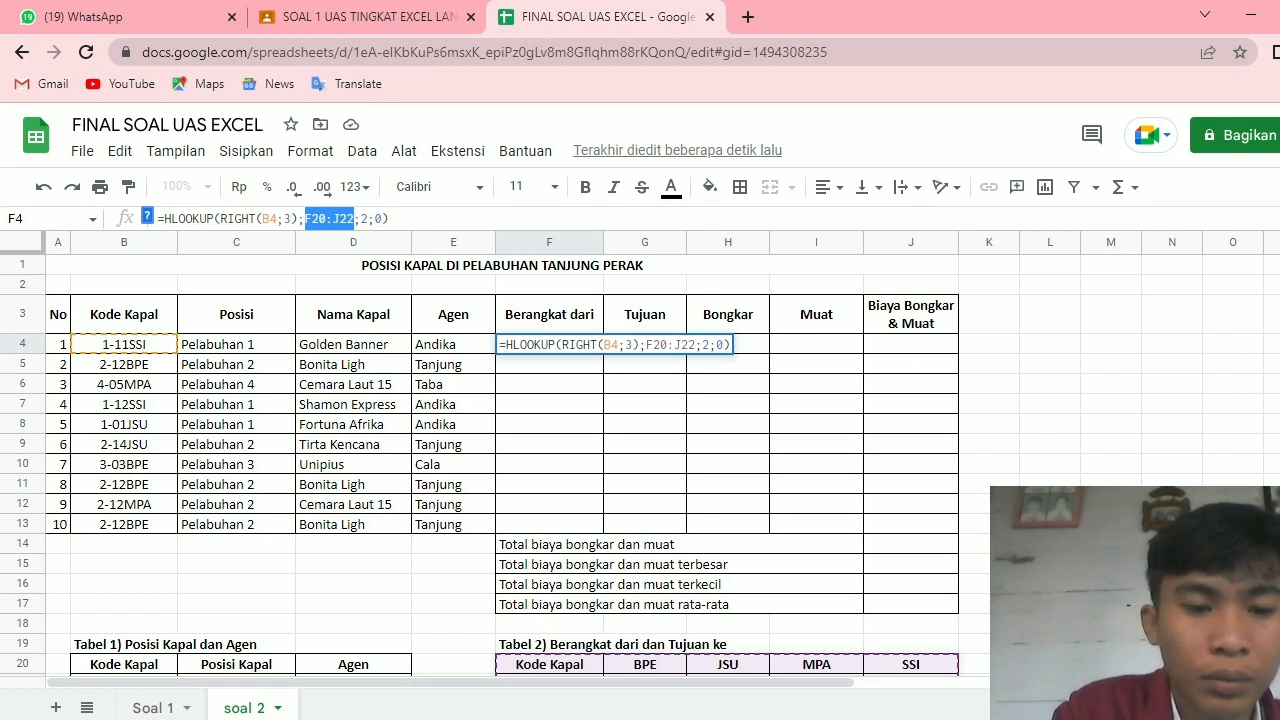
key("F4")
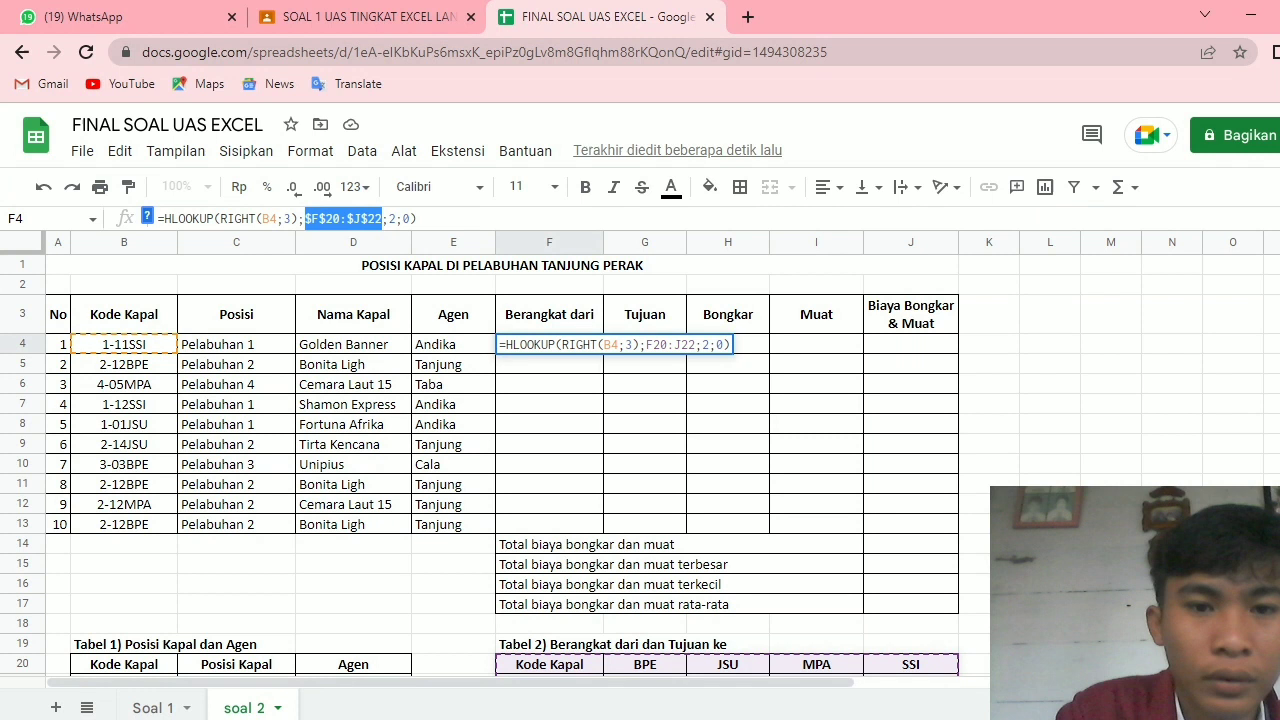
key("Return")
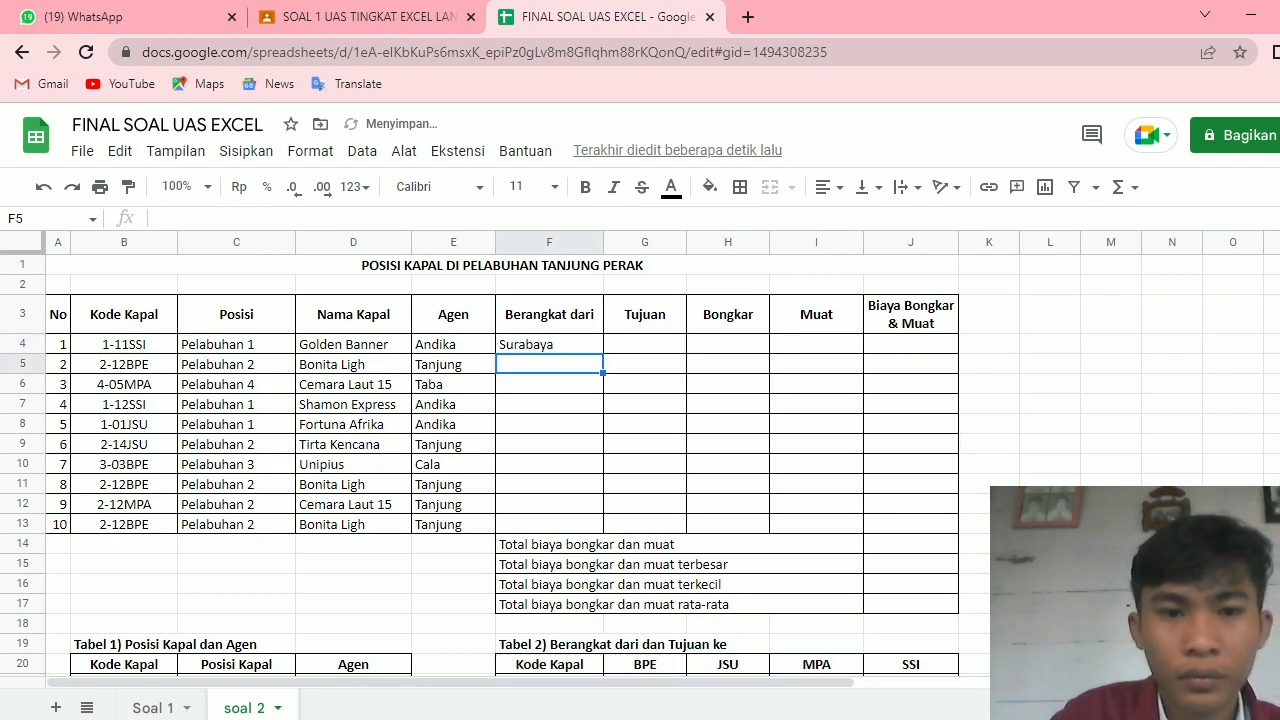
left_click(549, 344)
left_click_drag(603, 353, 602, 524)
- Start an HLOOKUP in G4 under Tujuan with RIGHT(B4;3) as its lookup value
left_click(645, 344)
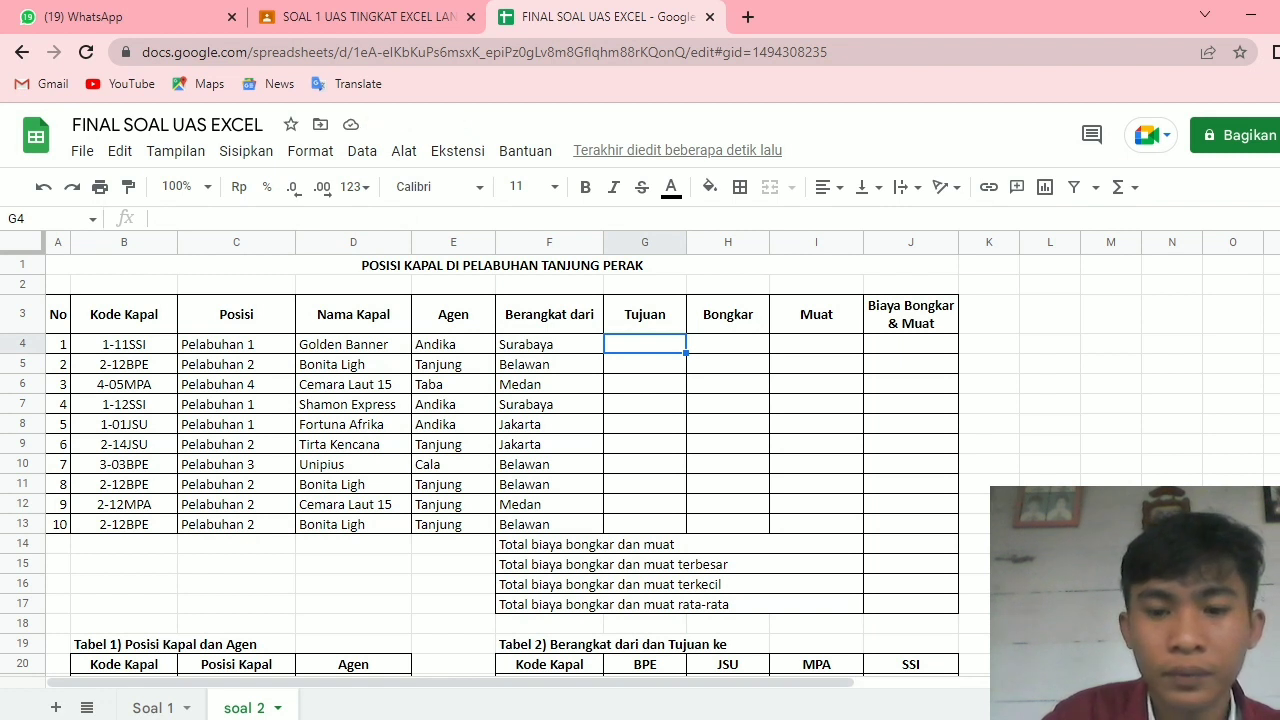
type("=")
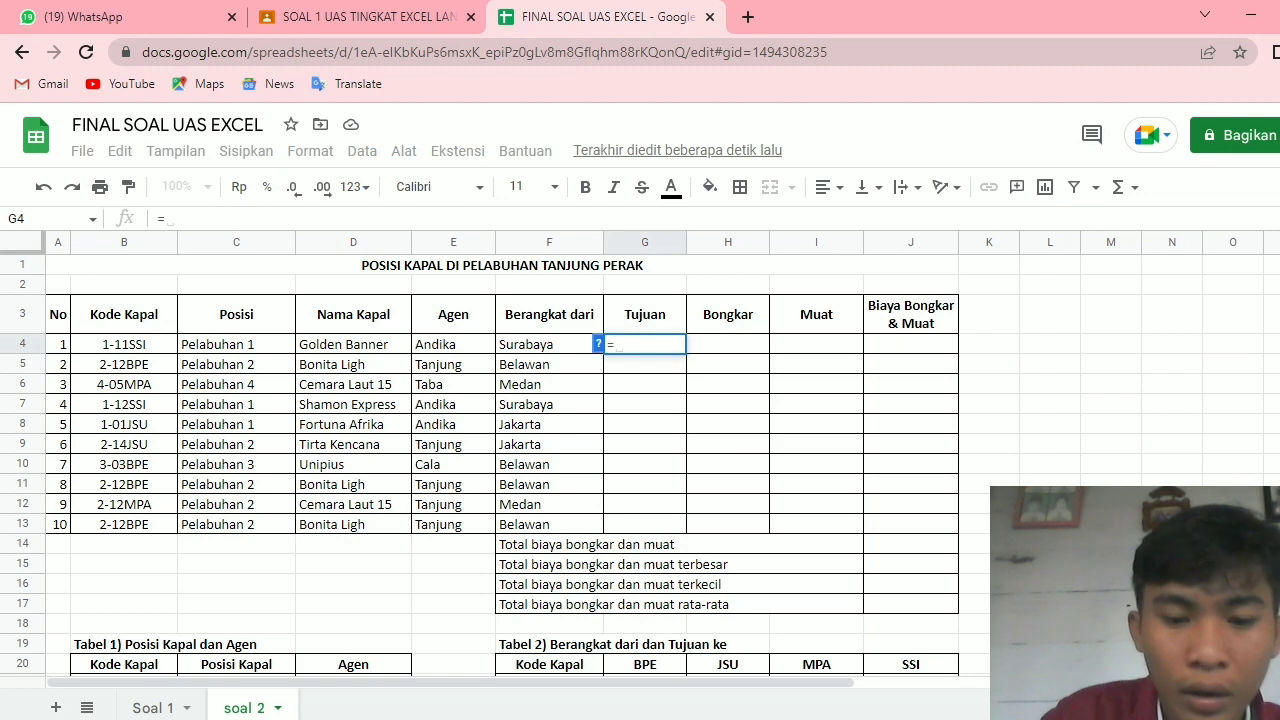
type("hloo")
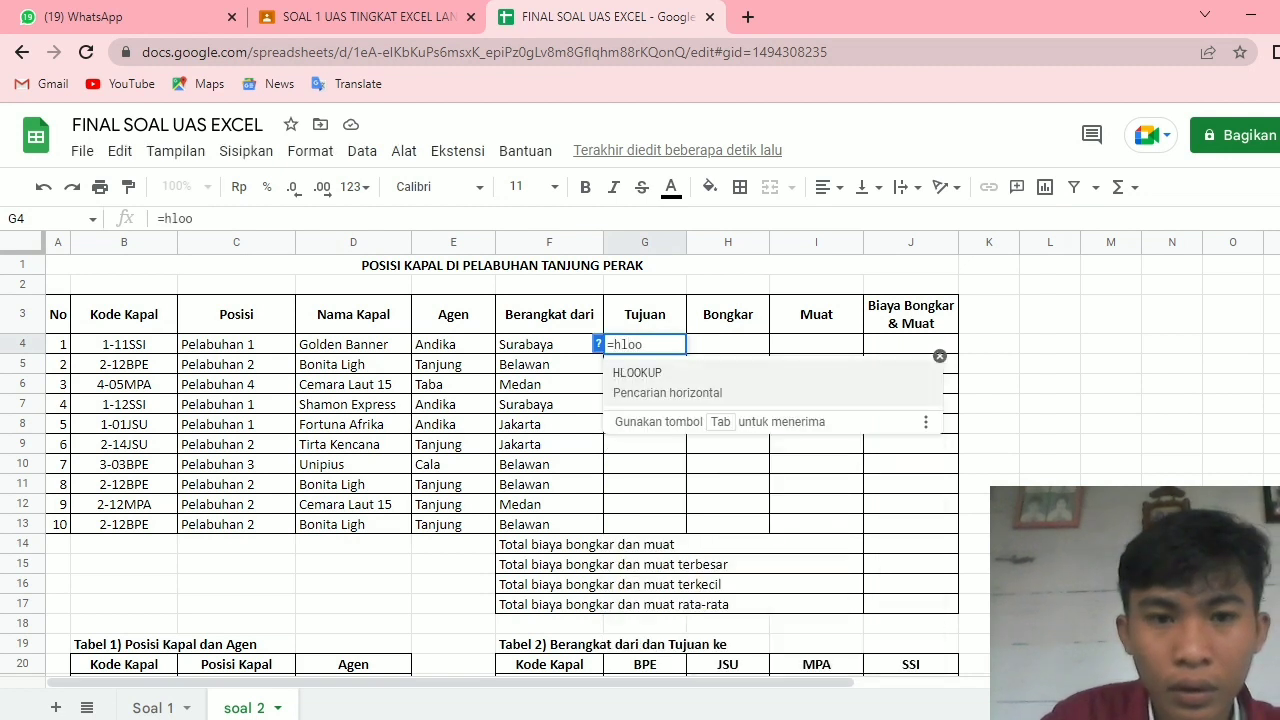
key("Tab")
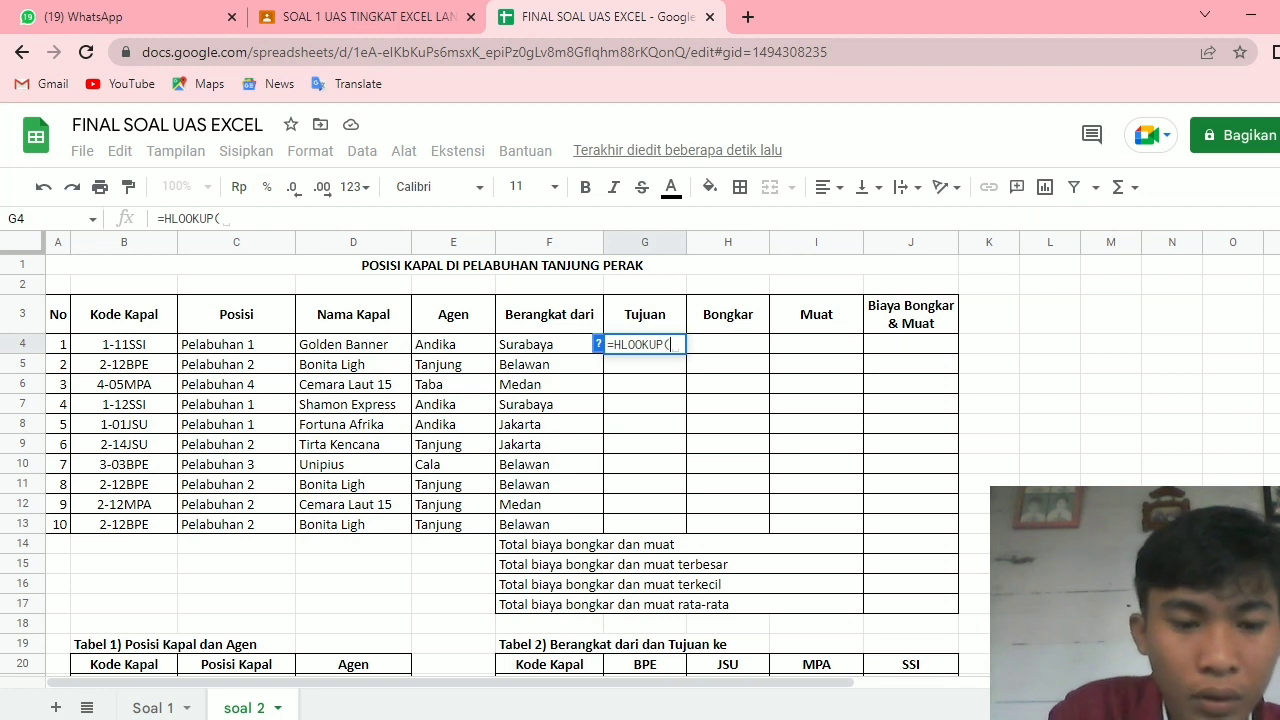
type("rig")
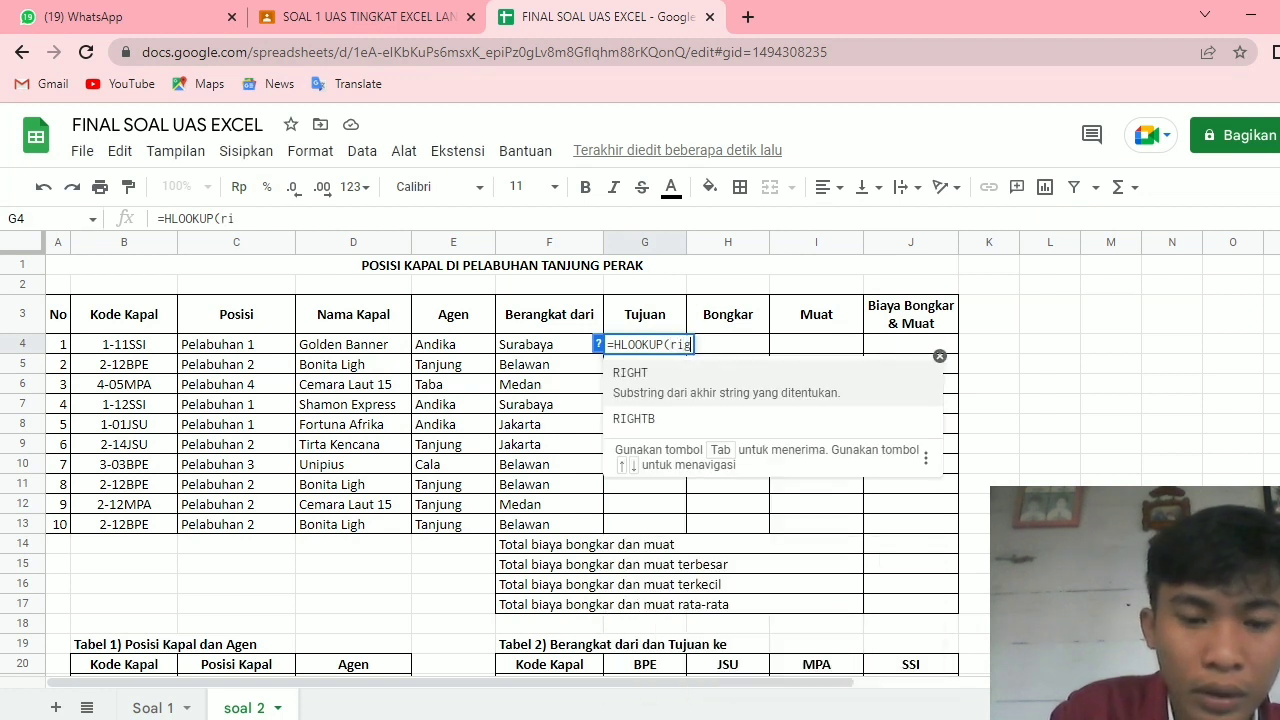
key("Tab")
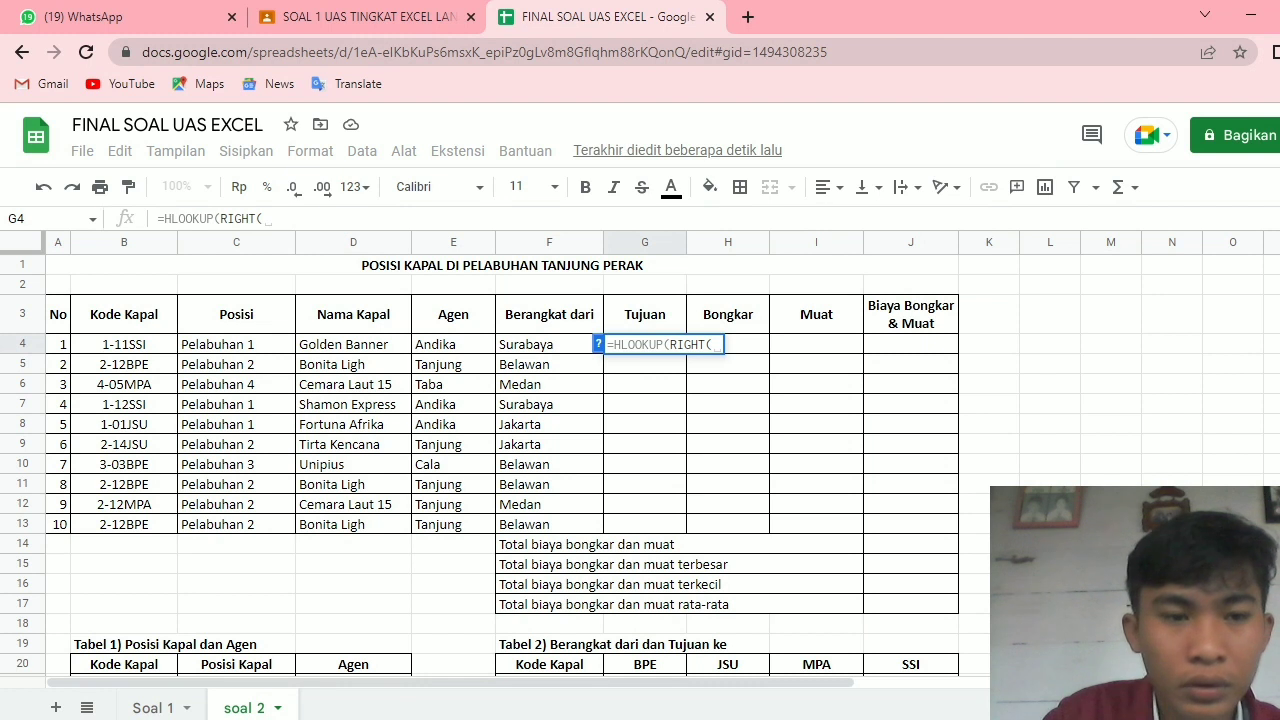
left_click(124, 344)
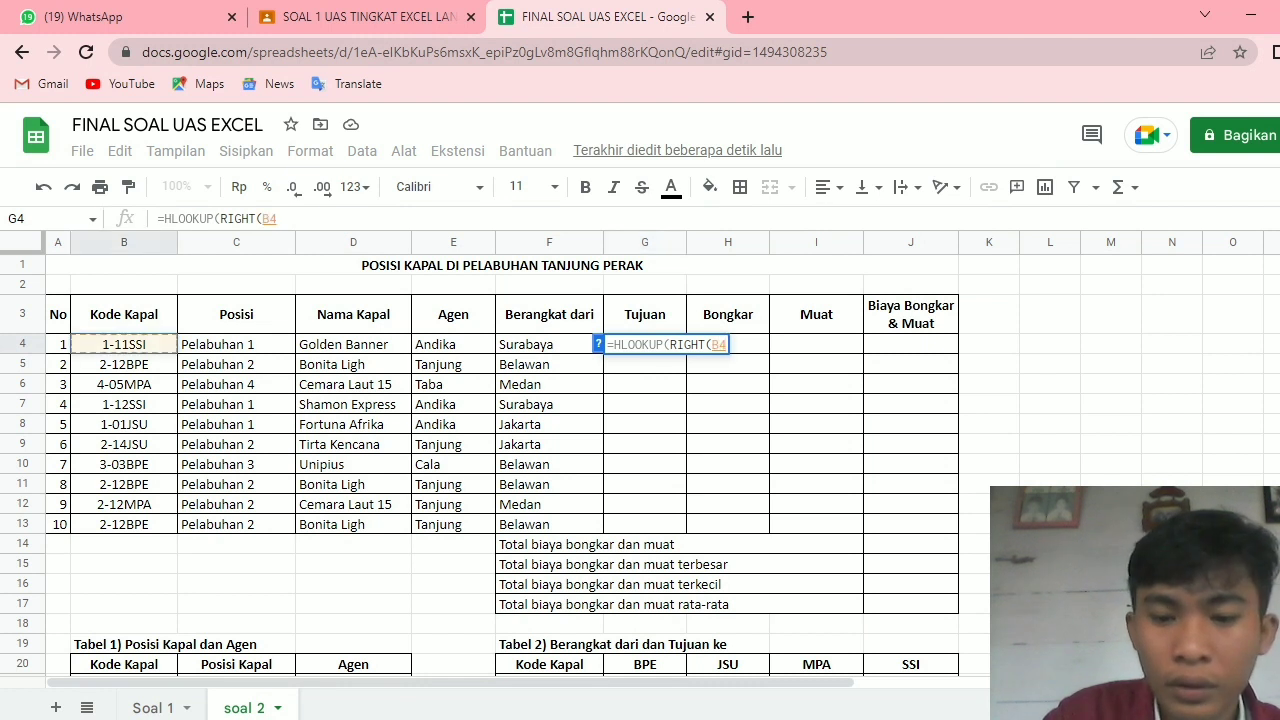
type(":")
key("BackSpace")
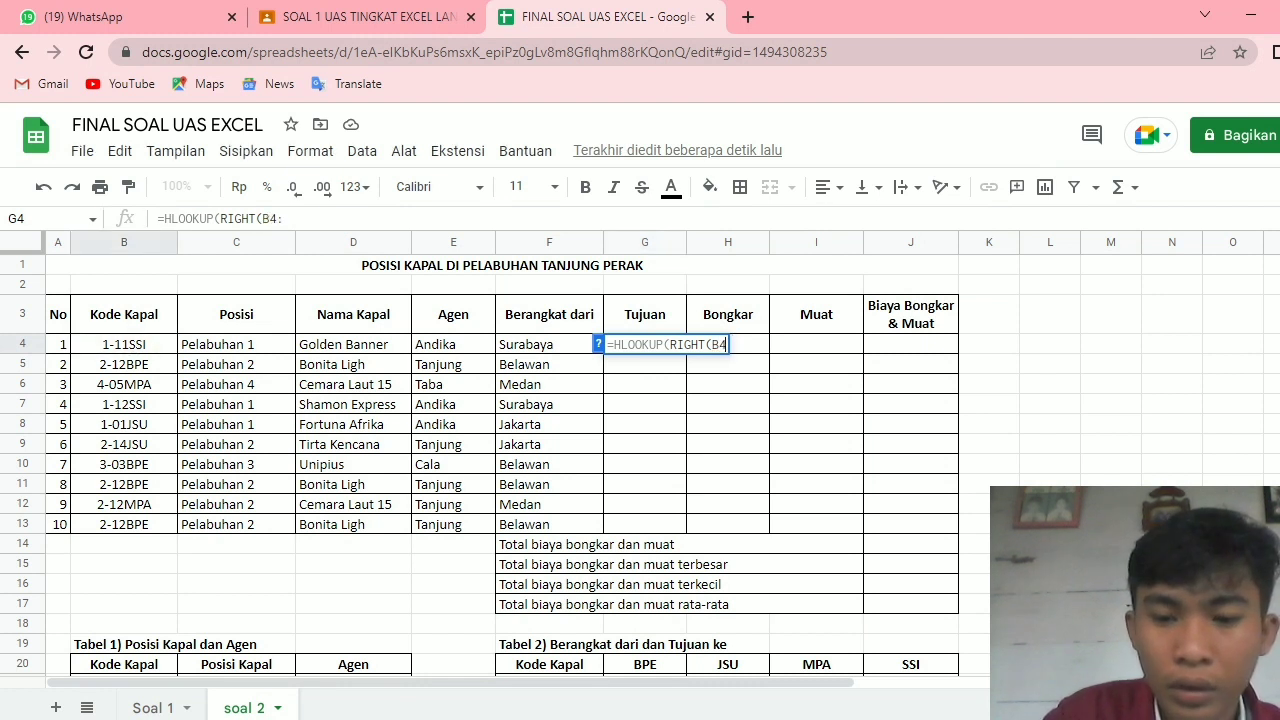
type(";3")
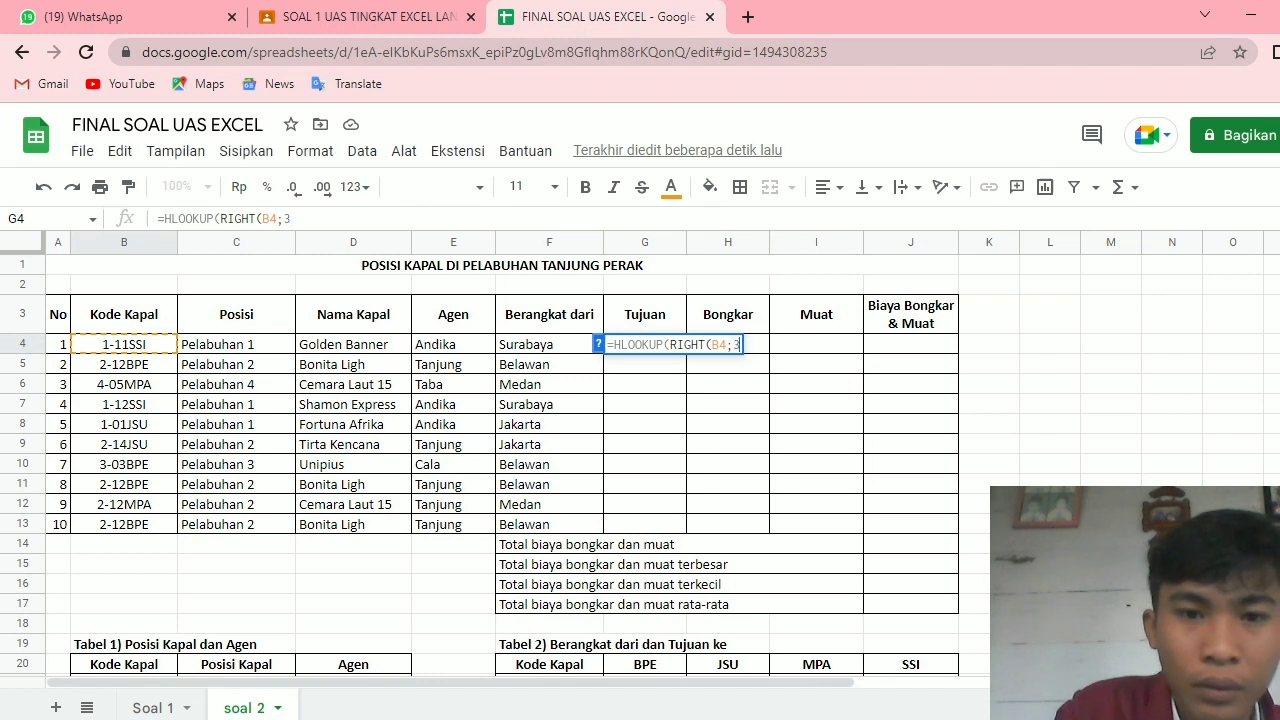
type(")")
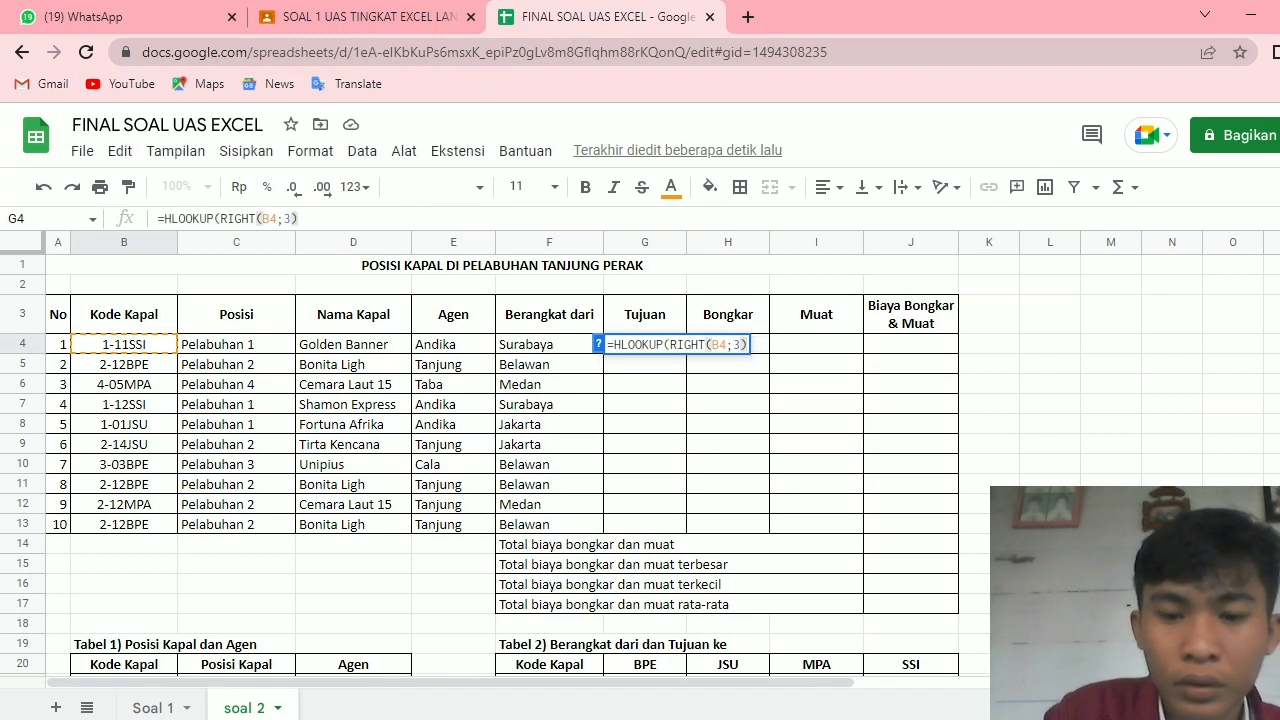
type(";")
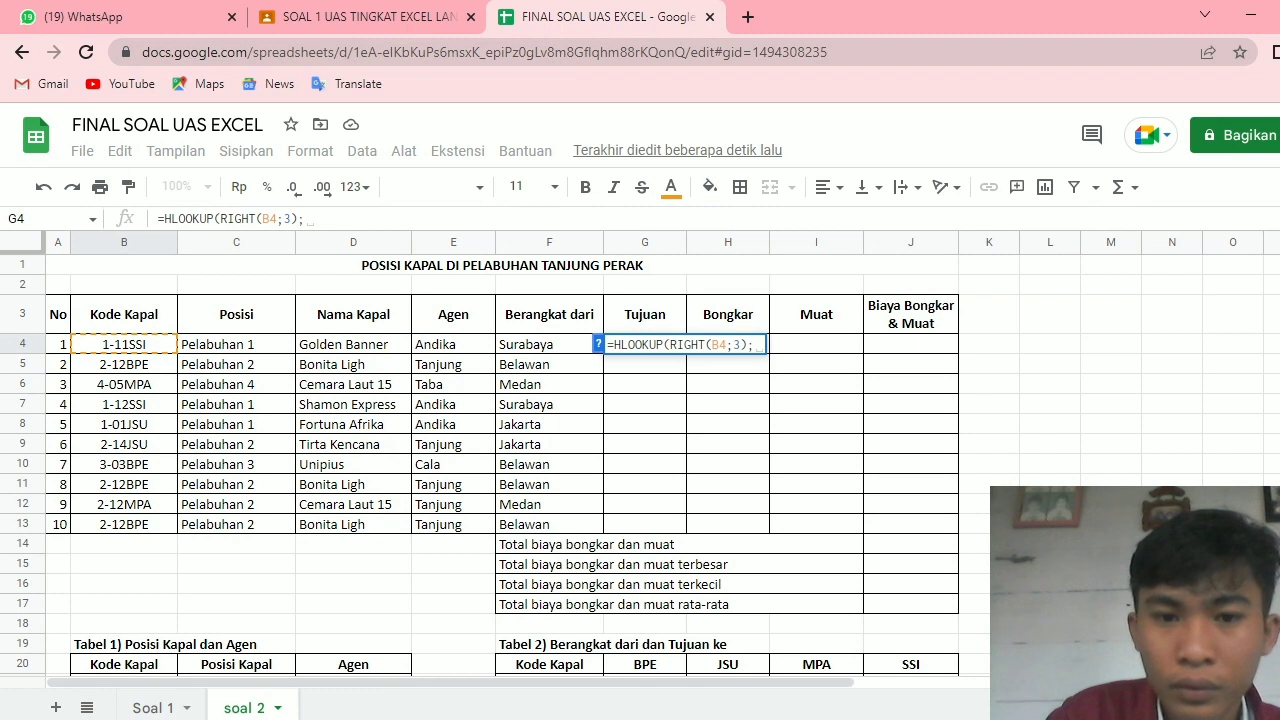
- Use Tabel 2, locked as $F$20:$J$22, as the range of the G4 HLOOKUP
scroll(500, 450, "down", 4)
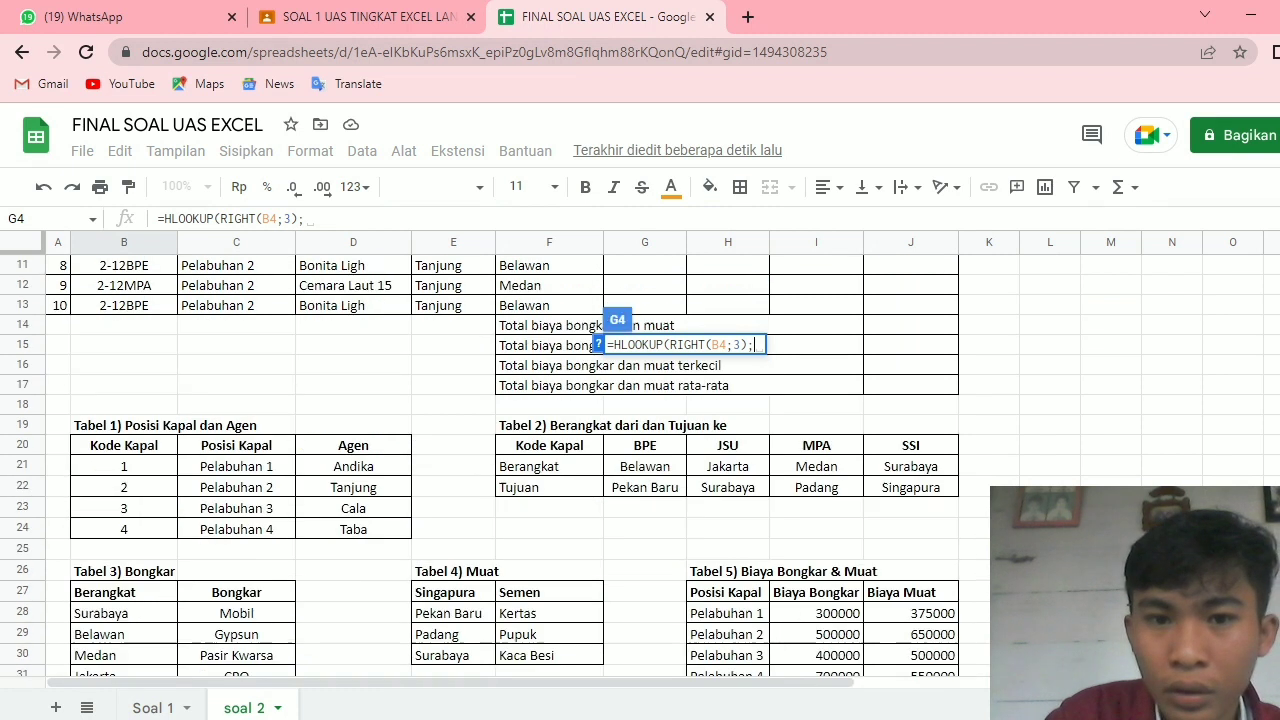
left_click_drag(549, 445, 910, 487)
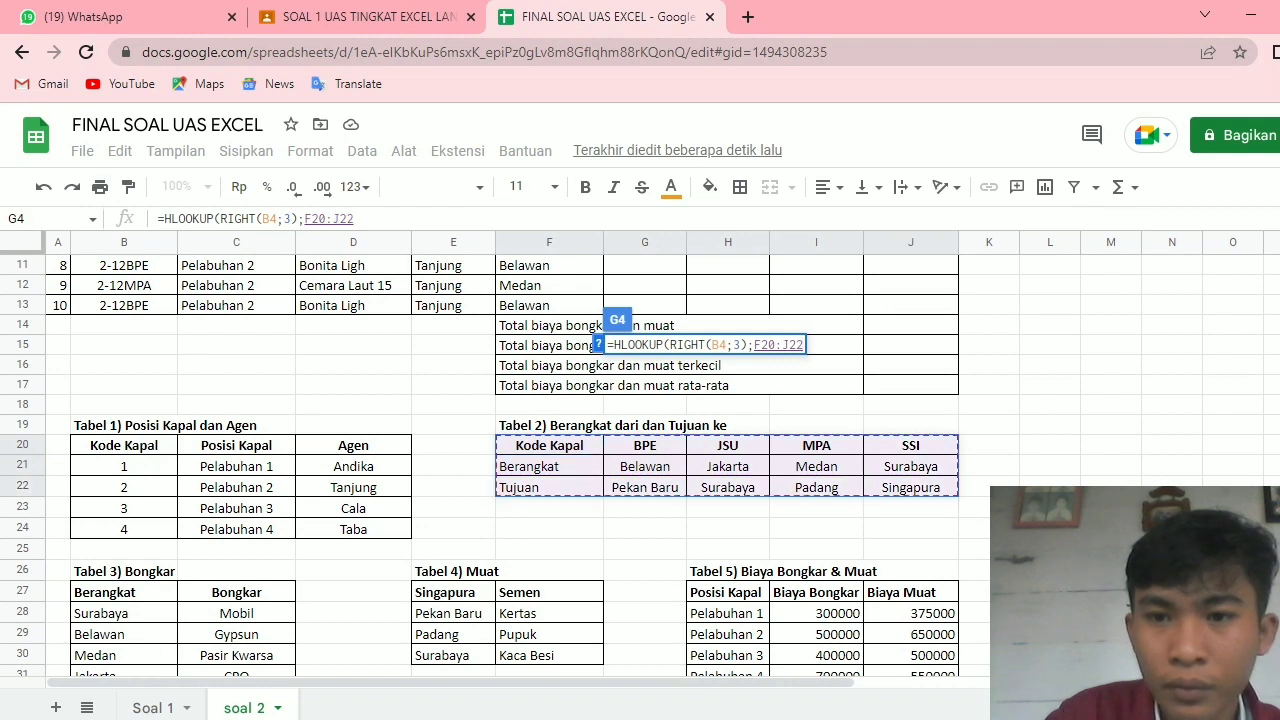
scroll(500, 450, "up", 4)
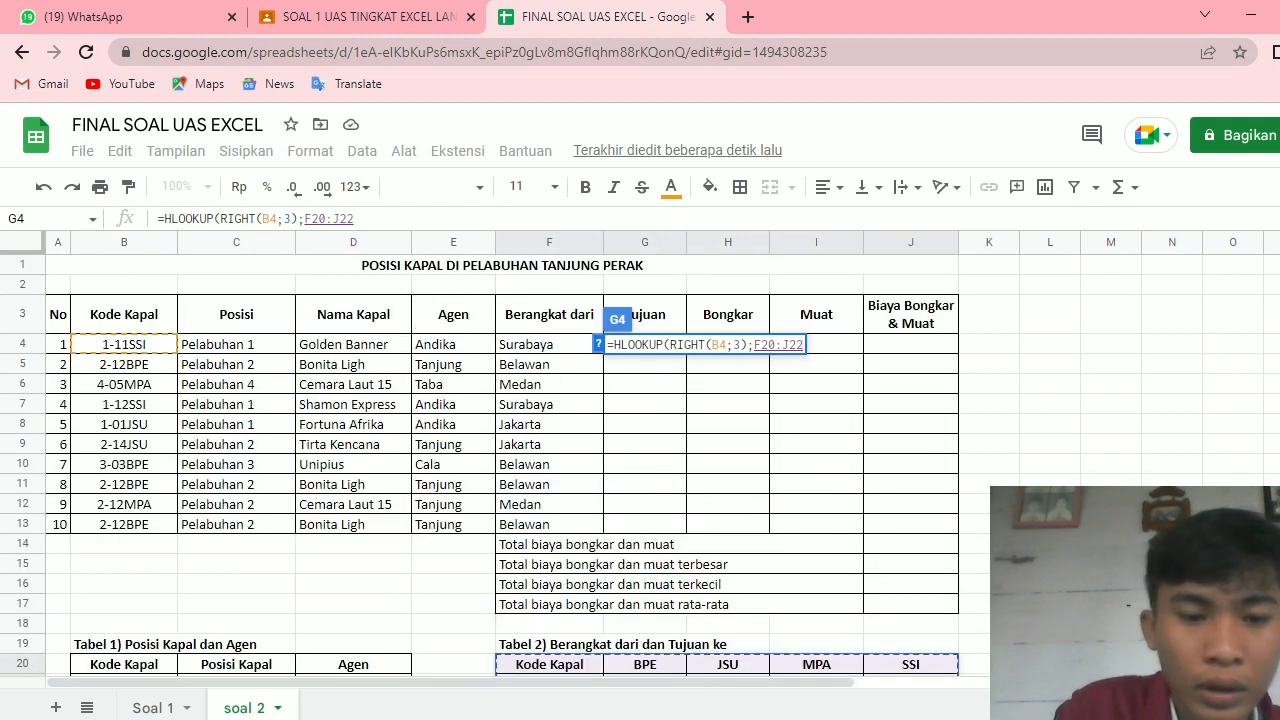
key("F4")
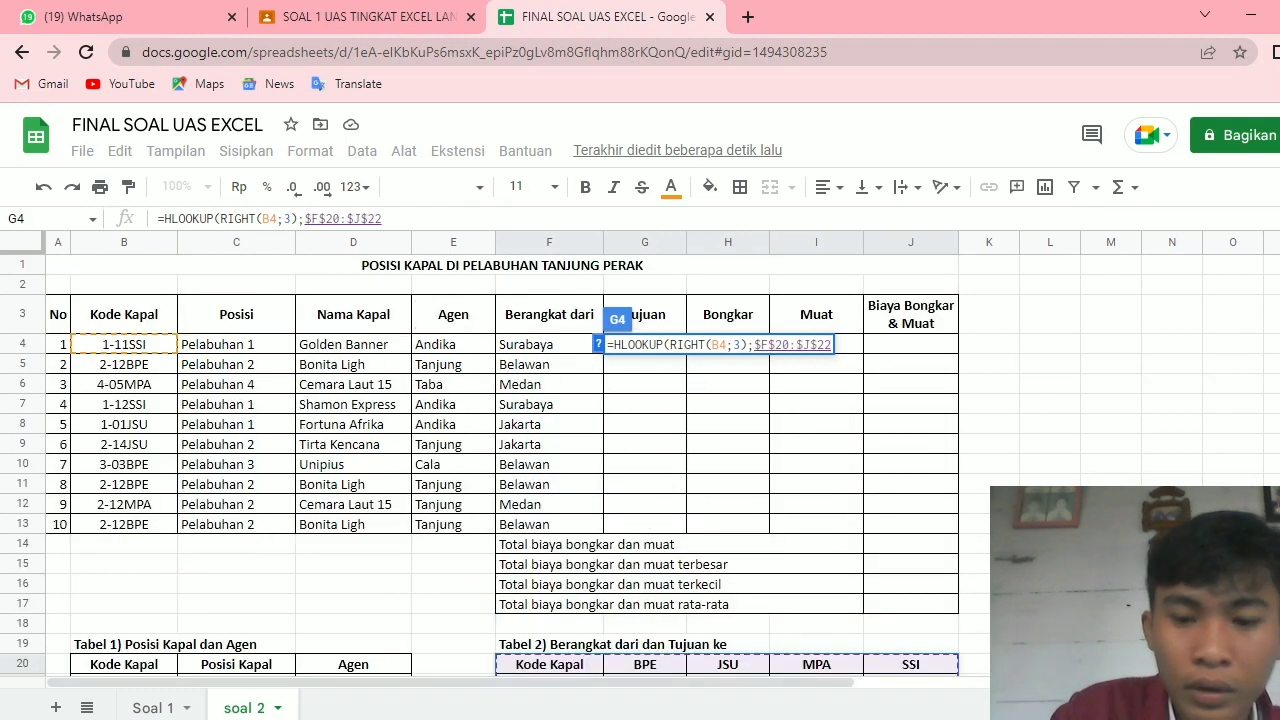
type(";")
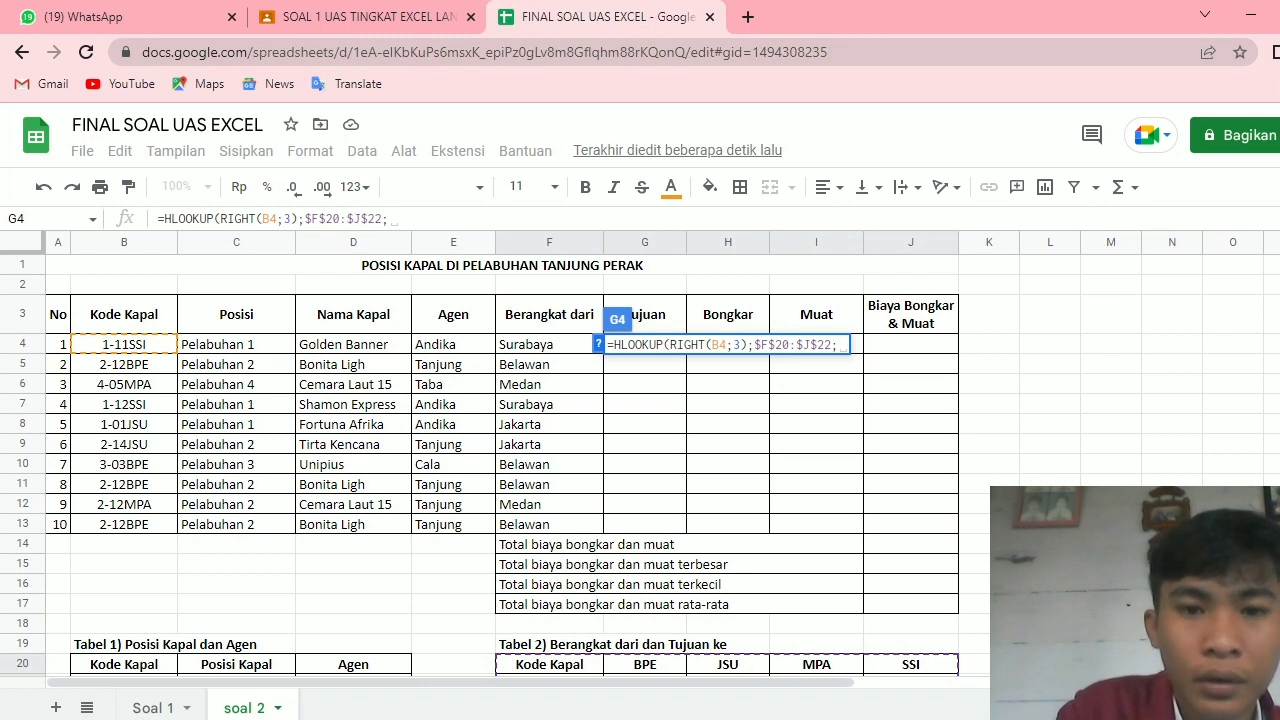
- Complete the G4 HLOOKUP with row index 3 and exact match 0, and fill it down to G13
type("3")
type(";0)")
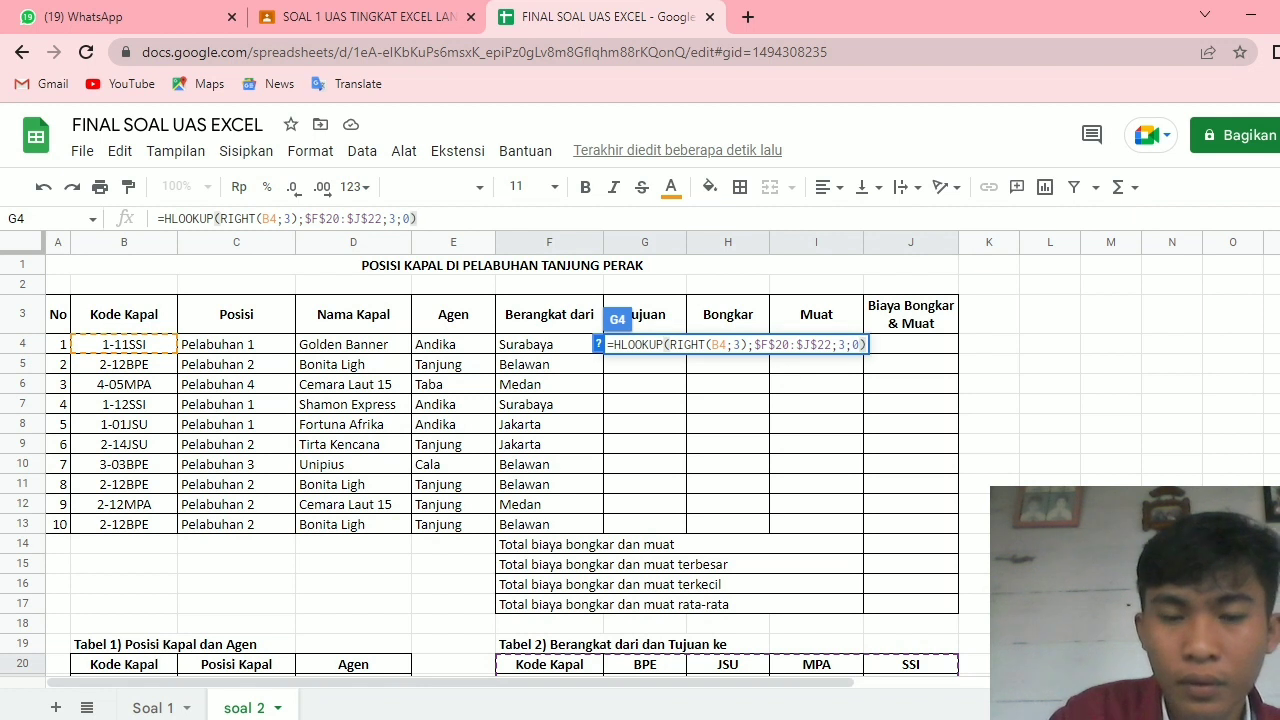
key("Return")
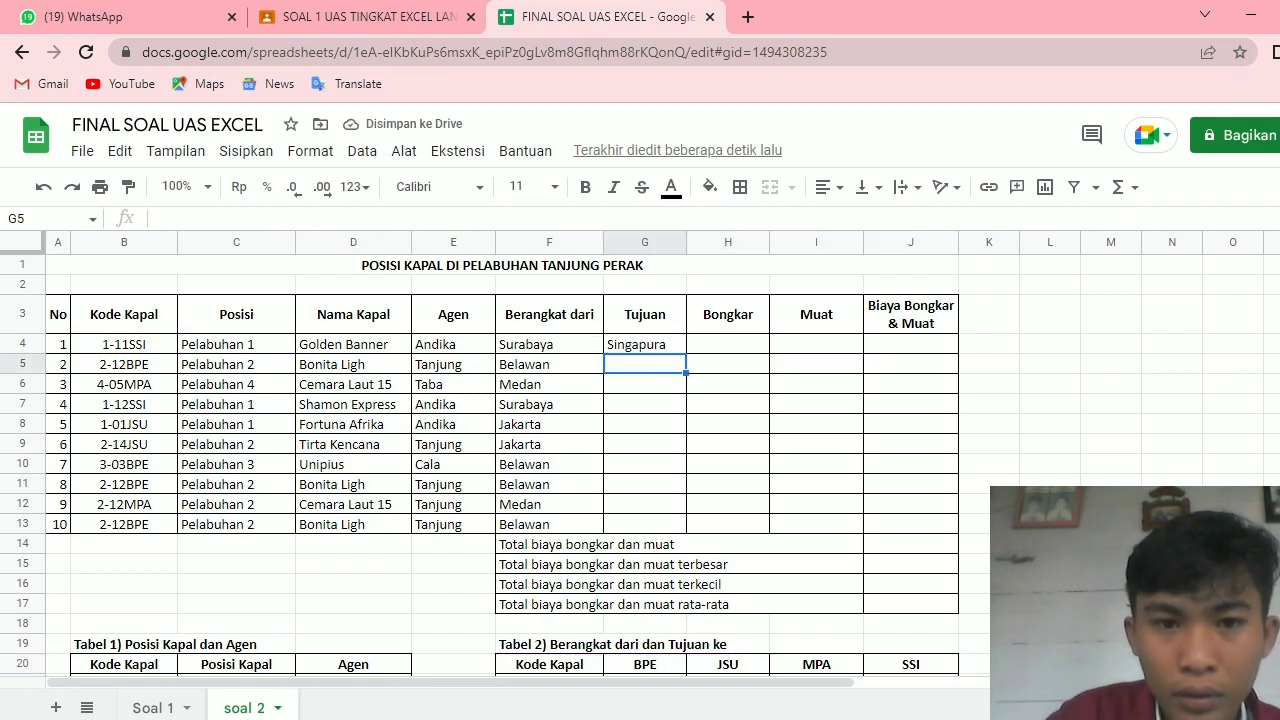
left_click(645, 344)
left_click_drag(686, 353, 686, 528)
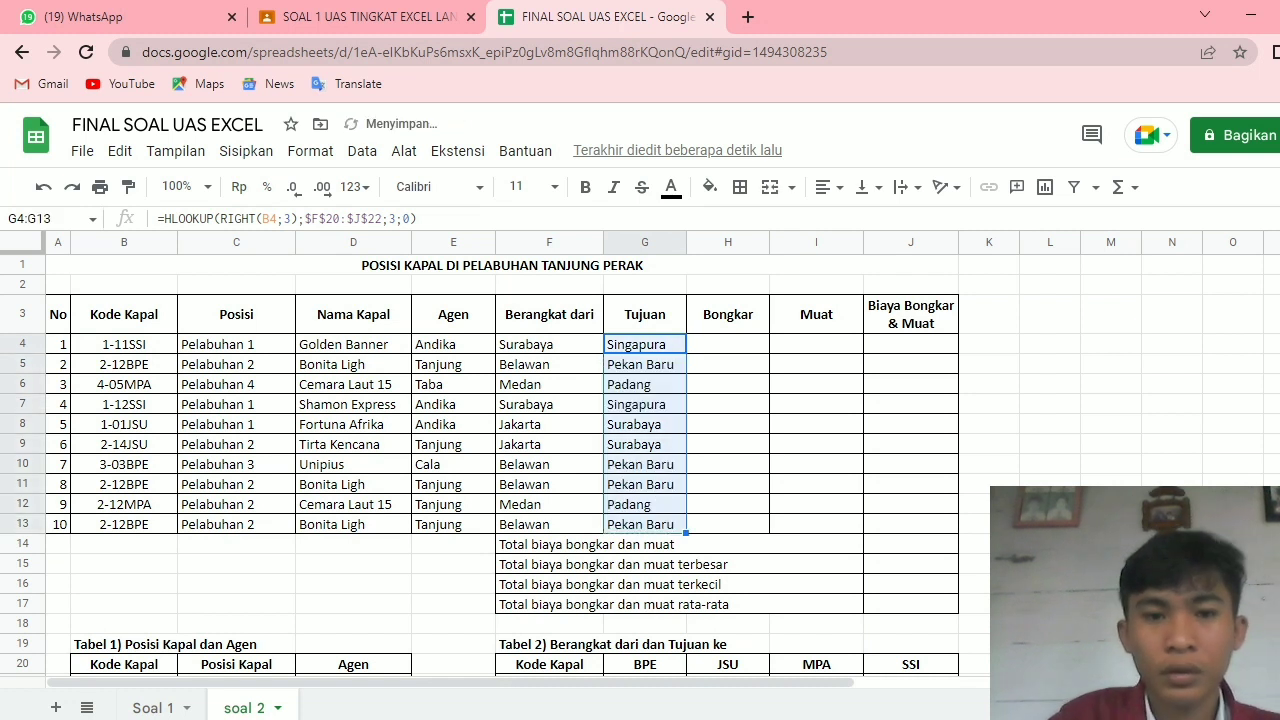
- Check the reference tables and start a VLOOKUP in H4 under Bongkar with F4, the Berangkat dari city, as its lookup value
left_click(728, 344)
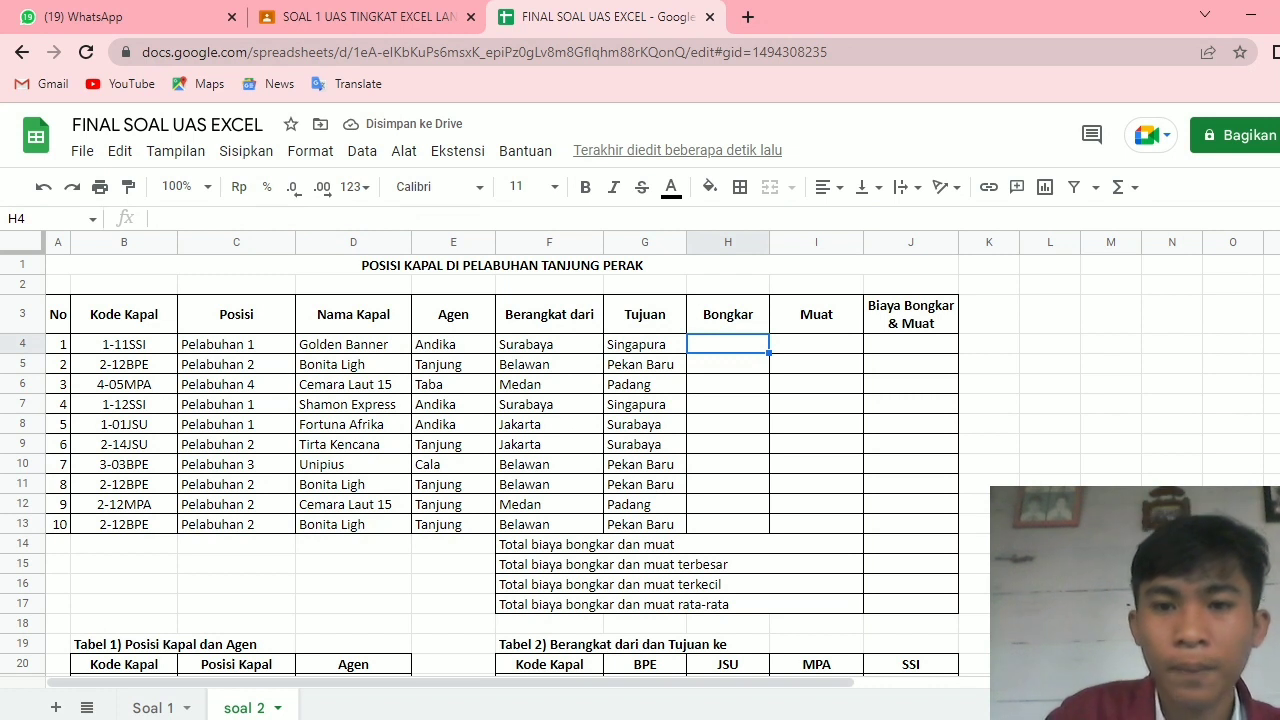
scroll(500, 450, "down", 5)
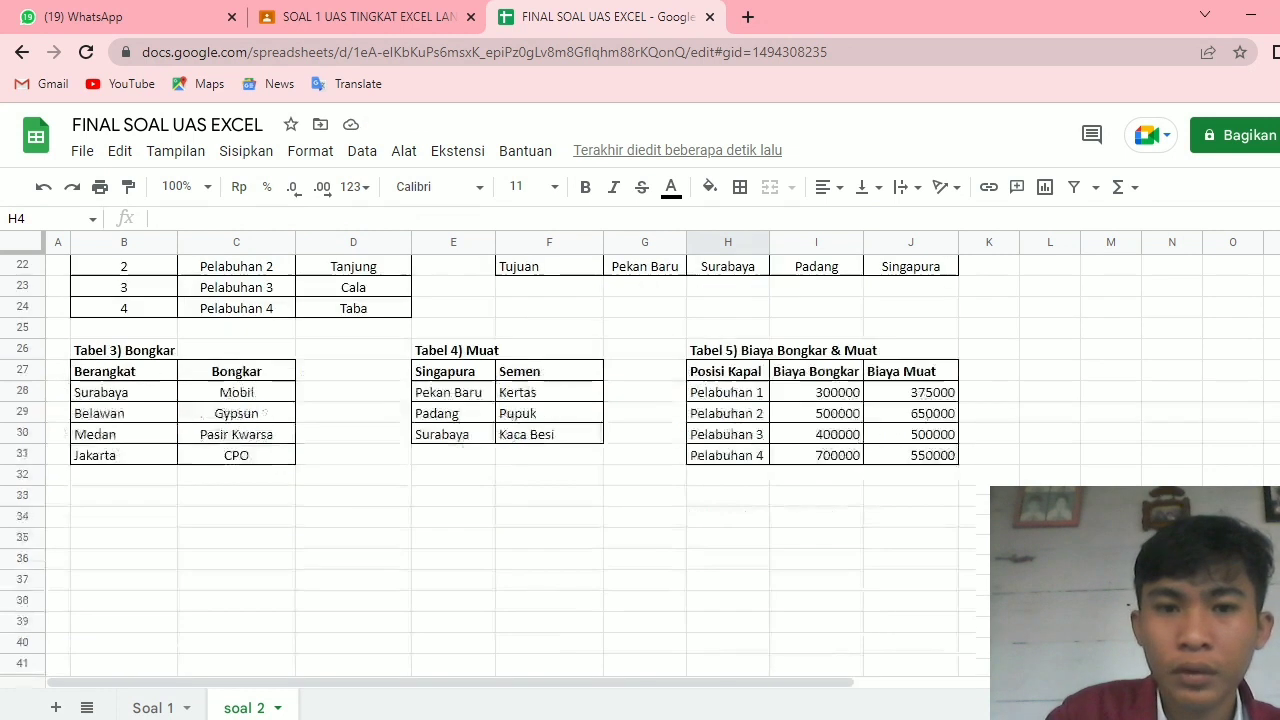
scroll(500, 450, "up", 4)
scroll(500, 450, "down", 2)
scroll(500, 450, "down", 3)
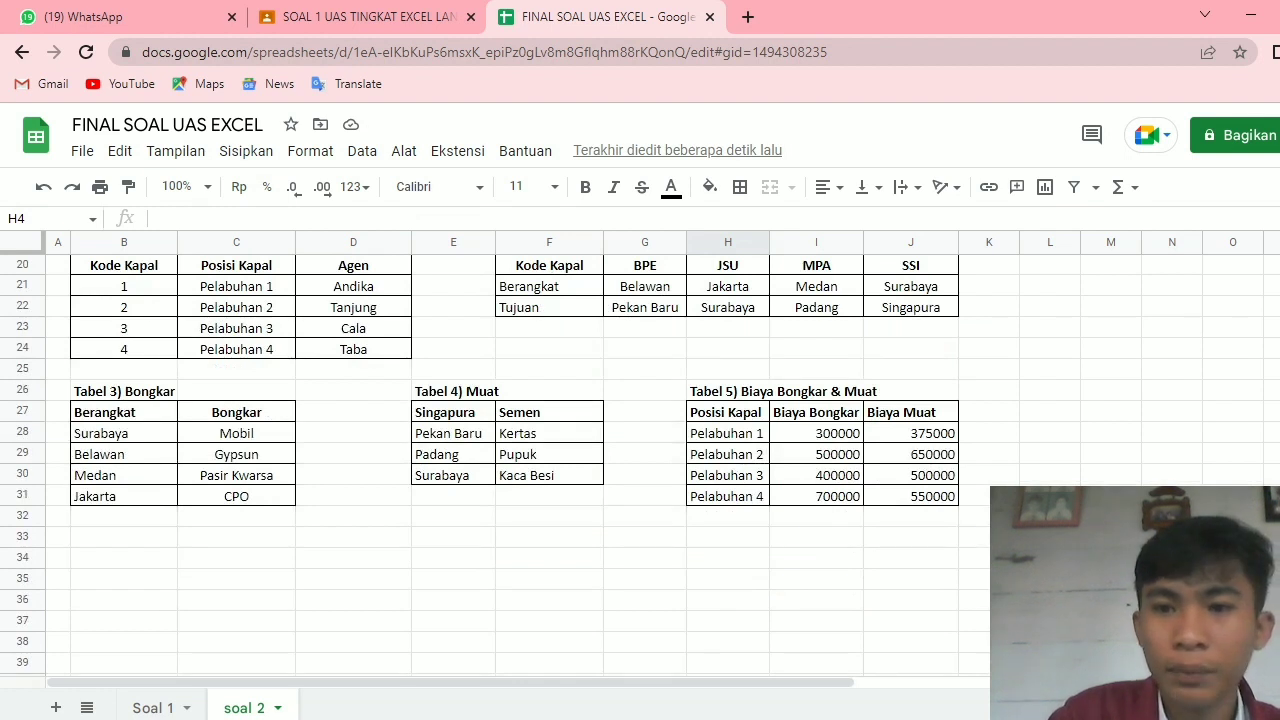
scroll(500, 450, "up", 6)
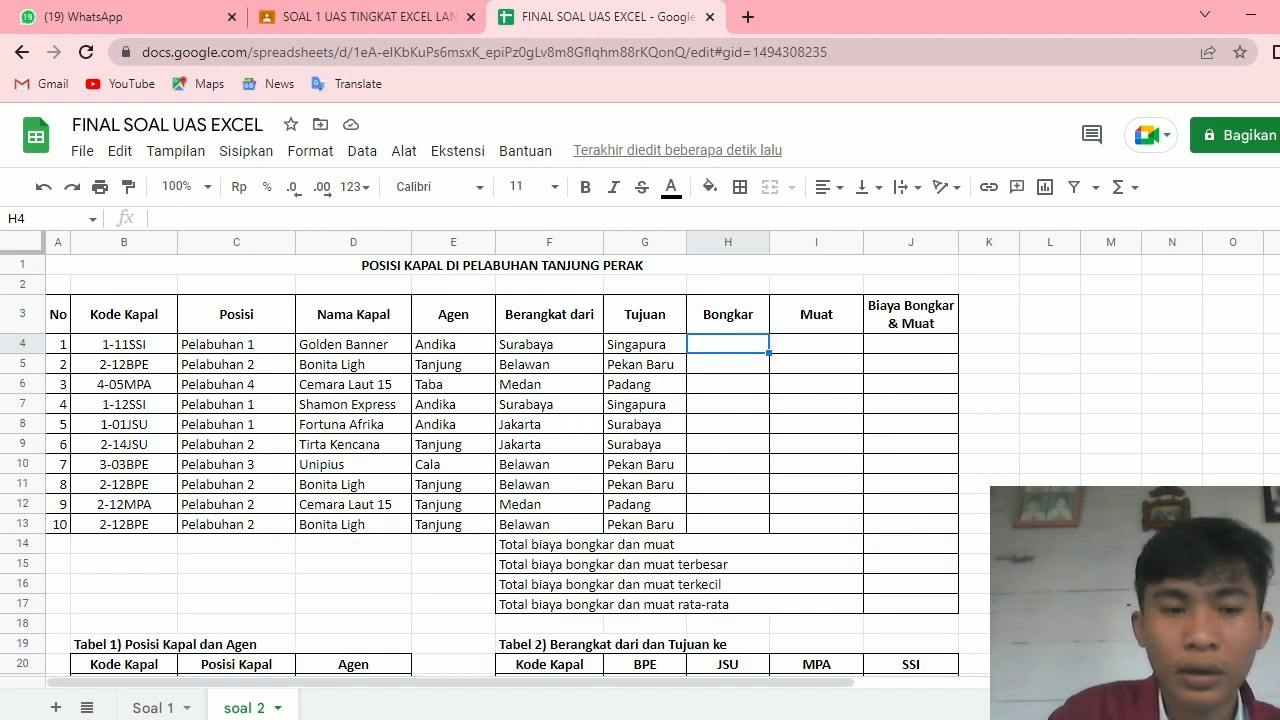
scroll(500, 450, "down", 4)
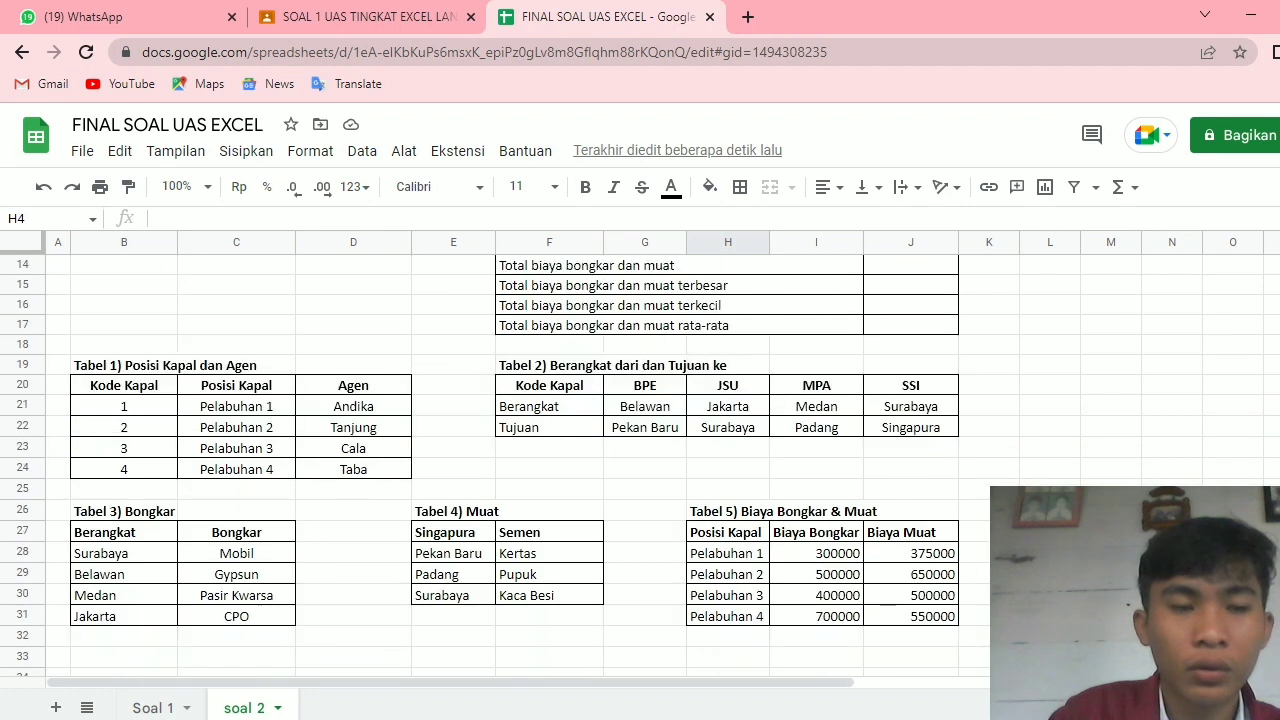
scroll(500, 450, "up", 4)
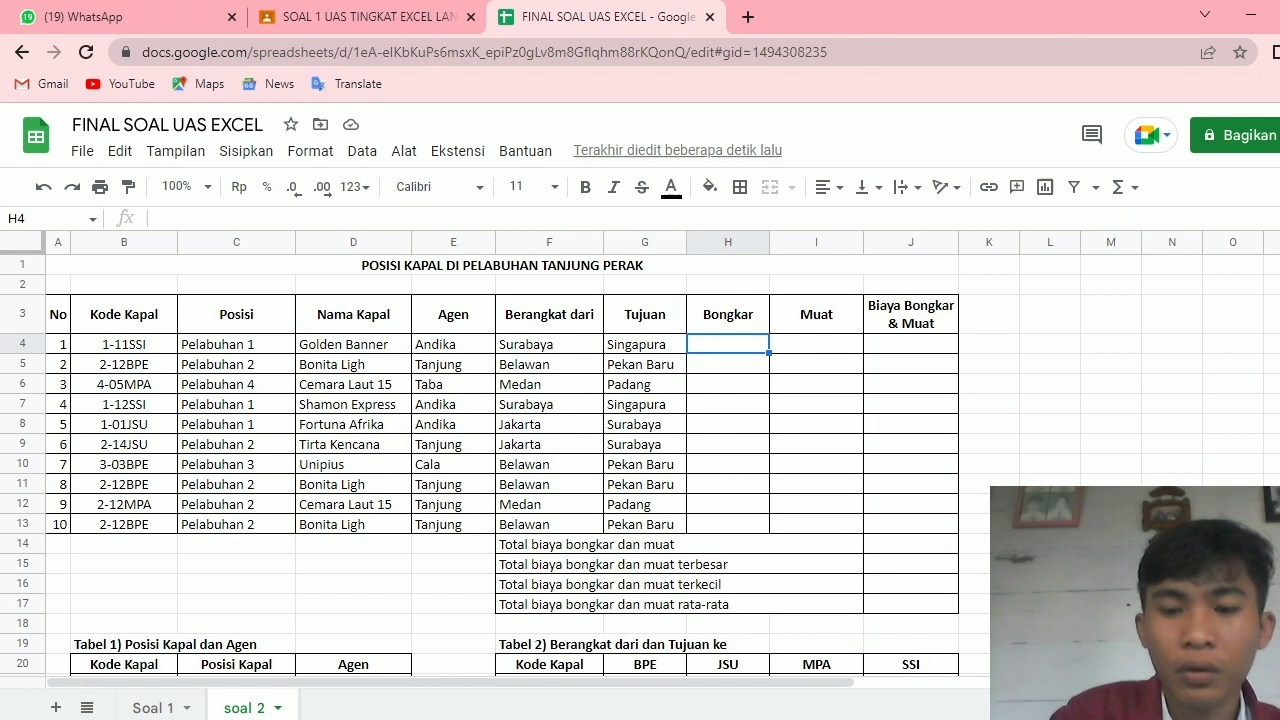
type("=vlo")
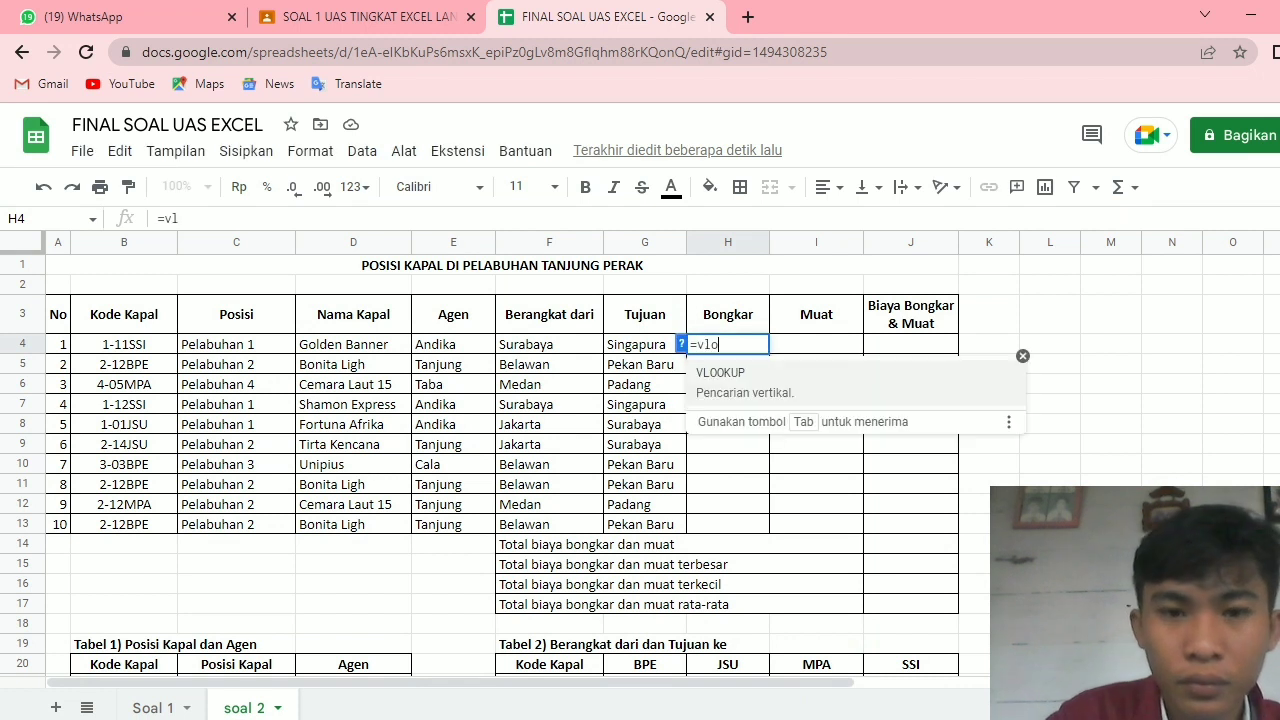
key("Tab")
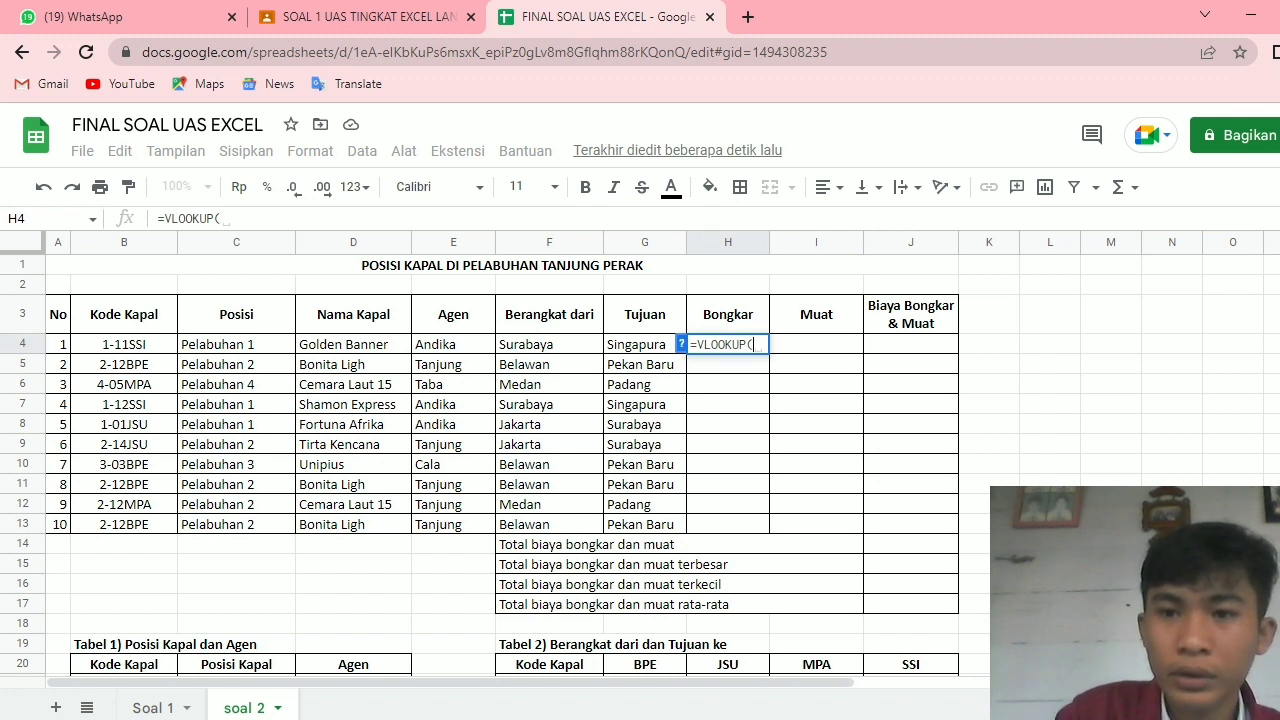
scroll(500, 450, "down", 3)
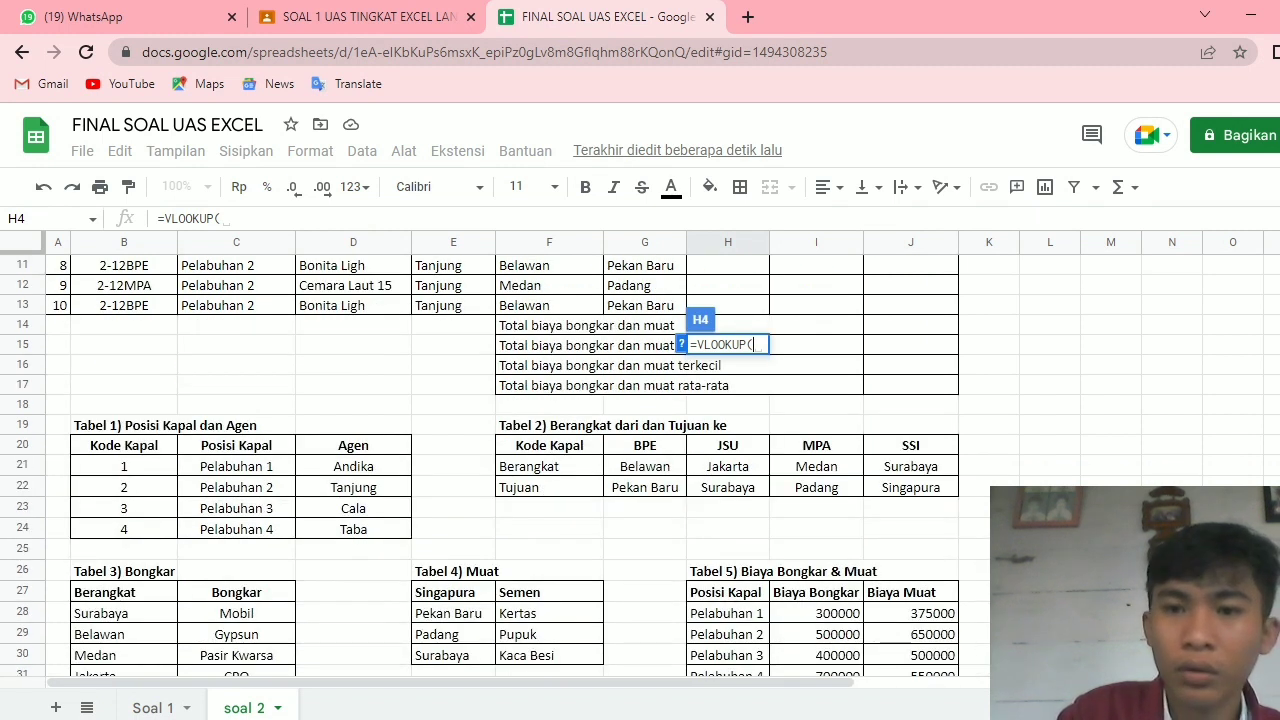
scroll(500, 450, "up", 3)
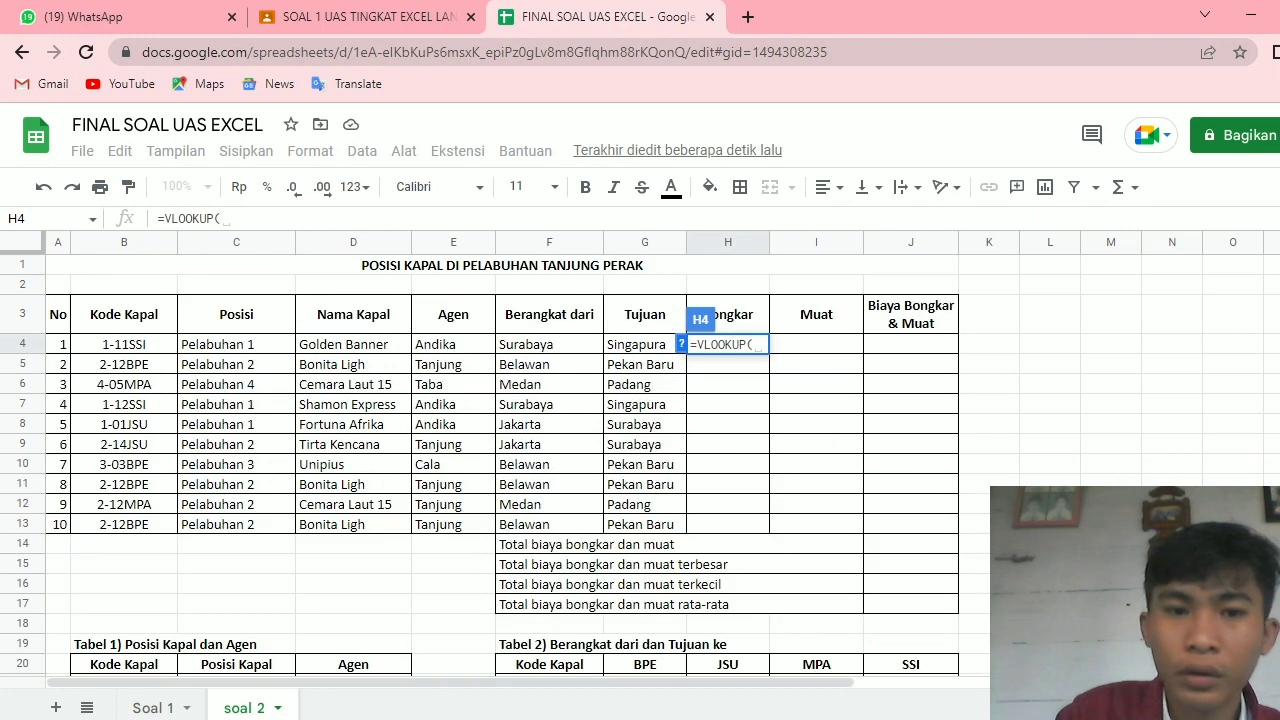
left_click(549, 344)
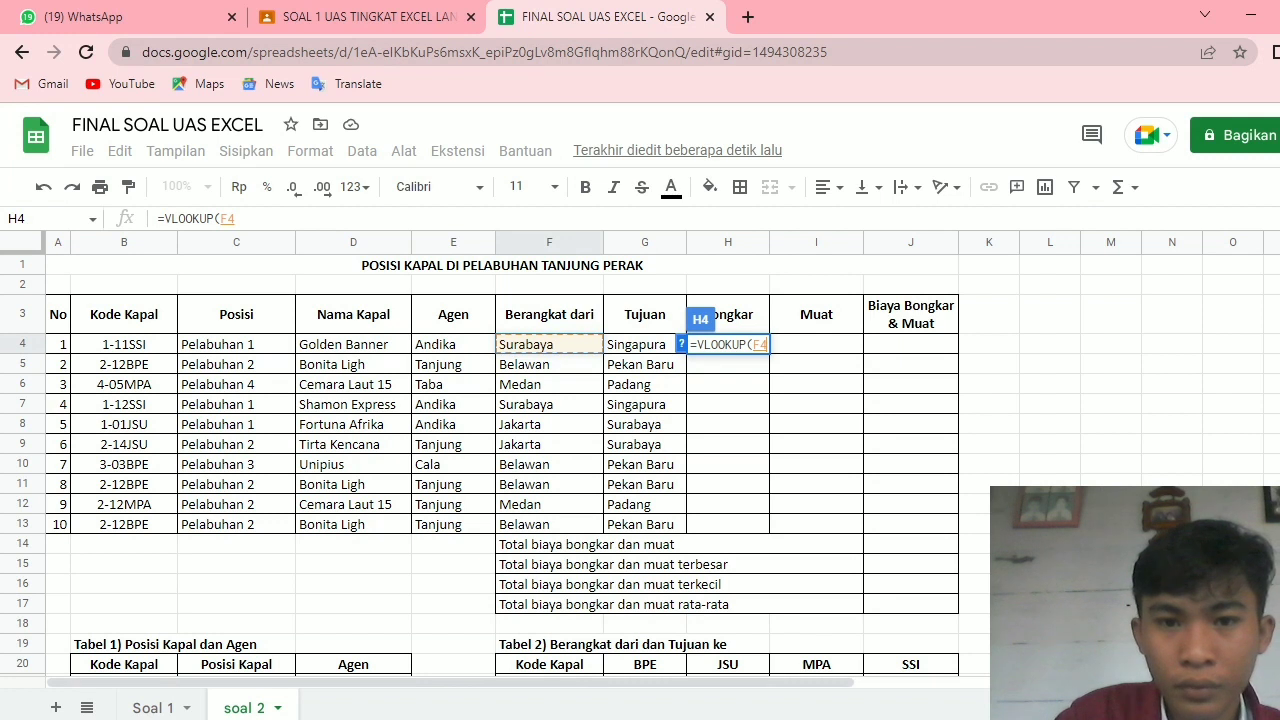
type(";")
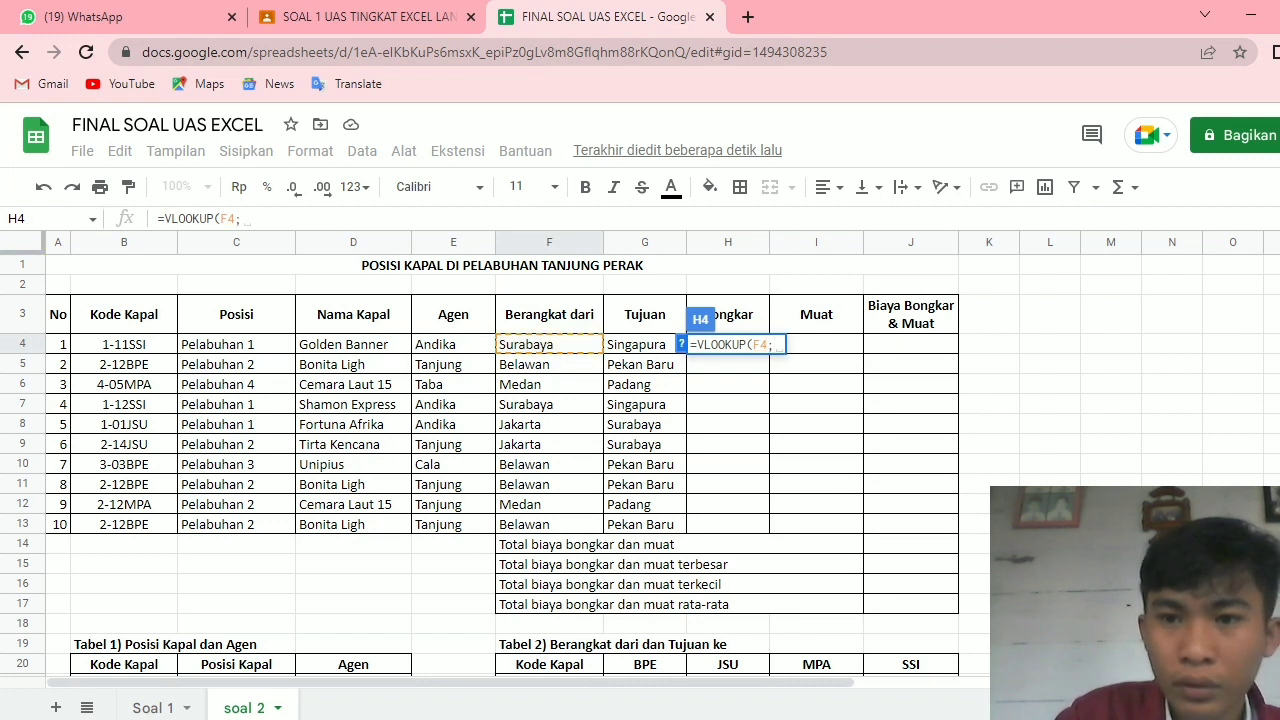
- Add the Tabel 3 Bongkar range B27:C31 as the lookup range of the H4 VLOOKUP
scroll(500, 450, "down", 5)
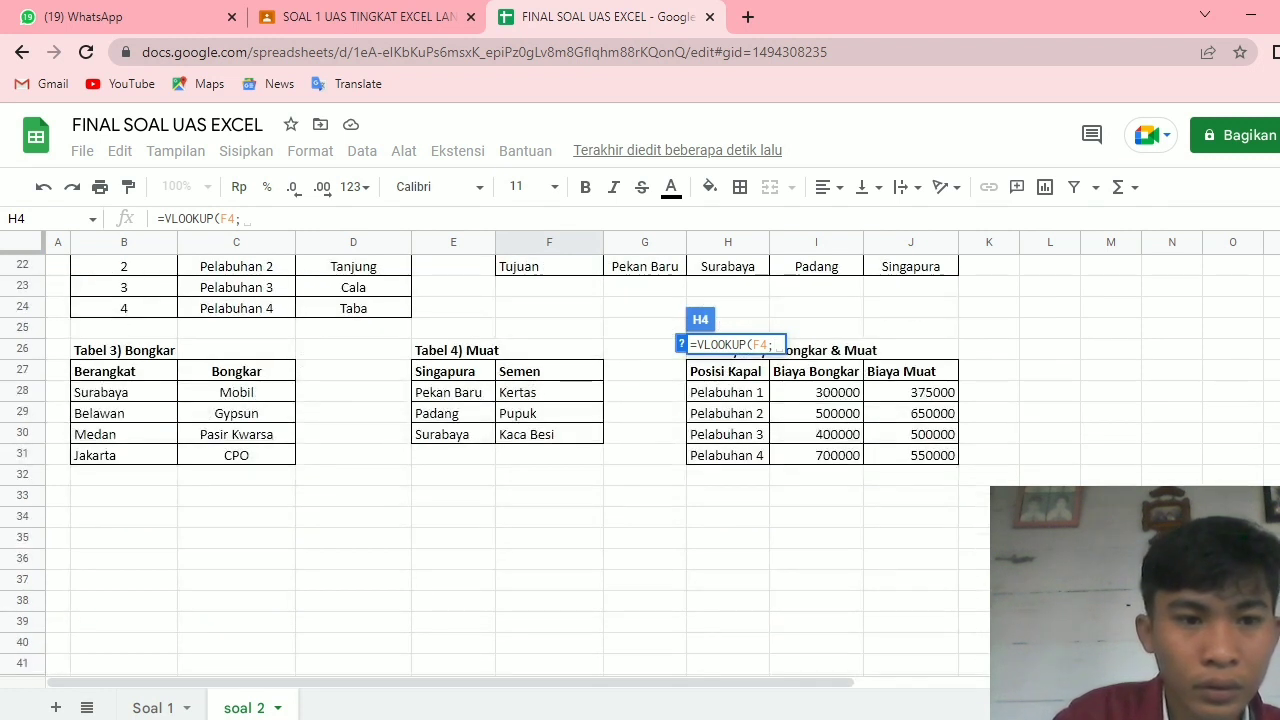
left_click_drag(100, 371, 236, 455)
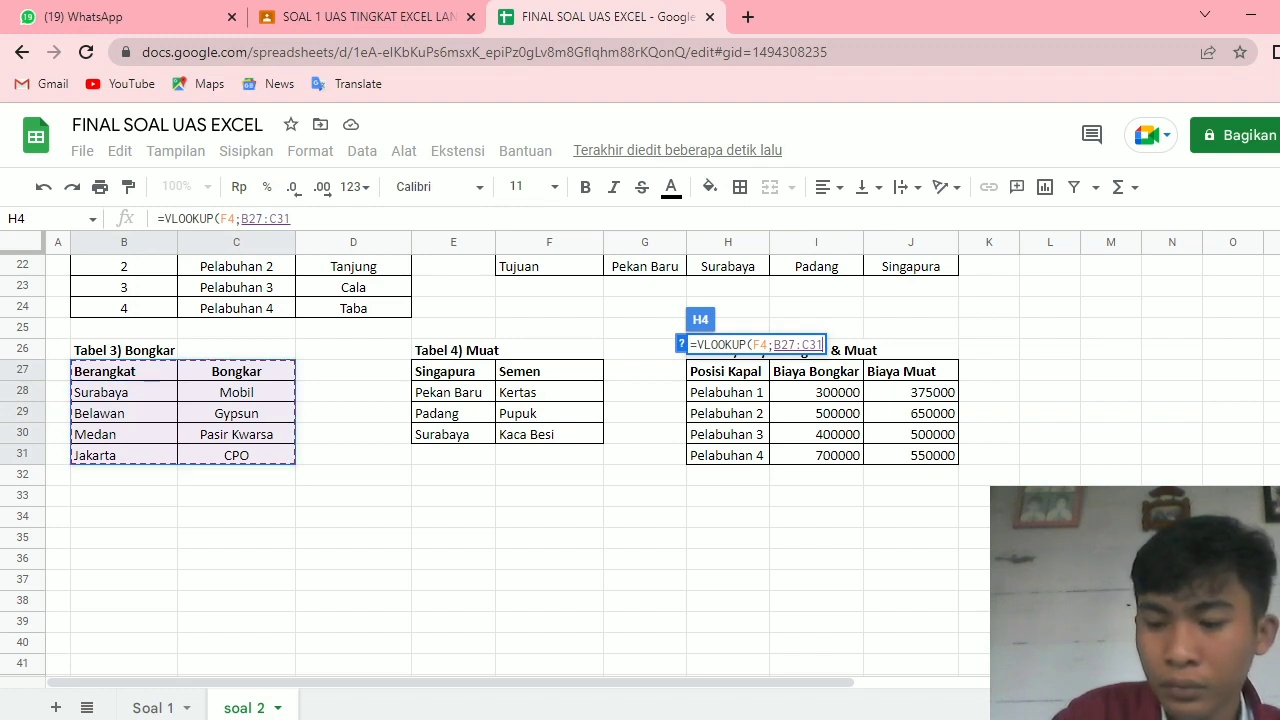
scroll(500, 450, "up", 5)
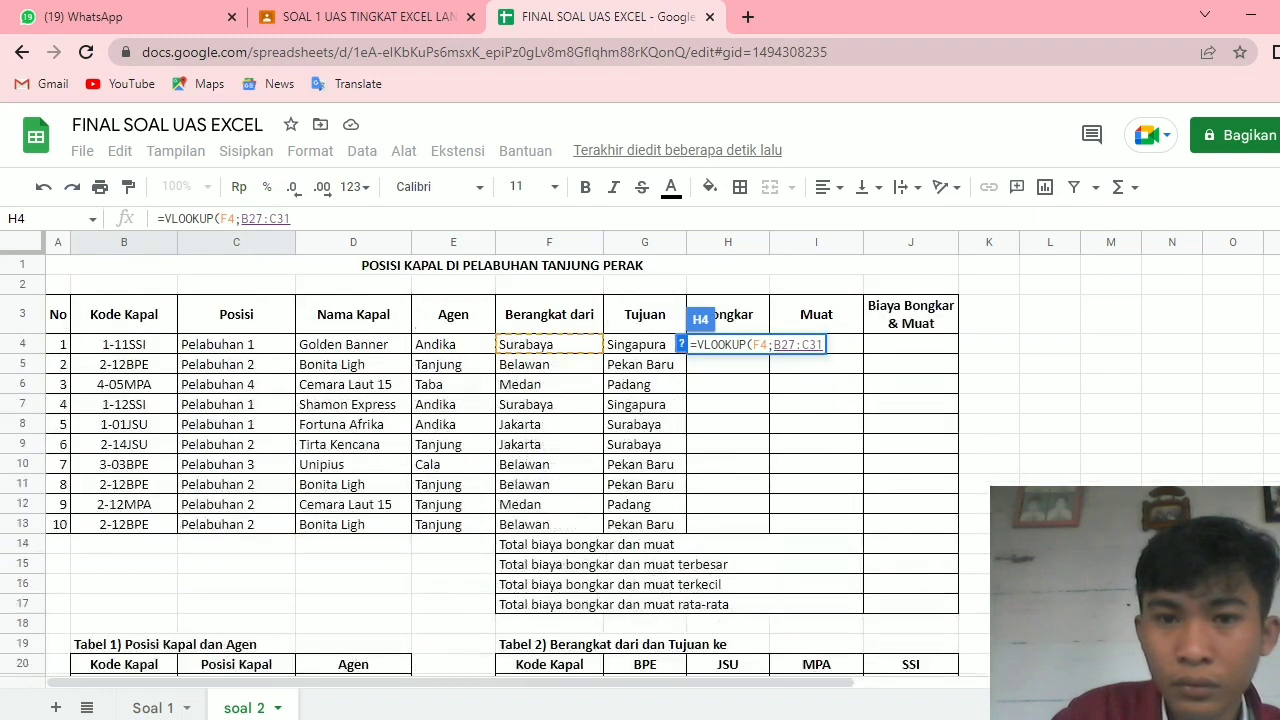
type(";")
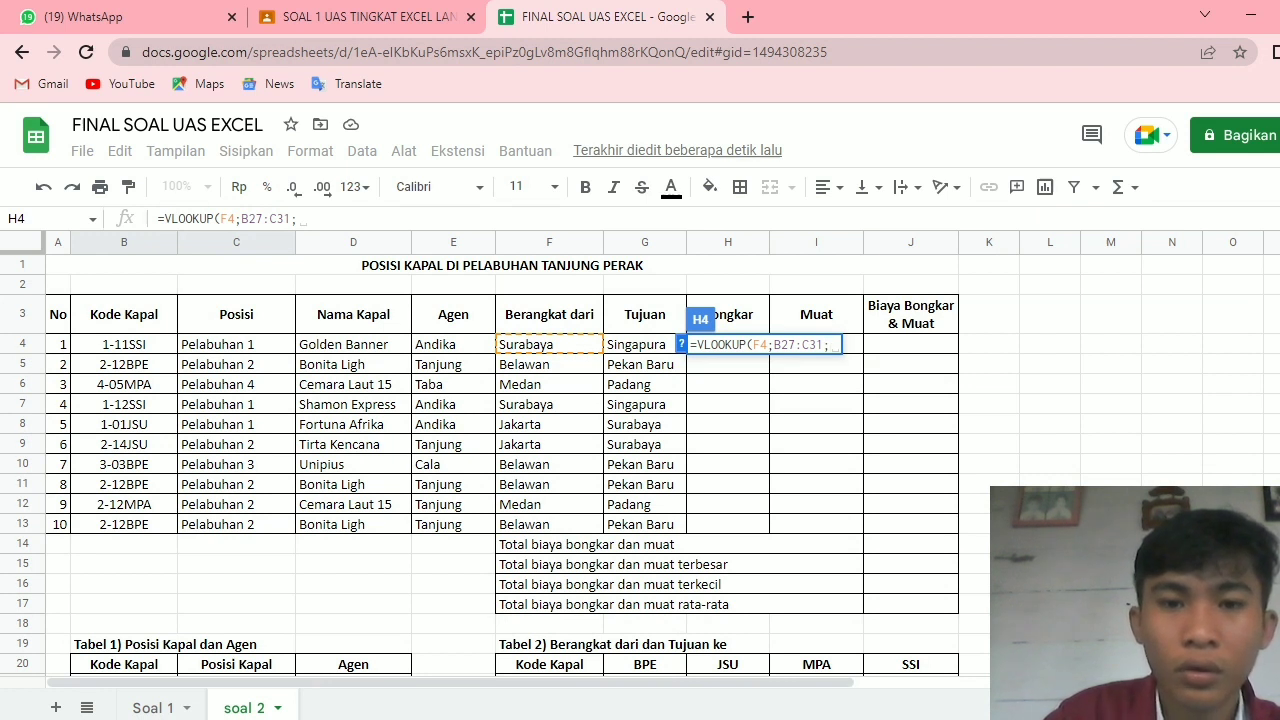
- Complete the H4 VLOOKUP with column index 2 and exact match 0, and fill H4:H13 with the suggested locked range $B$27:$C$31
type("2;")
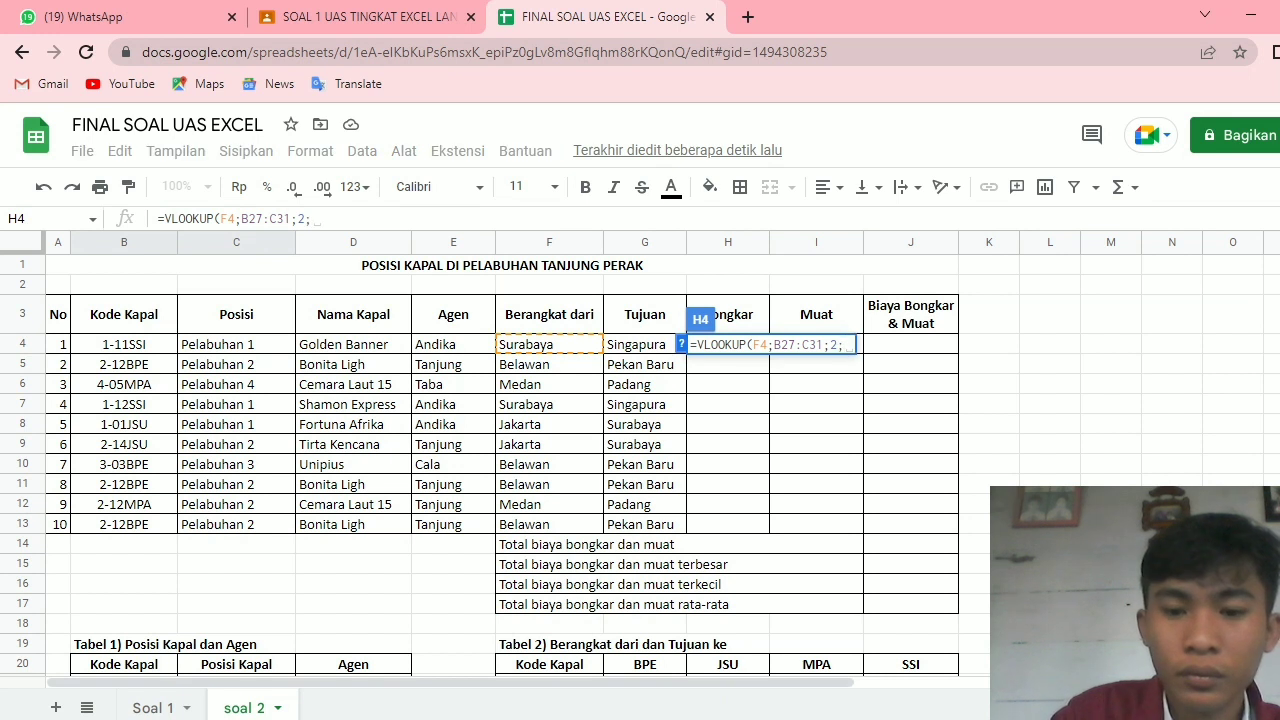
type("0)")
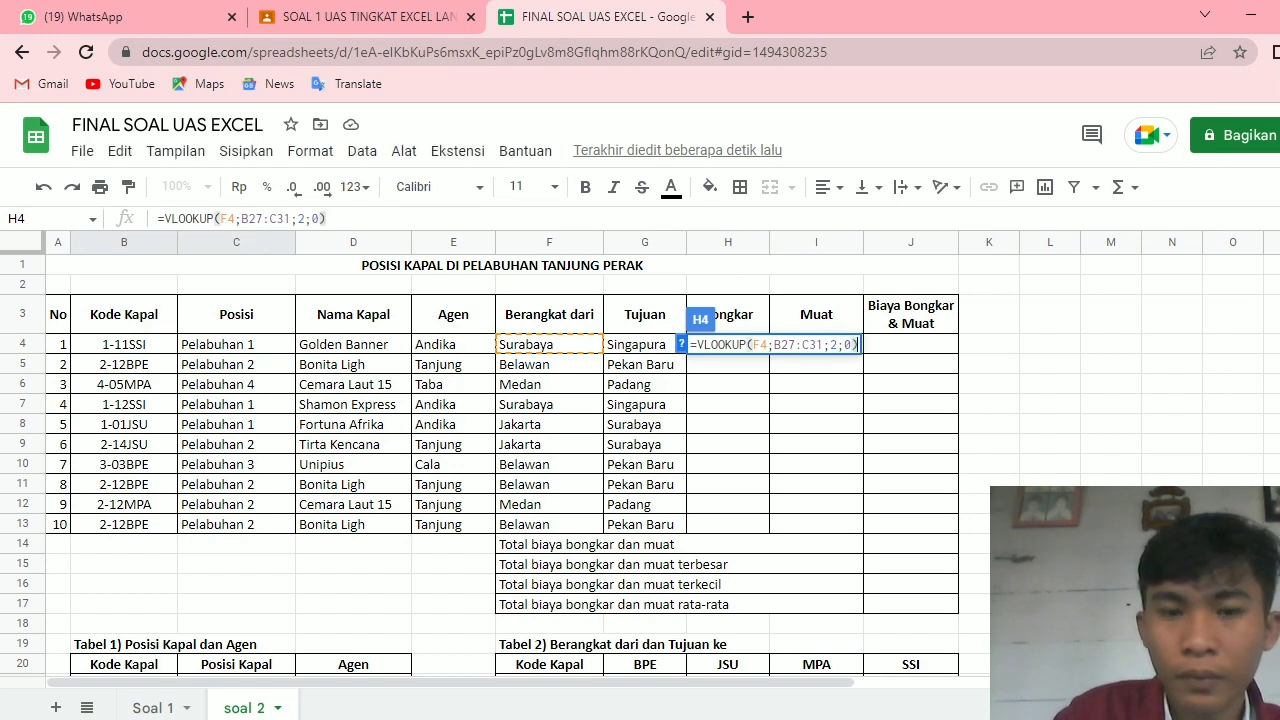
key("Return")
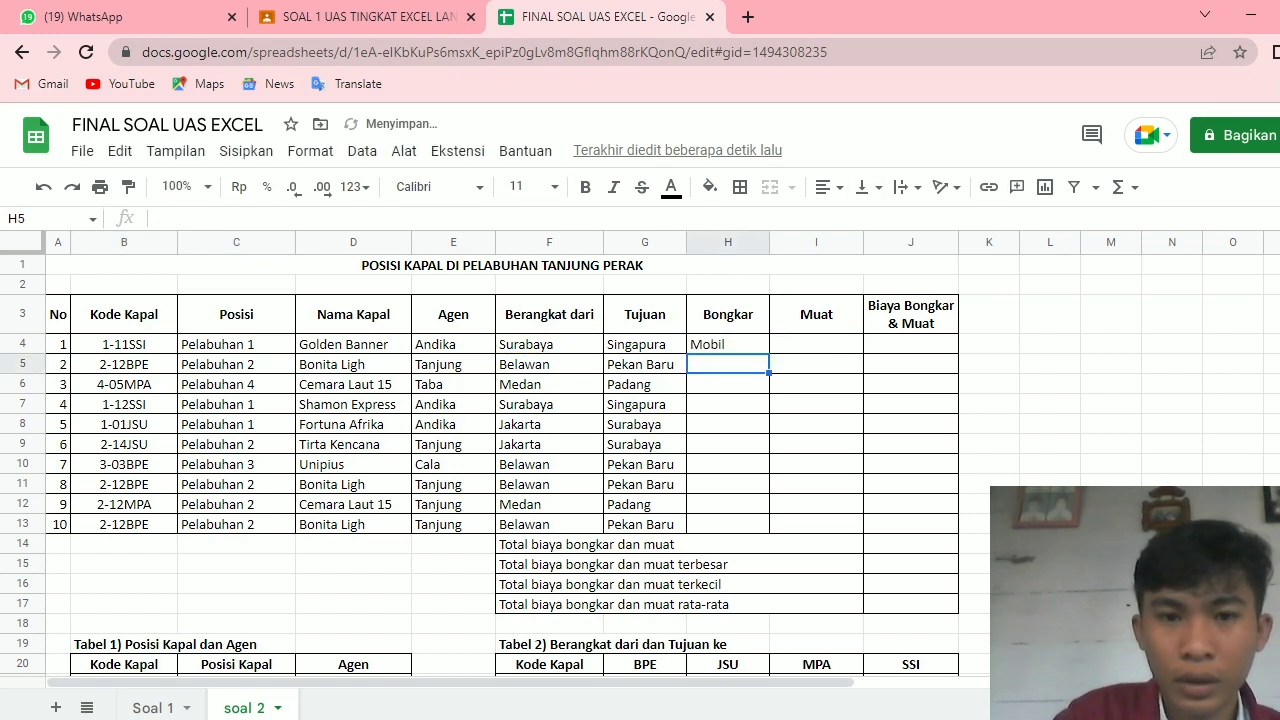
left_click(728, 344)
left_click_drag(769, 353, 750, 530)
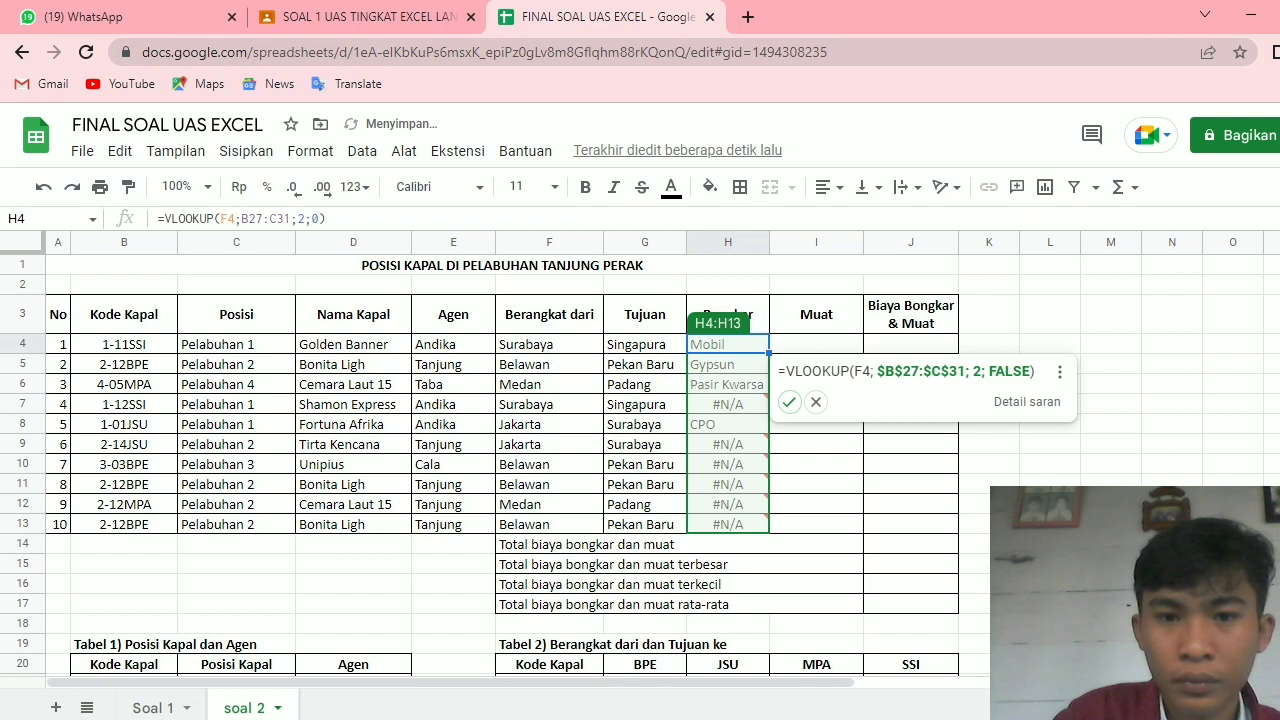
left_click(789, 401)
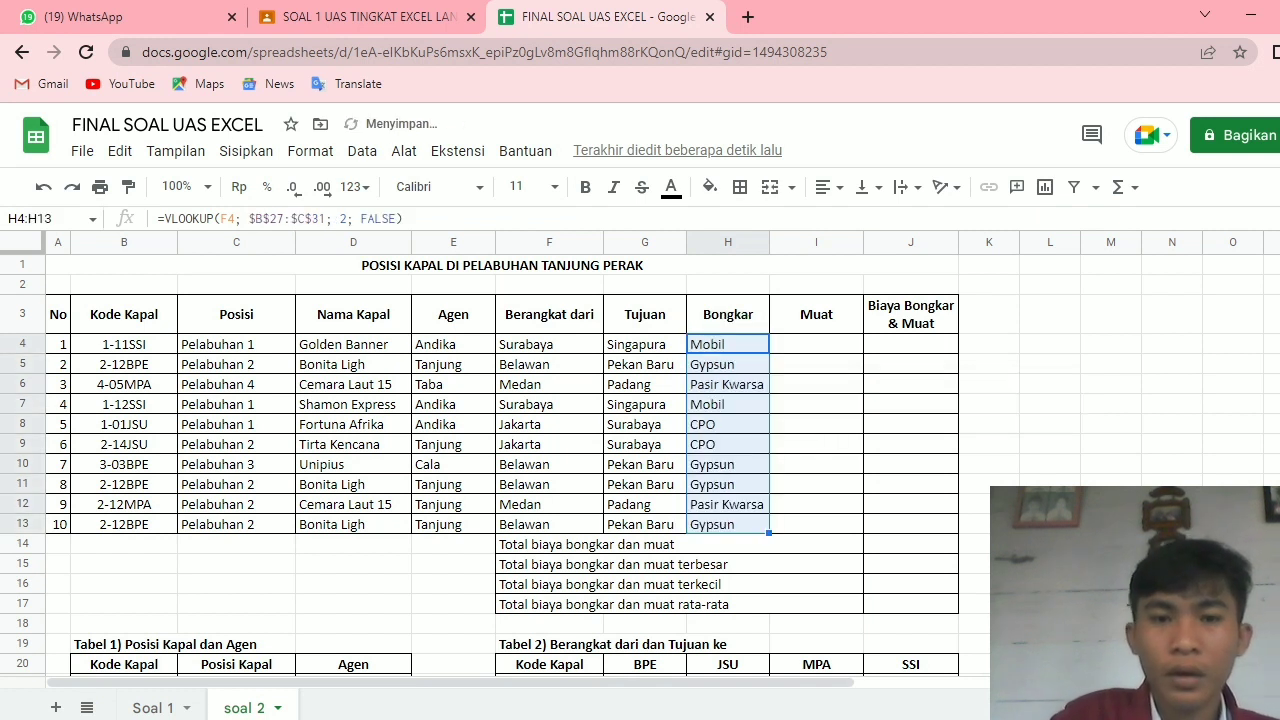
- Check the reference tables and start a VLOOKUP in I4 under Muat with G4, the Tujuan city, as its lookup value
left_click(816, 344)
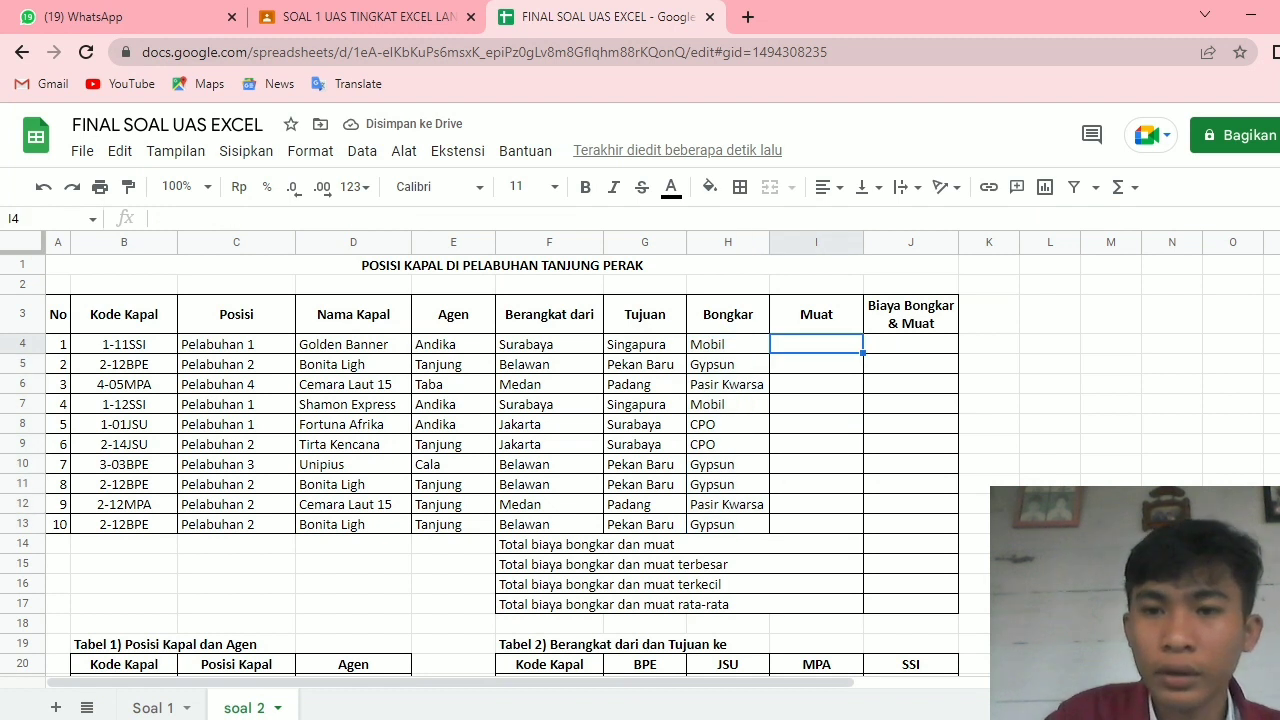
scroll(500, 450, "down", 5)
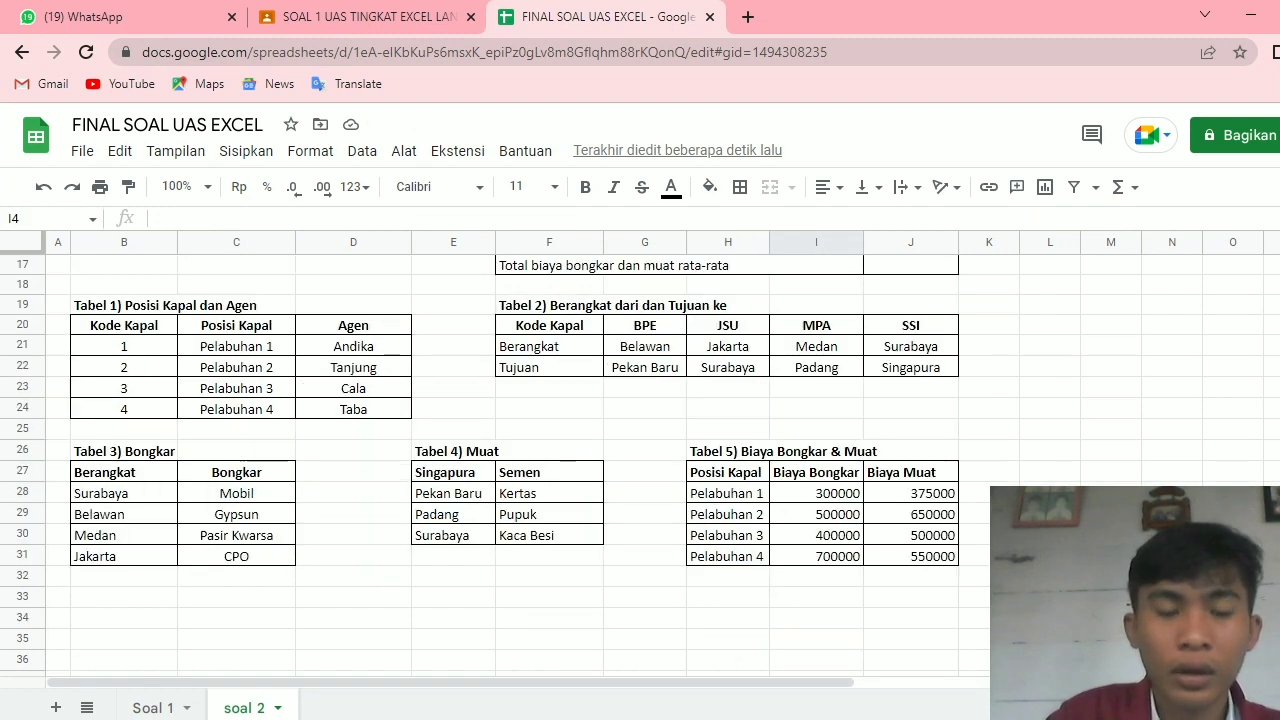
scroll(500, 450, "up", 5)
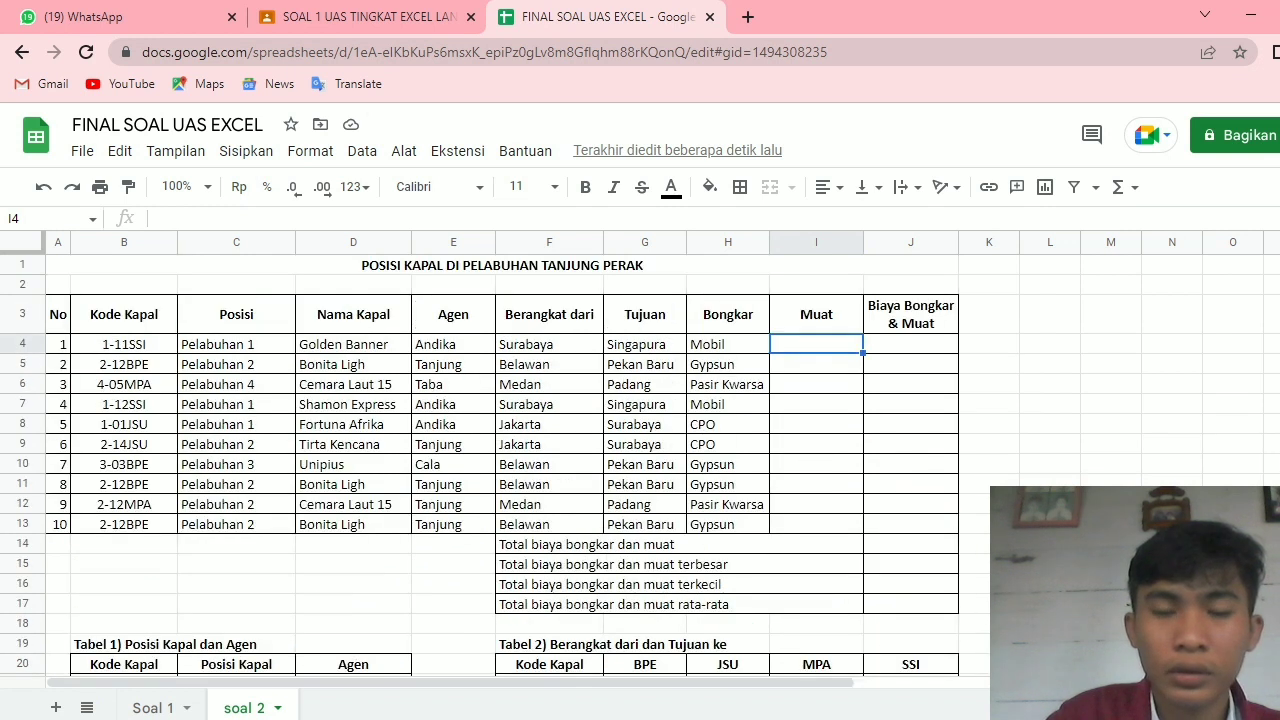
scroll(500, 450, "down", 5)
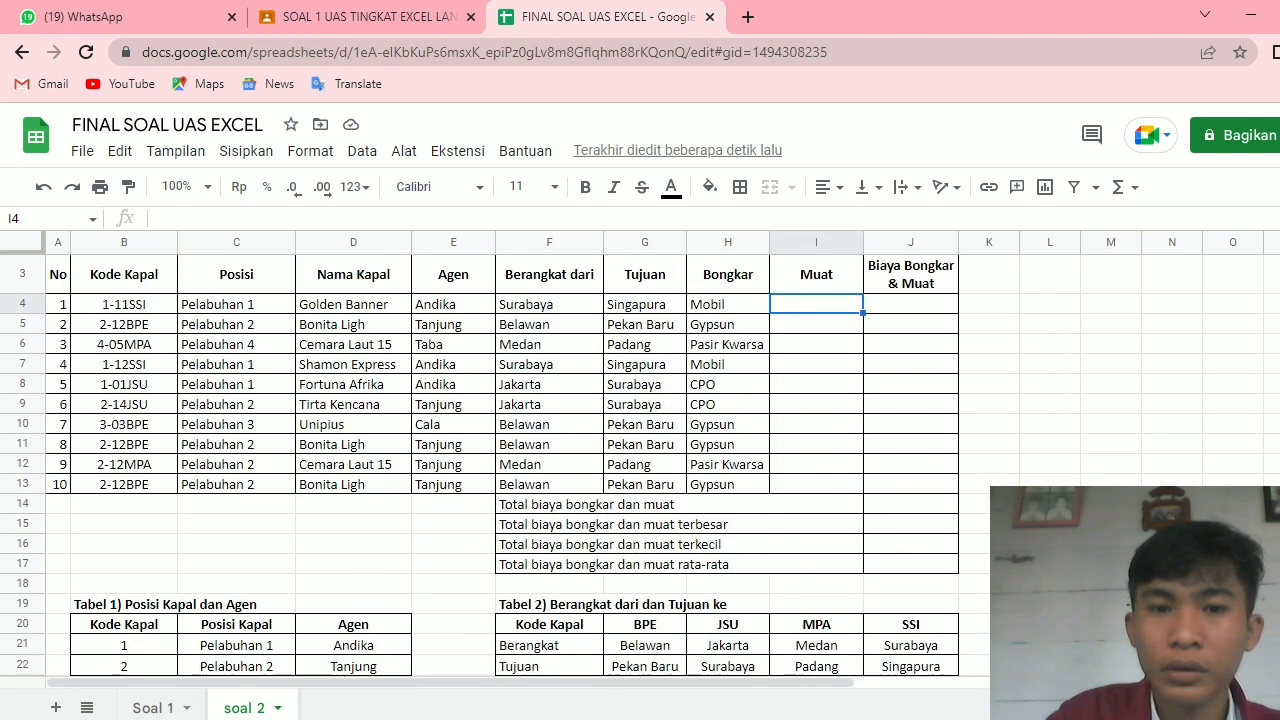
scroll(500, 450, "up", 5)
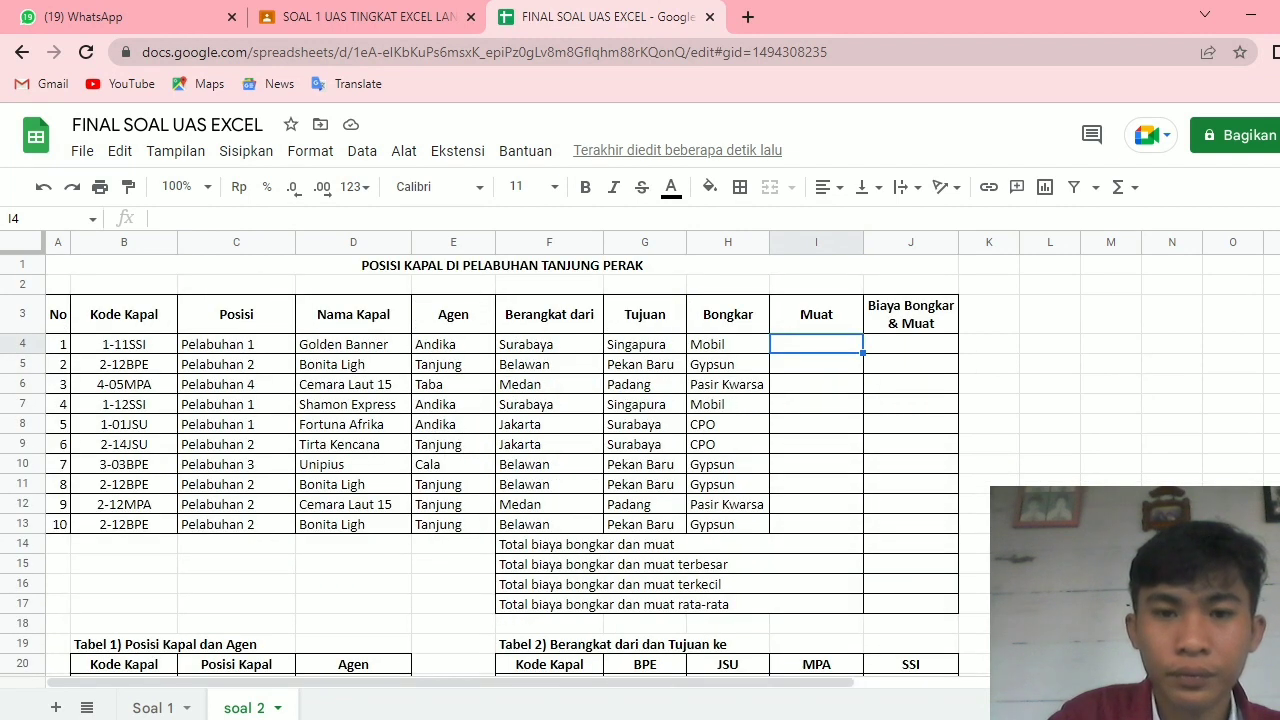
type("=")
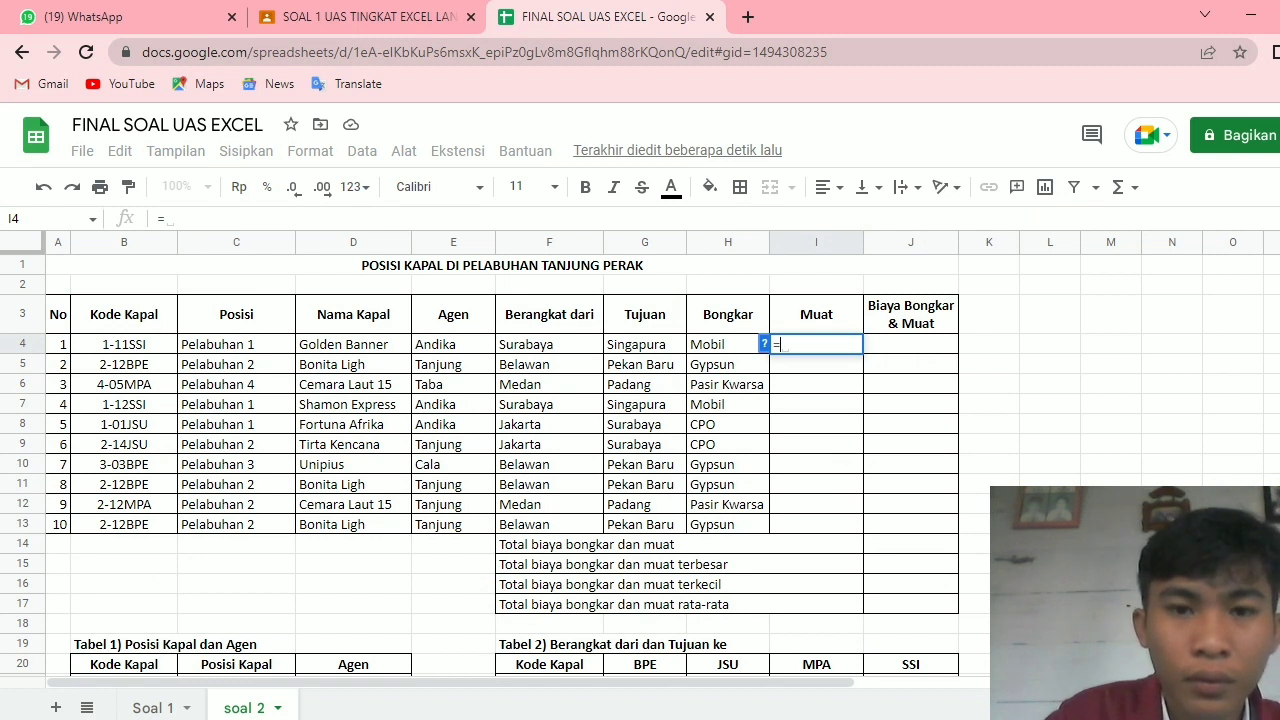
type("vl")
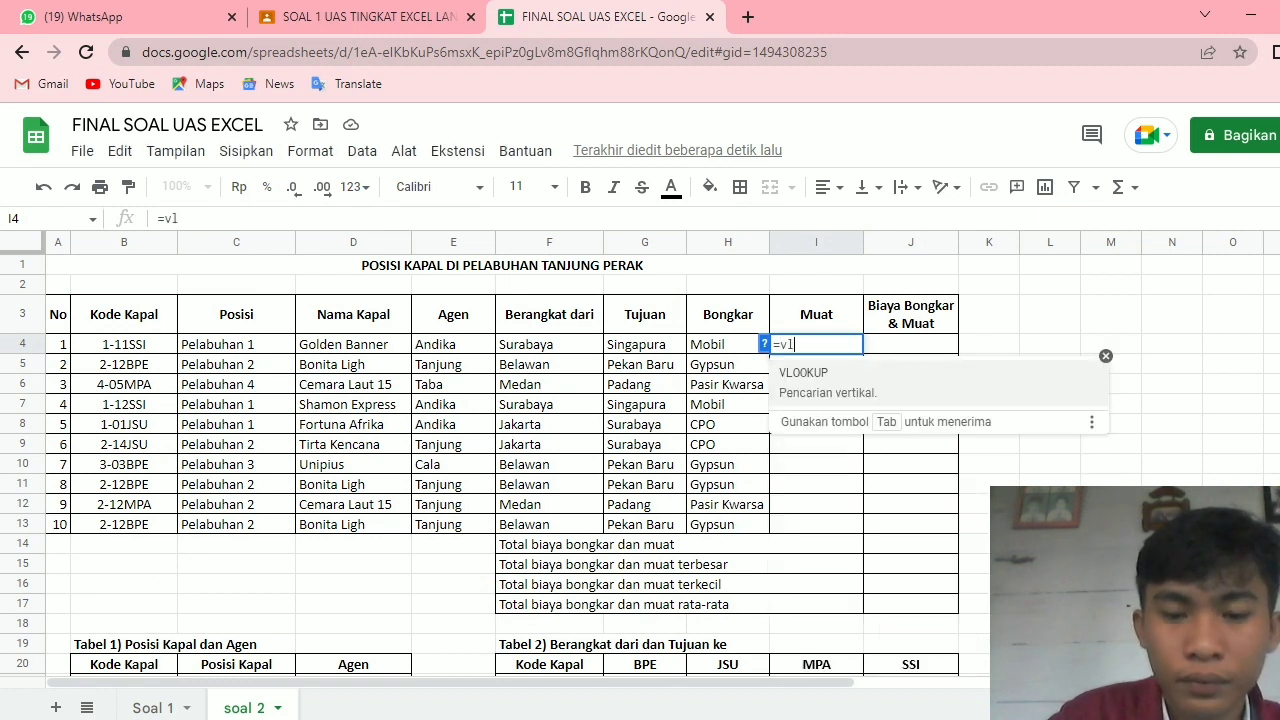
key("Tab")
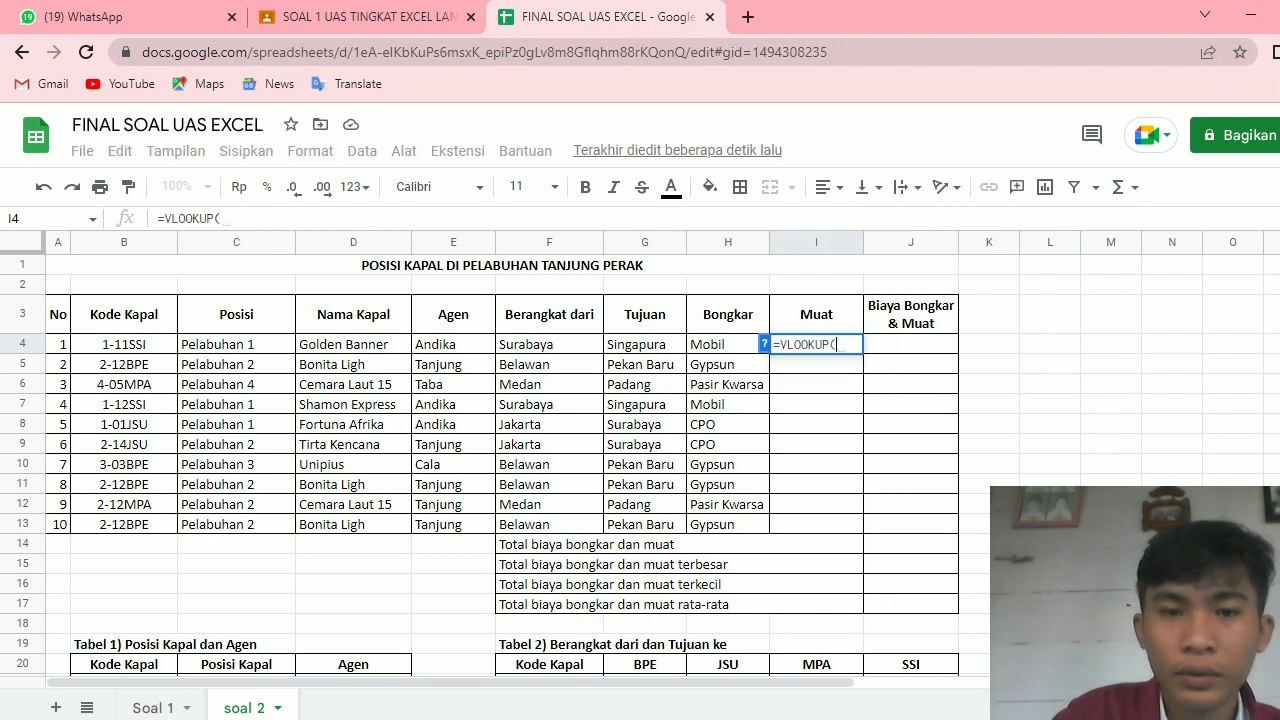
left_click(645, 344)
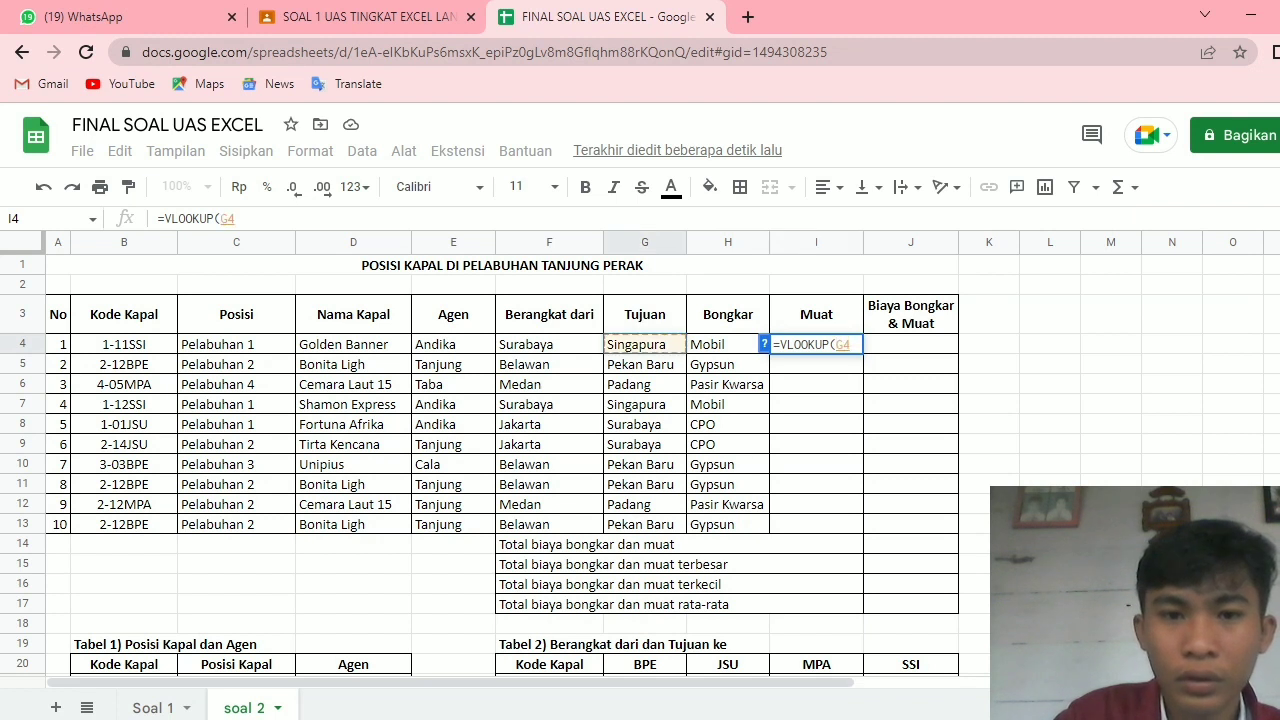
type(";")
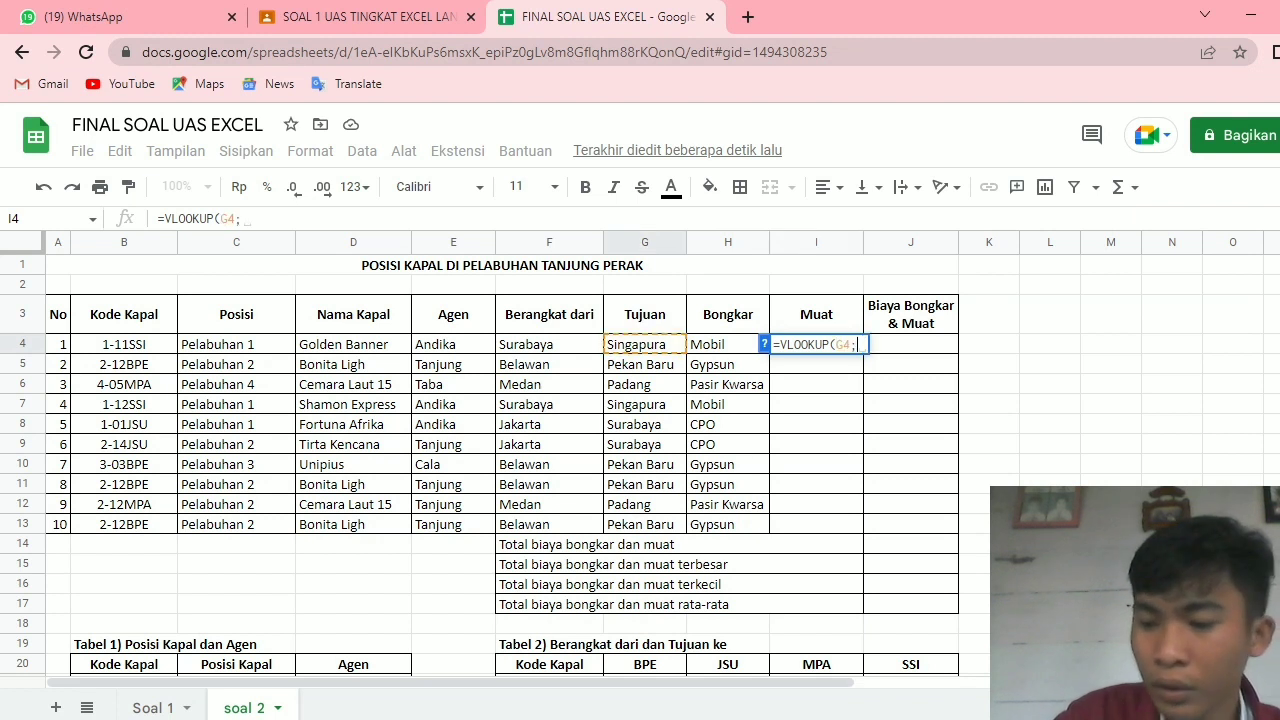
- Add the Tabel 4 Muat range E27:F30 as the lookup range of the I4 VLOOKUP
scroll(640, 450, "down", 10)
scroll(640, 450, "up", 5)
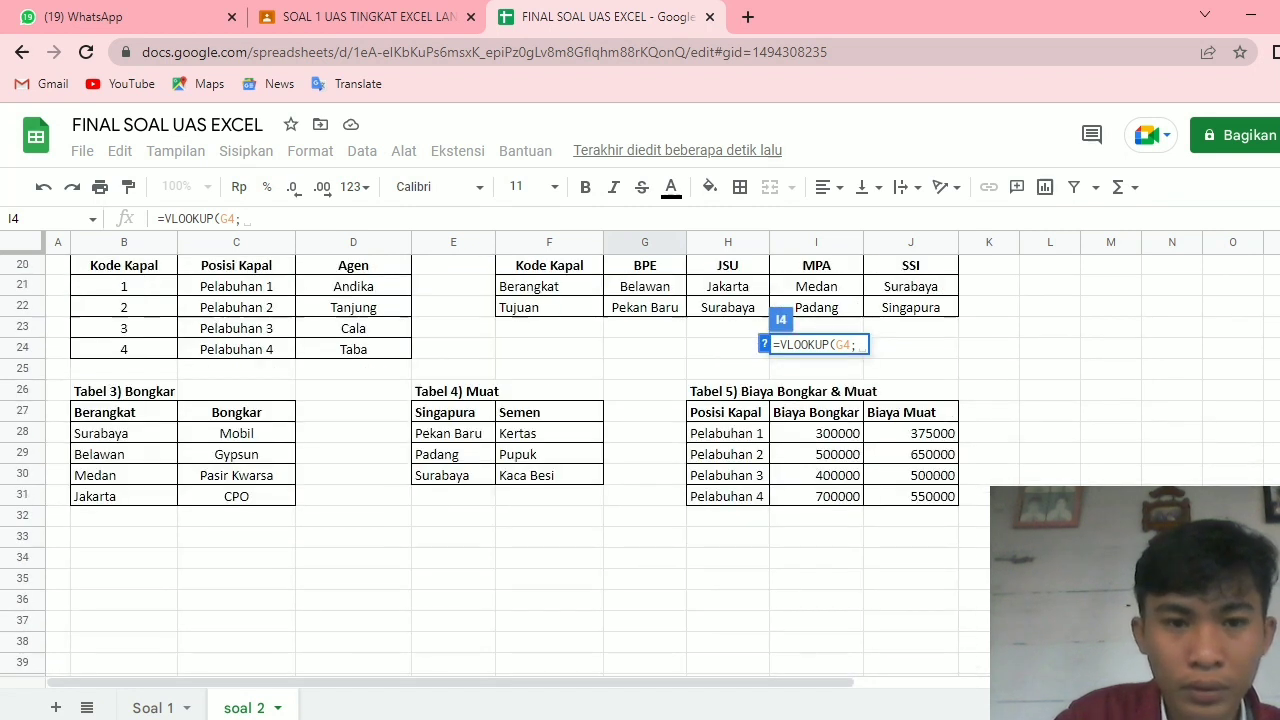
left_click_drag(453, 412, 549, 475)
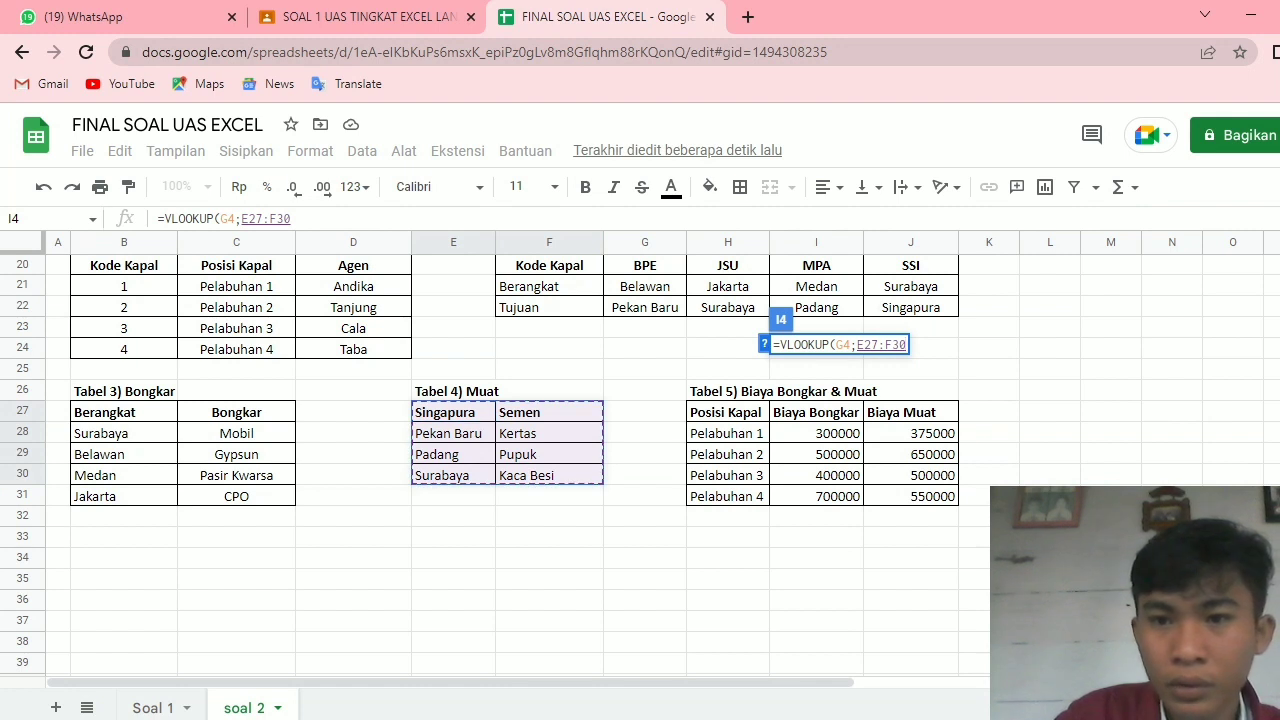
scroll(540, 456, "up", 4)
type(";")
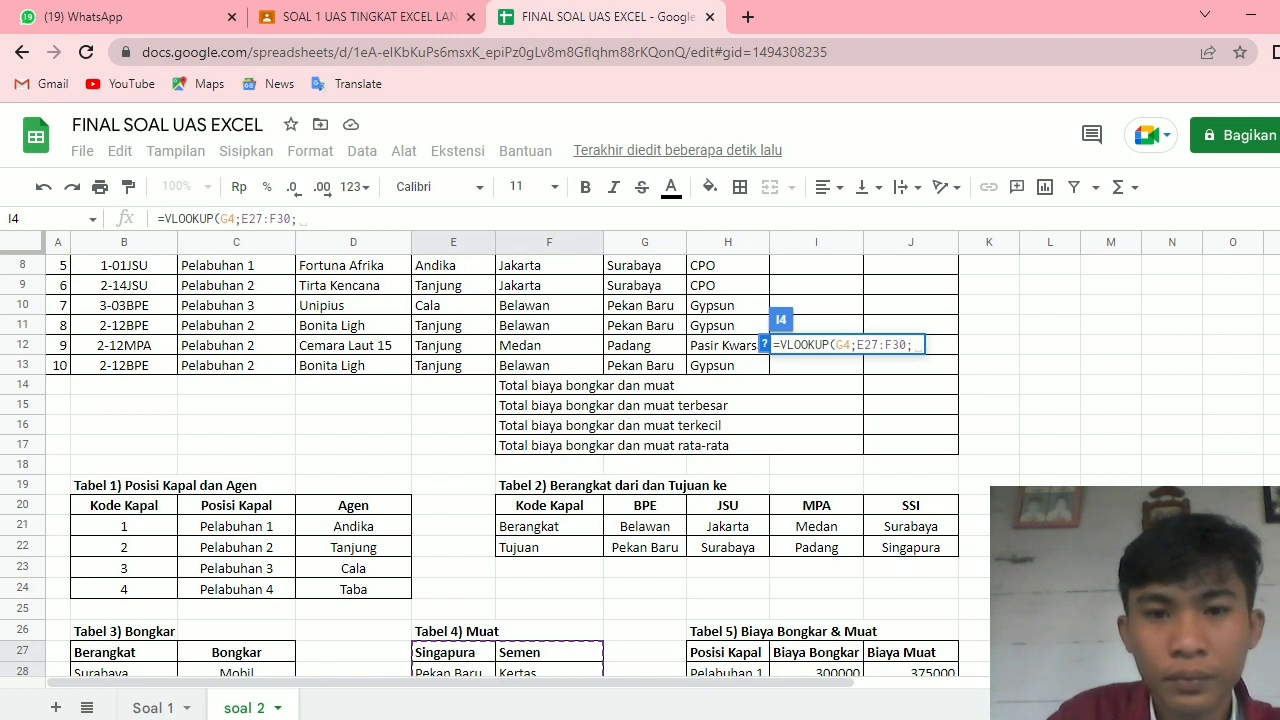
- Complete the I4 VLOOKUP with column index 2 and exact match 0, and fill I4:I13 with the suggested locked range $E$27:$F$30
type("2;0)")
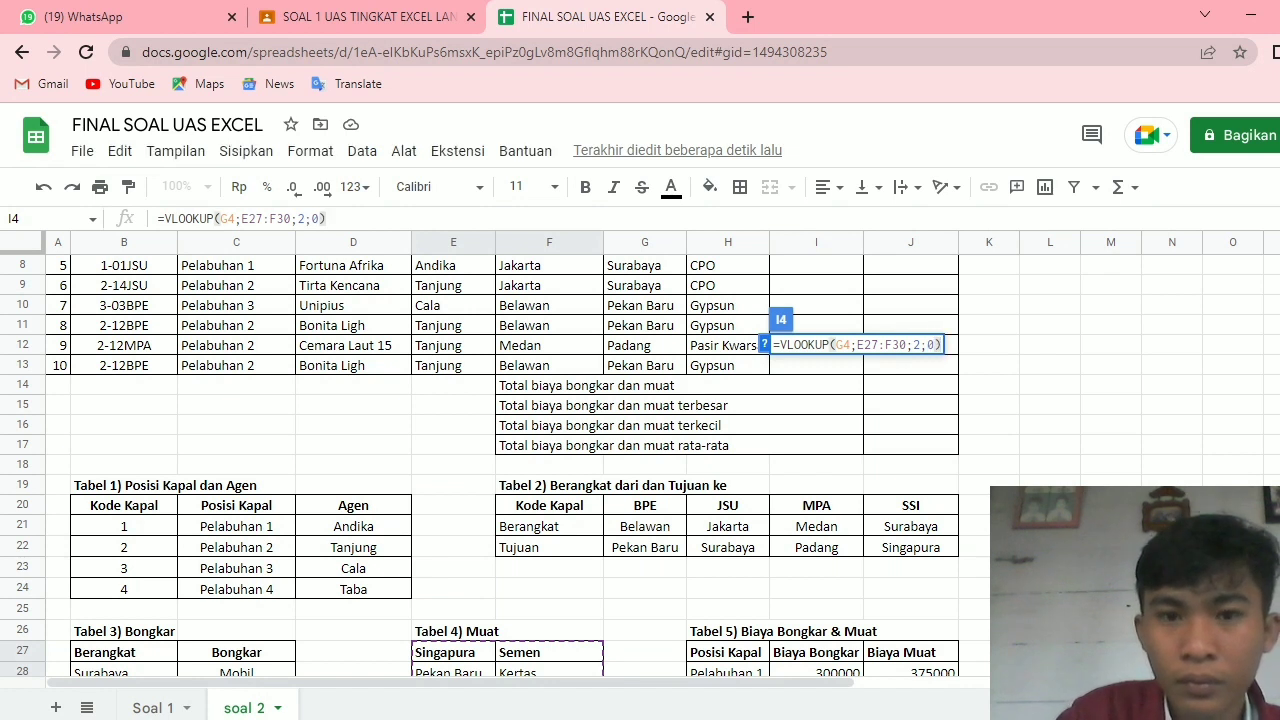
key("Return")
scroll(500, 450, "up", 2)
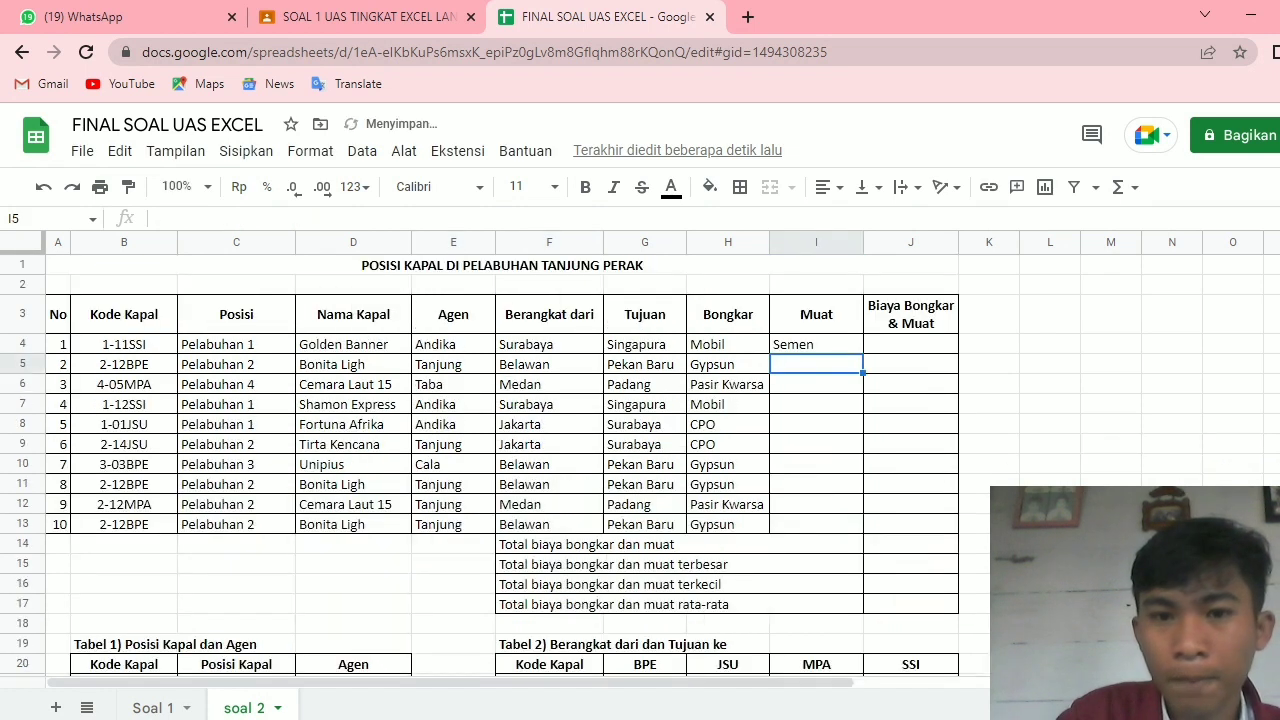
left_click(816, 344)
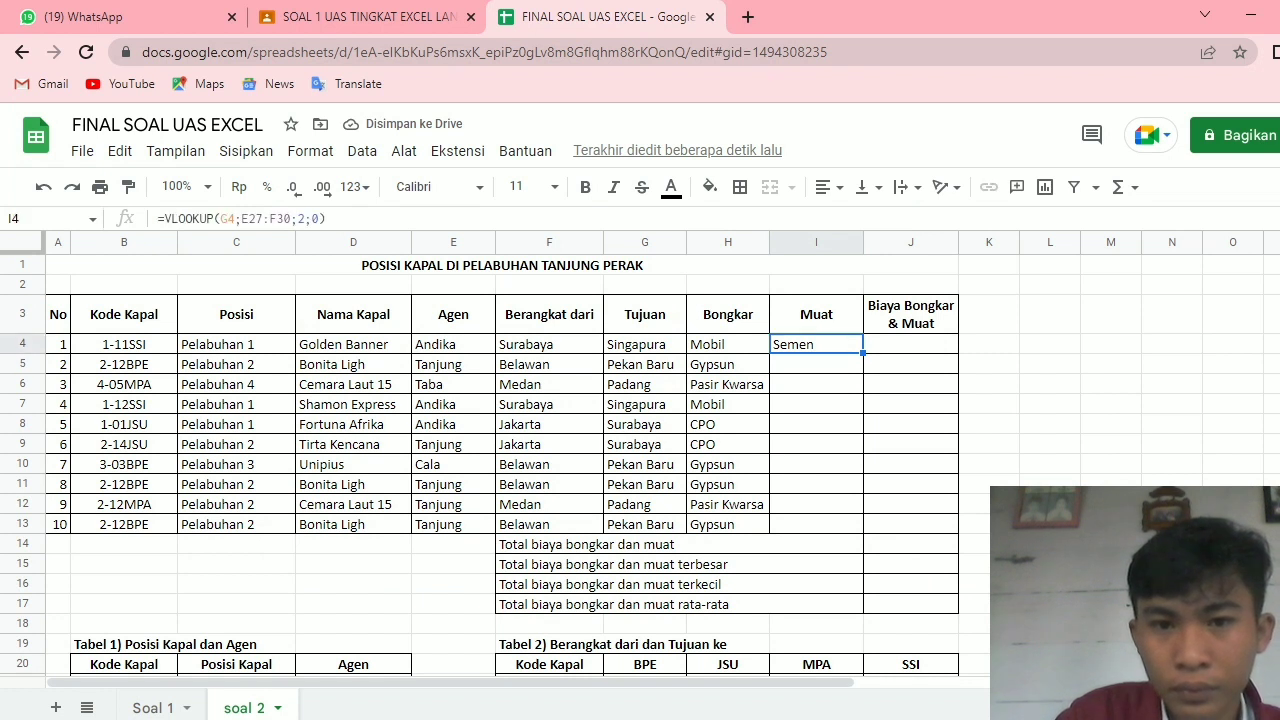
left_click_drag(862, 353, 862, 524)
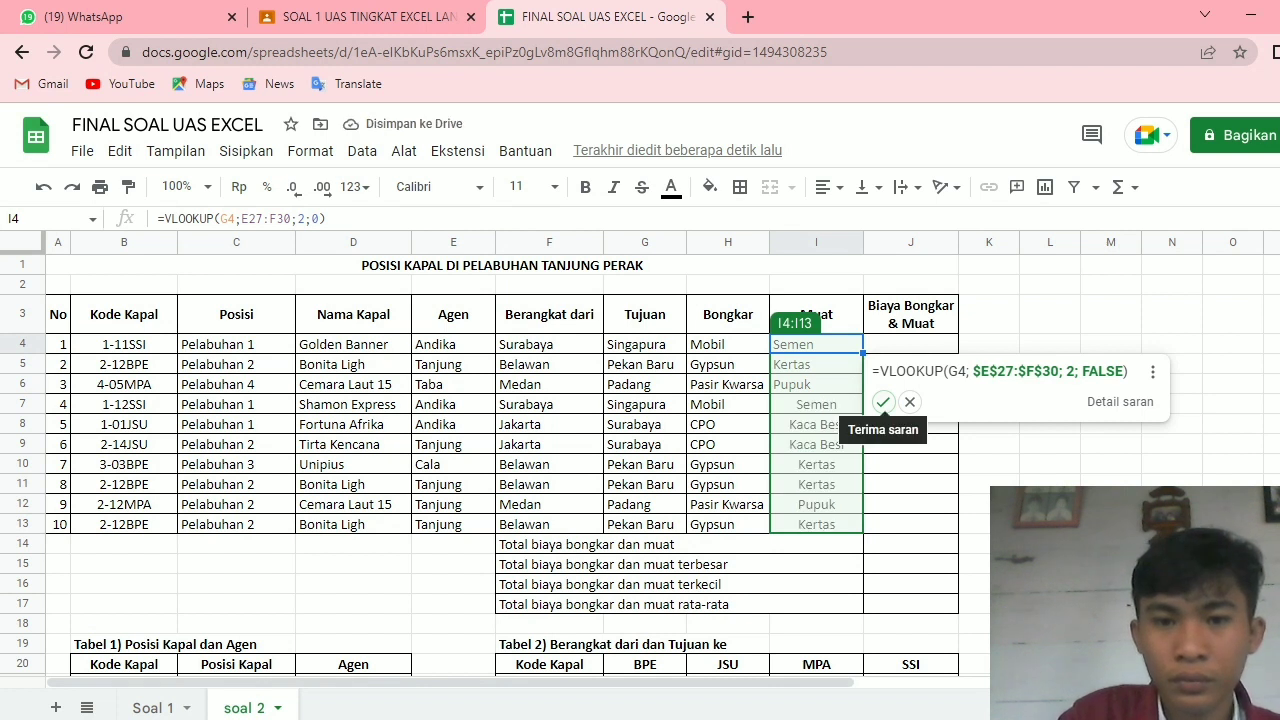
left_click(883, 401)
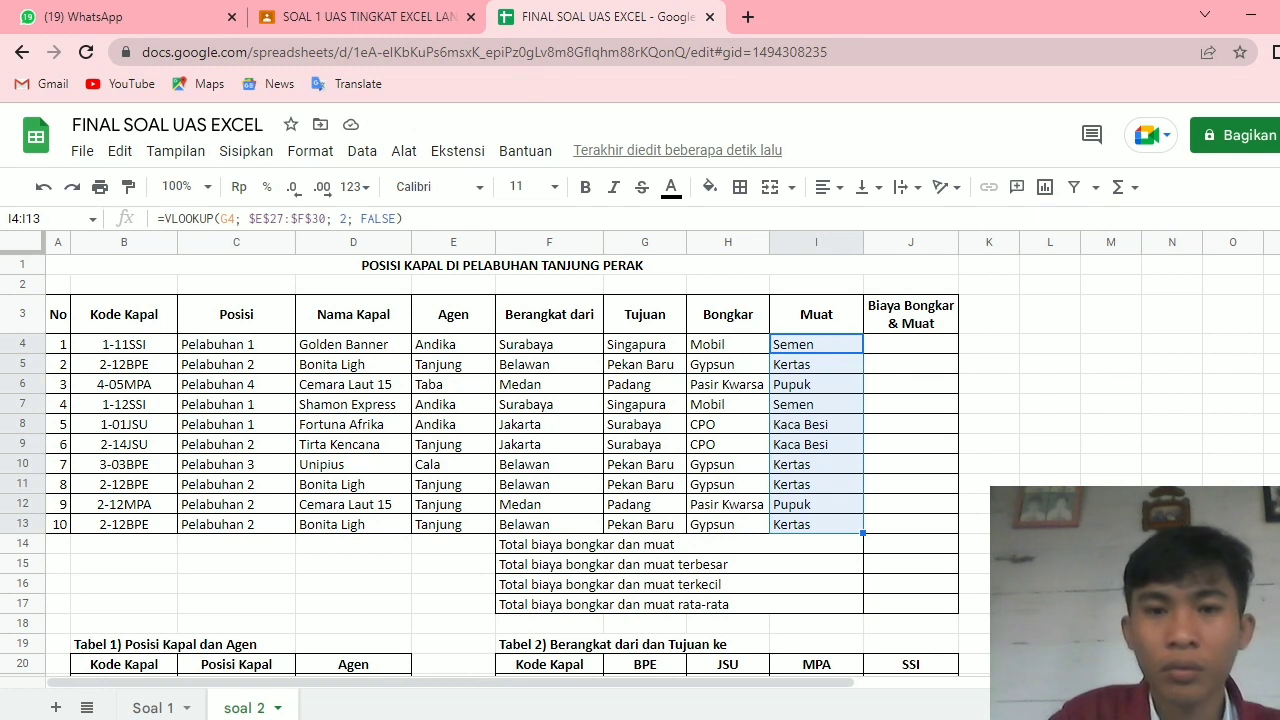
- Review Tabel 5 and start a VLOOKUP in J4 under Biaya Bongkar & Muat with C4, the ship's Posisi, as its lookup value
left_click(911, 344)
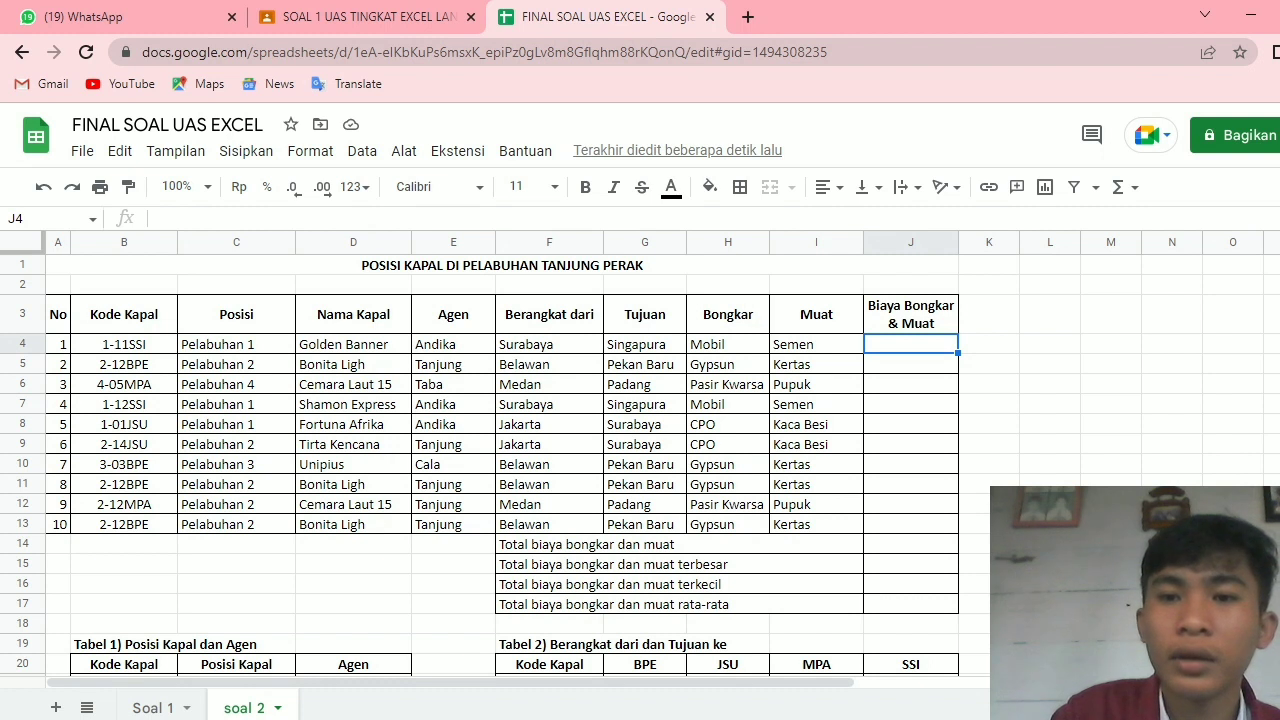
scroll(500, 450, "down", 6)
scroll(500, 450, "up", 1)
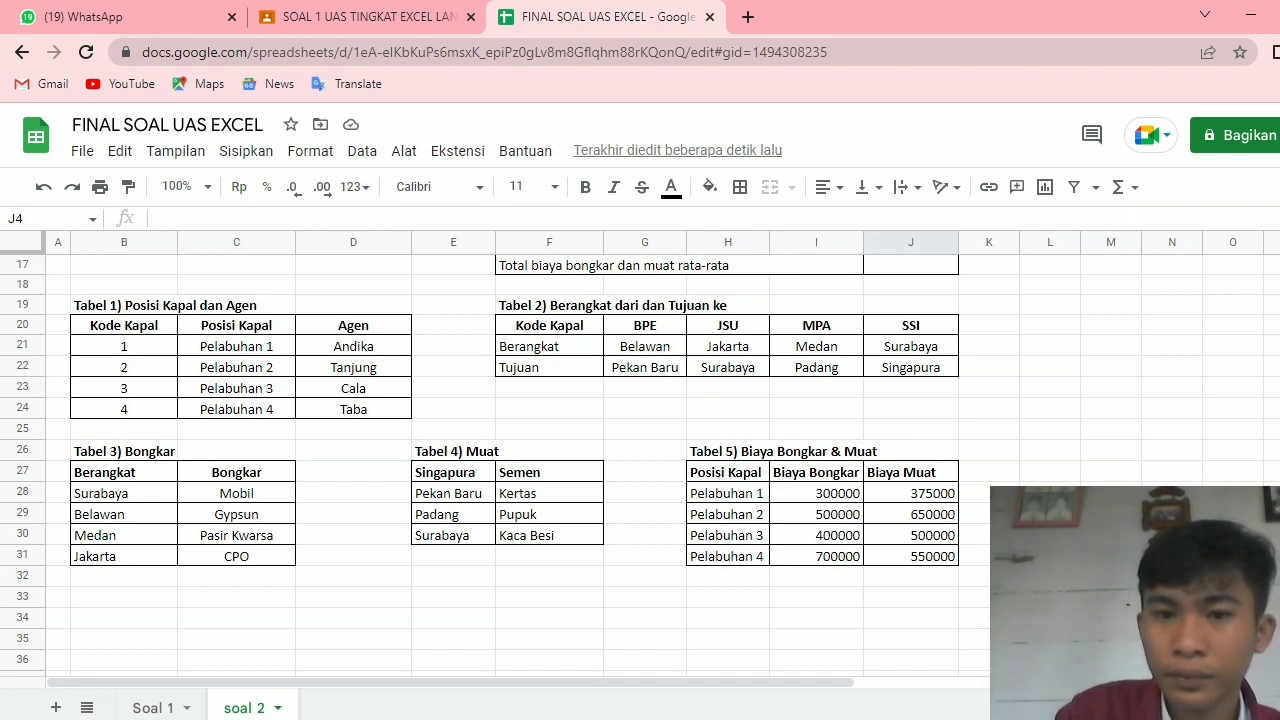
scroll(640, 440, "up", 1)
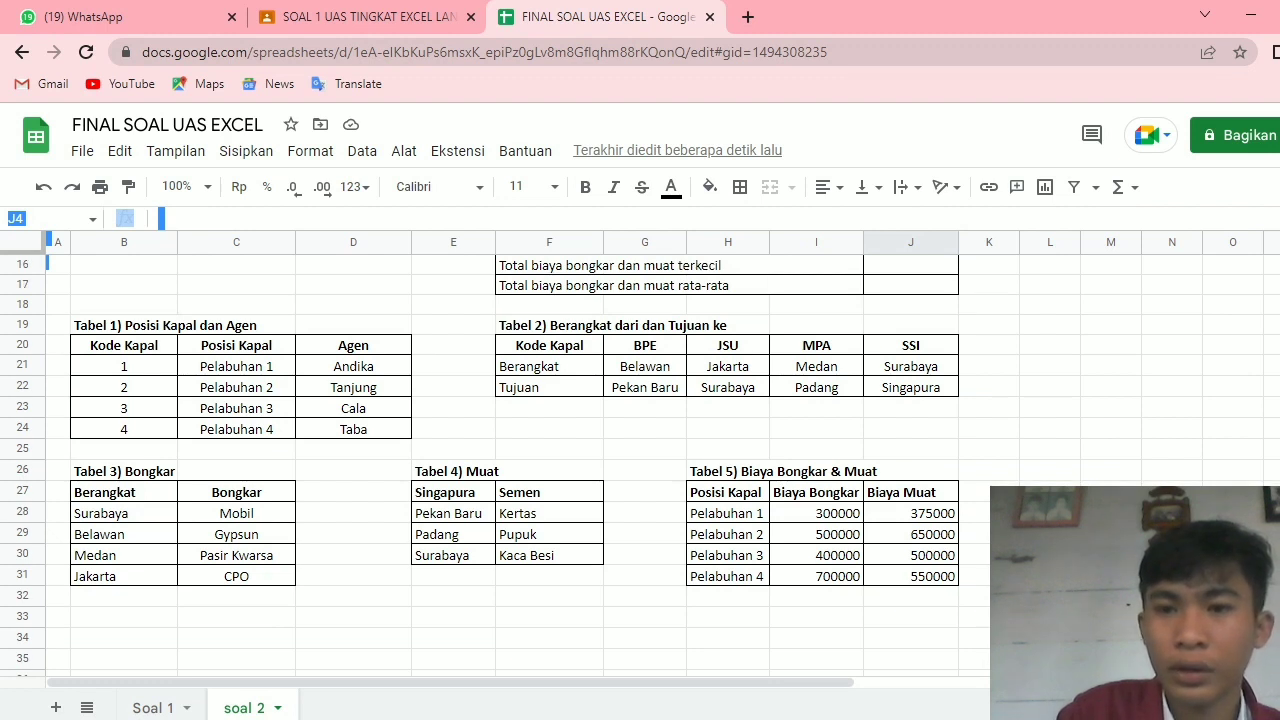
scroll(500, 450, "up", 5)
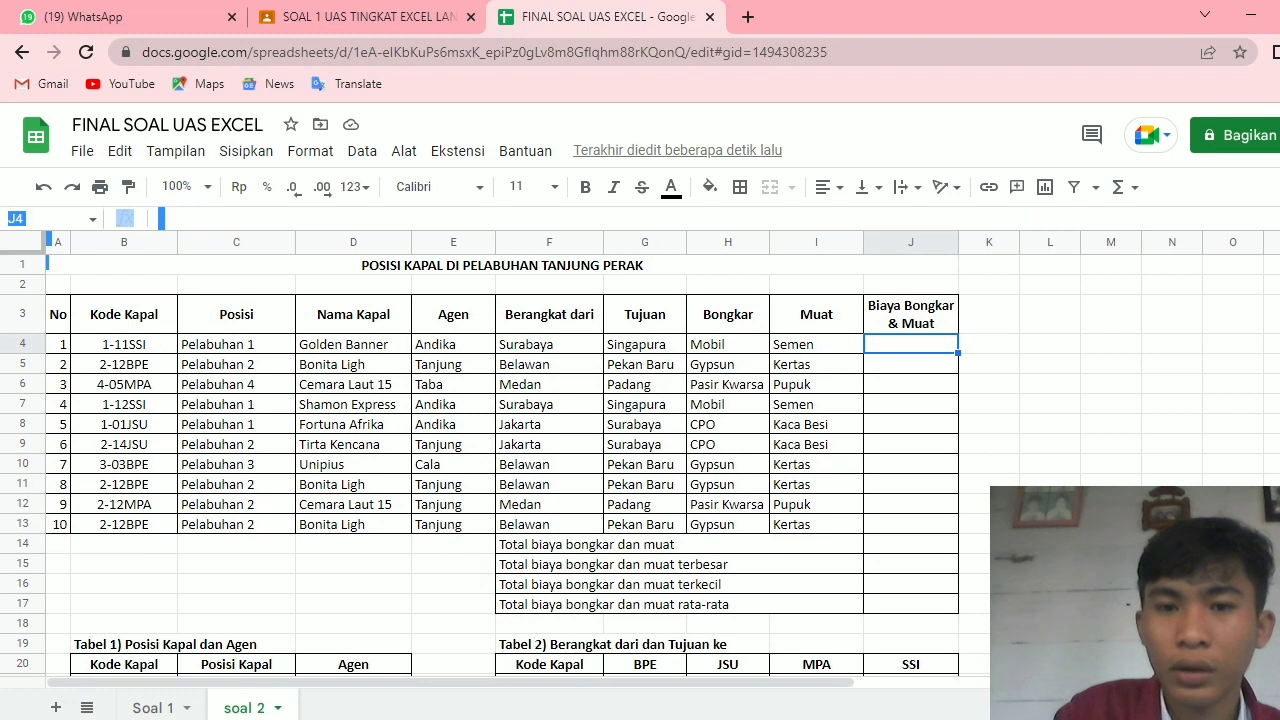
type("=")
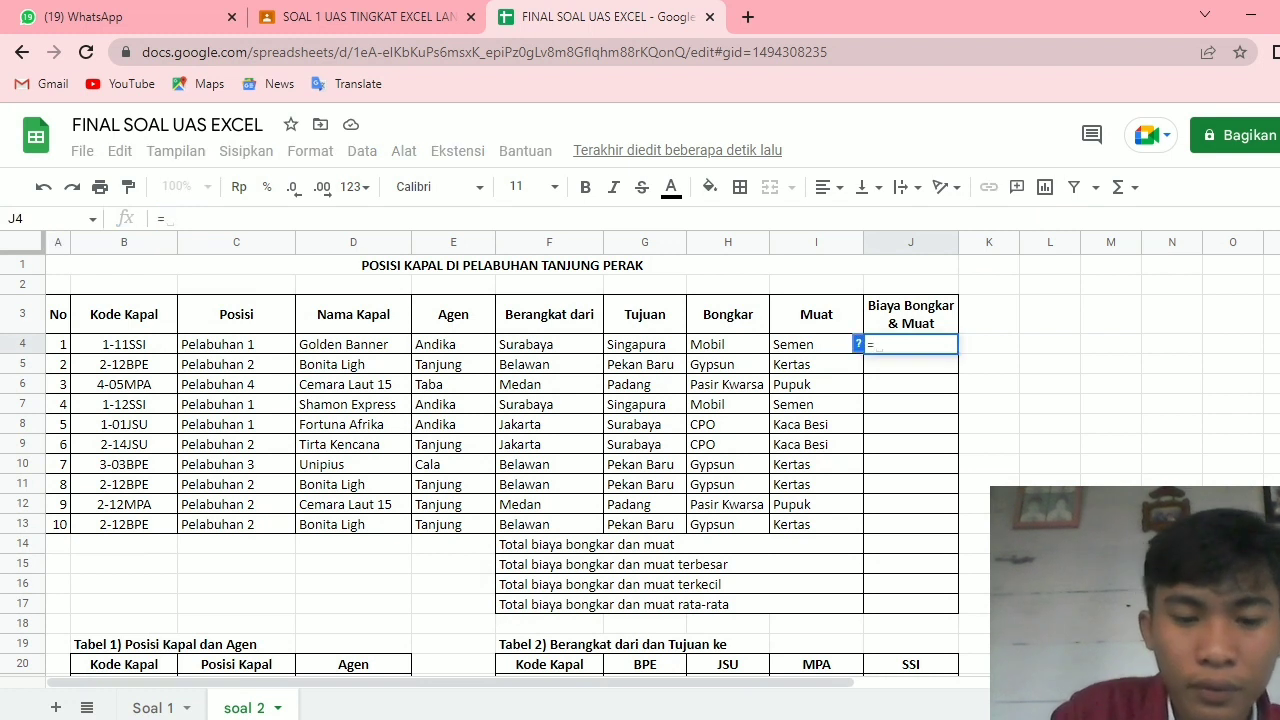
type("vlo")
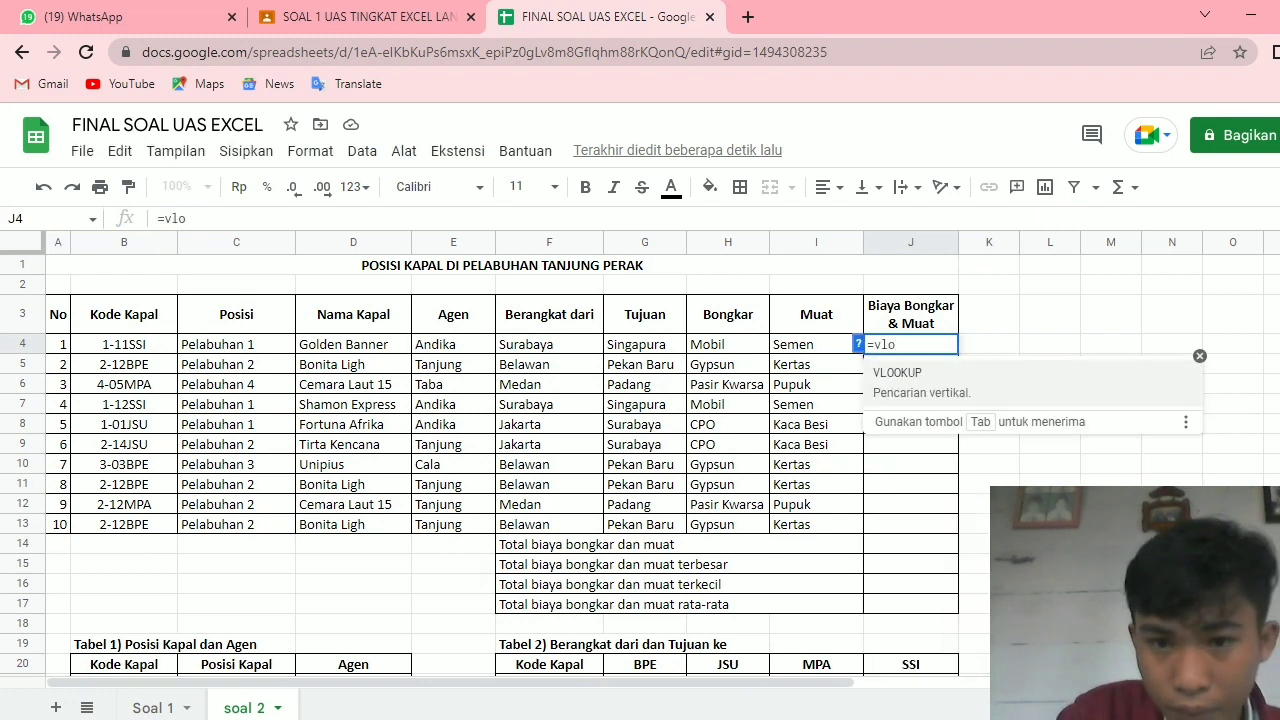
key("Tab")
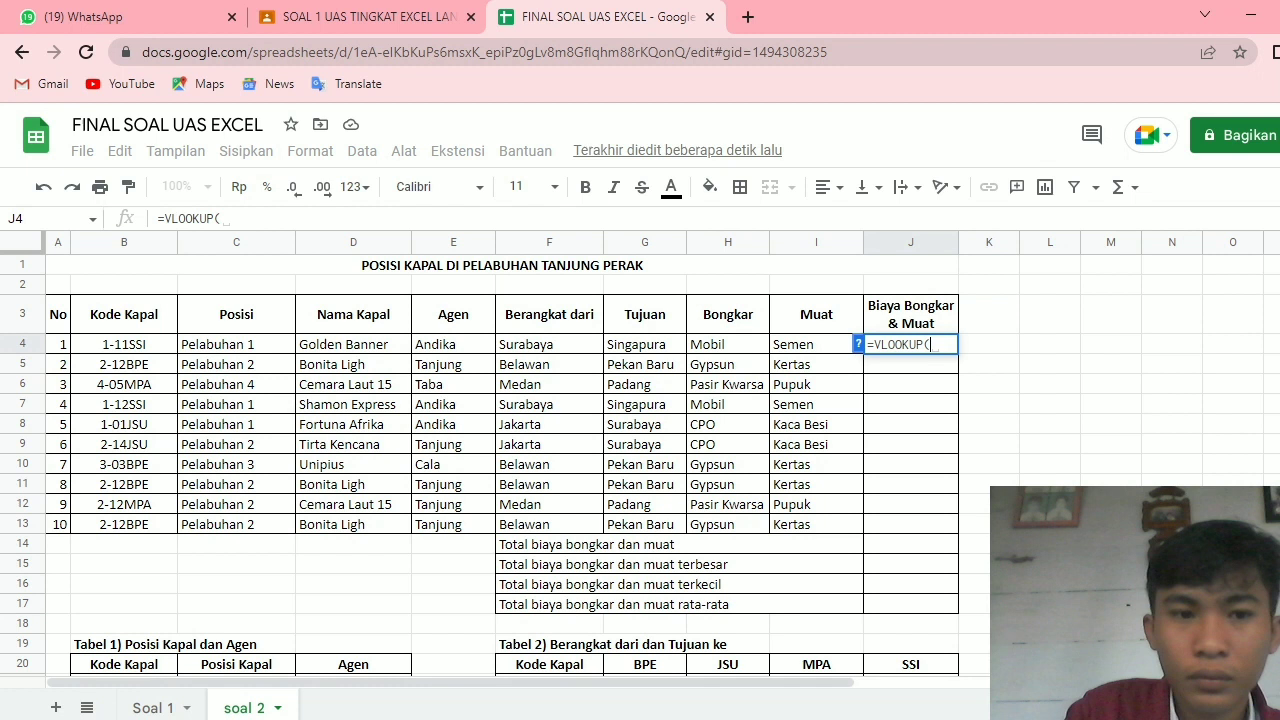
scroll(540, 450, "down", 5)
scroll(540, 450, "up", 5)
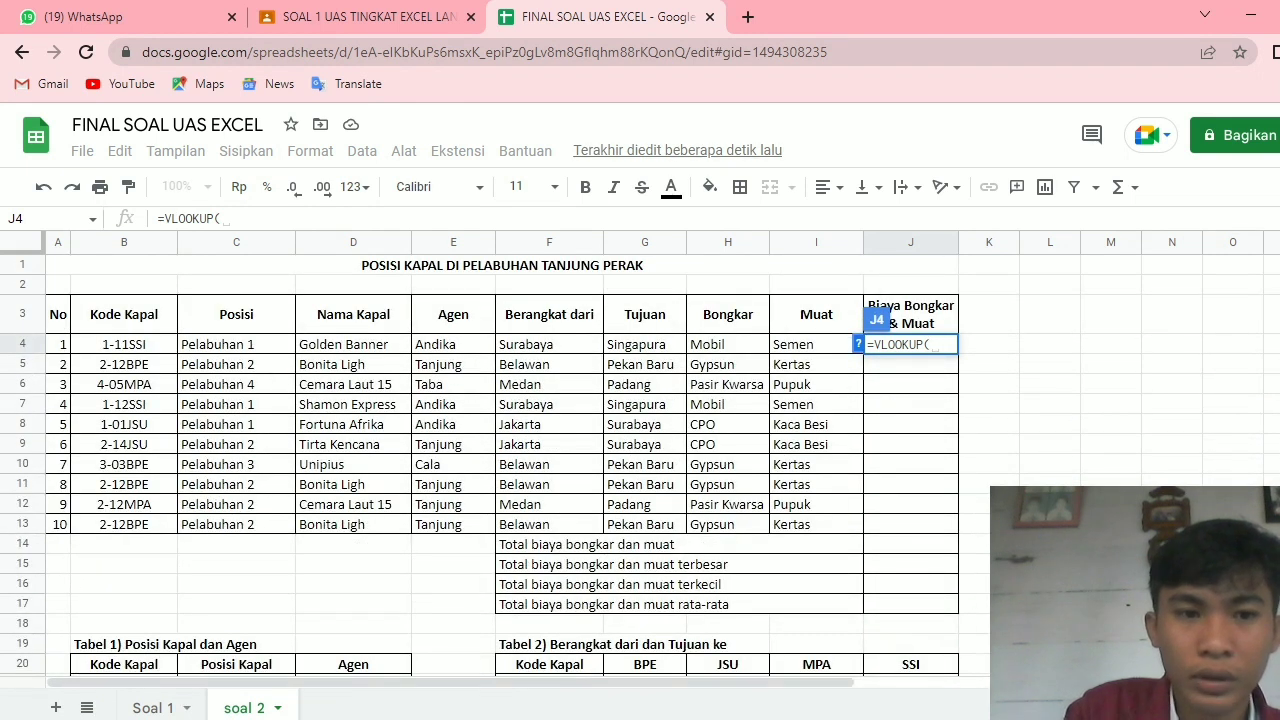
left_click(236, 344)
type(";")
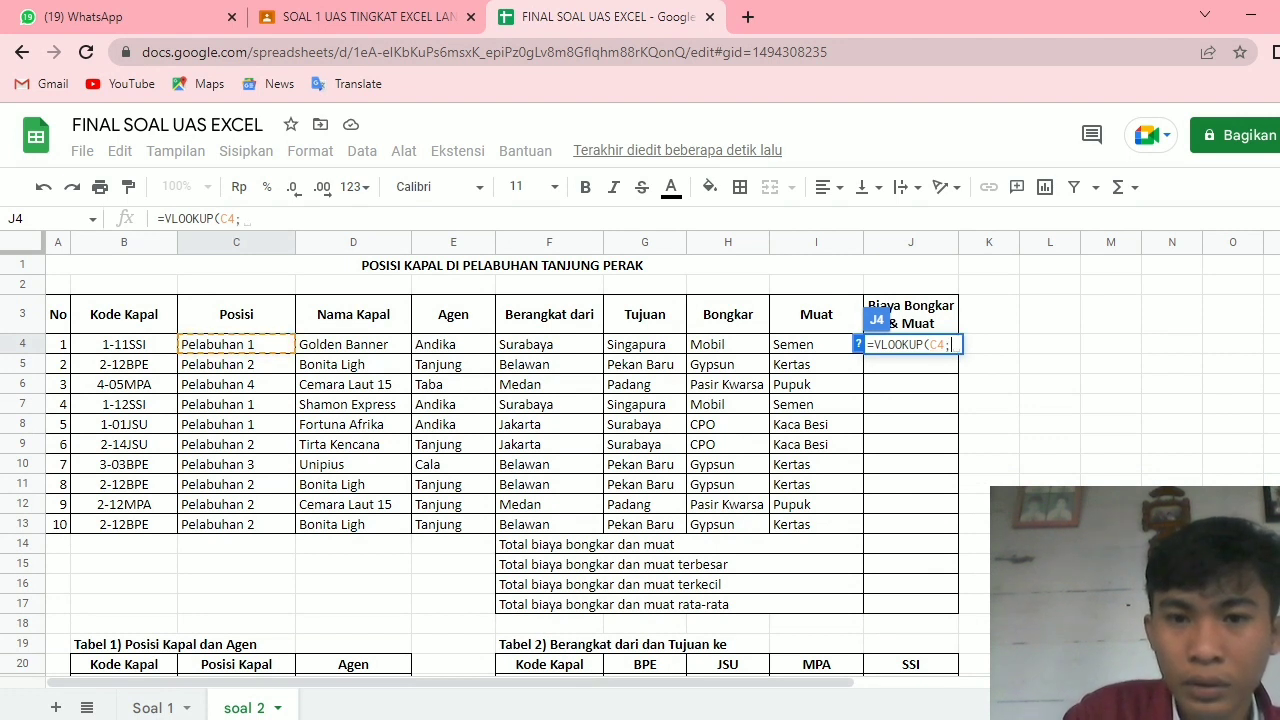
- Use Tabel 5, locked as $H$27:$J$31, as the lookup range of the J4 VLOOKUP
scroll(540, 450, "down", 5)
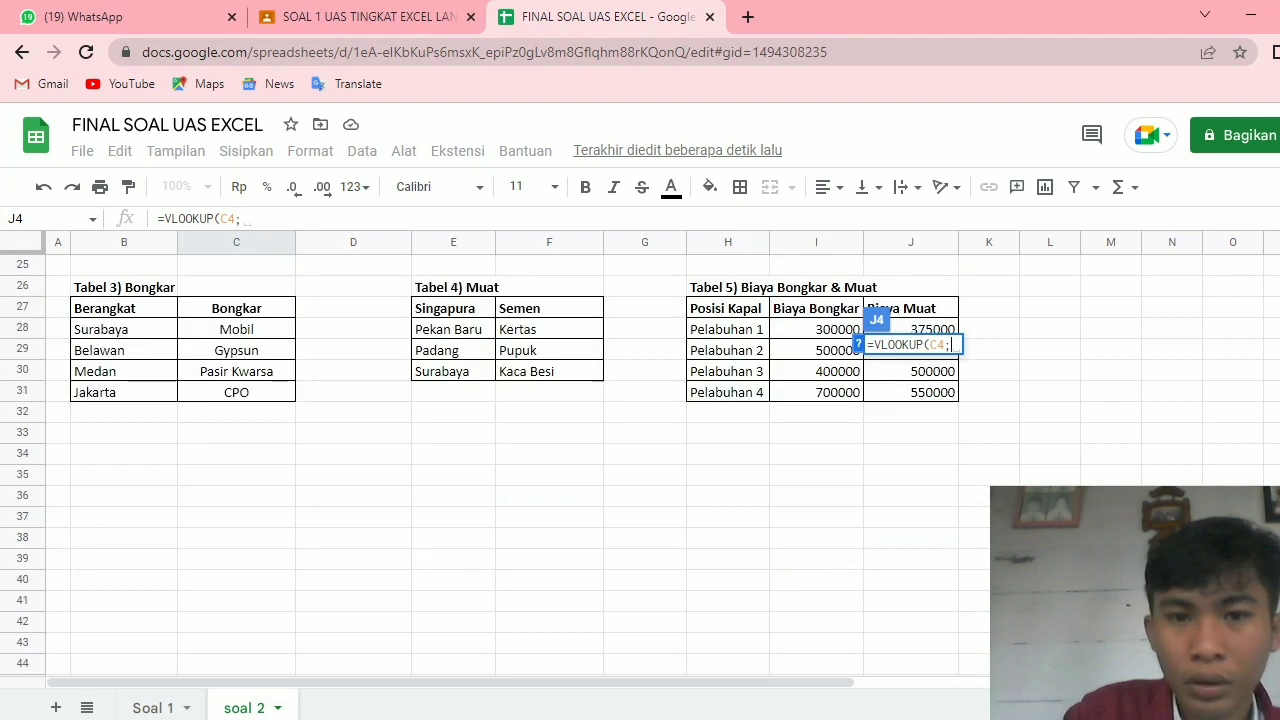
left_click_drag(725, 308, 930, 392)
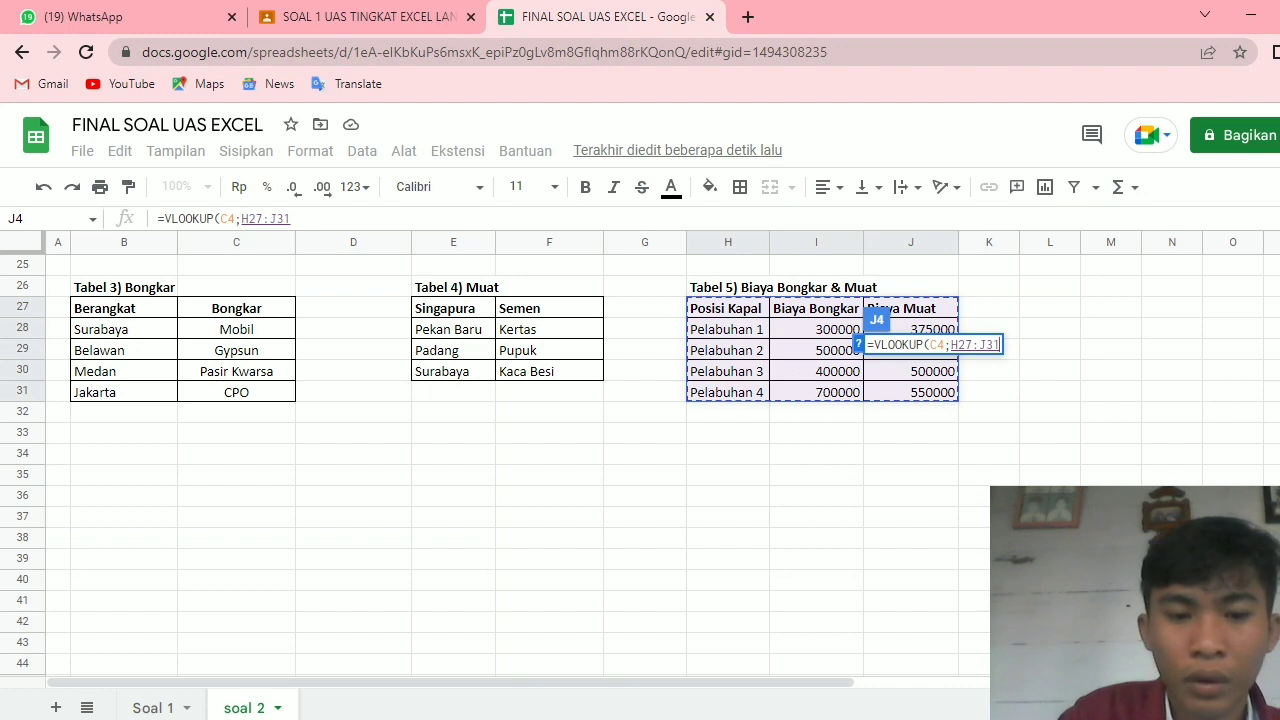
key("F4")
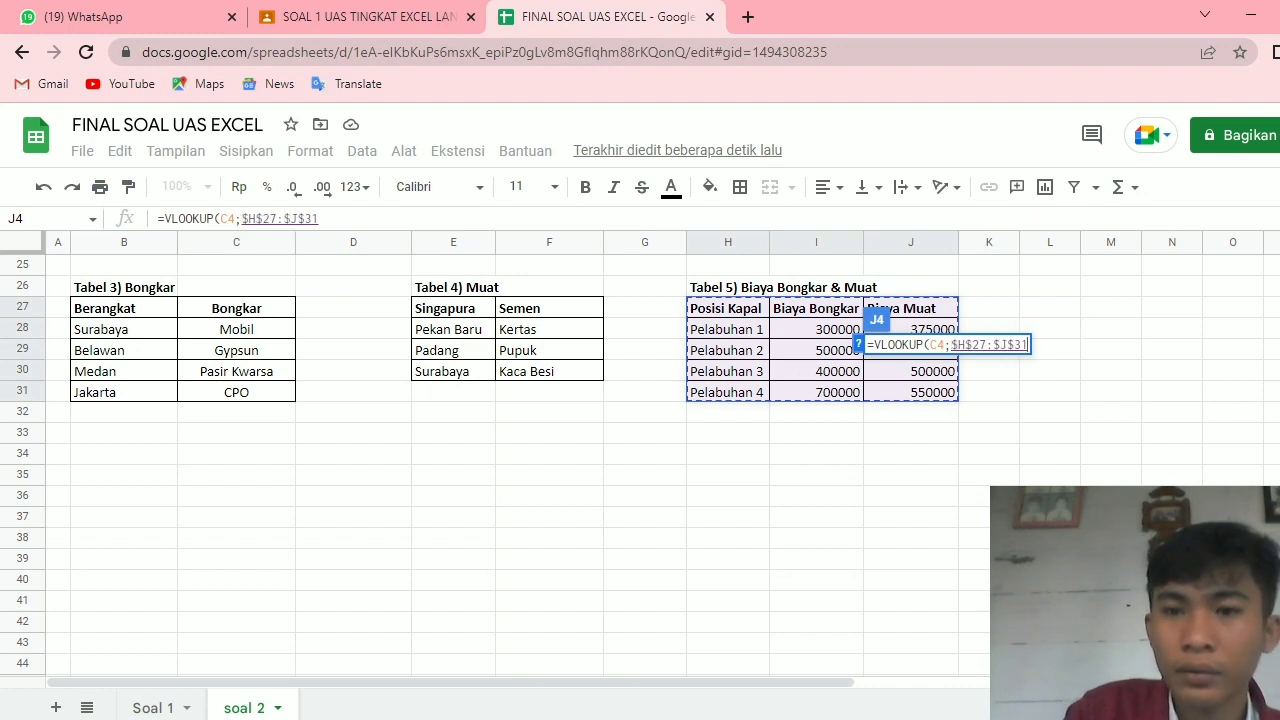
- Complete the first VLOOKUP in J4 with column index 2 for Biaya Bongkar and exact match 0
scroll(640, 465, "up", 5)
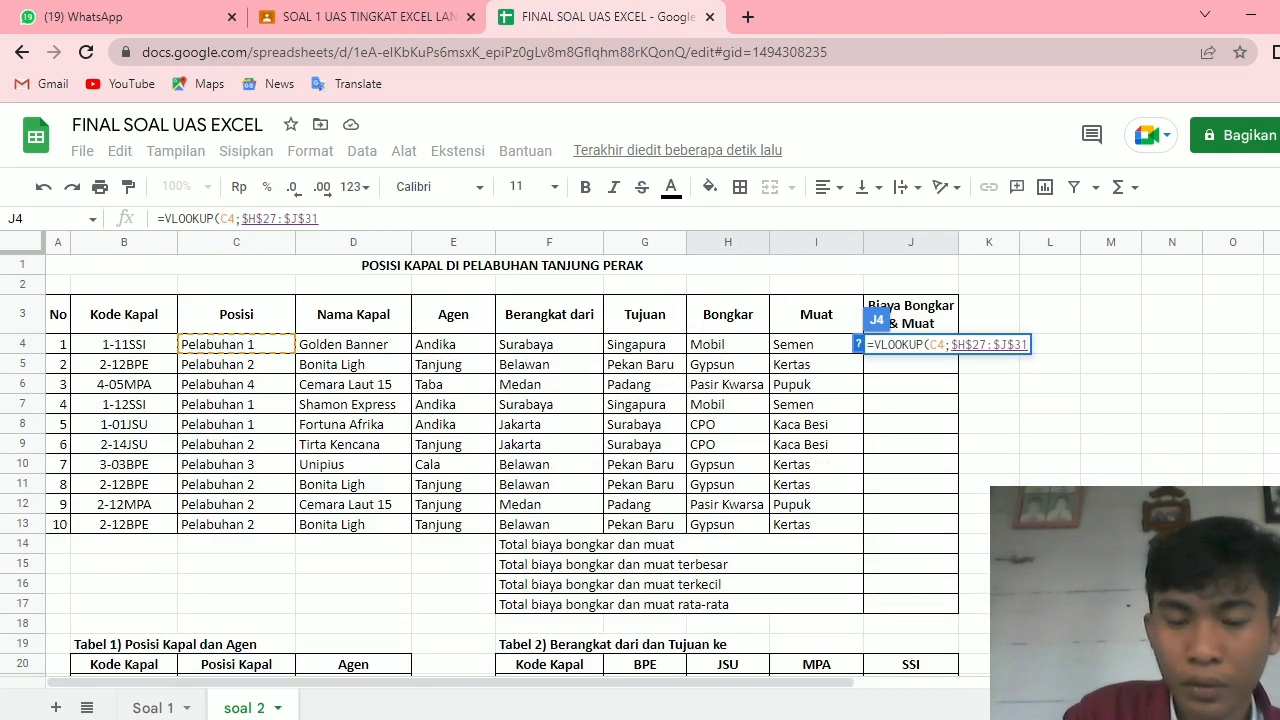
type(";")
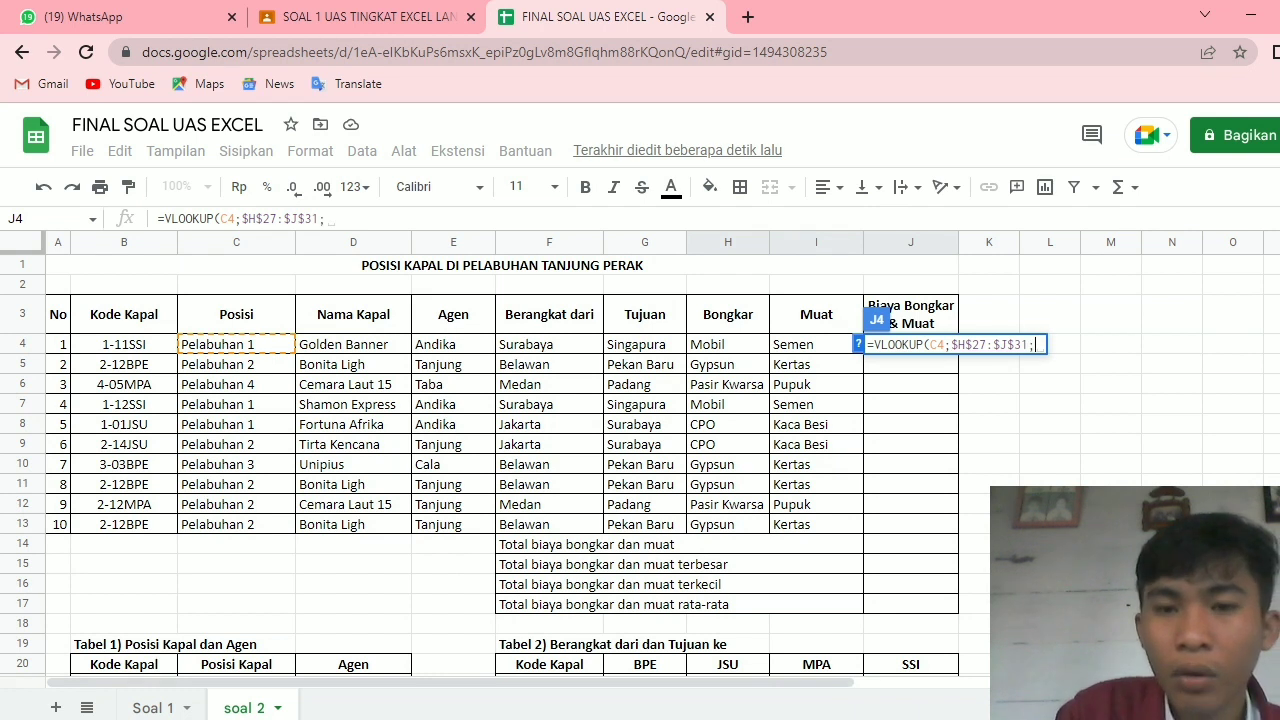
scroll(500, 450, "down", 5)
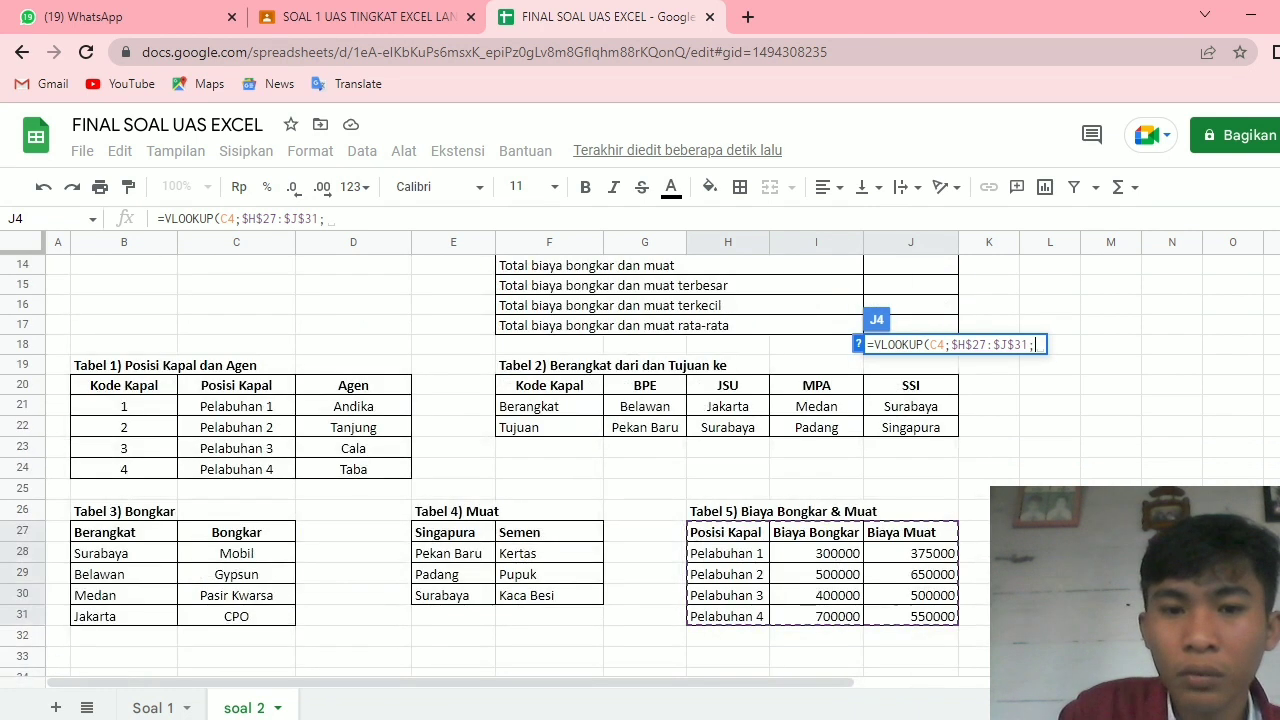
scroll(500, 450, "up", 5)
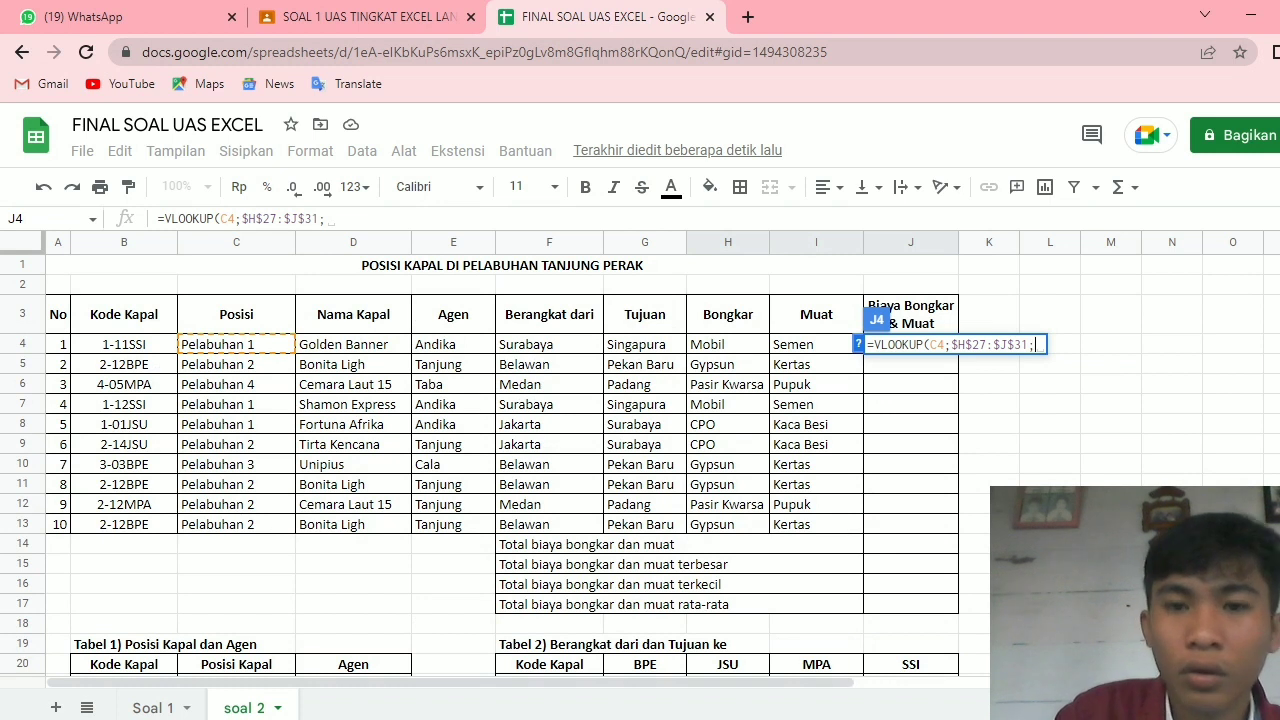
type("2;0")
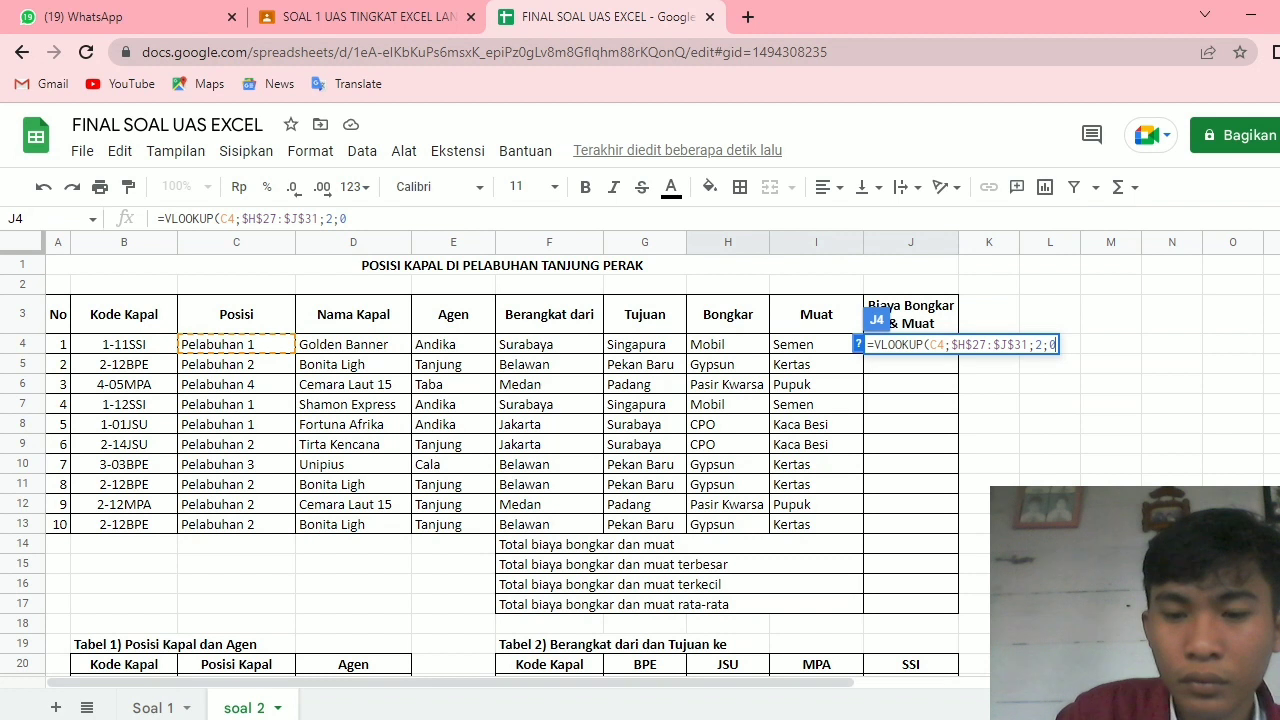
type(")")
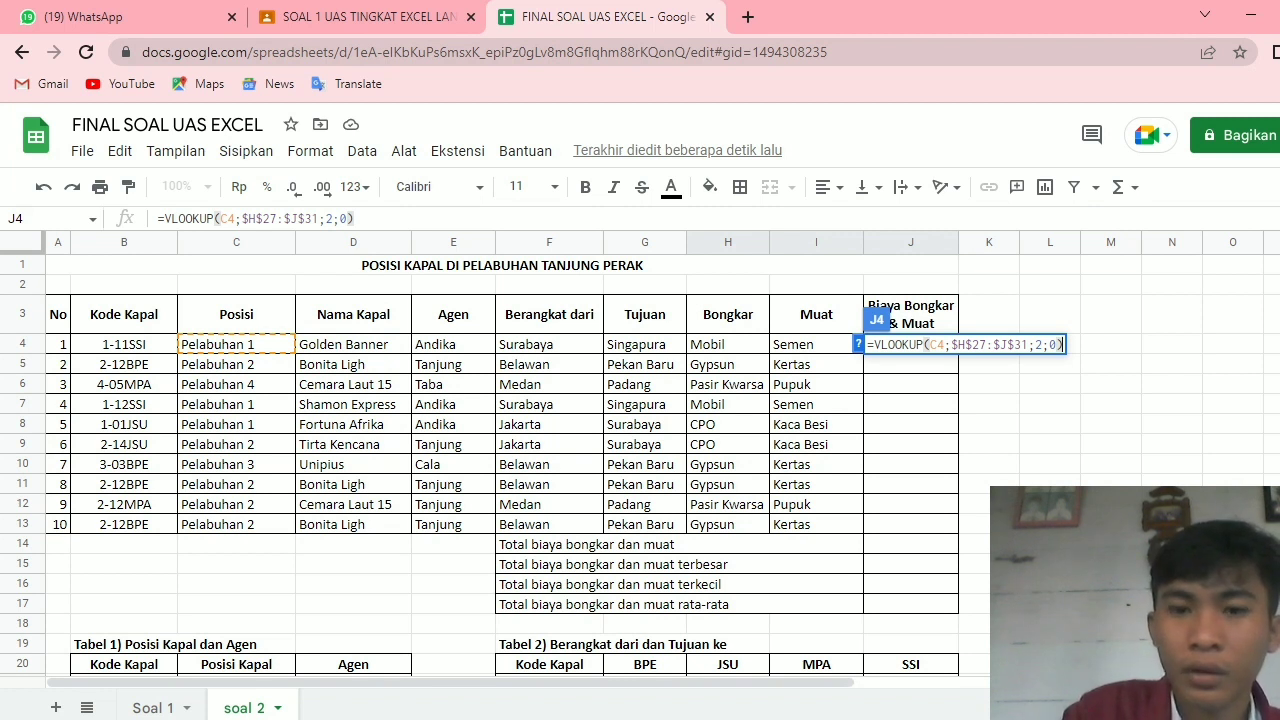
- Add a second VLOOKUP to the J4 formula, with C4 as its lookup value
type("+")
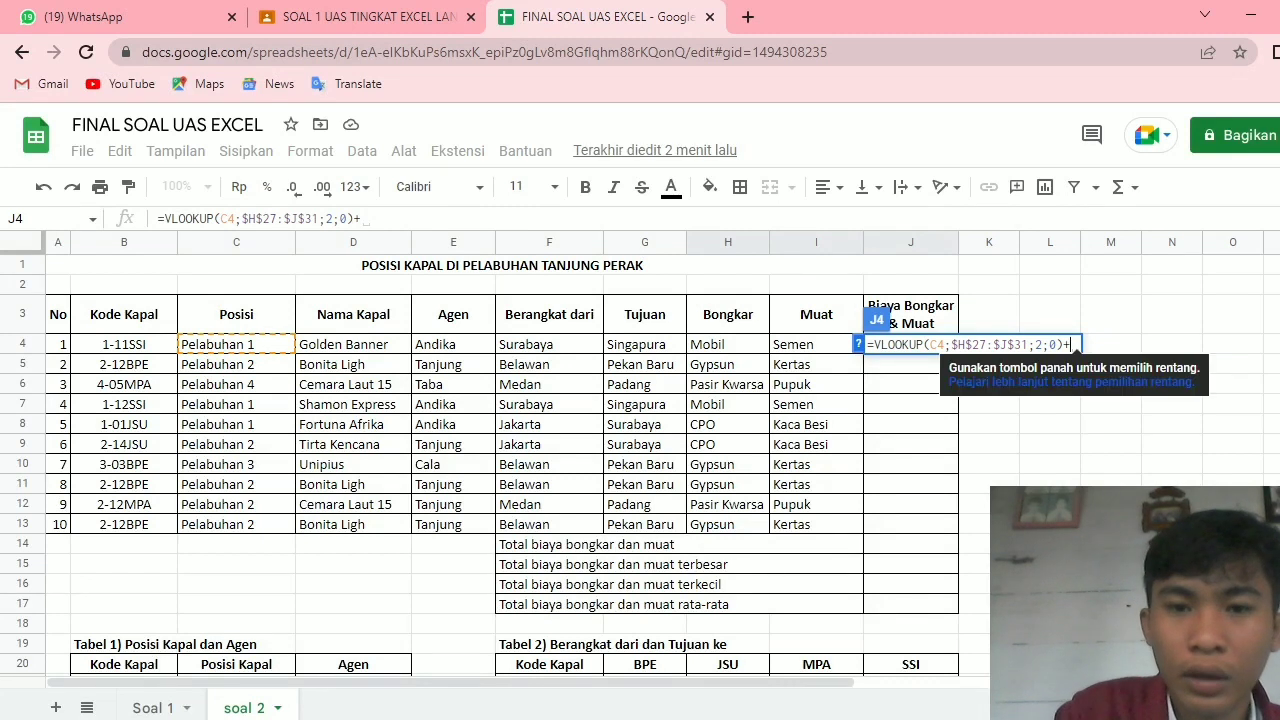
type("vl")
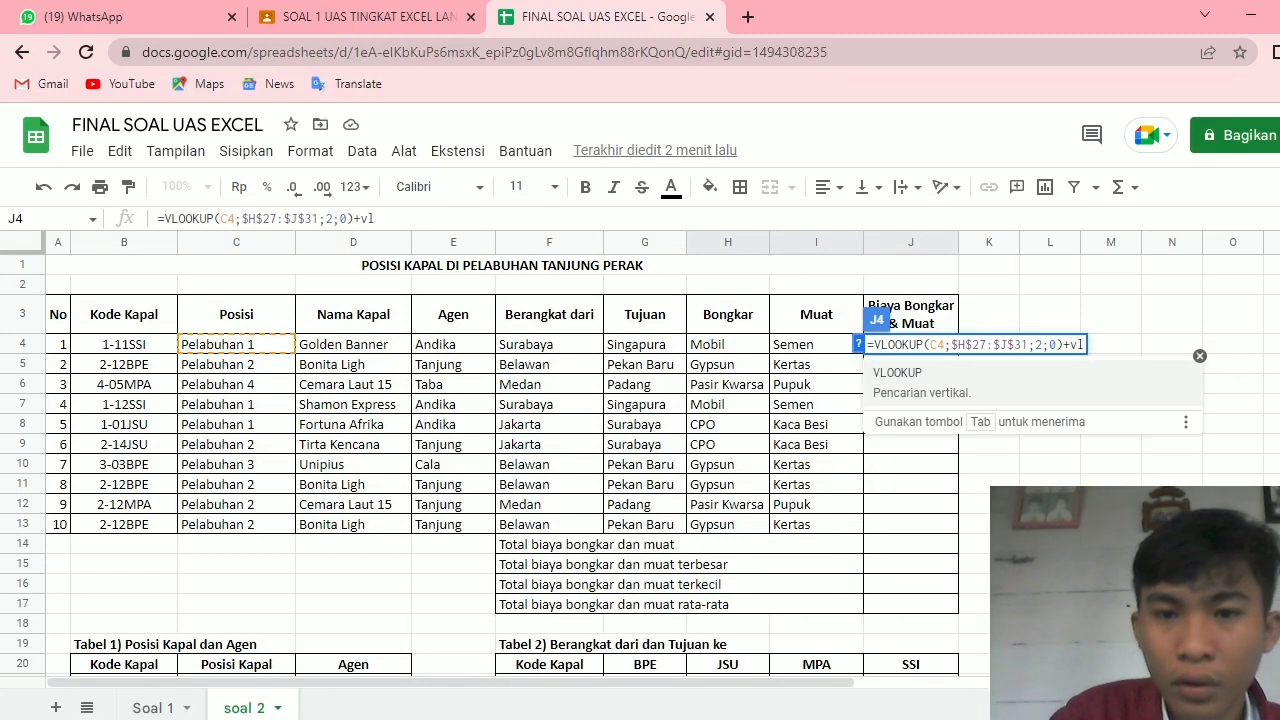
key("Tab")
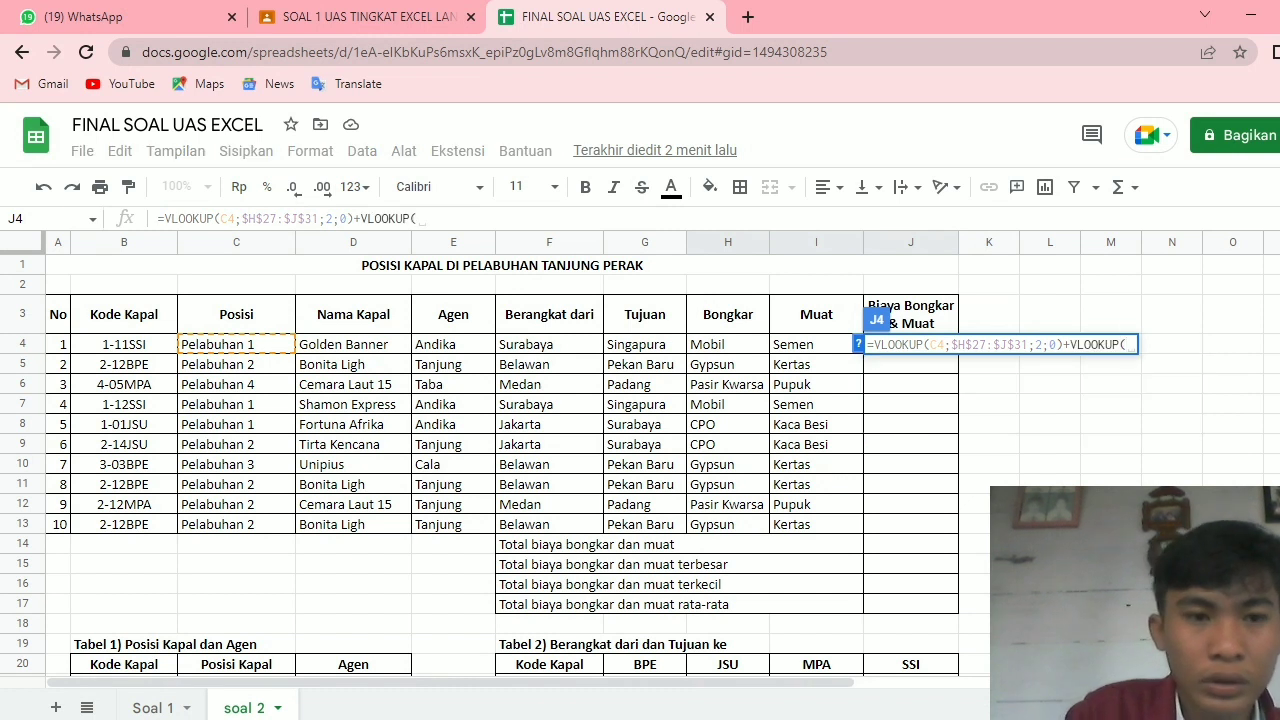
left_click(236, 344)
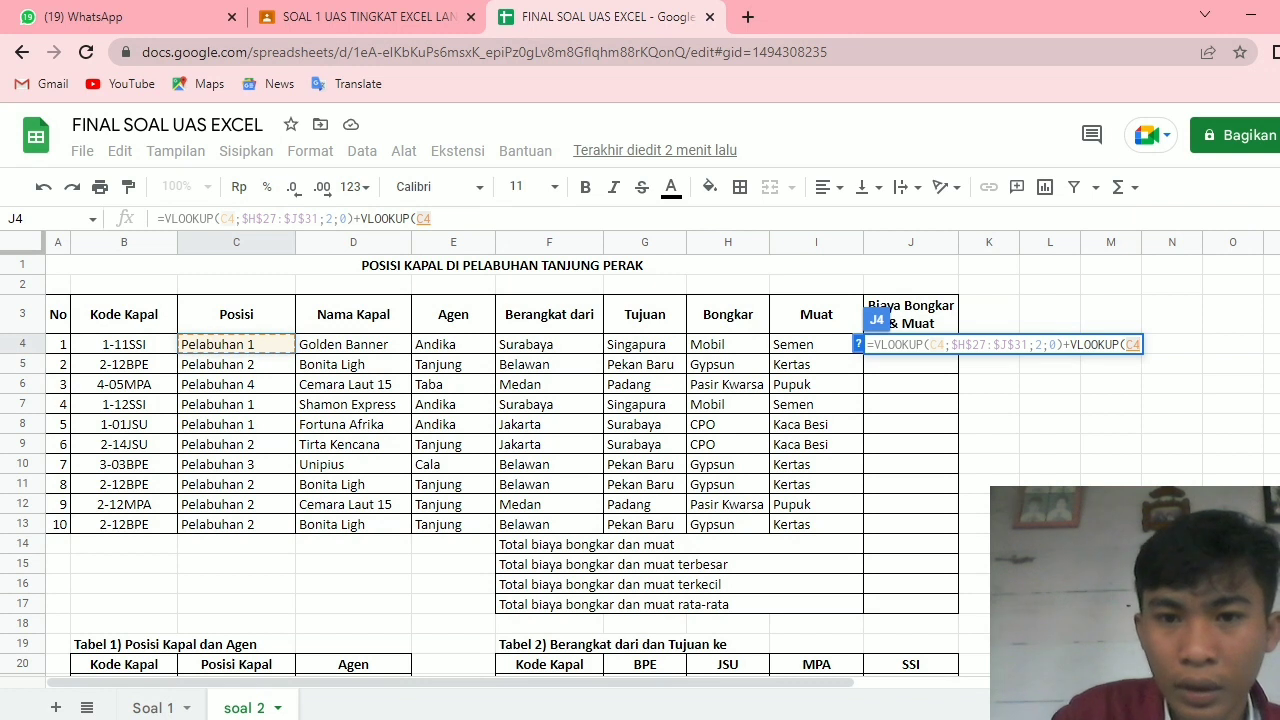
type(";")
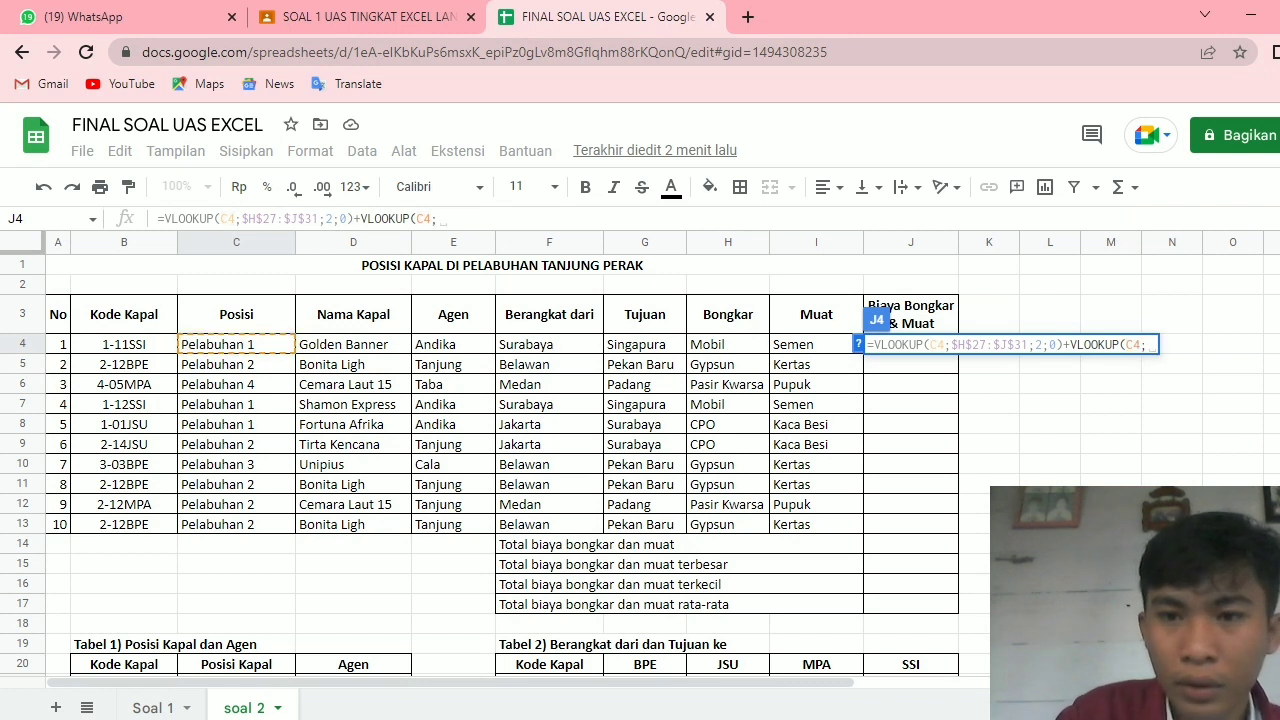
- Complete the second J4 VLOOKUP with Tabel 5 locked as $H$27:$J$31, column index 3 and exact match 0
scroll(500, 450, "down", 5)
scroll(500, 450, "up", 3)
scroll(500, 450, "down", 3)
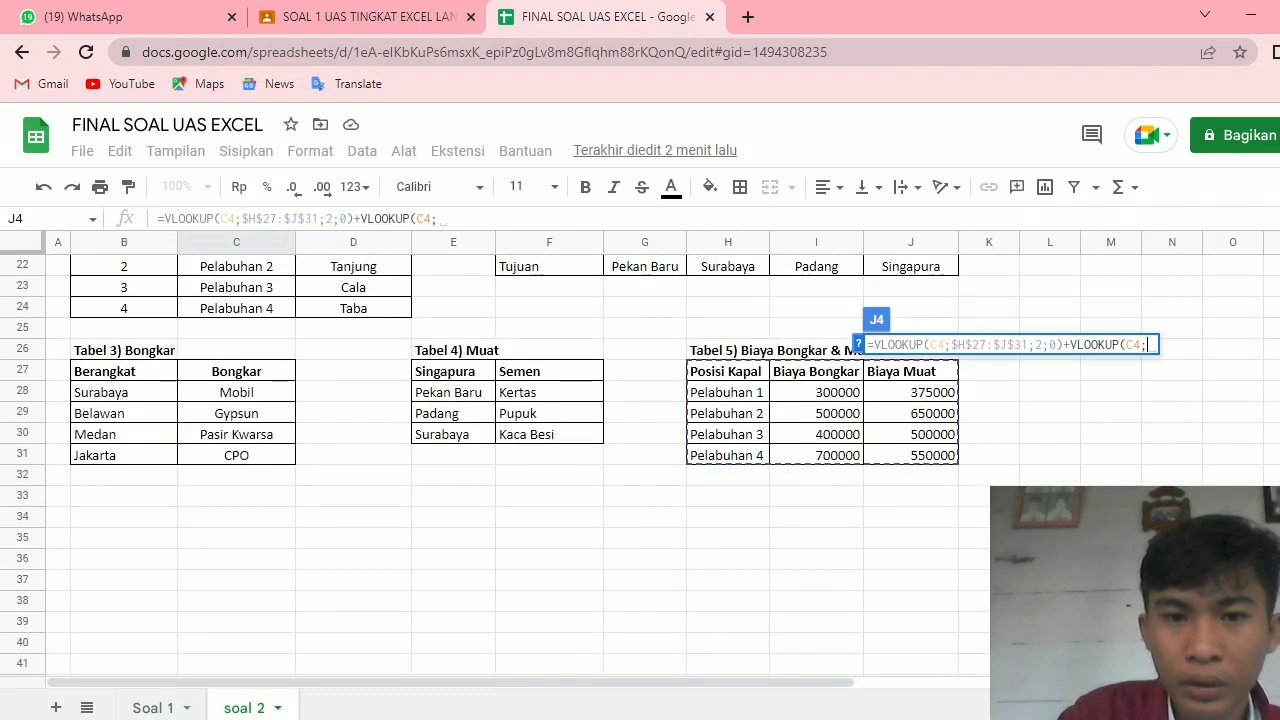
left_click_drag(727, 371, 910, 455)
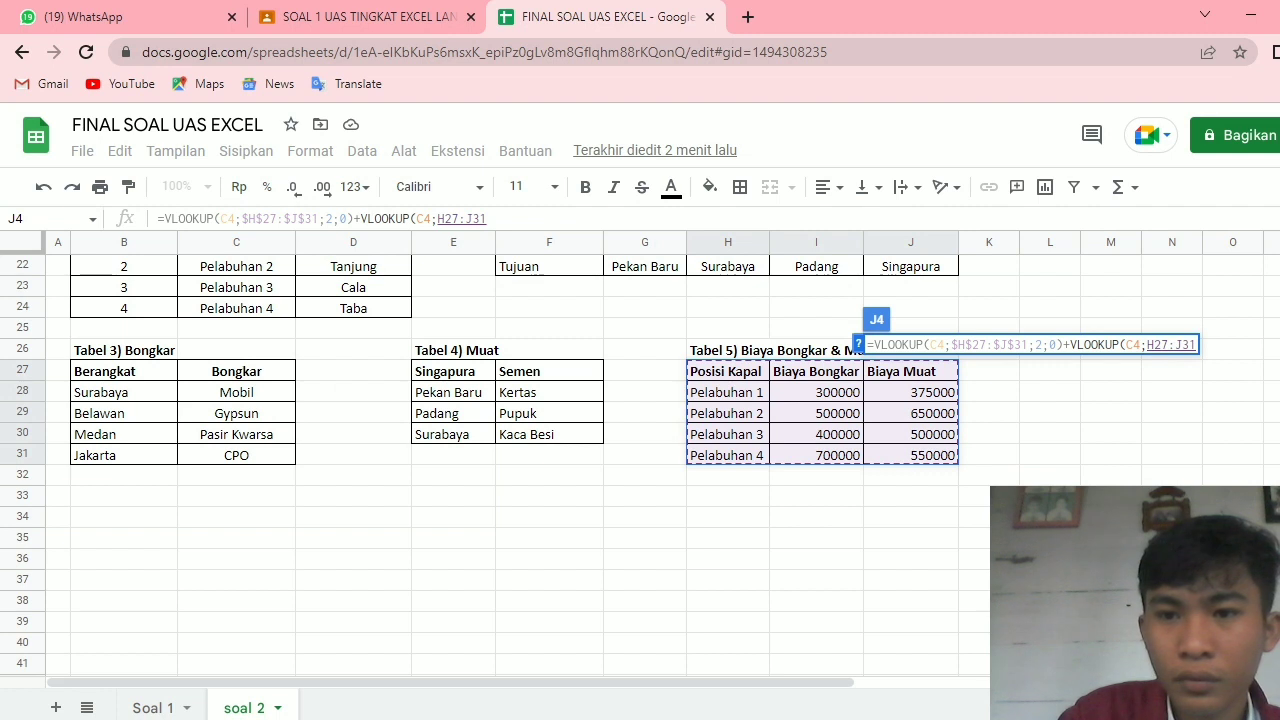
key("F4")
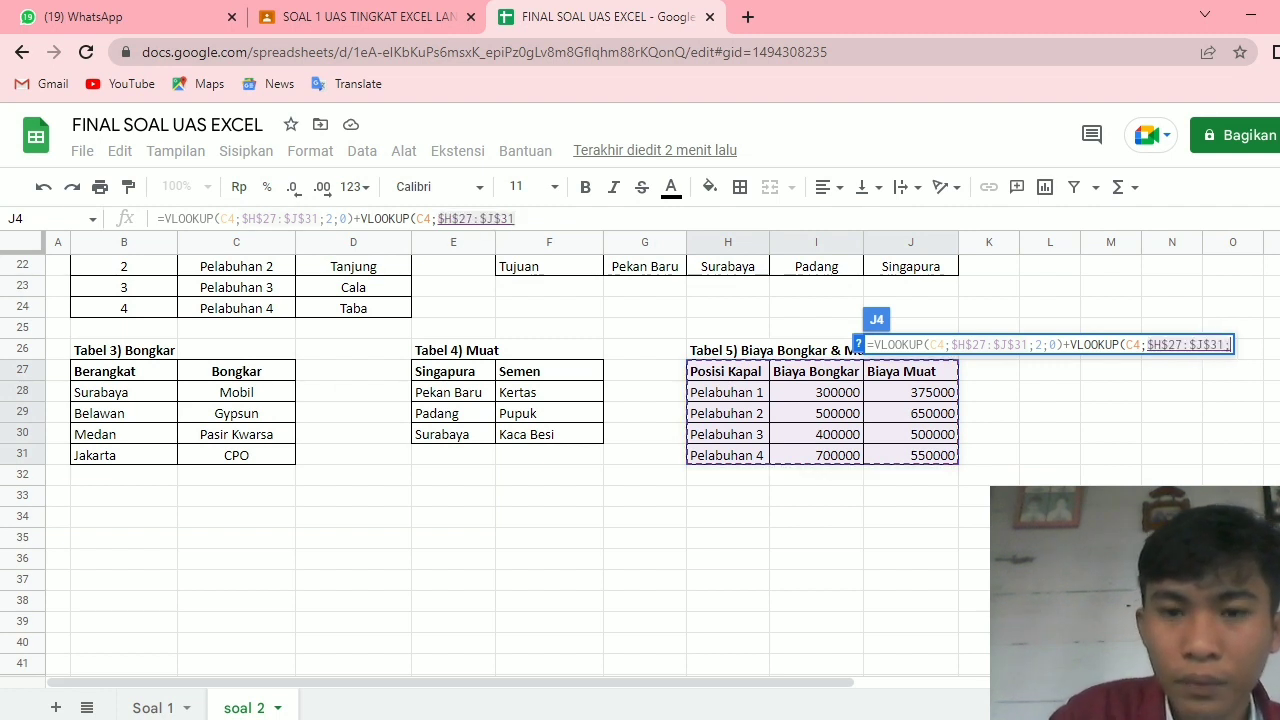
type(";")
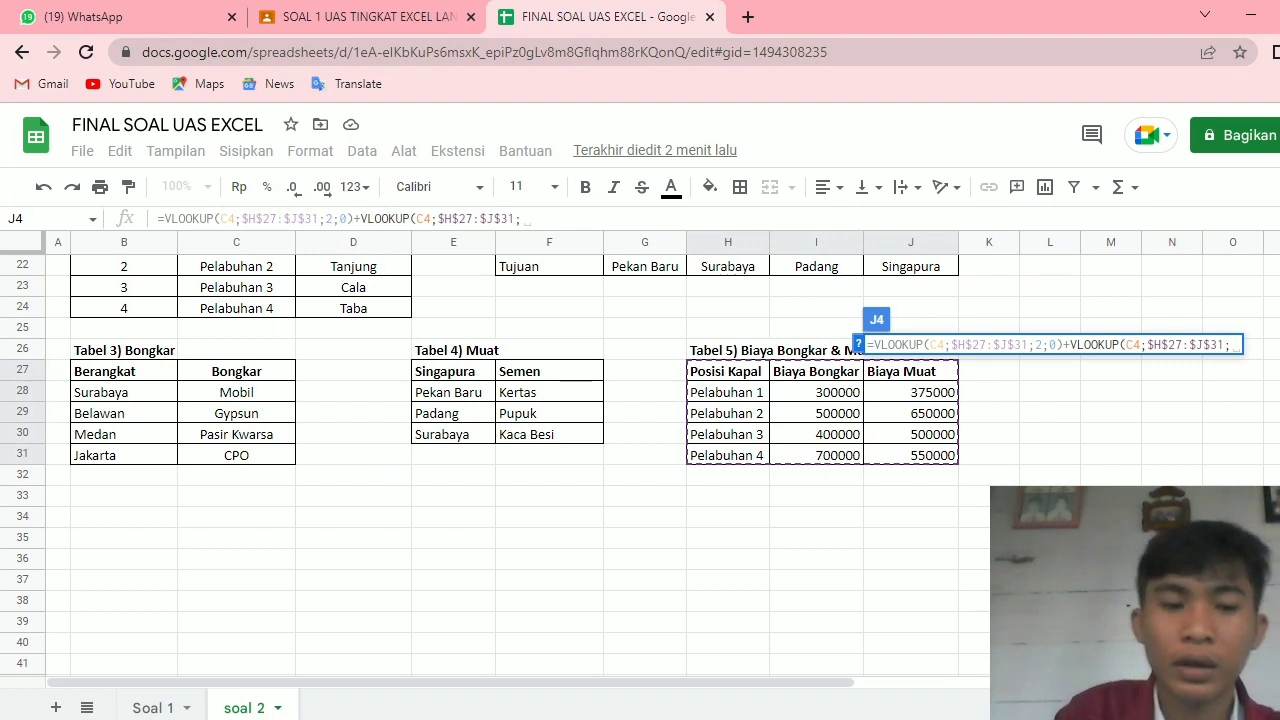
type("3;0)")
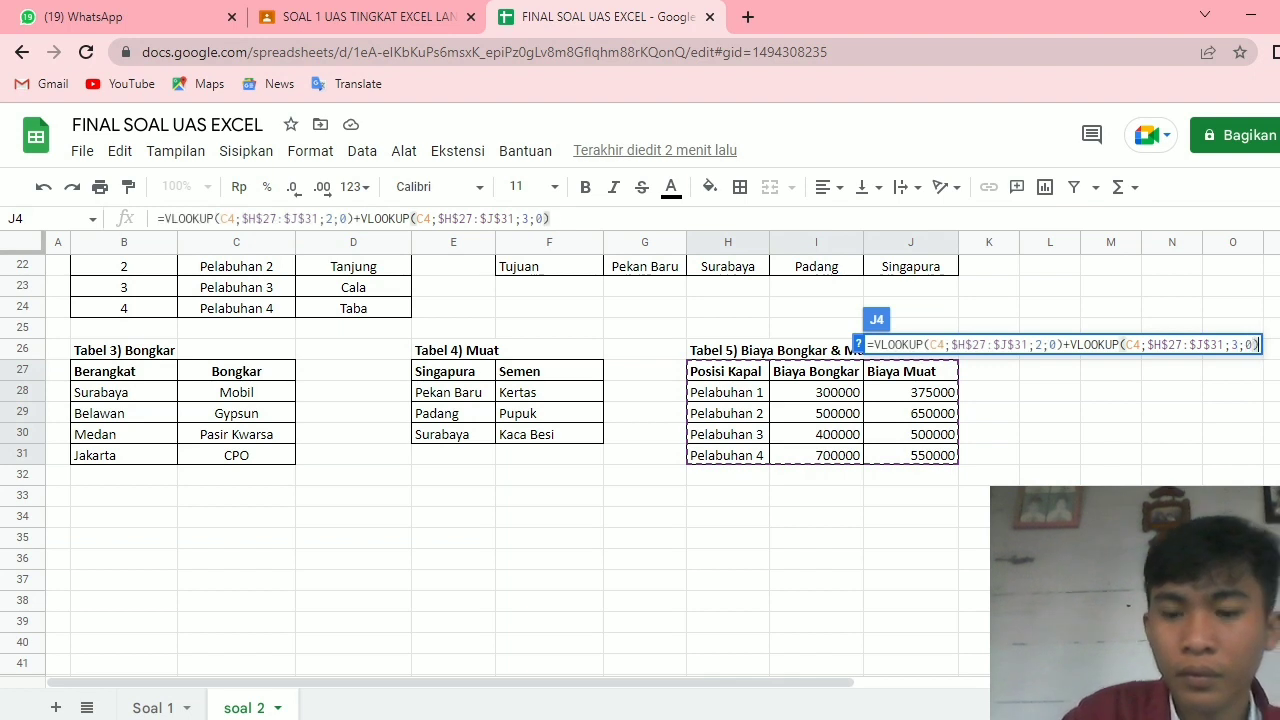
key("Return")
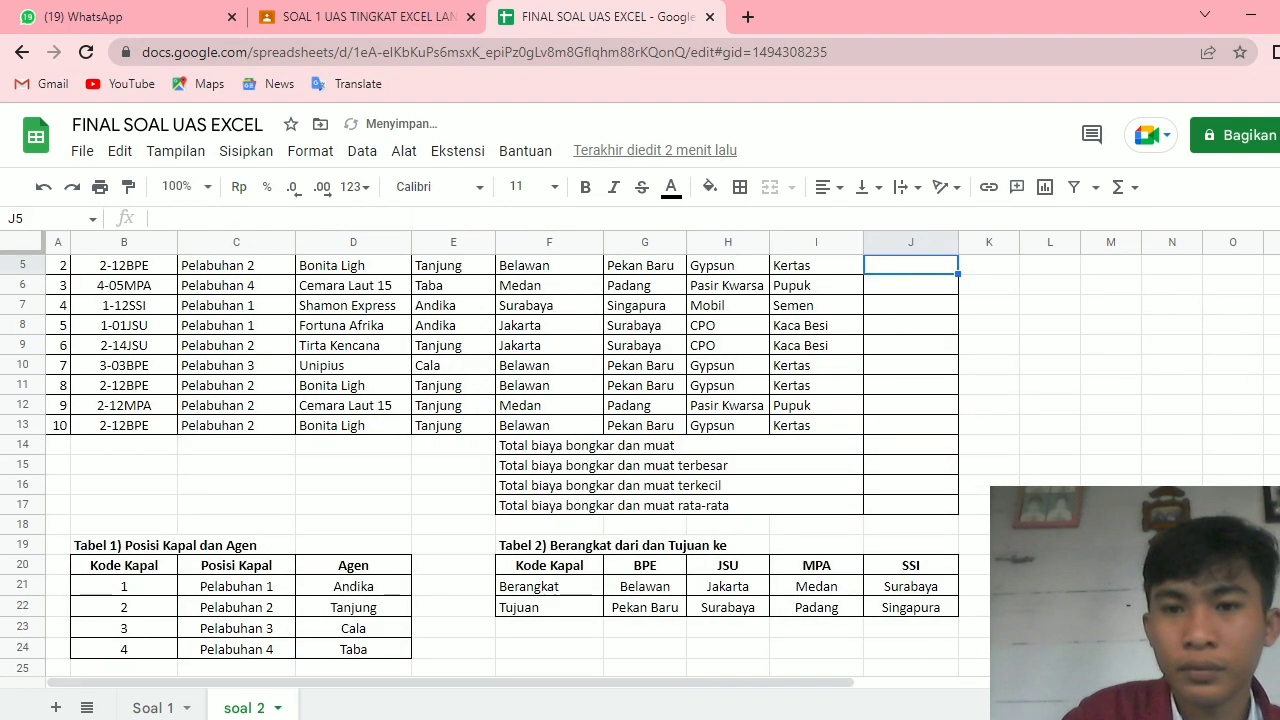
- Fill the J4 Biaya Bongkar & Muat formula down through J13 and check the copied formula in J9
scroll(640, 465, "up", 1)
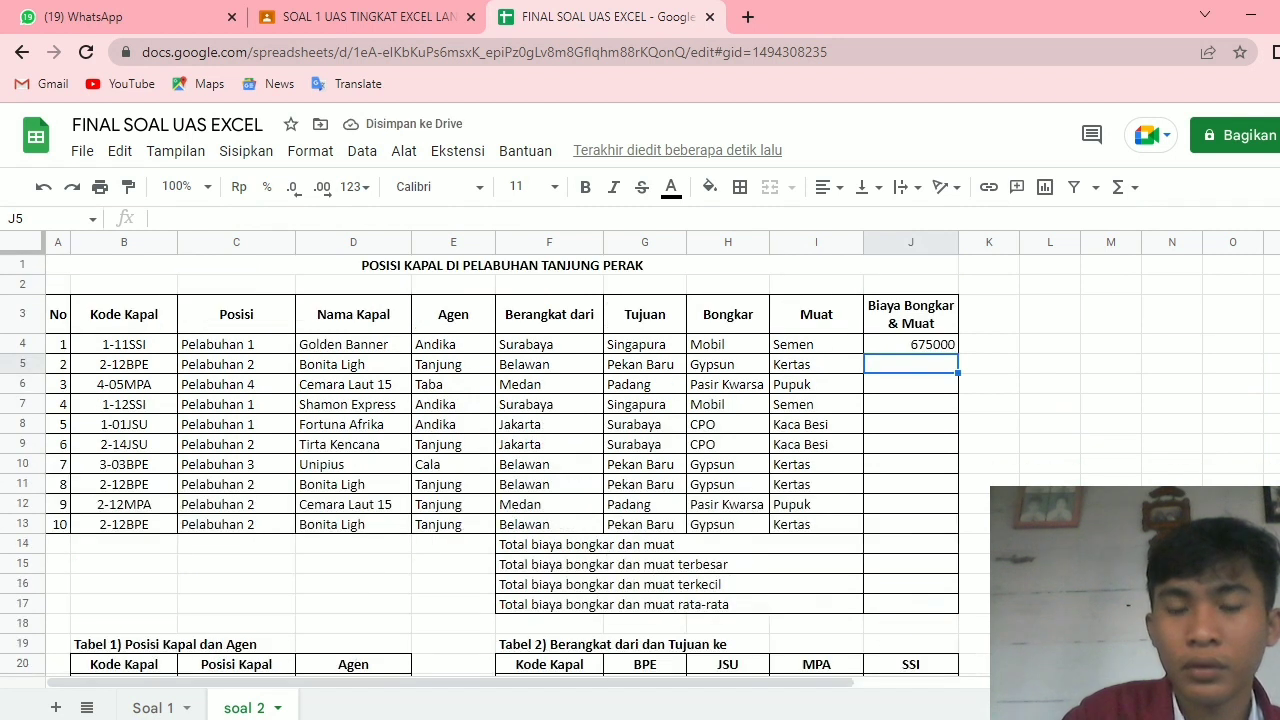
left_click(911, 344)
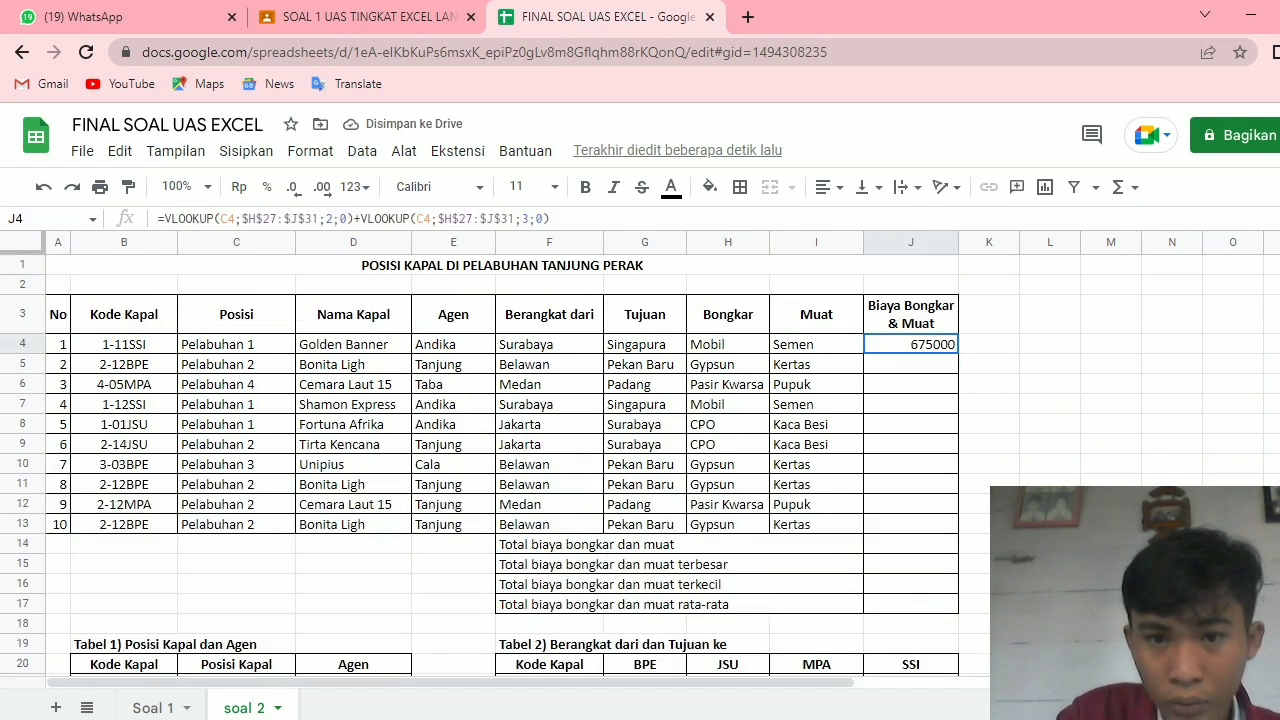
left_click_drag(958, 353, 957, 530)
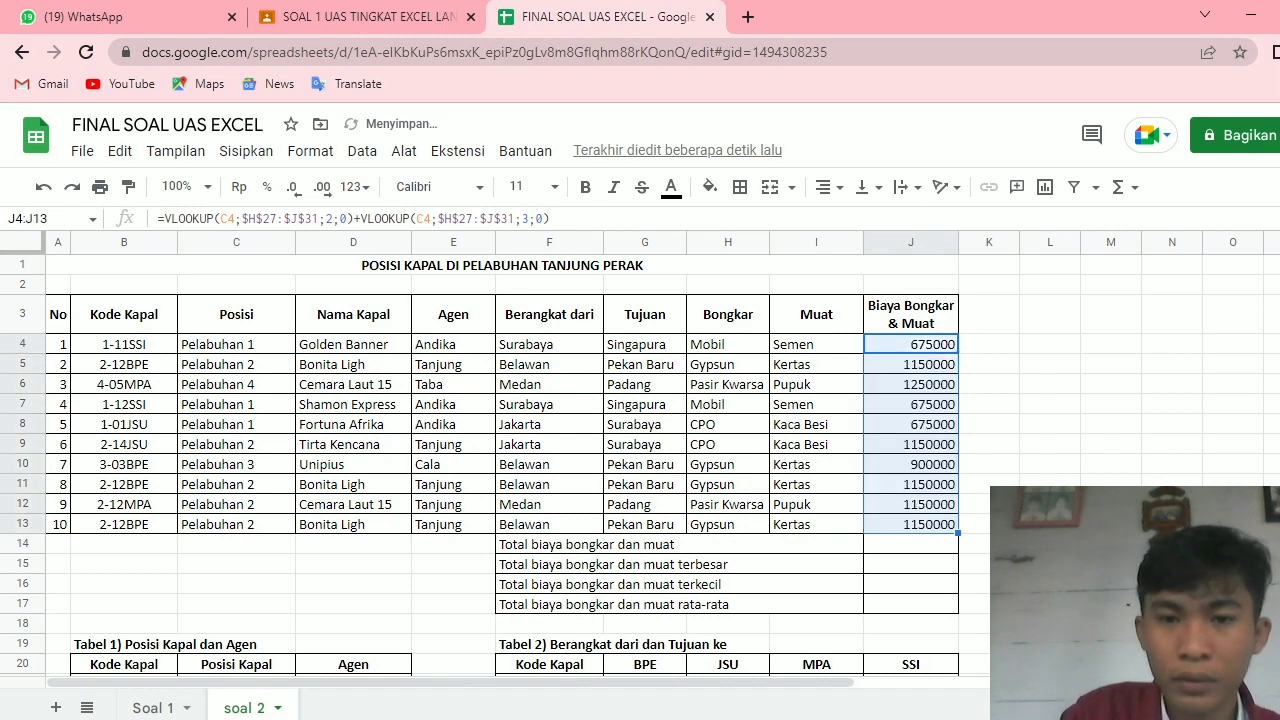
left_click(911, 444)
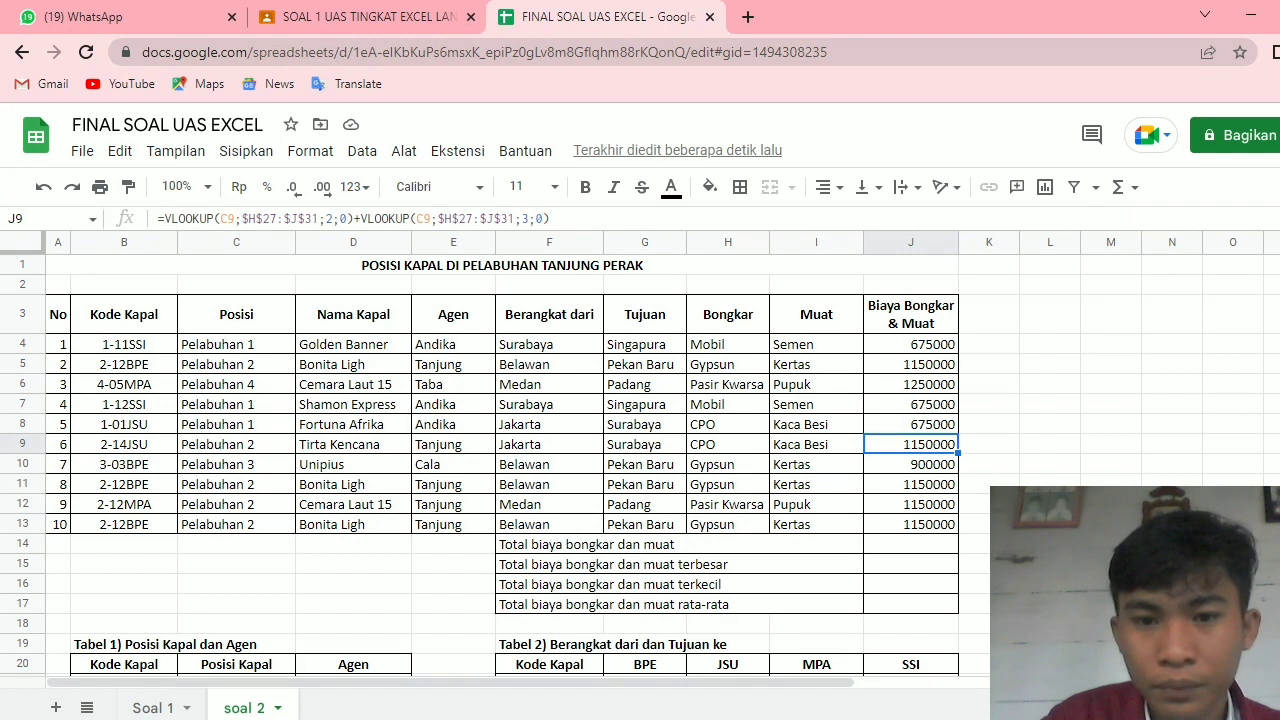
- Calculate Total biaya bongkar dan muat in J14 with SUM over J4:J13
left_click(911, 544)
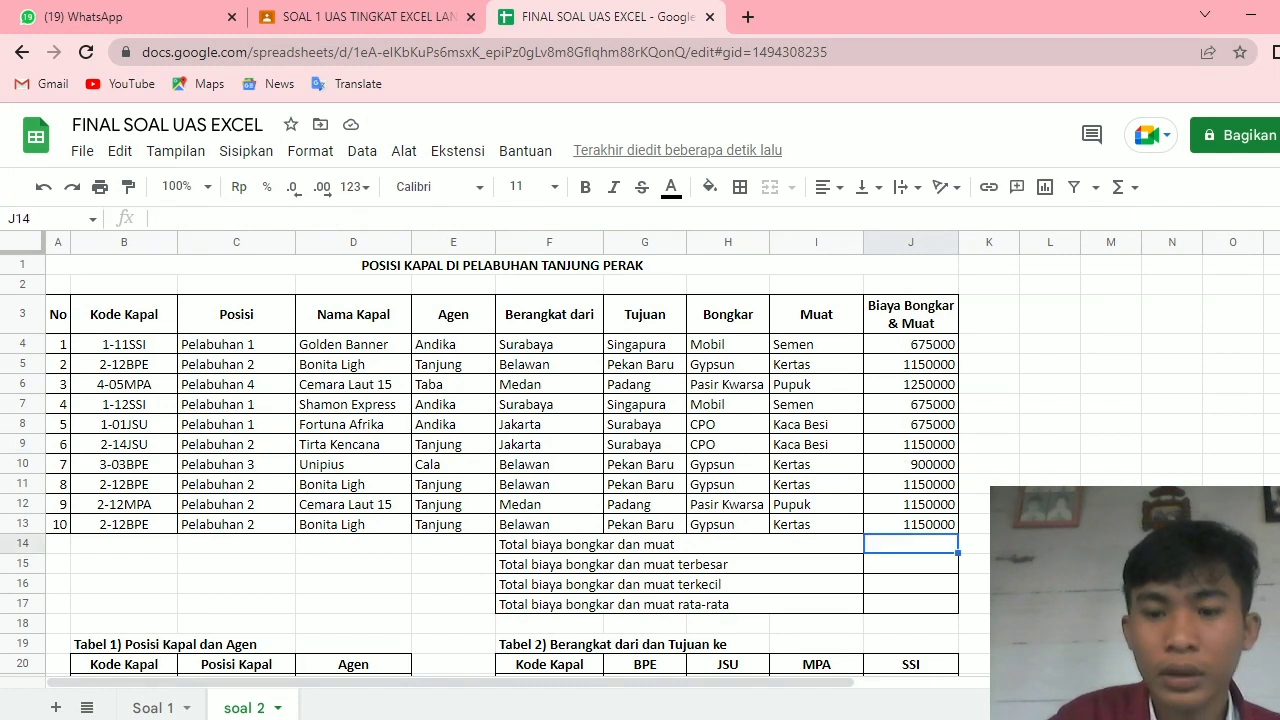
type("=")
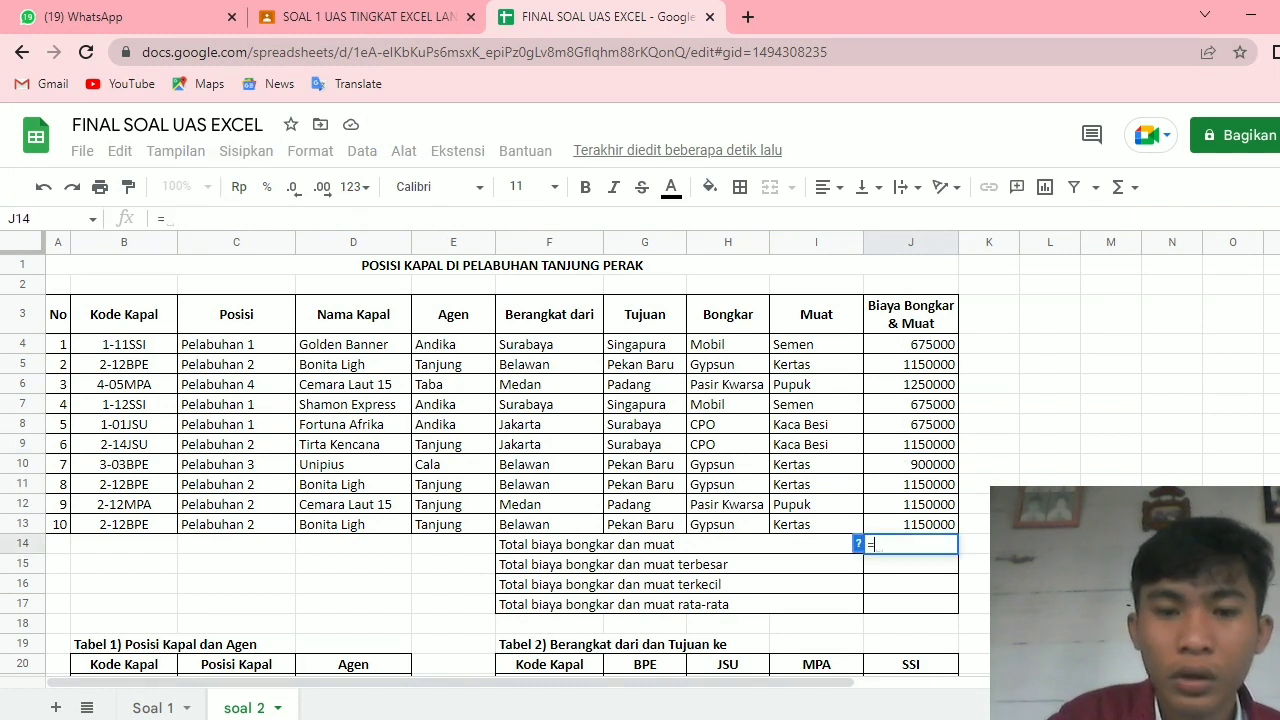
type("su")
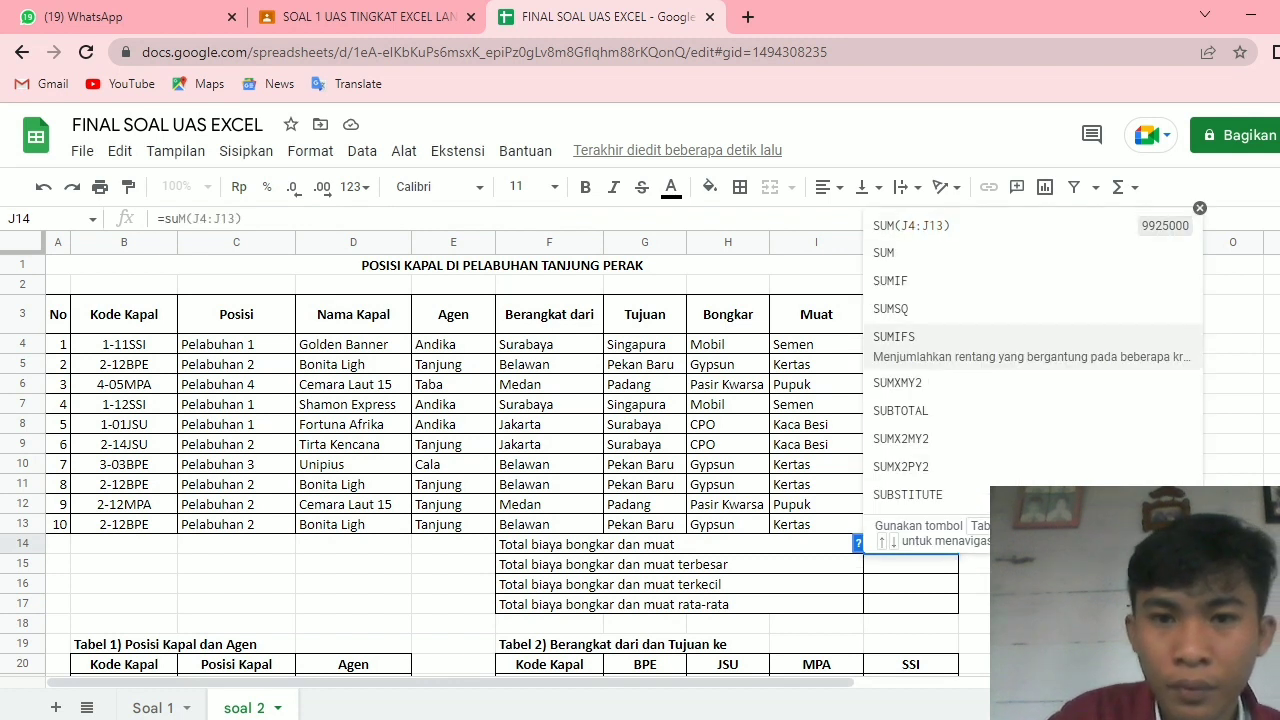
key("Tab")
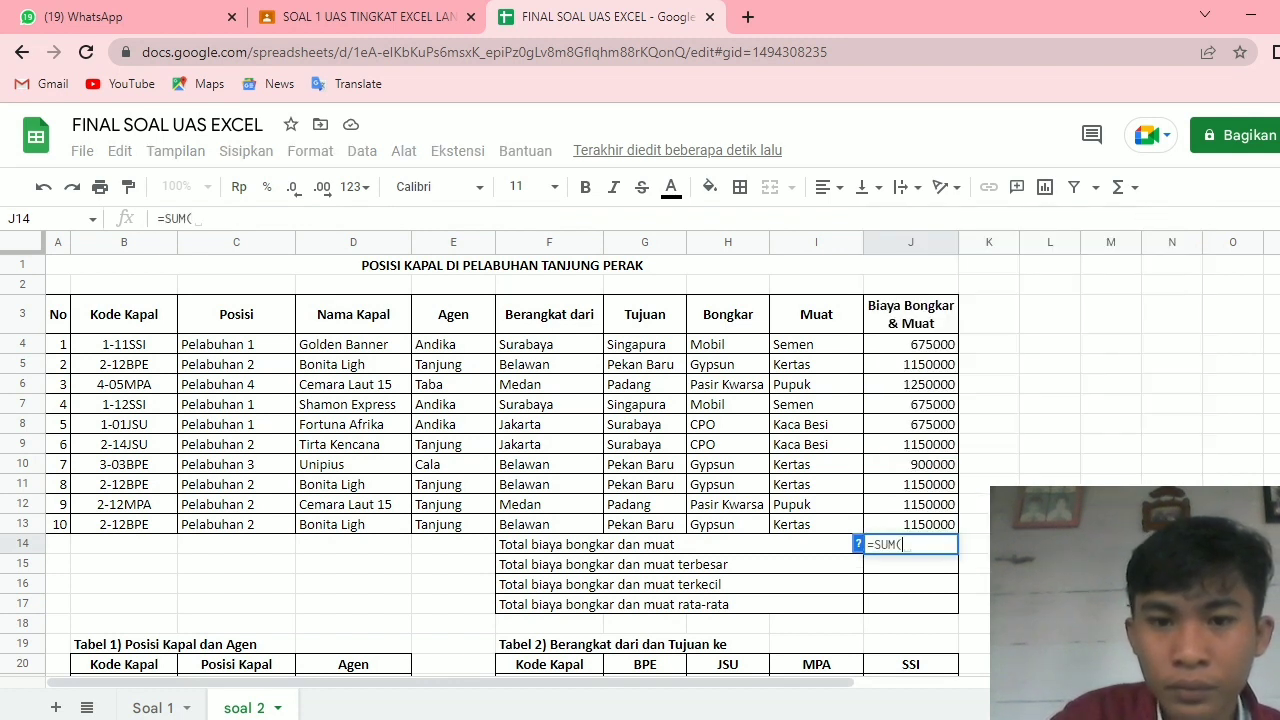
left_click_drag(911, 344, 911, 524)
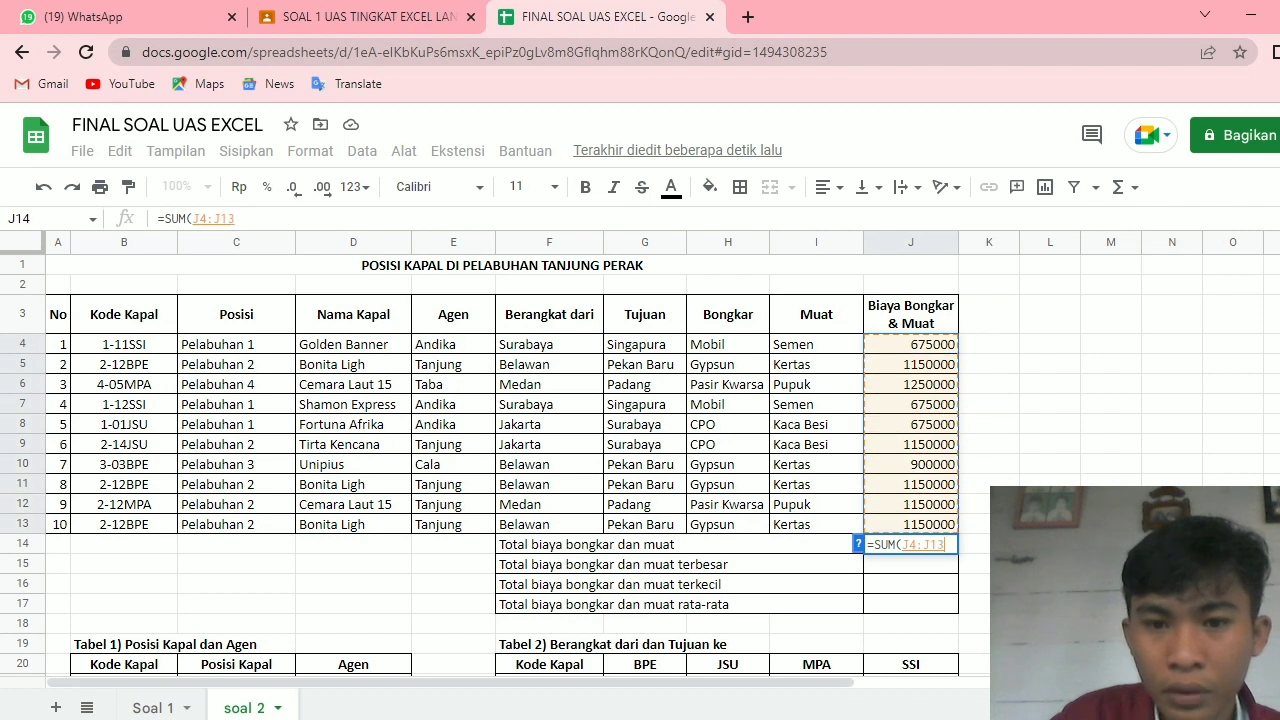
key("Return")
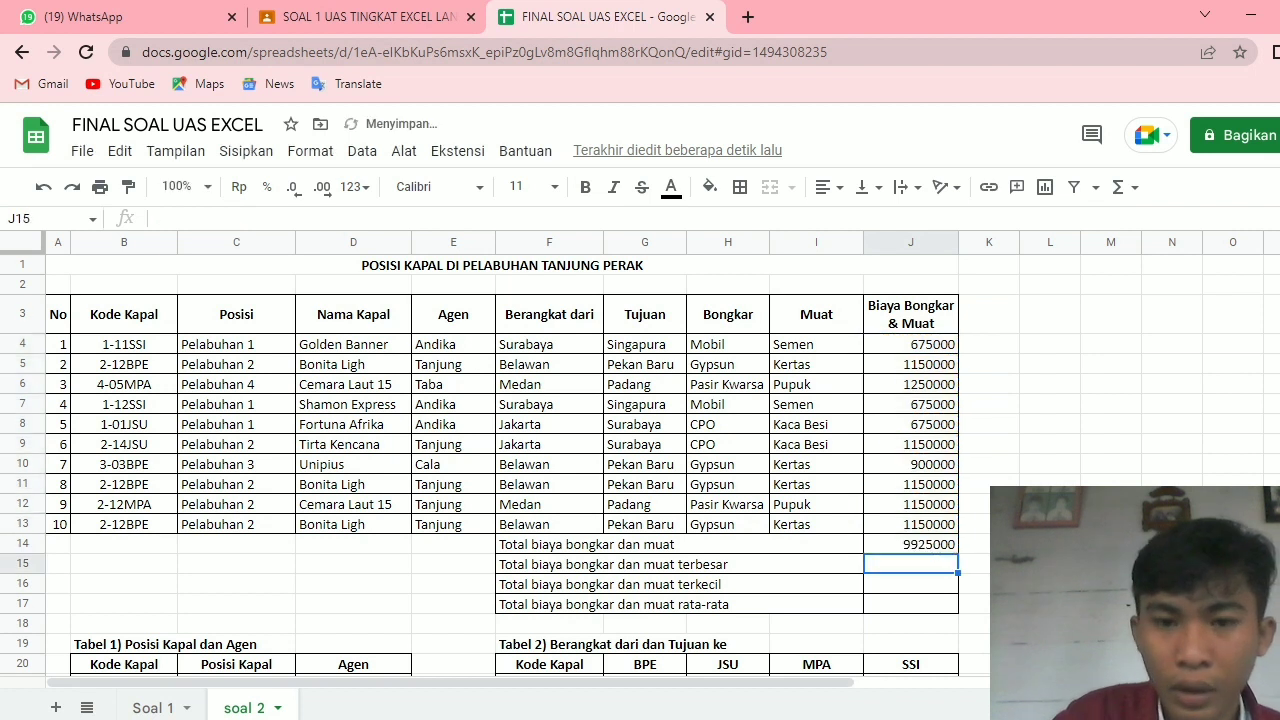
left_click(911, 545)
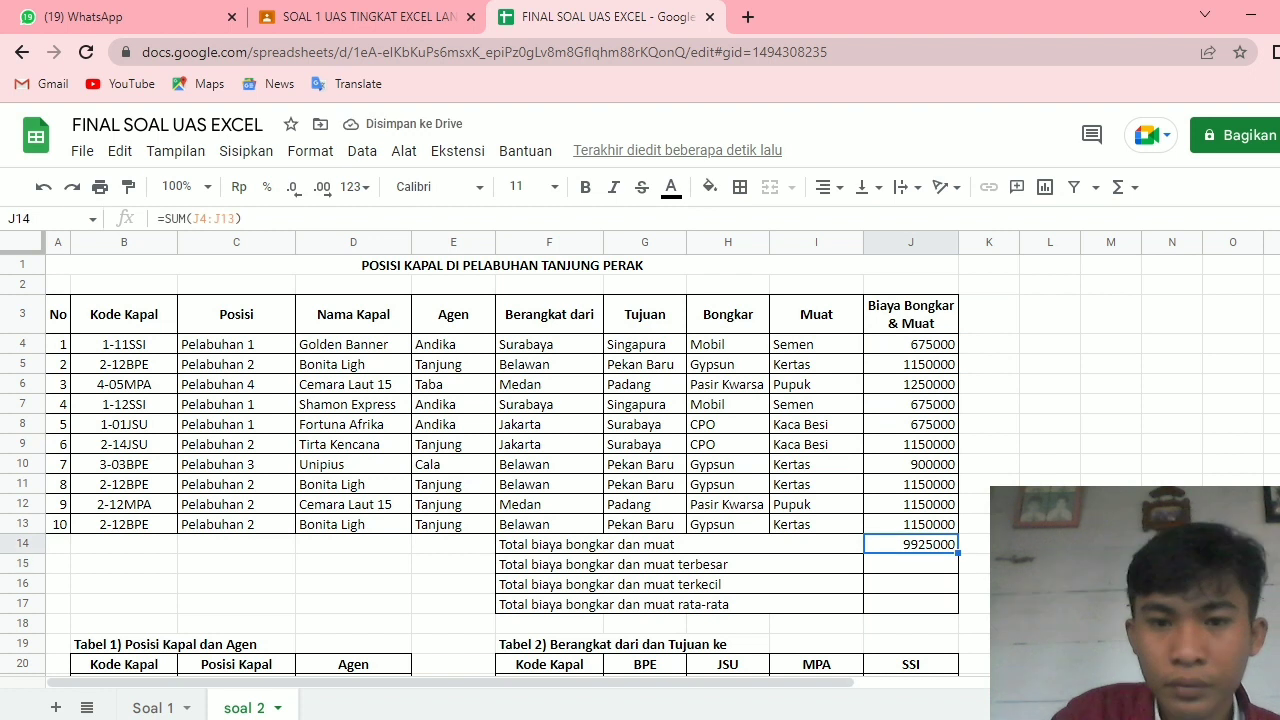
- Calculate Total biaya bongkar dan muat terbesar in J15 with MAX over J4:J13
left_click(911, 564)
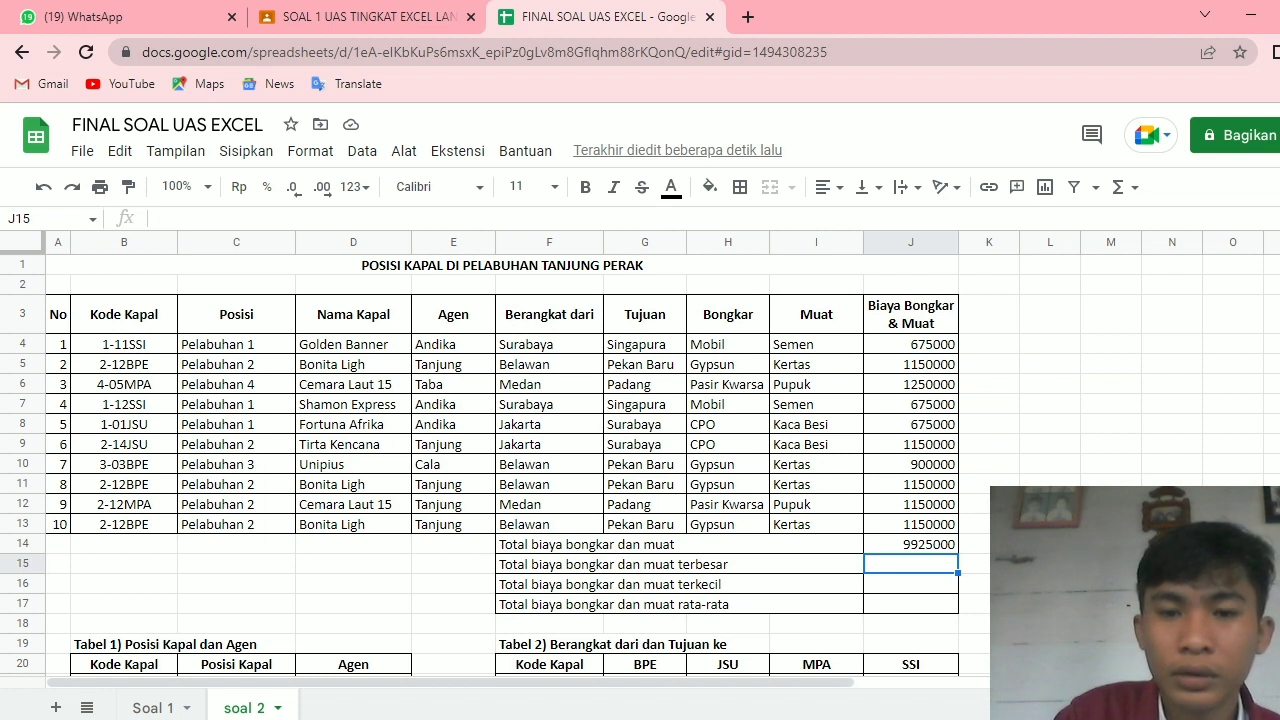
type("=")
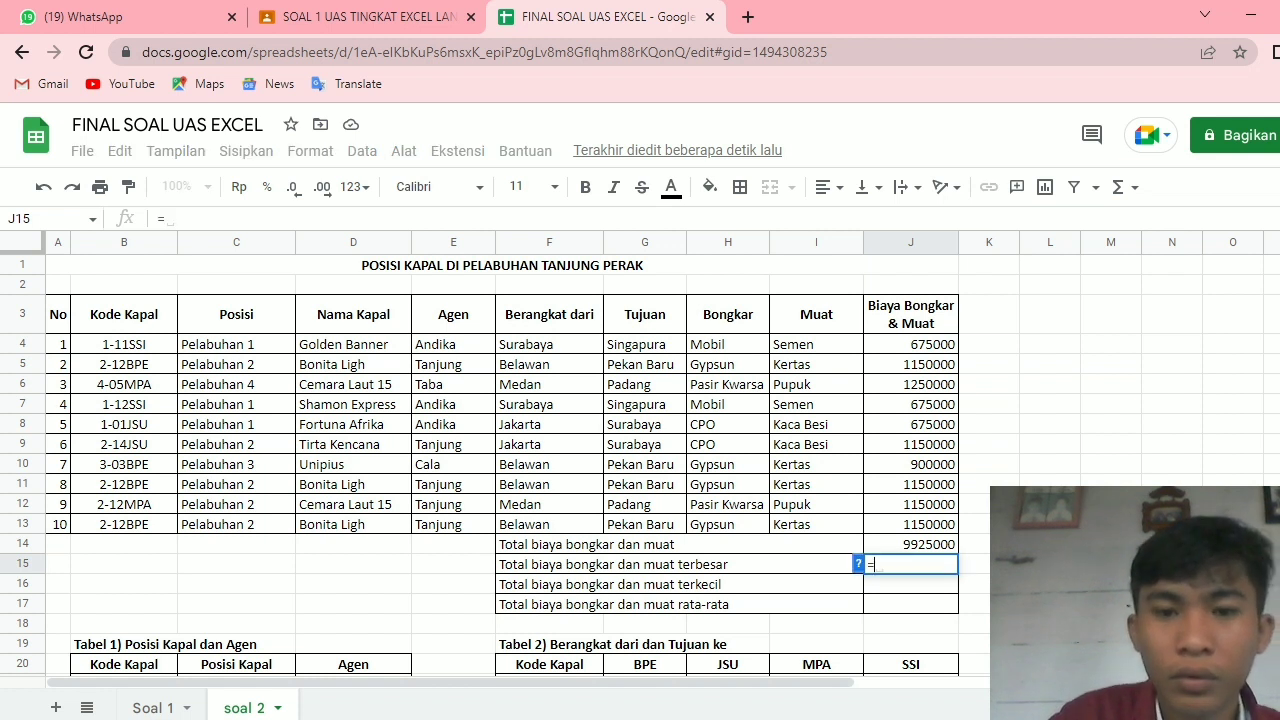
type("ma")
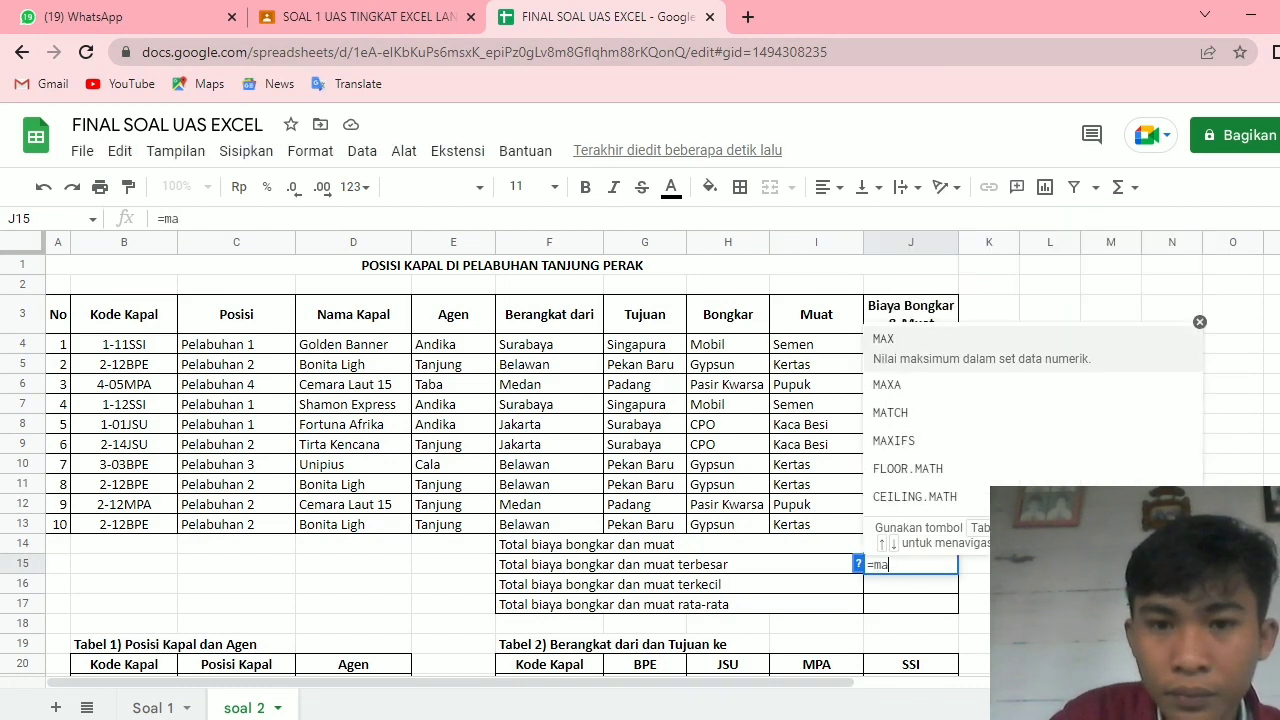
key("Tab")
left_click_drag(910, 344, 910, 524)
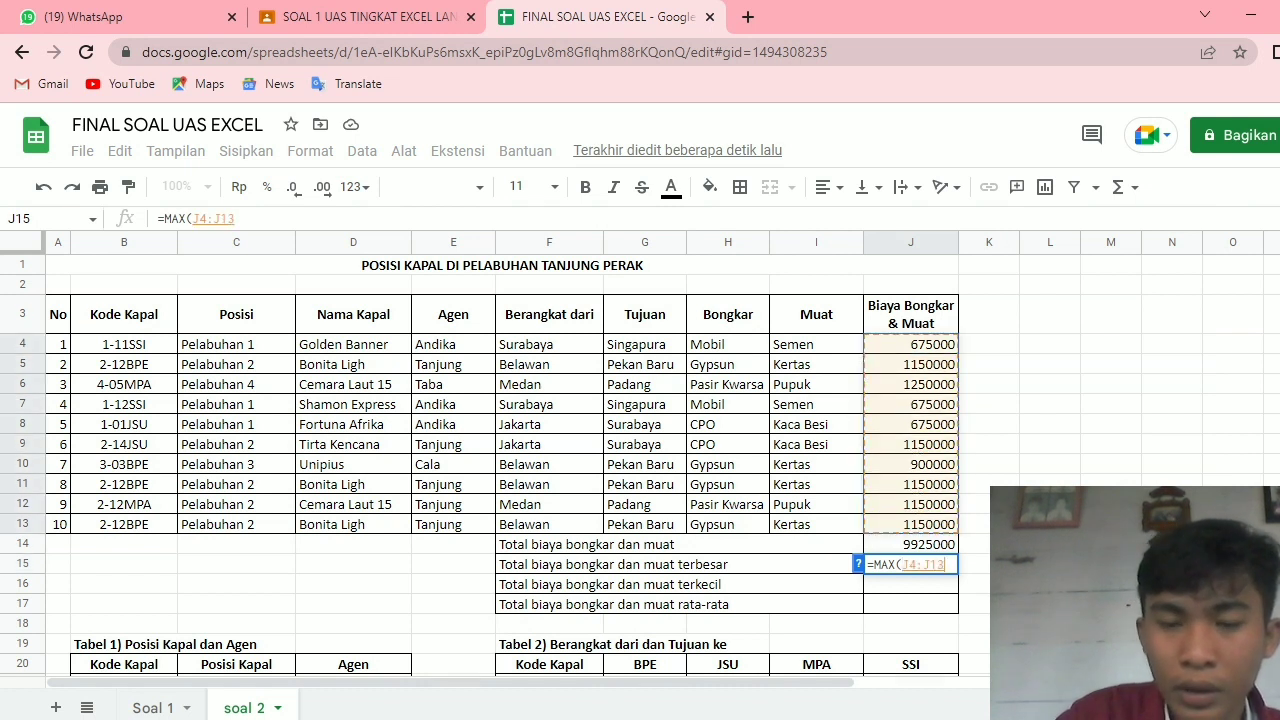
key("Return")
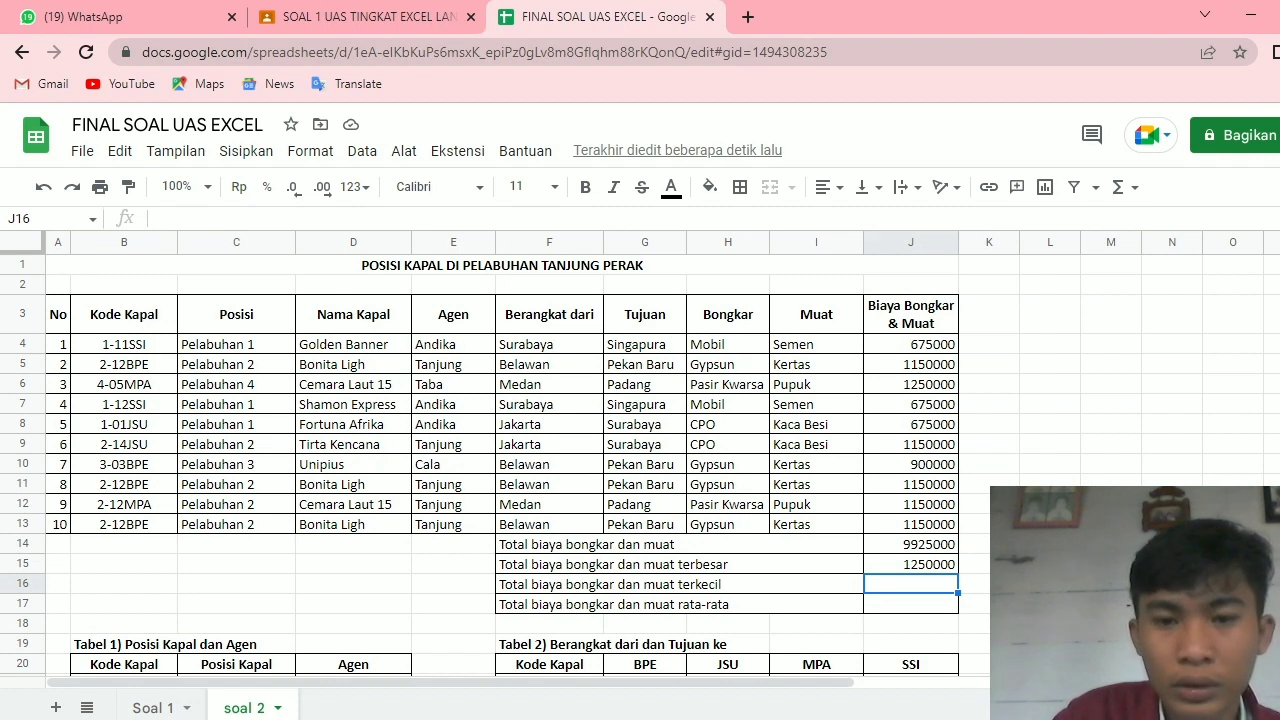
right_click(891, 584)
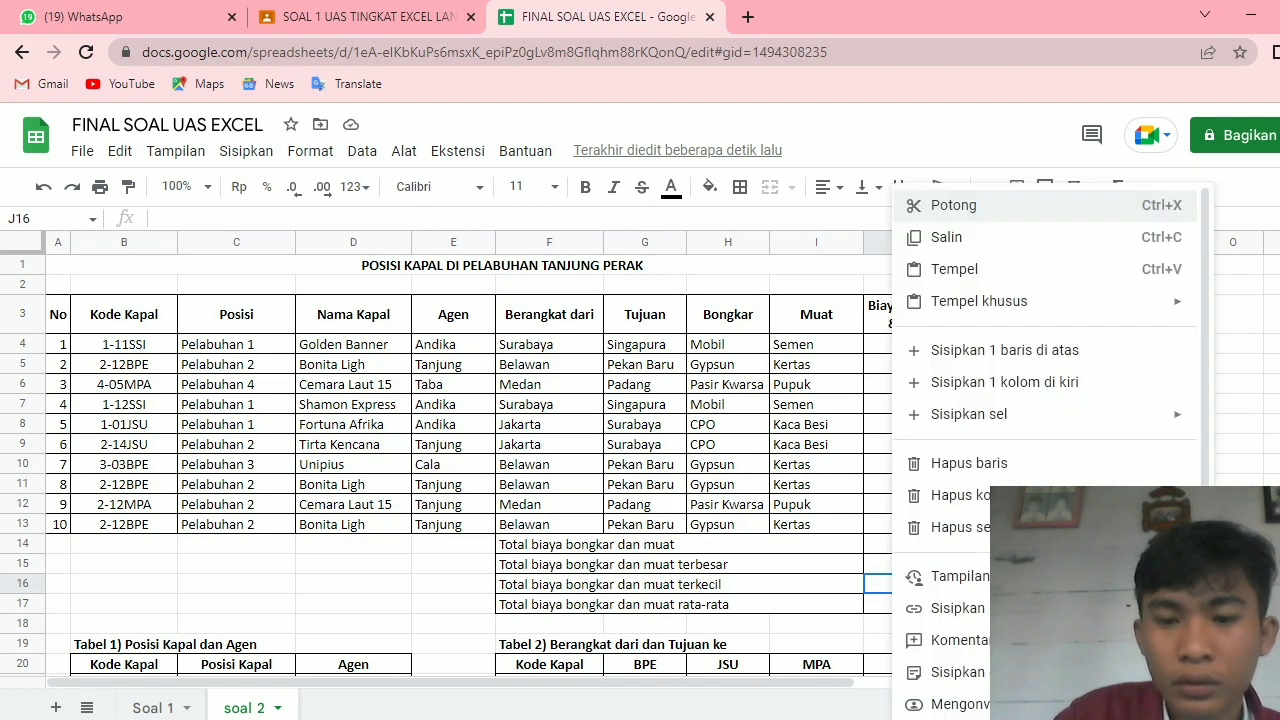
key("Escape")
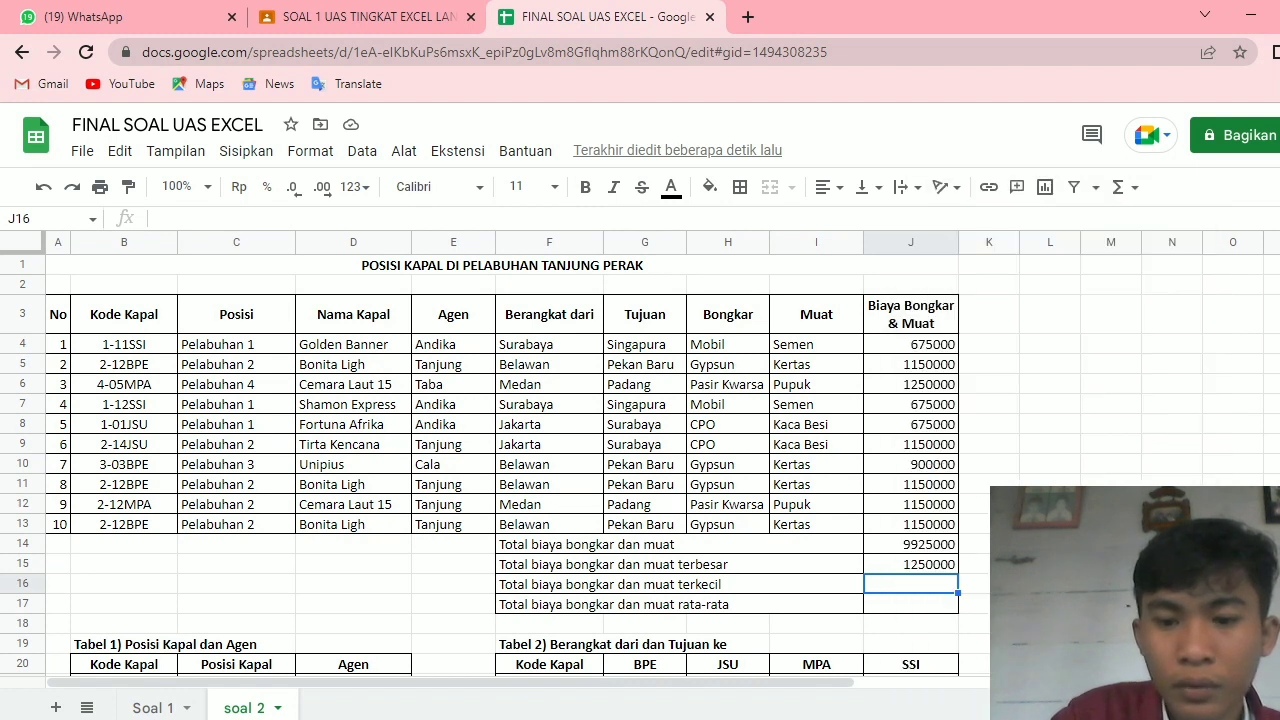
- Calculate Total biaya bongkar dan muat terkecil in J16 with MIN over J4:J13
type("=")
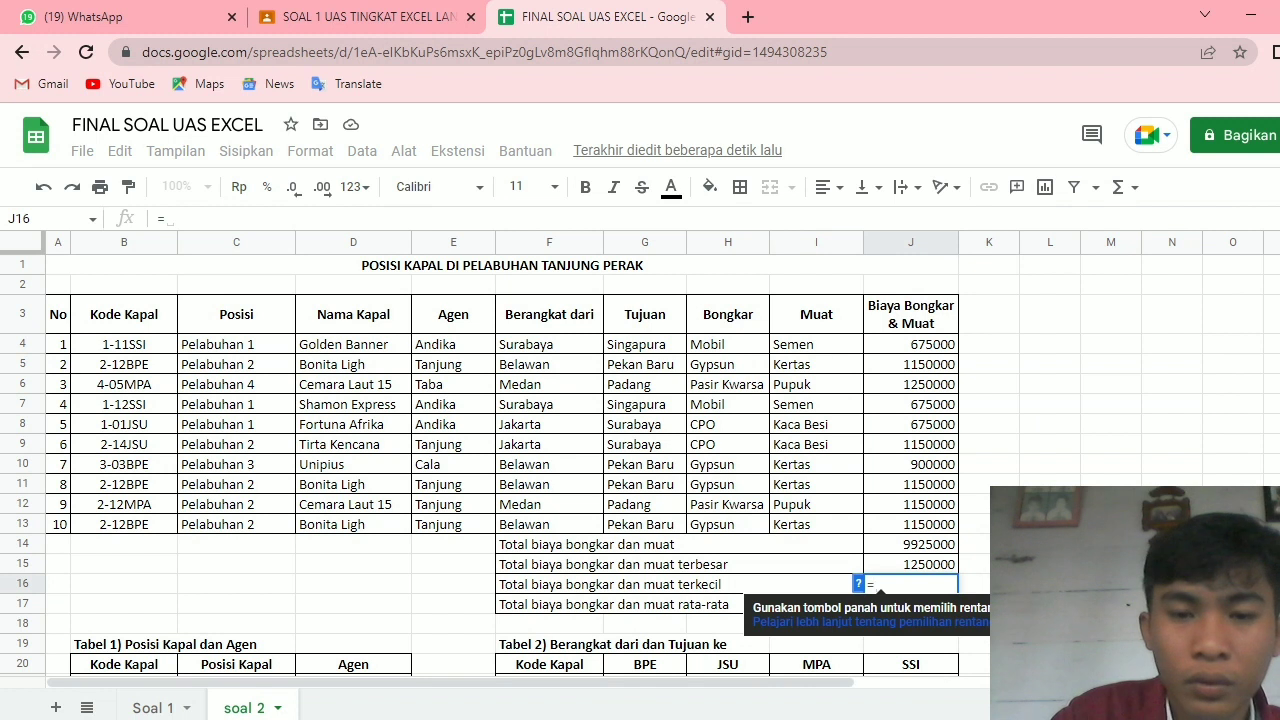
type("mi")
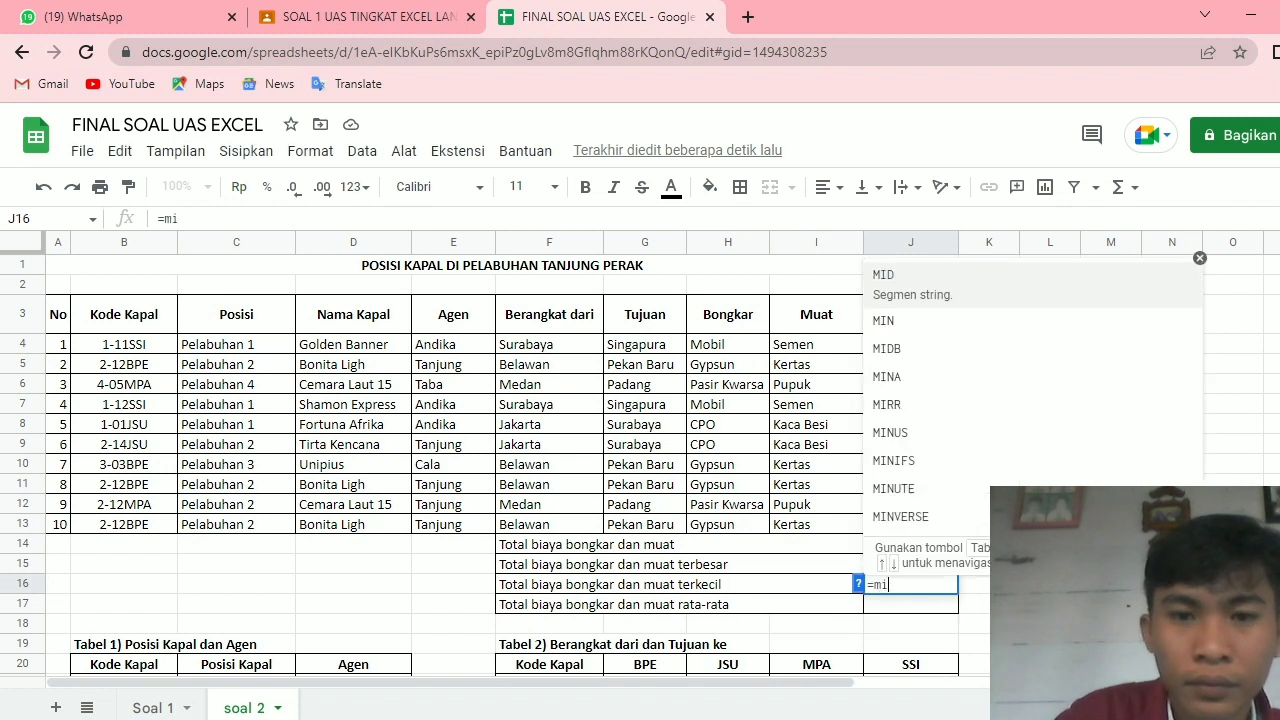
key("Down")
key("Tab")
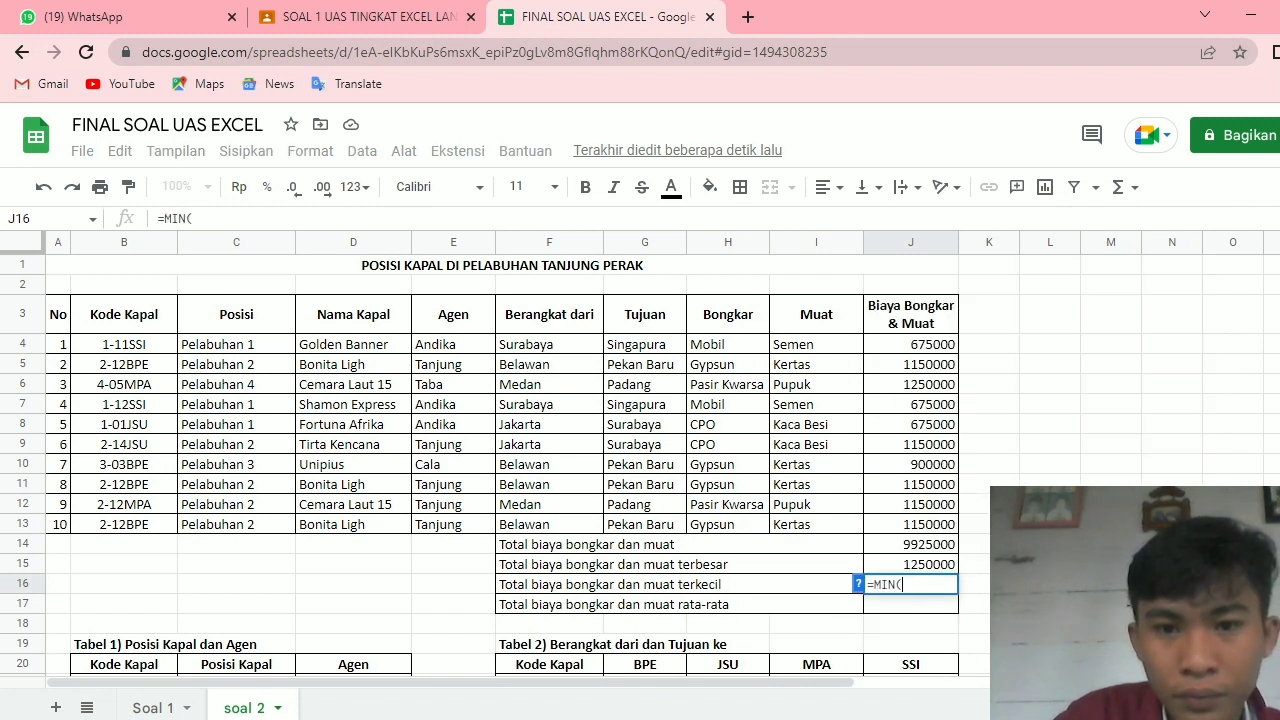
left_click_drag(911, 344, 911, 524)
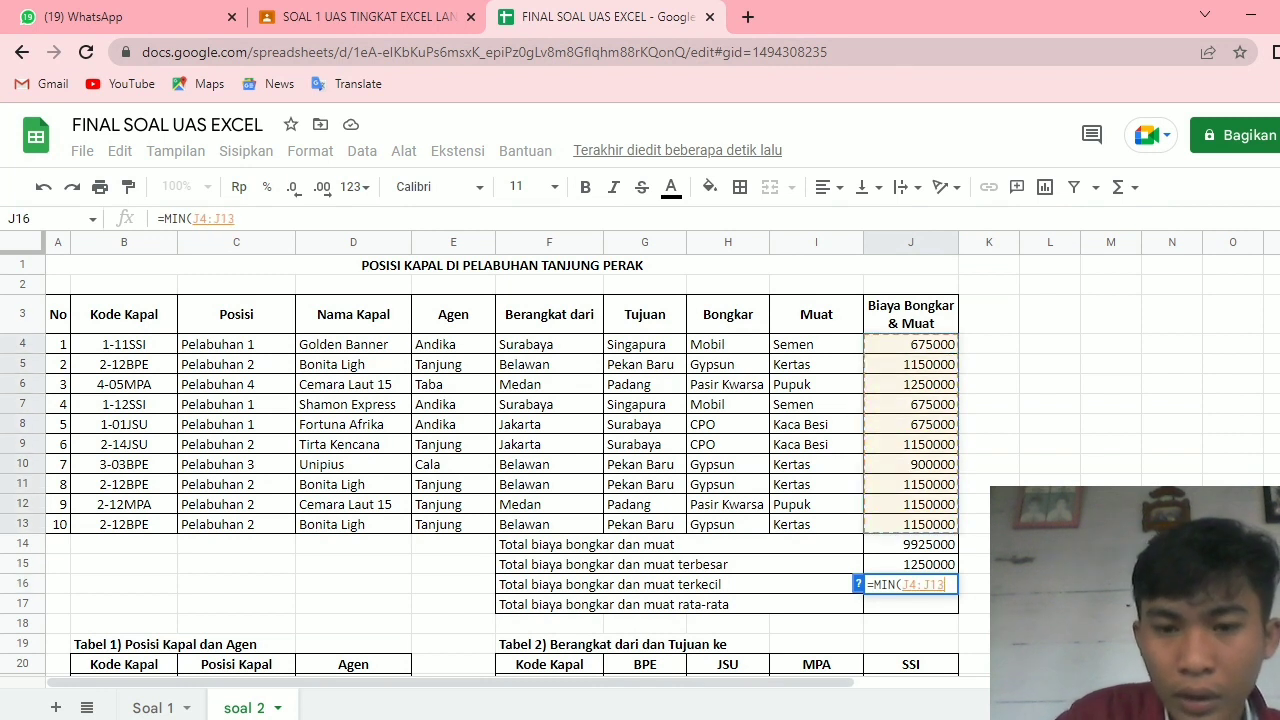
key("Return")
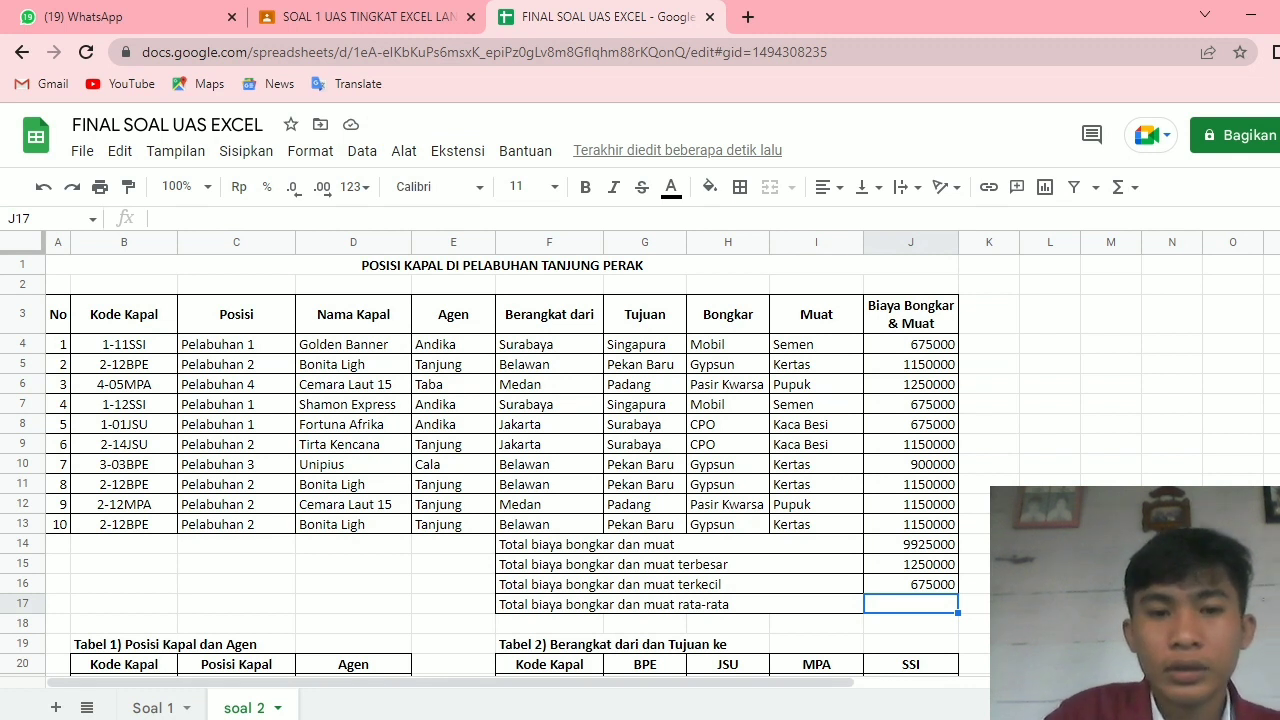
- Calculate Total biaya bongkar dan muat rata-rata in J17 with AVERAGE over J4:J13
type("=")
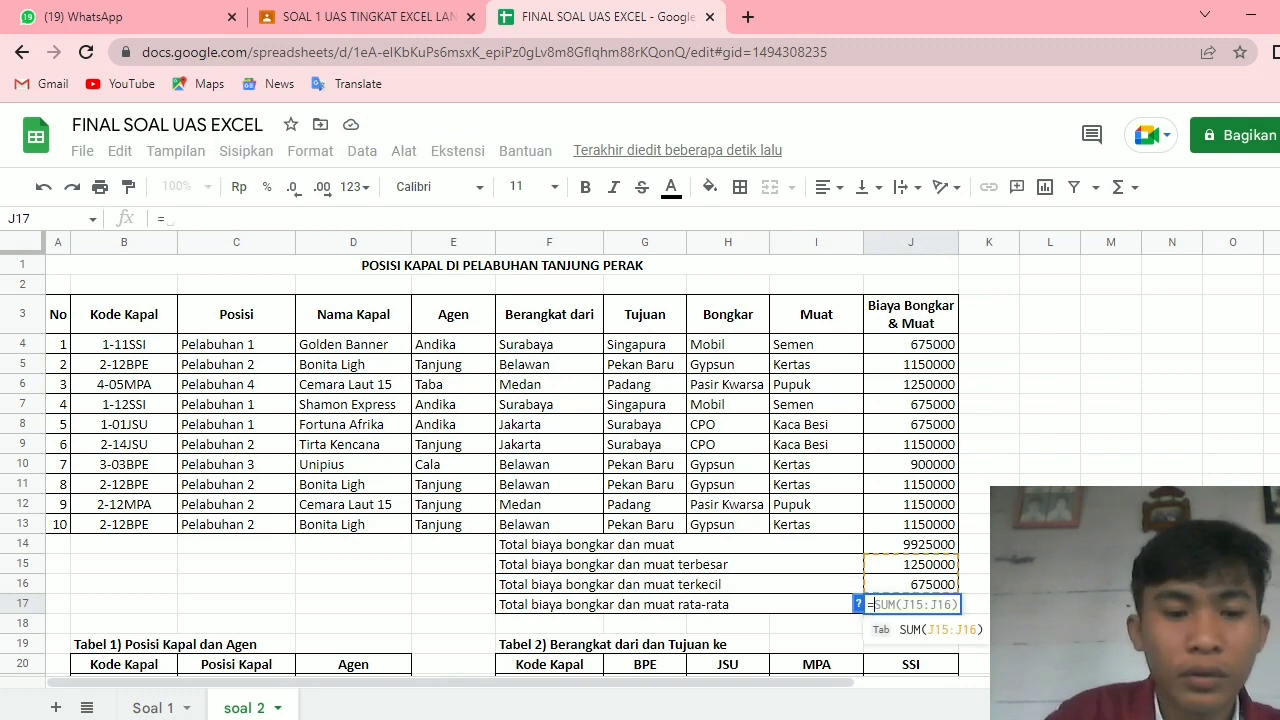
type("av")
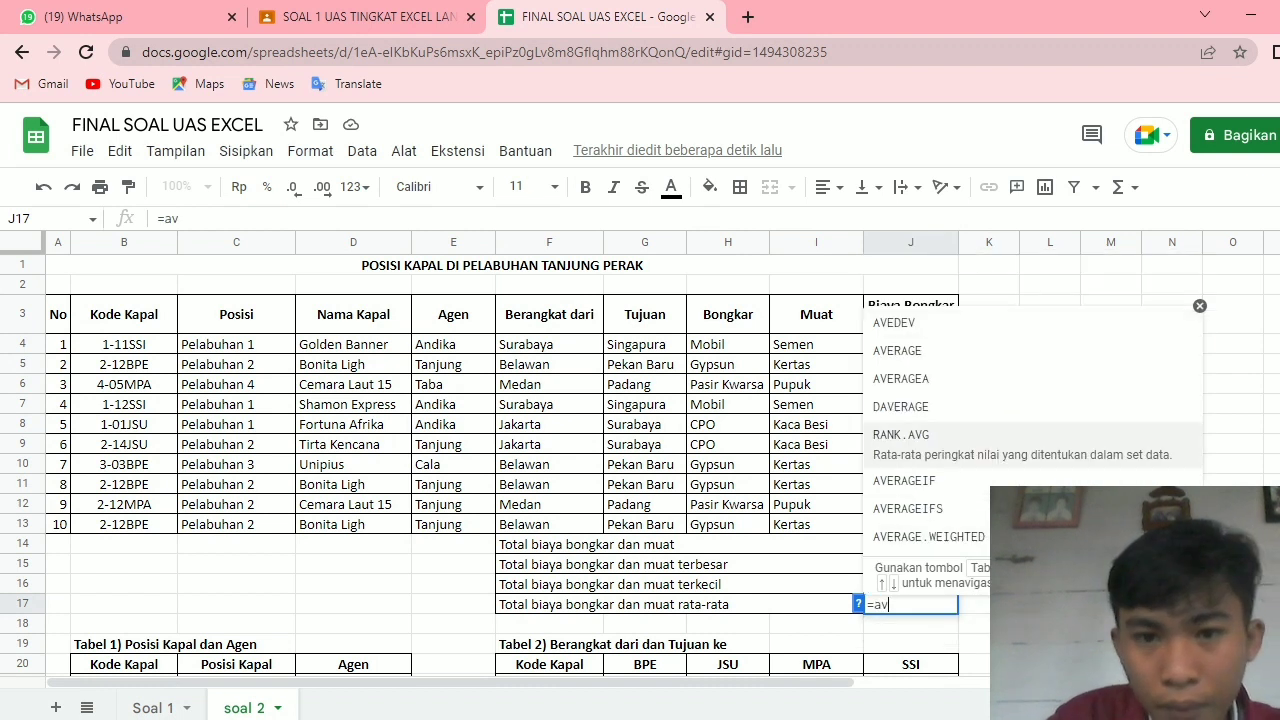
key("Tab")
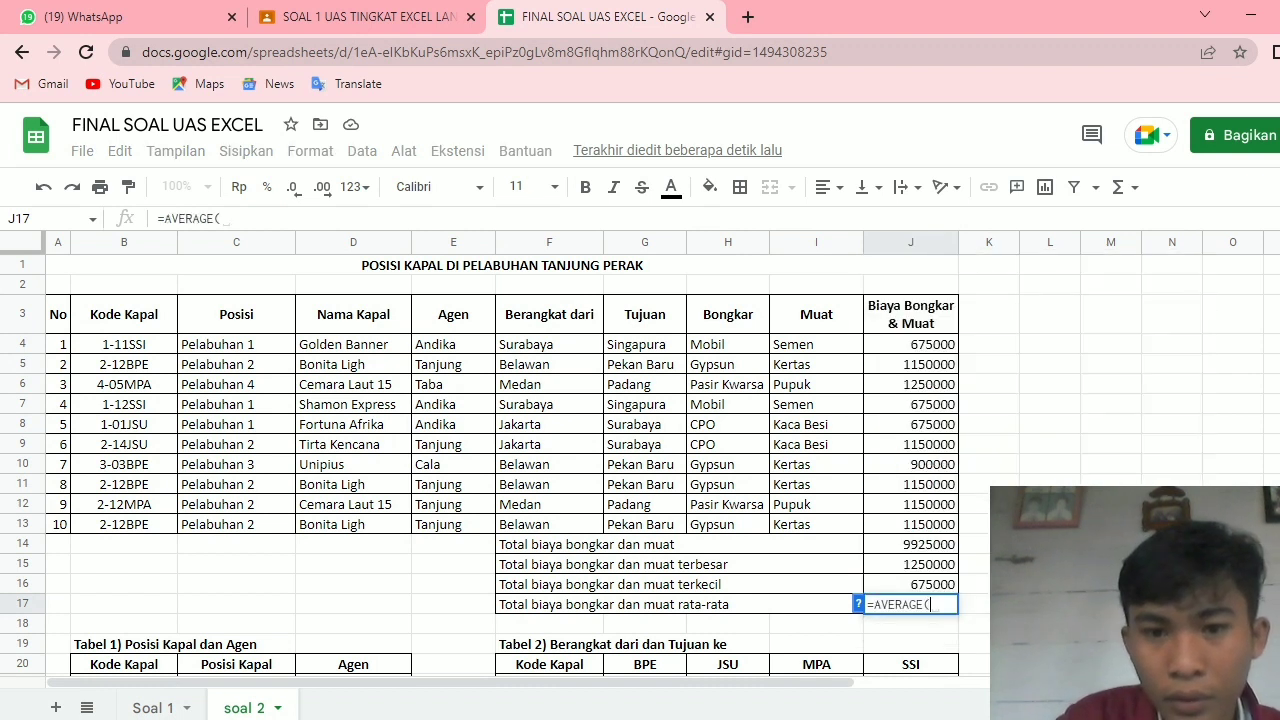
left_click_drag(910, 344, 910, 524)
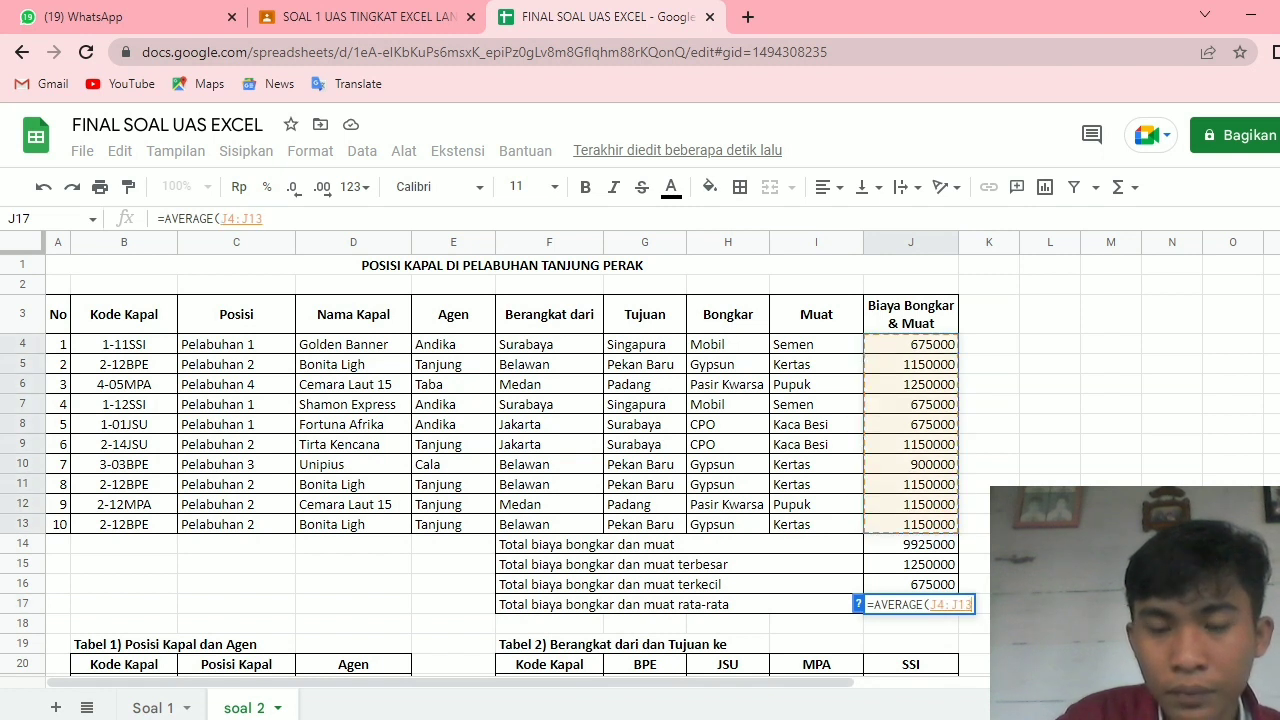
key("Return")
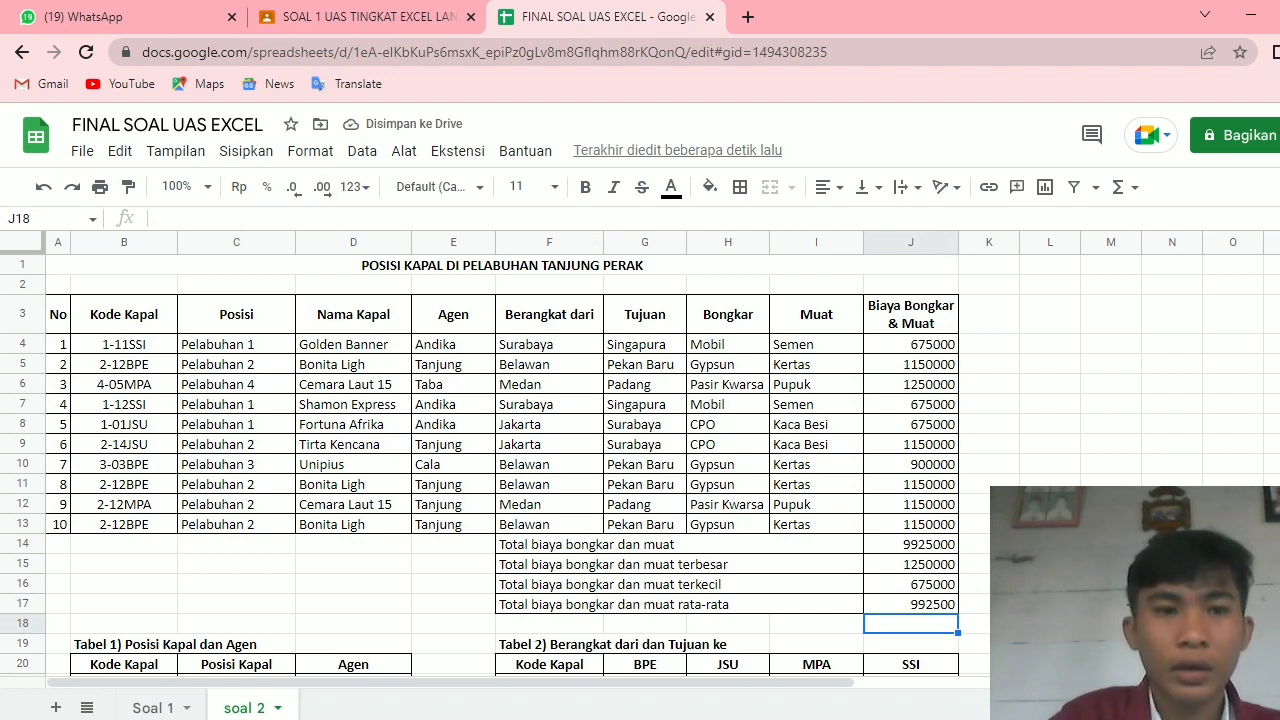
- Set the soal 2 sheet's zoom level to 75% to view the completed table with its reference tables
left_click(180, 187)
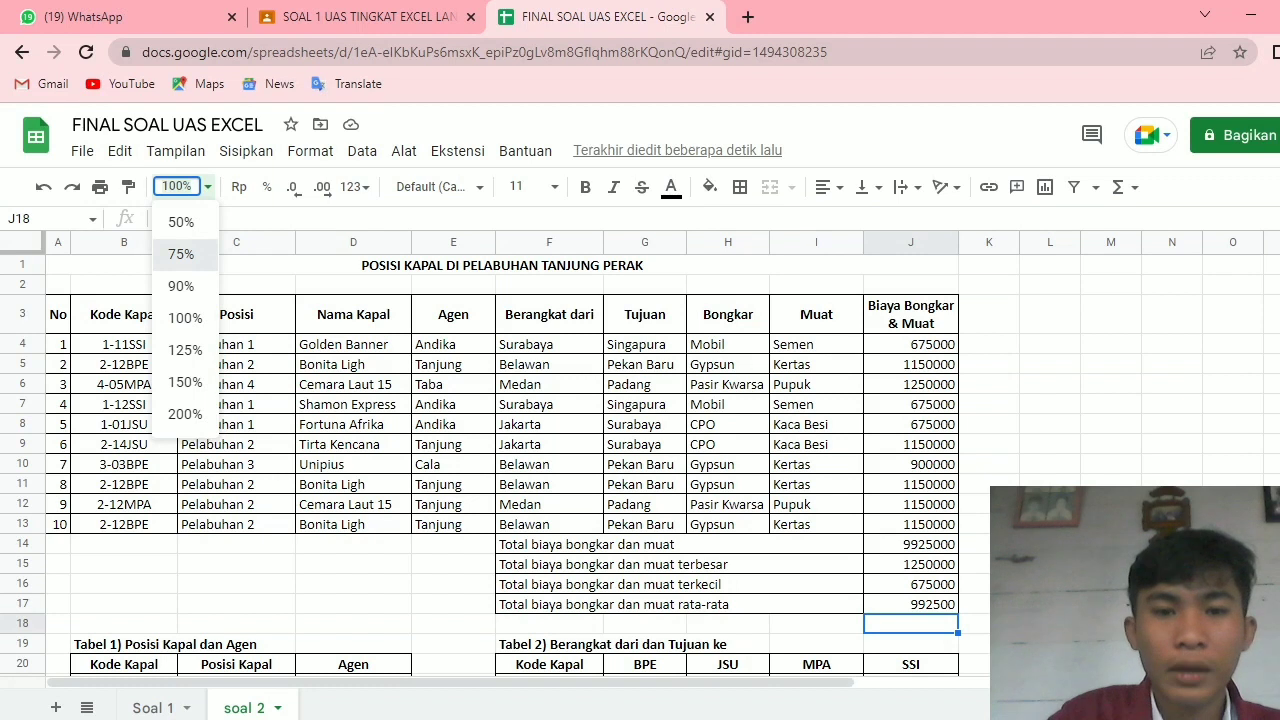
left_click(181, 254)
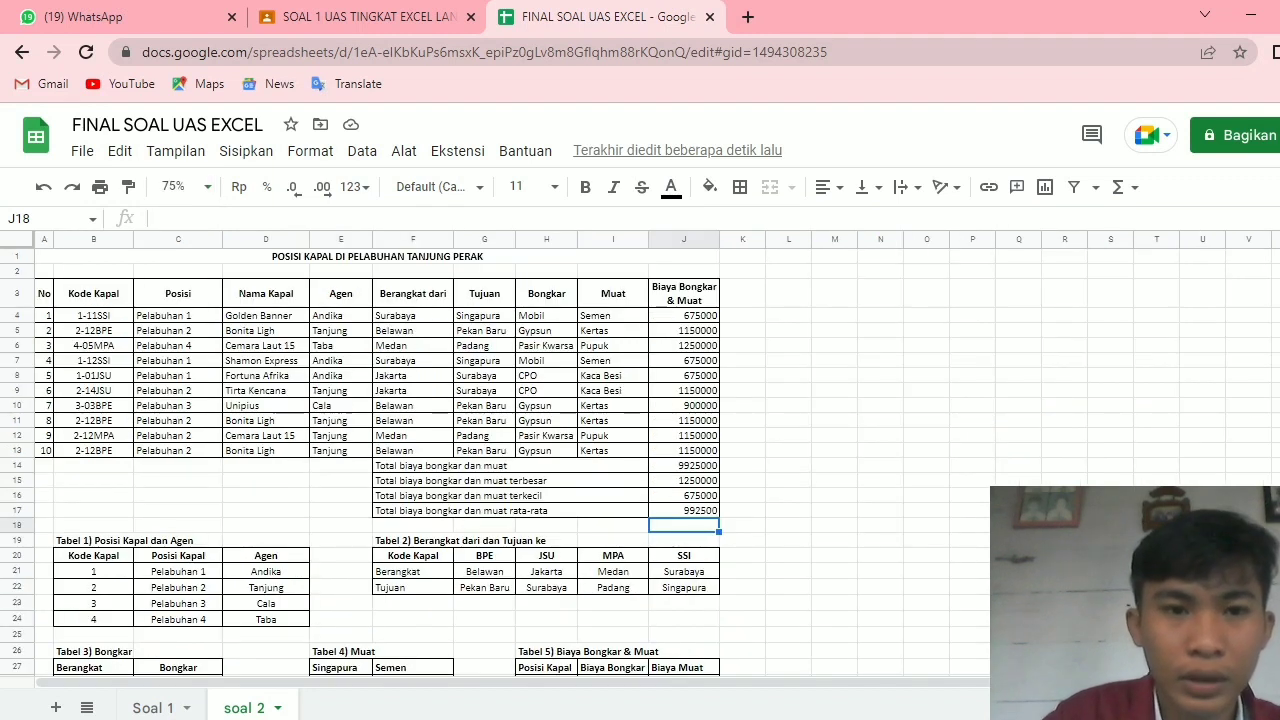